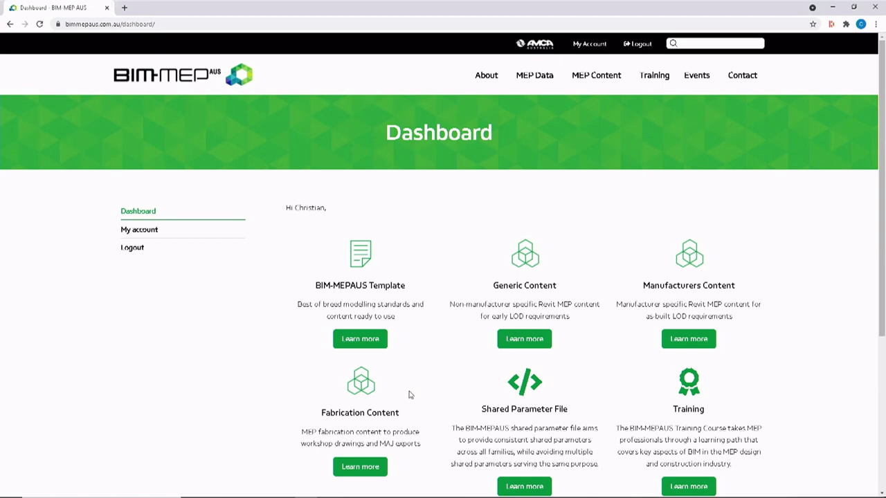
Step: Switch to Revit and open the template file 202106_BIM-MEP AUS_Revit Template Add-In_2022.rte from the Industry Update folder
key(alt+Tab)
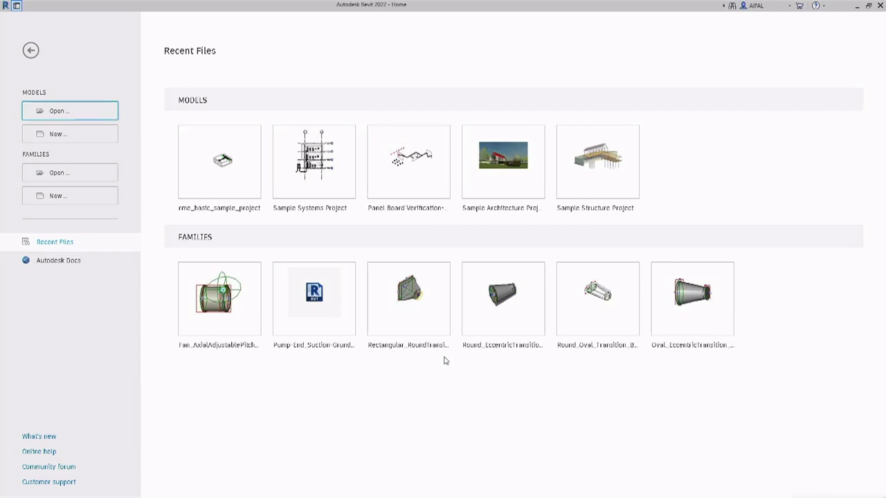
click(61, 115)
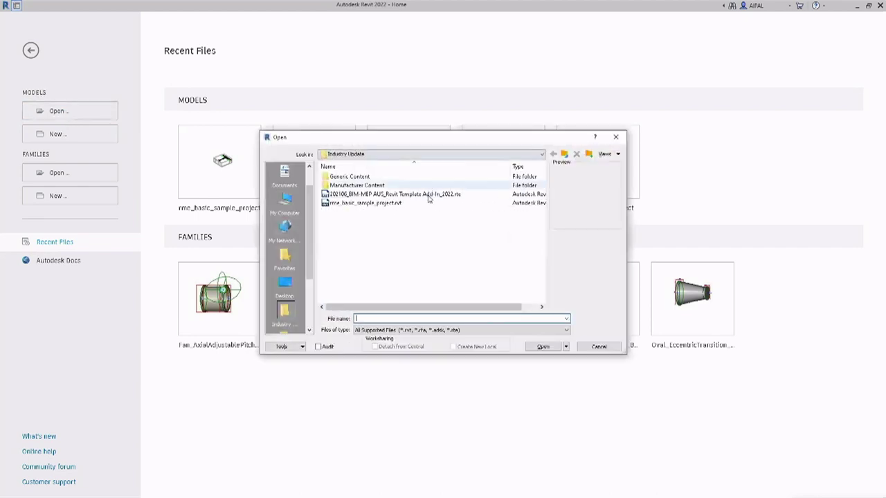
click(429, 195)
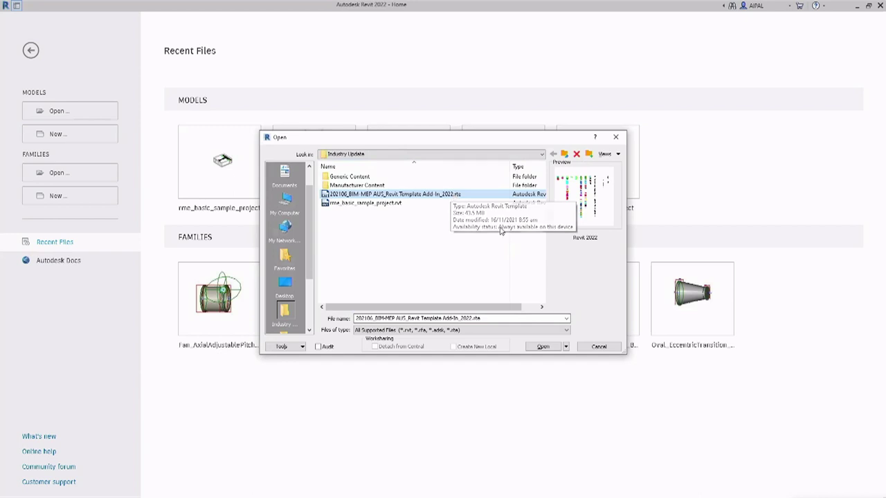
click(544, 347)
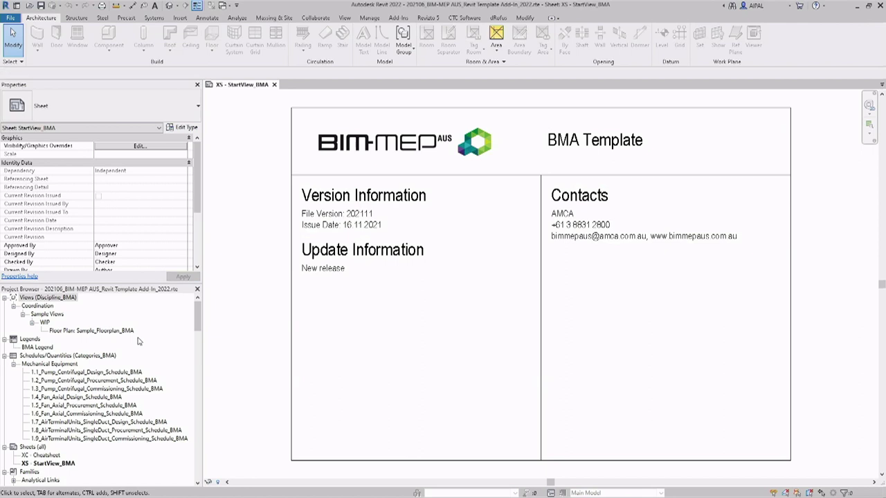
Step: Open the XC - Cheatsheet sheet and close the inactive start view
click(46, 456)
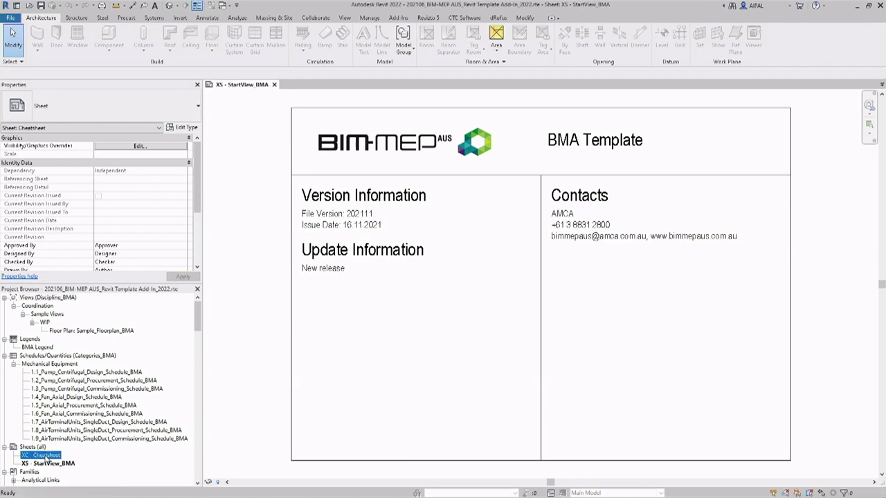
double_click(45, 456)
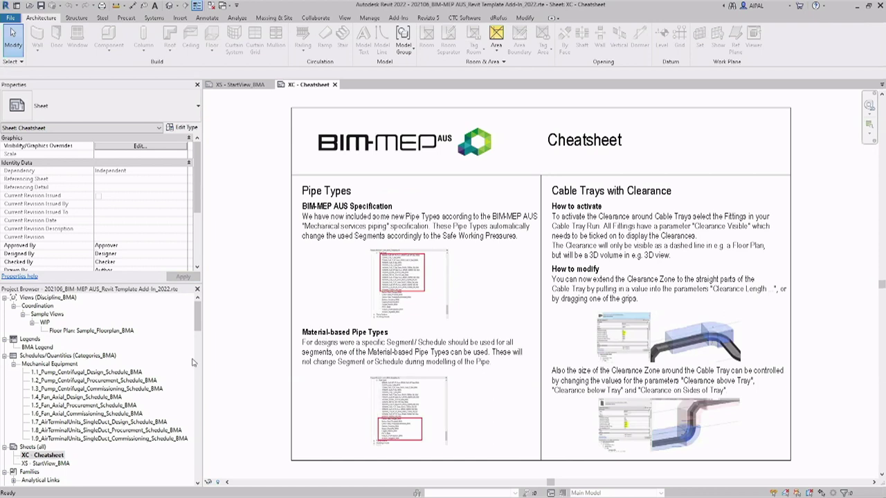
click(213, 6)
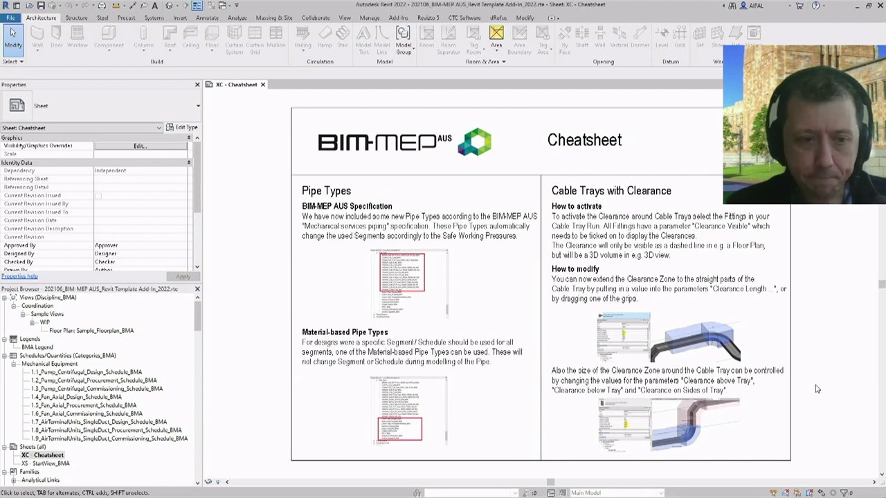
Step: Open the Sample_Floorplan_BMA floor plan and examine its sample duct systems
click(87, 332)
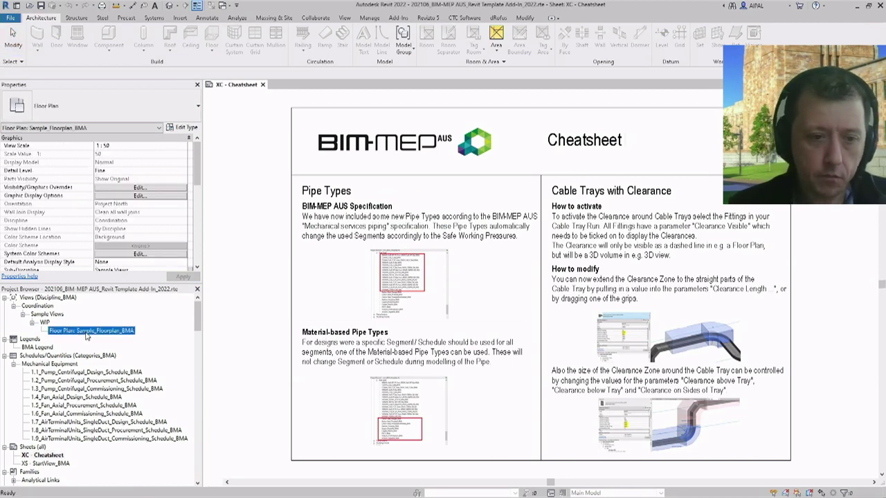
double_click(87, 332)
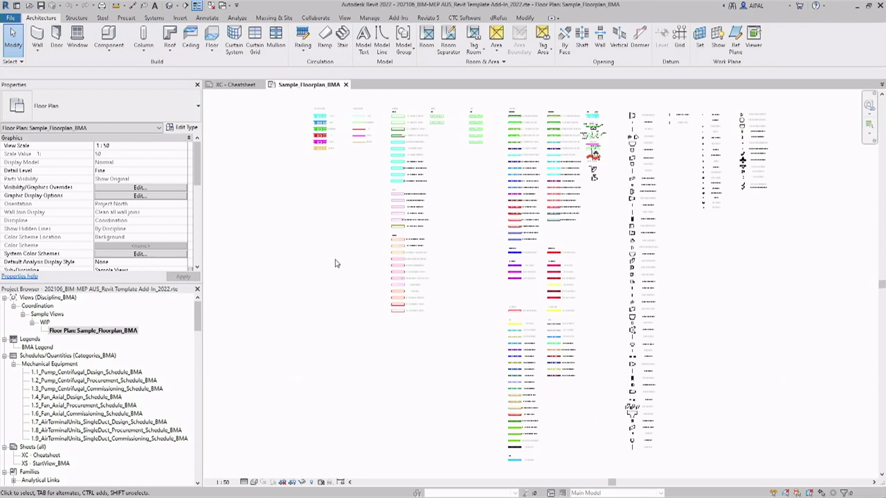
scroll(417, 109, up, 2)
scroll(417, 109, up, 5)
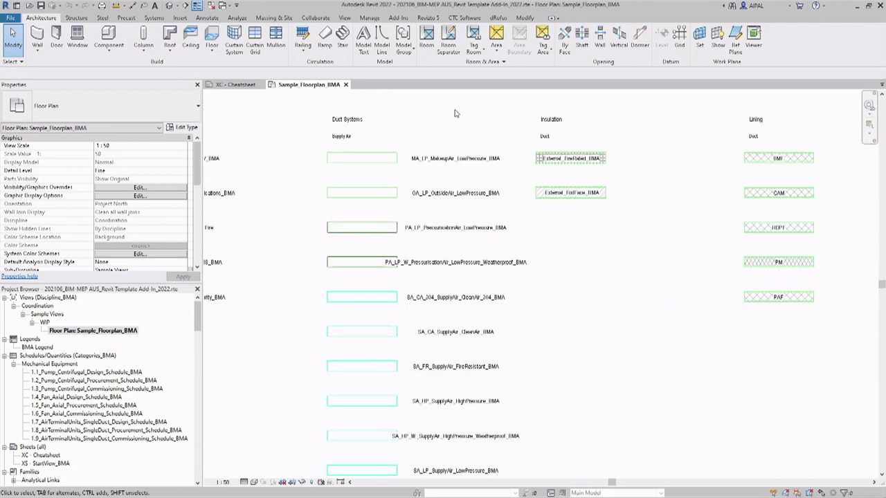
middle_drag(487, 108, 516, 111)
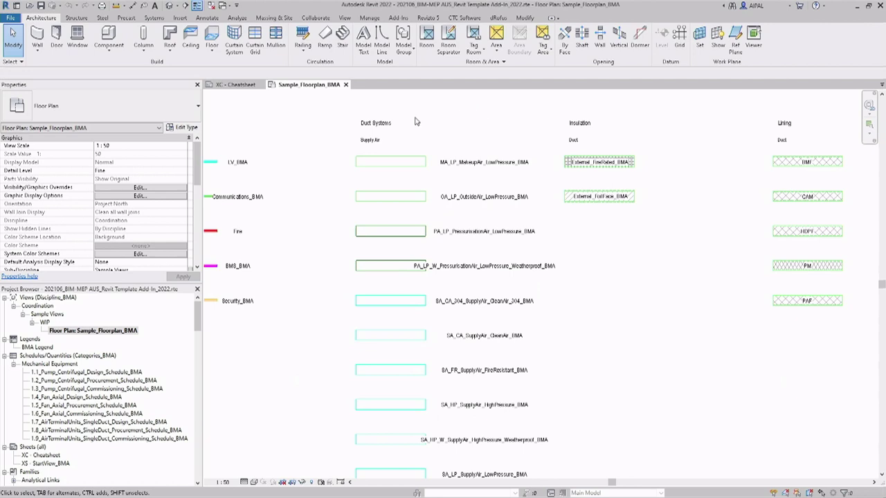
Step: Examine the hydronic supply and return samples under Piping Systems in the floor plan
scroll(415, 122, down, 3)
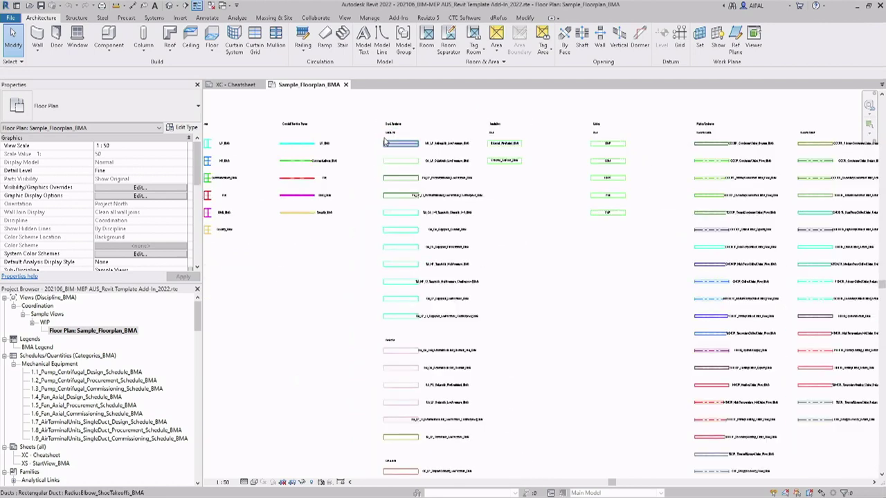
scroll(386, 142, down, 1)
scroll(651, 132, up, 3)
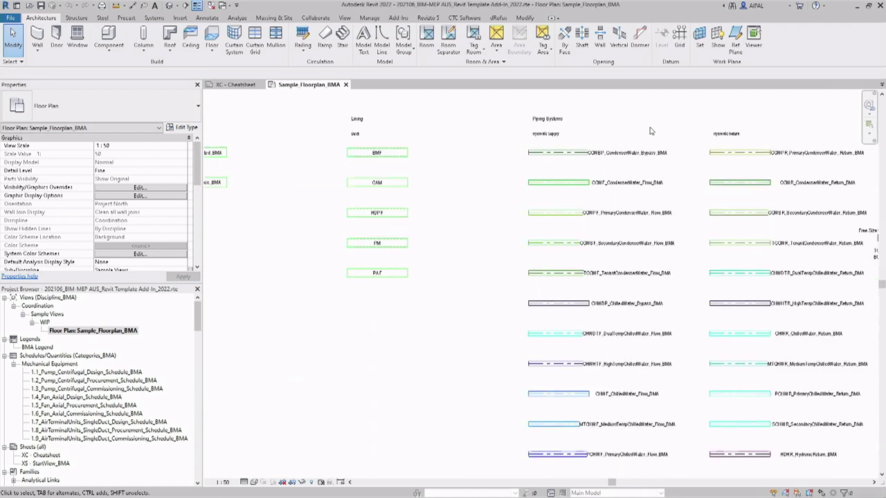
scroll(692, 135, up, 3)
scroll(643, 139, down, 2)
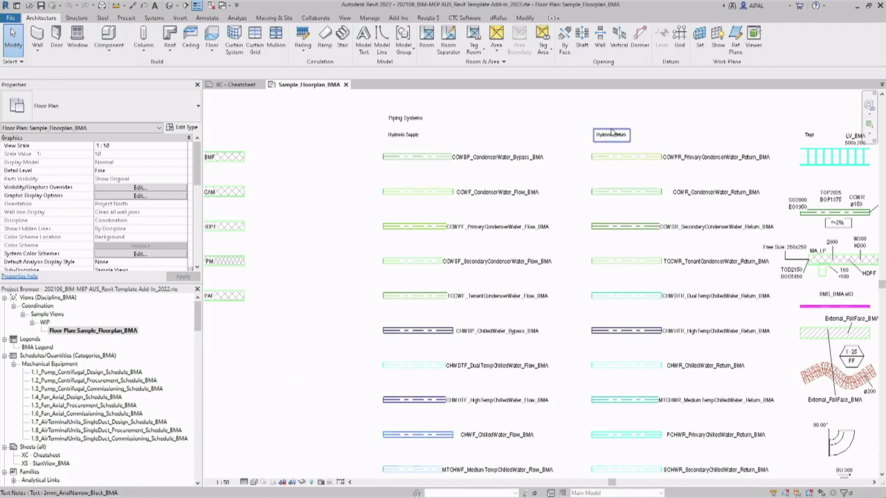
scroll(623, 135, down, 4)
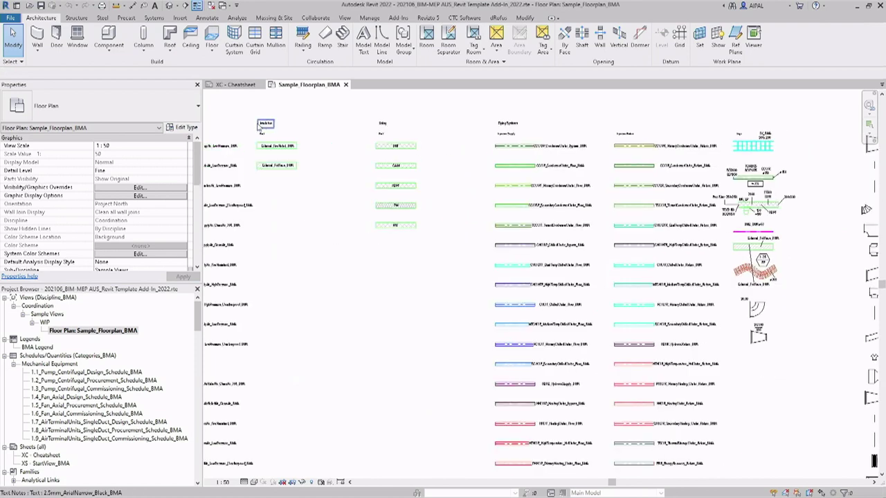
Step: Review the duct insulation types available for the External_FireRated_BMA sample duct without changing its type
scroll(249, 130, up, 5)
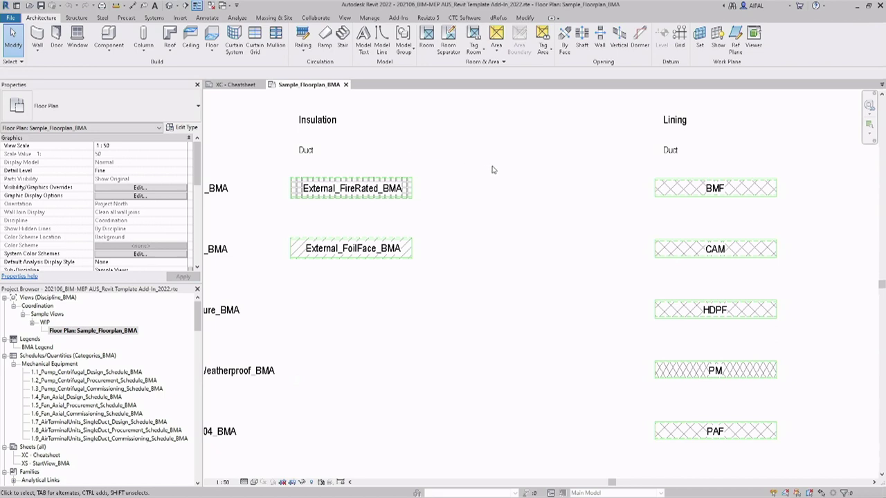
click(412, 180)
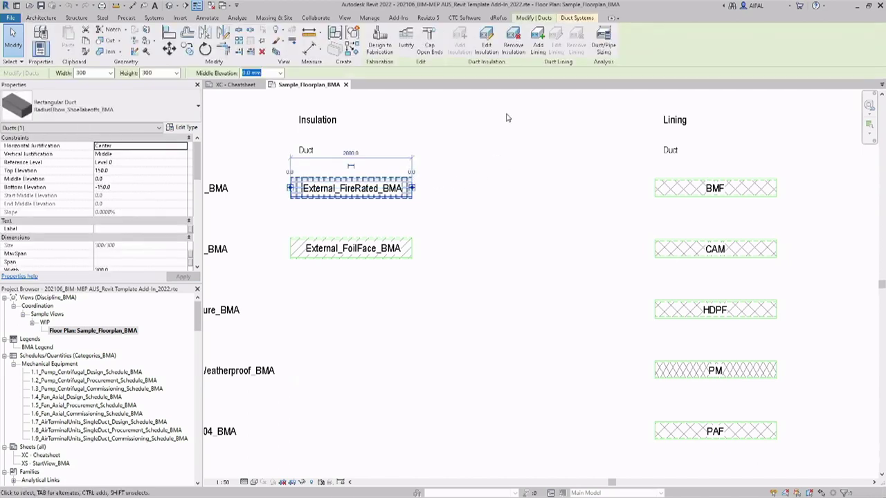
click(486, 47)
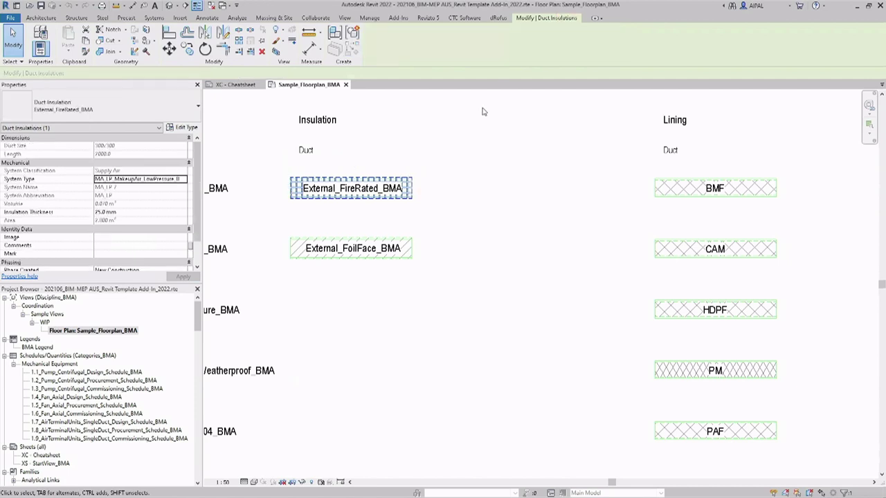
click(104, 110)
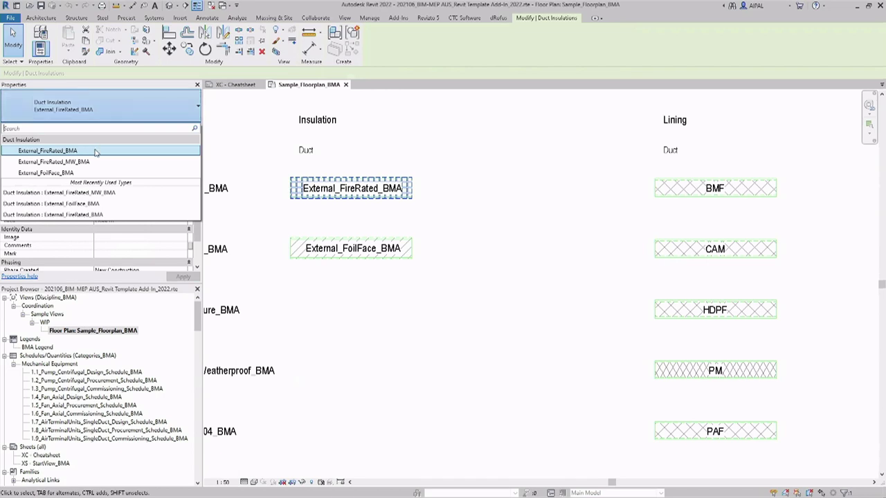
key(Down)
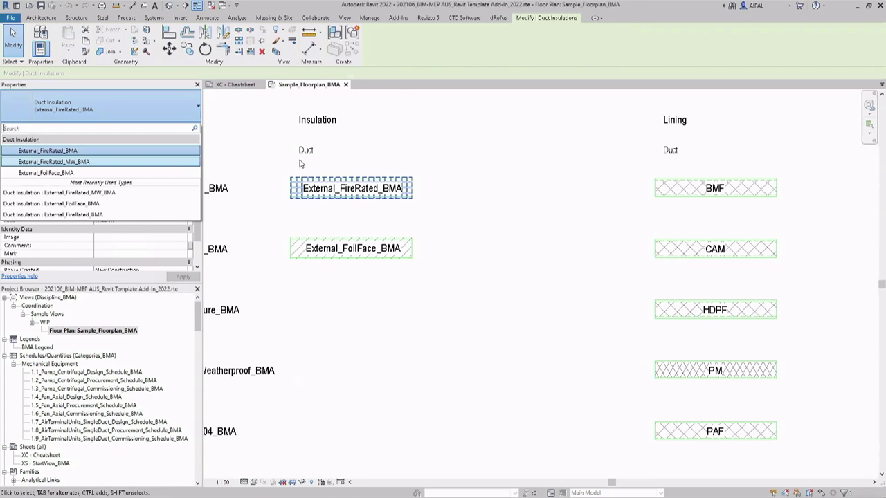
key(Escape)
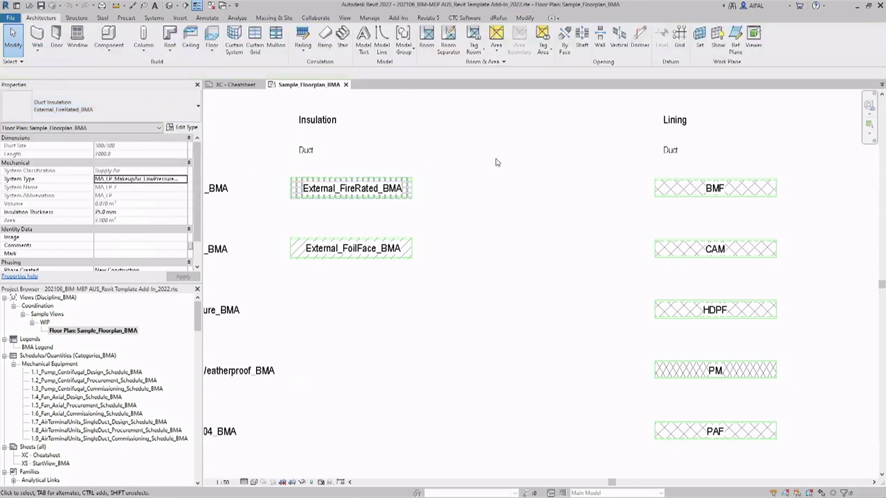
key(Escape)
Step: Review the duct lining types available for the BMF sample duct without changing its type
click(662, 179)
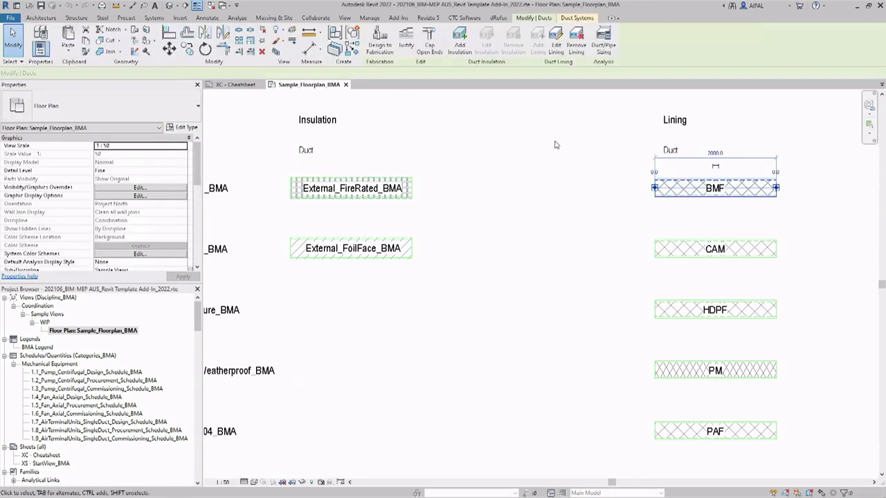
click(556, 40)
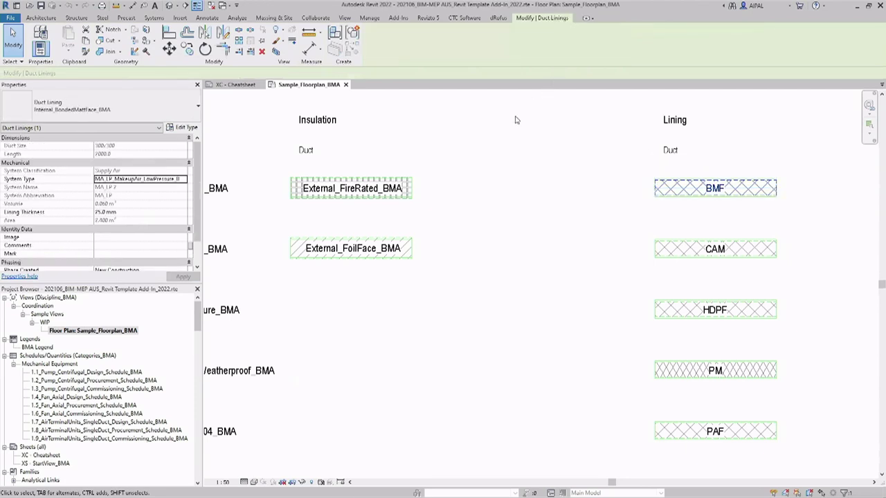
click(86, 114)
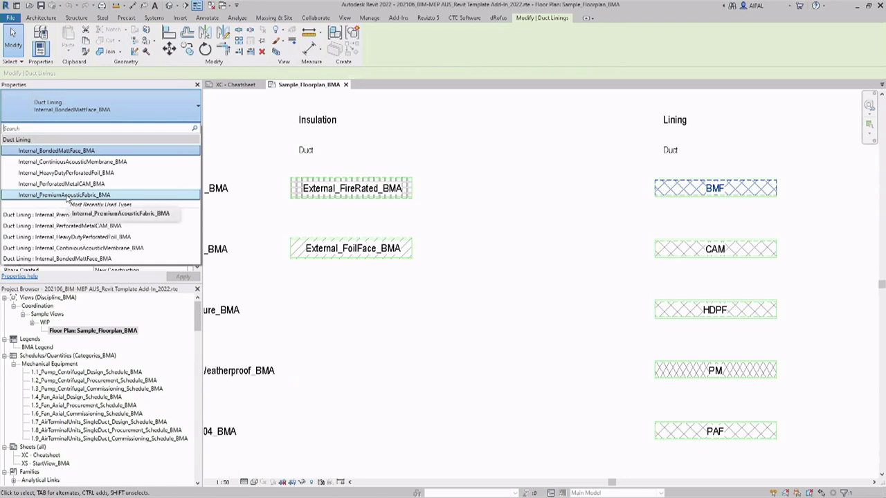
click(527, 203)
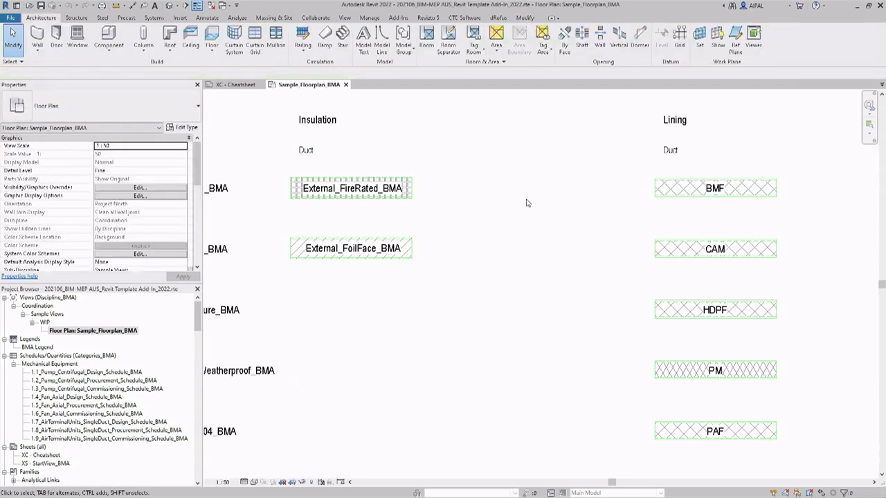
Step: Examine the sample duct fittings in the floor plan, from the oval fittings and step frames down to the rectangular fittings
scroll(367, 174, down, 5)
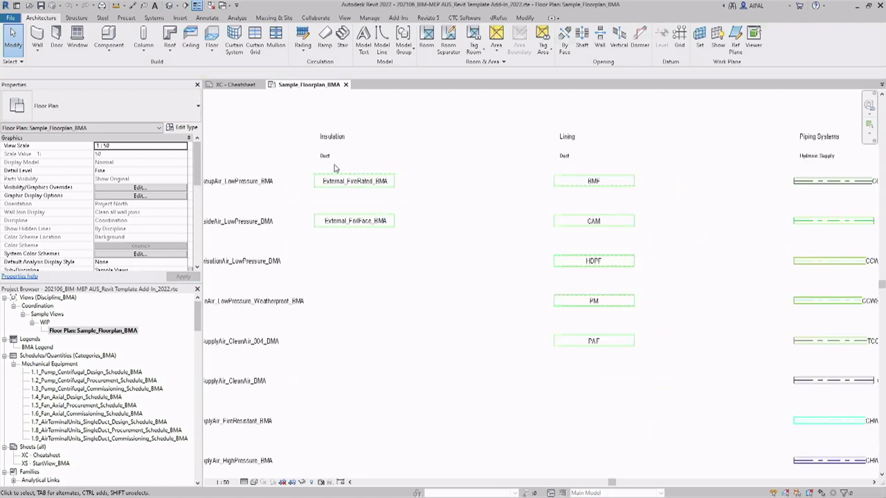
scroll(306, 135, down, 3)
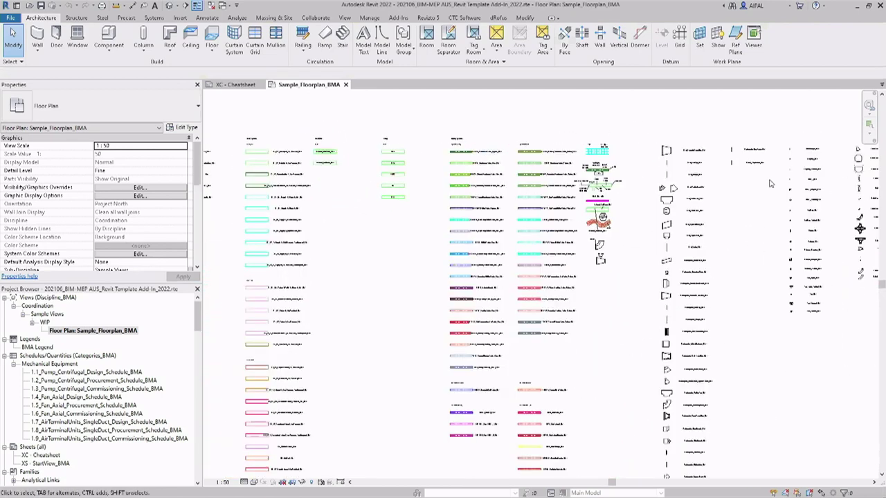
scroll(770, 182, up, 2)
middle_drag(738, 196, 704, 208)
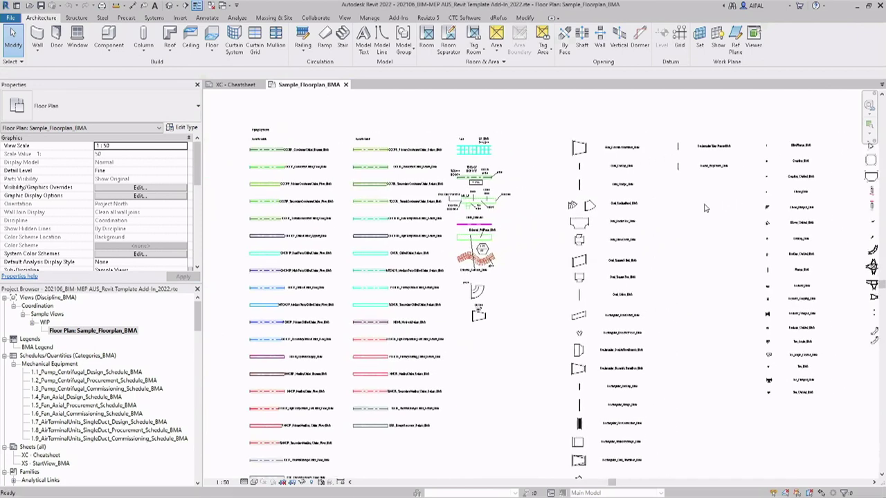
scroll(670, 127, up, 1)
scroll(613, 142, up, 2)
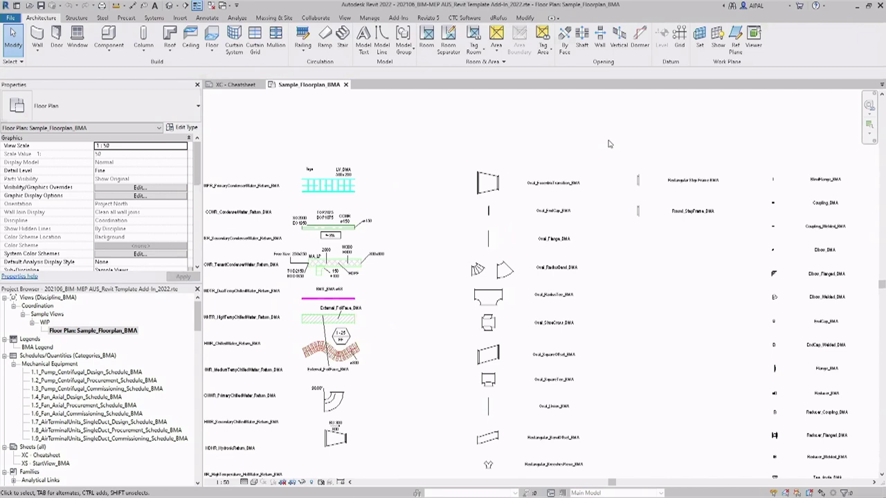
scroll(606, 163, up, 2)
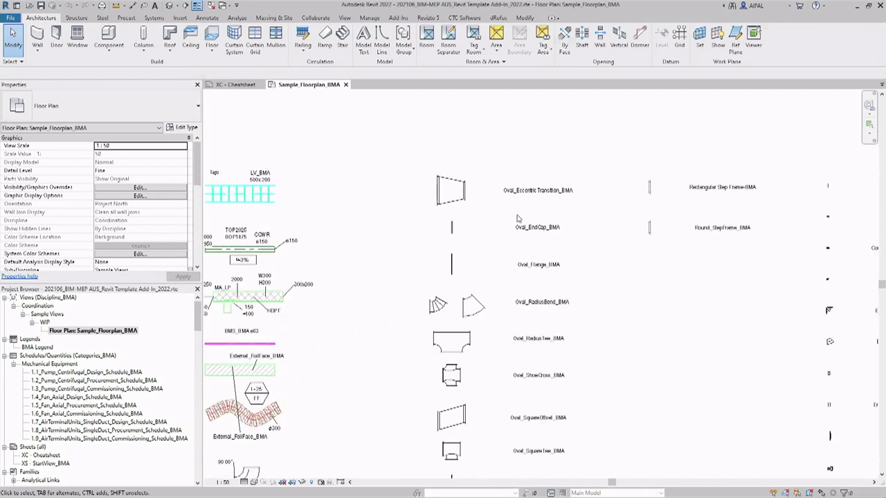
scroll(516, 214, up, 1)
scroll(466, 200, up, 1)
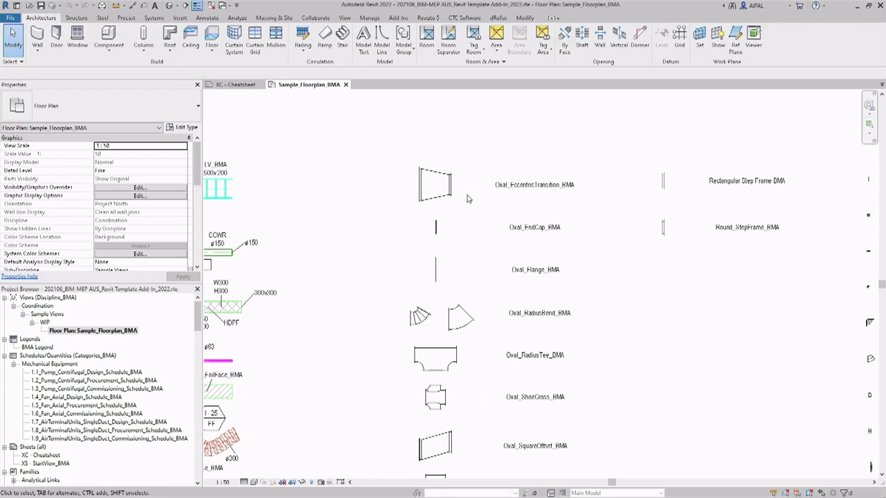
scroll(582, 197, up, 1)
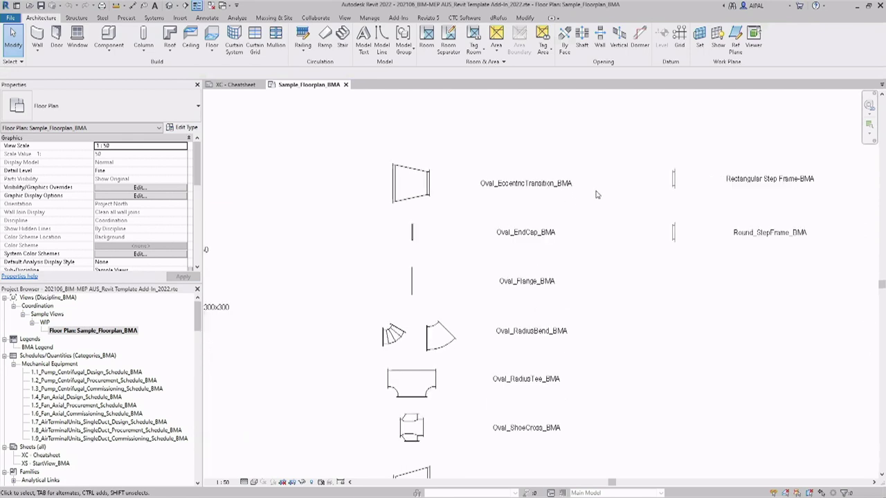
scroll(602, 132, down, 1)
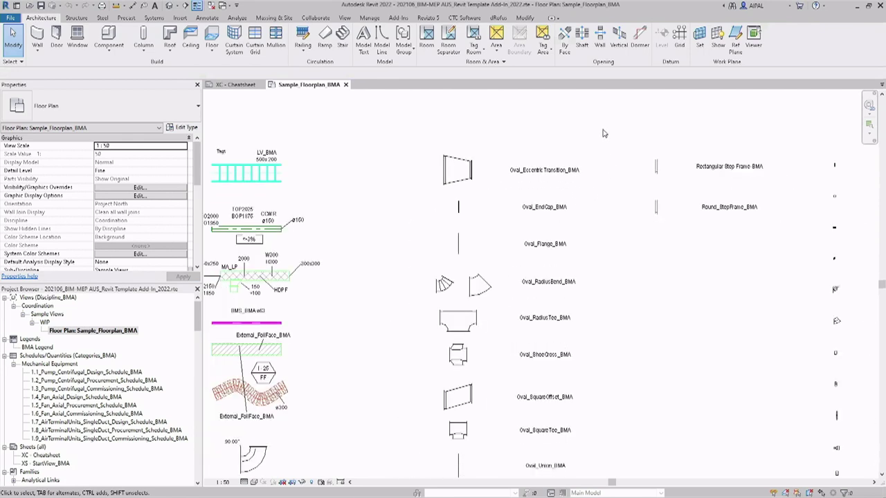
middle_drag(607, 203, 599, 186)
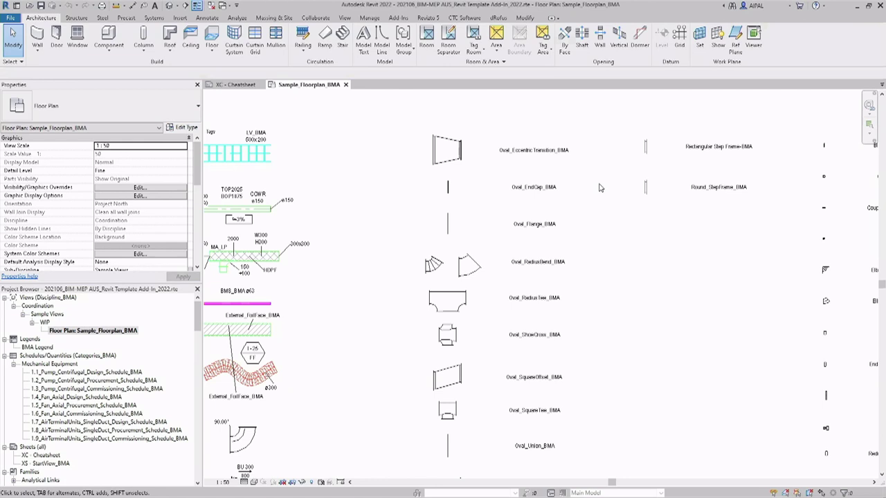
middle_drag(613, 259, 604, 174)
scroll(603, 152, down, 2)
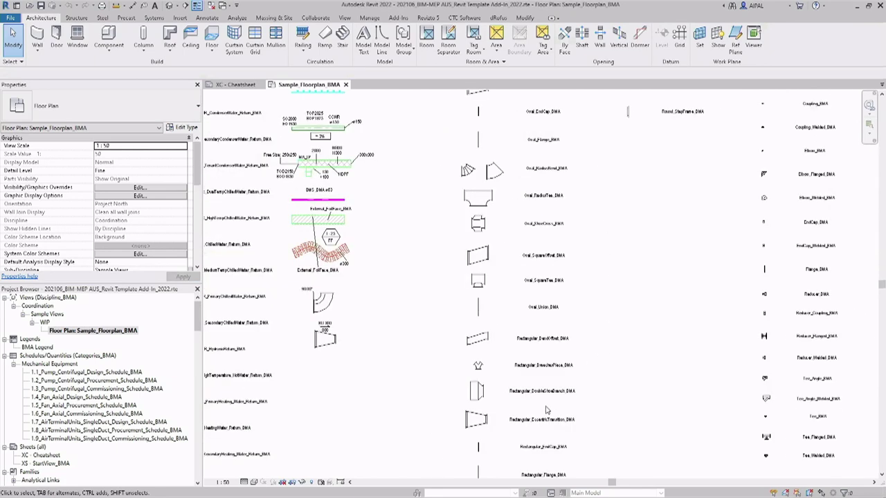
Step: Set the OffsetWidth of the sample Rectangular_EccentricTransition_BMA fitting to 150 mm, and return it to 300 mm
scroll(500, 430, up, 3)
scroll(500, 431, up, 1)
middle_drag(494, 427, 480, 342)
scroll(488, 334, down, 1)
scroll(492, 329, down, 1)
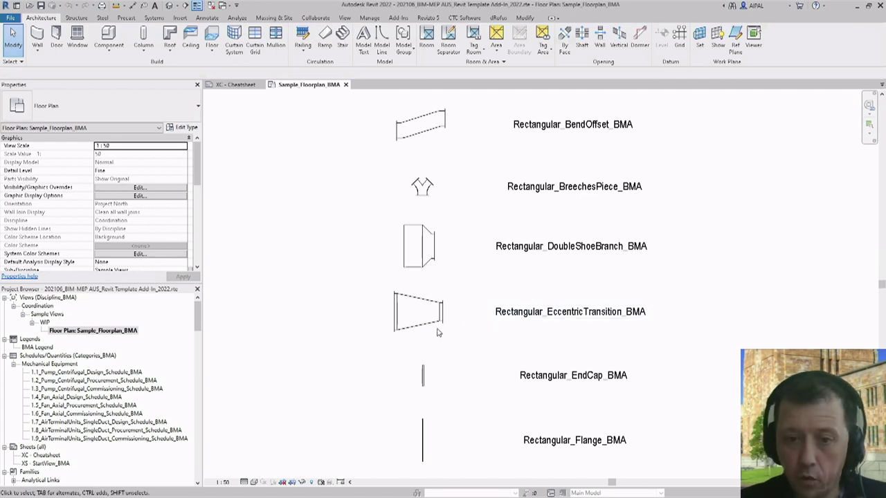
click(469, 333)
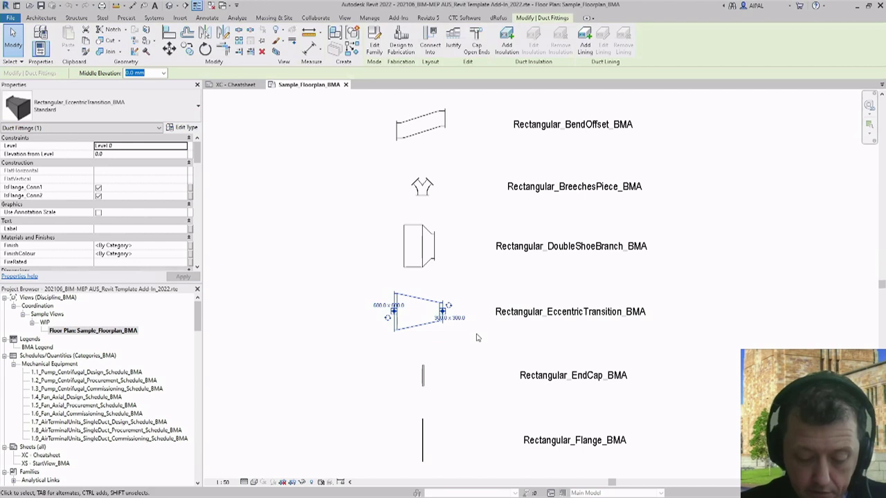
scroll(147, 214, down, 3)
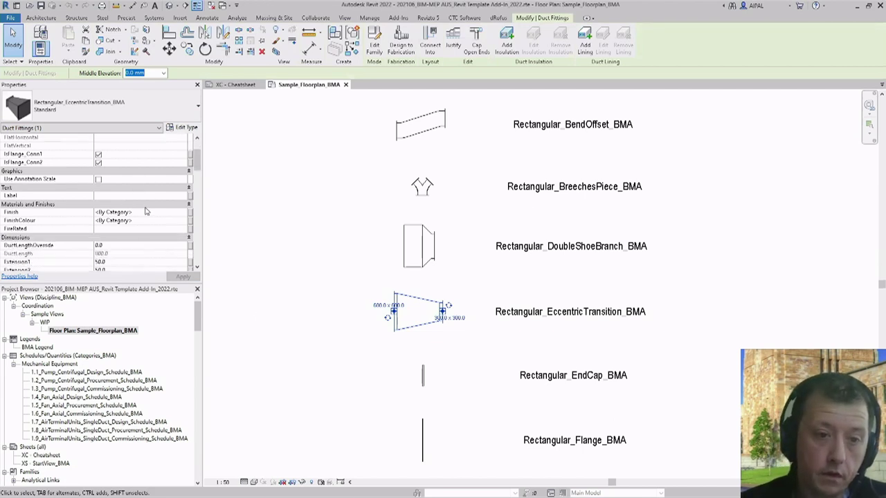
scroll(147, 213, down, 1)
scroll(151, 221, down, 1)
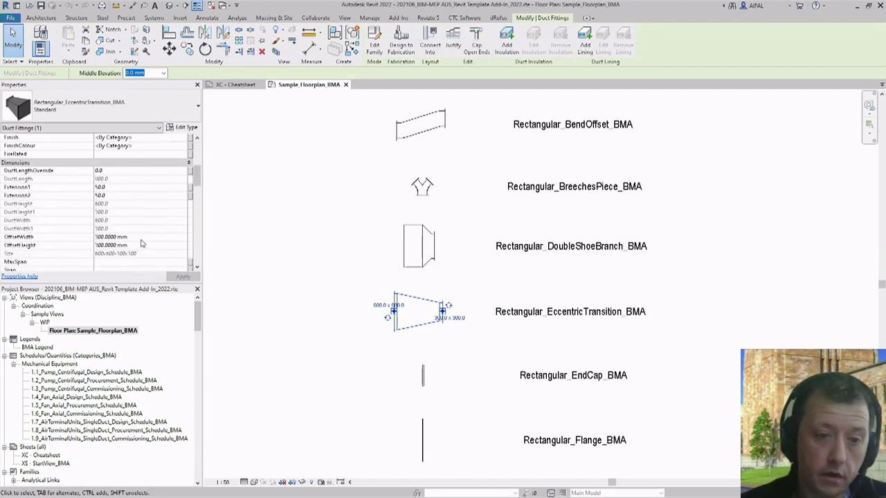
click(141, 237)
text(150)
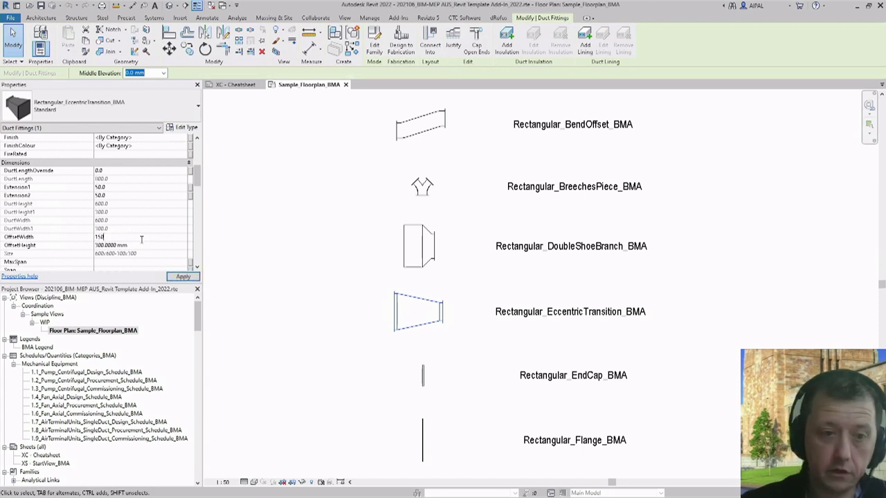
key(Tab)
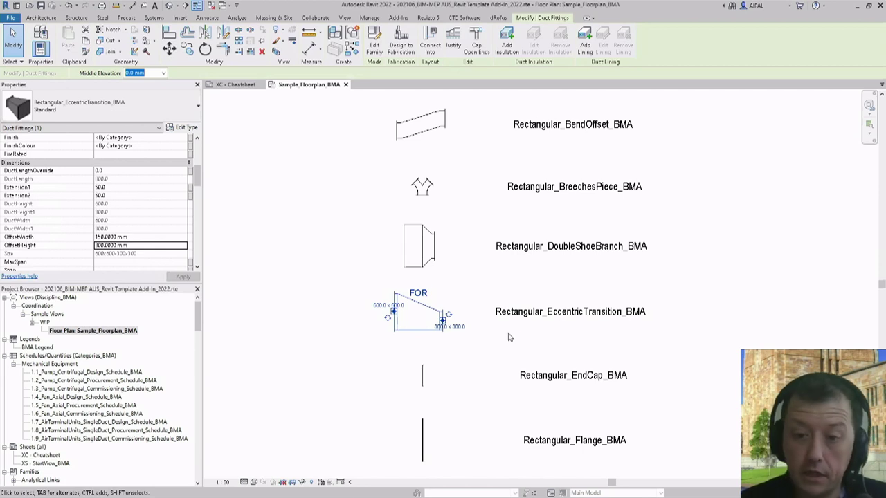
click(144, 237)
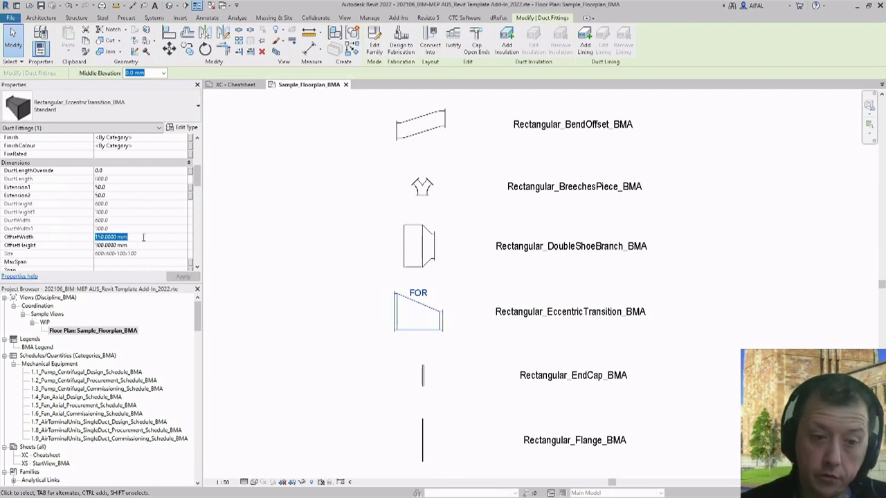
text(100)
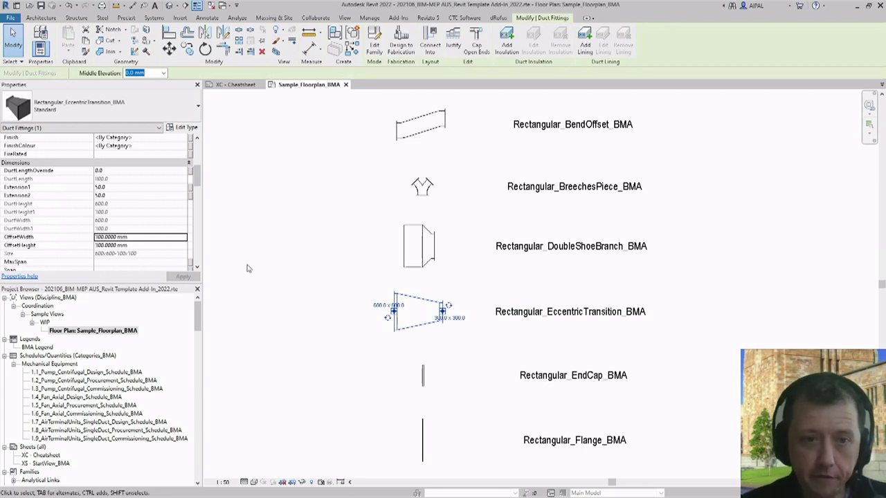
Step: Switch IsFlange_Conn1 off and on again for the eccentric transition, and do the same with IsFlange_Conn2
scroll(193, 254, up, 1)
scroll(148, 243, up, 5)
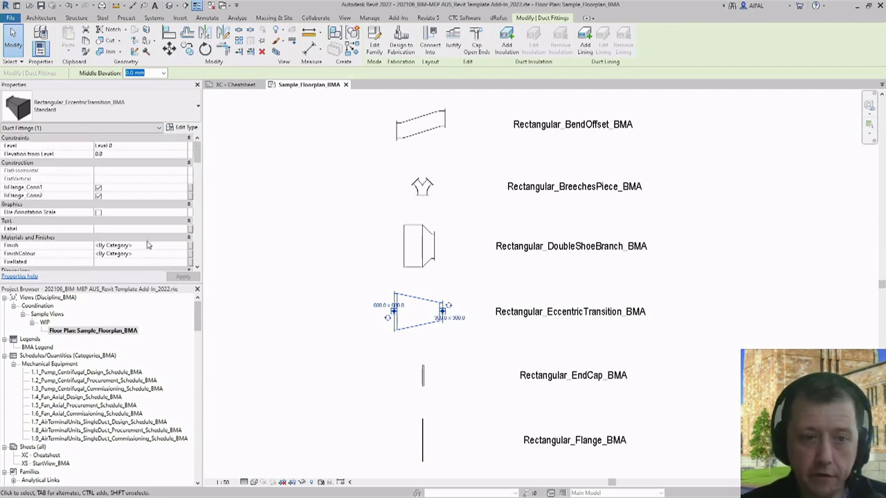
scroll(390, 312, up, 2)
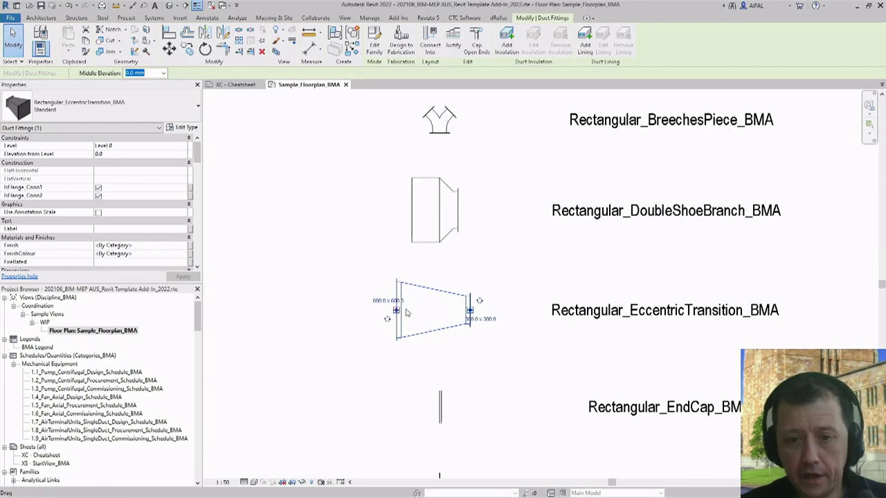
click(99, 187)
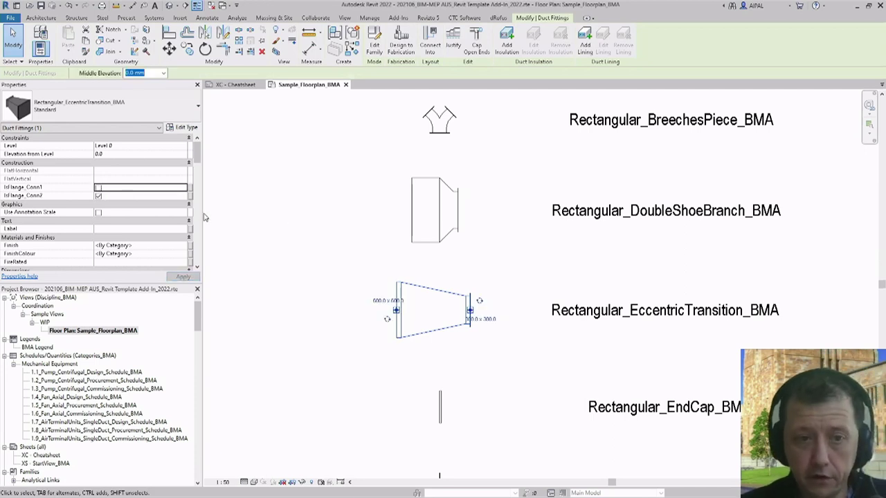
click(99, 188)
click(98, 196)
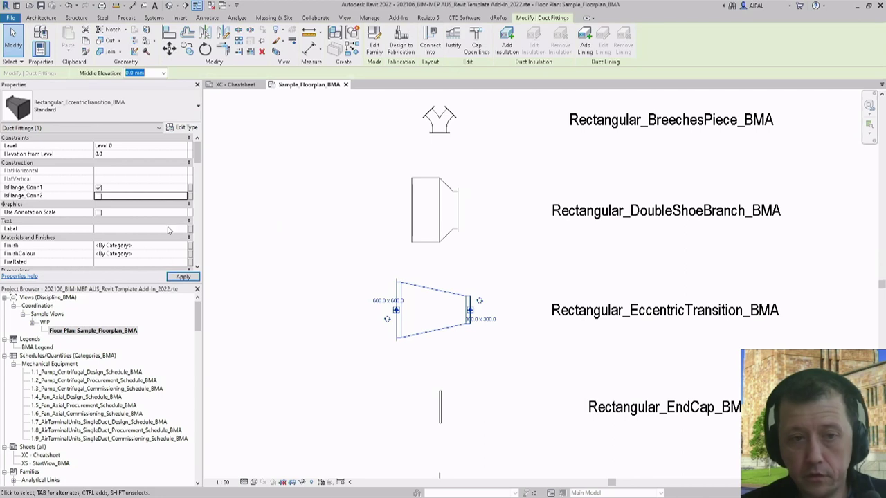
click(98, 196)
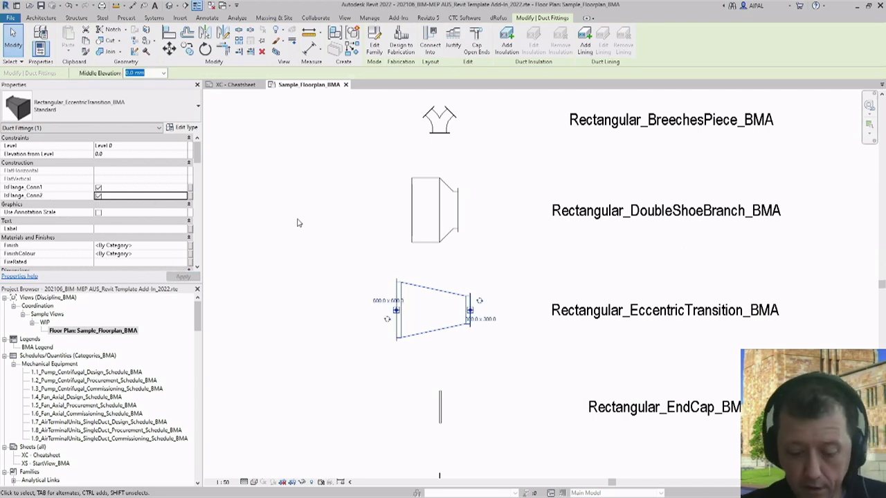
click(319, 232)
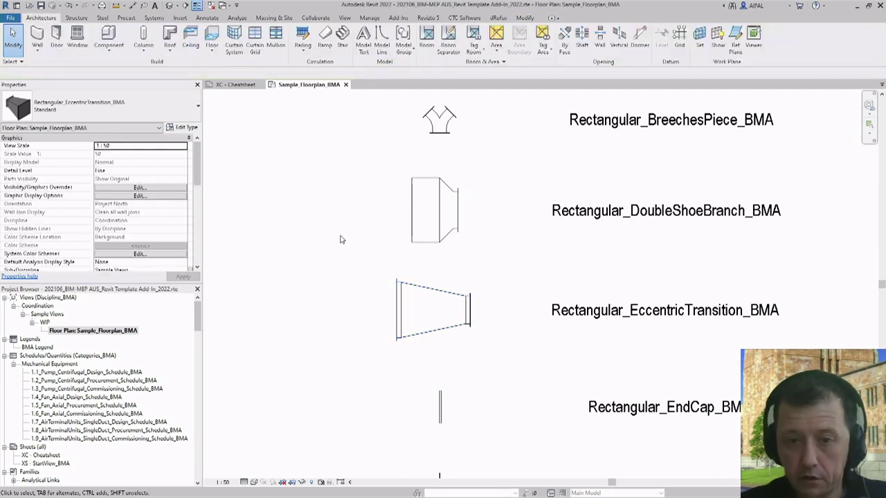
Step: Copy the Rectangular_EccentricTransition_BMA fitting into the empty space beside the rectangular fitting labels
scroll(334, 247, down, 1)
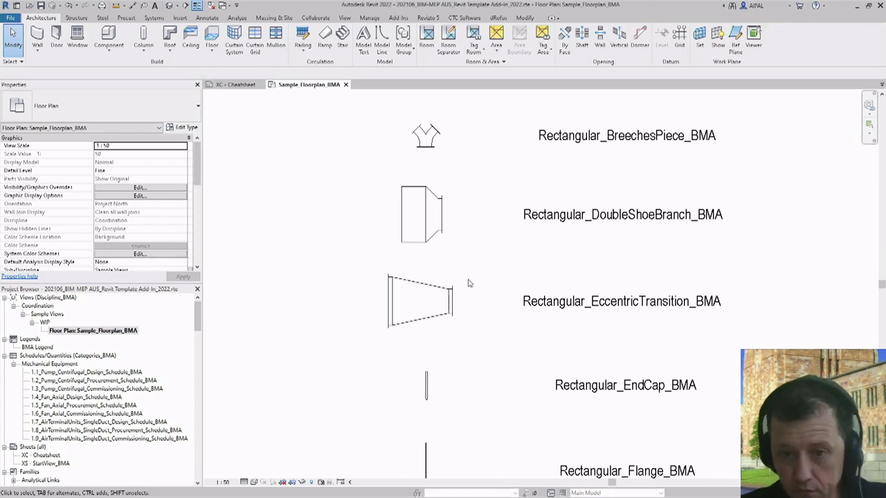
click(423, 289)
scroll(325, 267, down, 1)
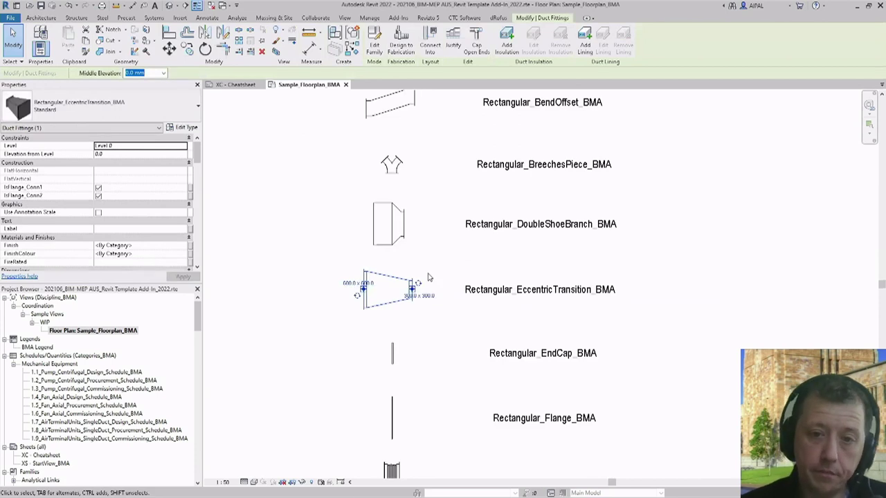
scroll(450, 299, up, 1)
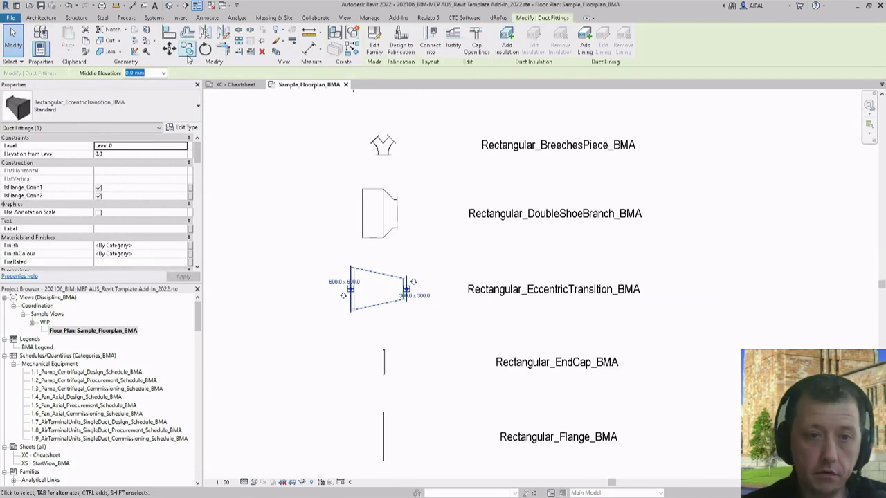
key(m)
key(v)
click(263, 252)
scroll(263, 252, down, 1)
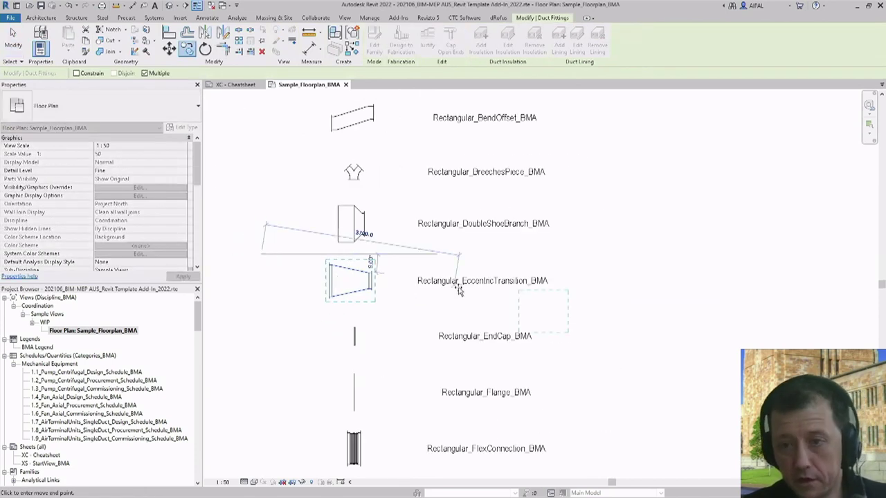
click(718, 320)
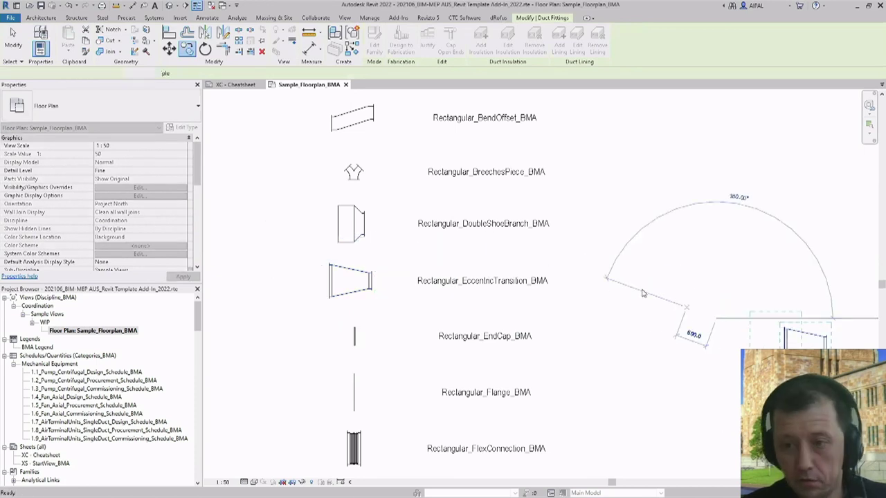
key(Escape)
key(Escape)
scroll(718, 320, down, 1)
scroll(718, 320, up, 2)
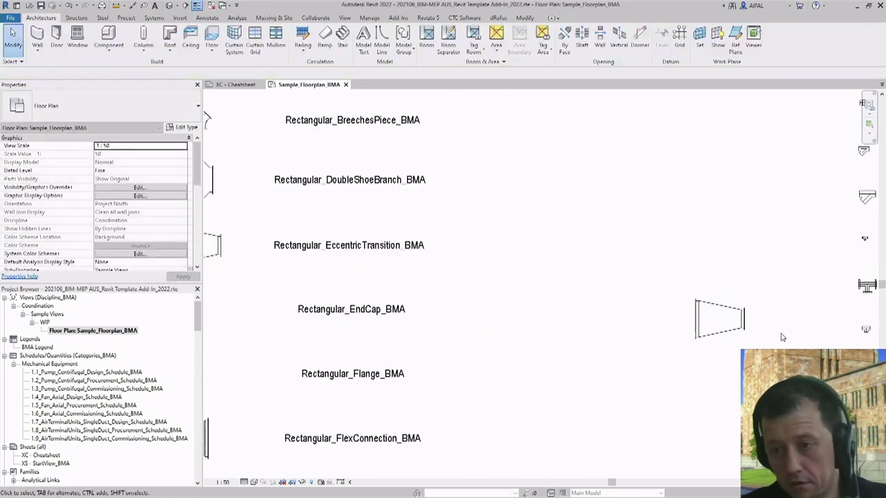
Step: Move the copied eccentric transition farther away into a clear area below the sample fittings
click(720, 331)
scroll(599, 297, down, 3)
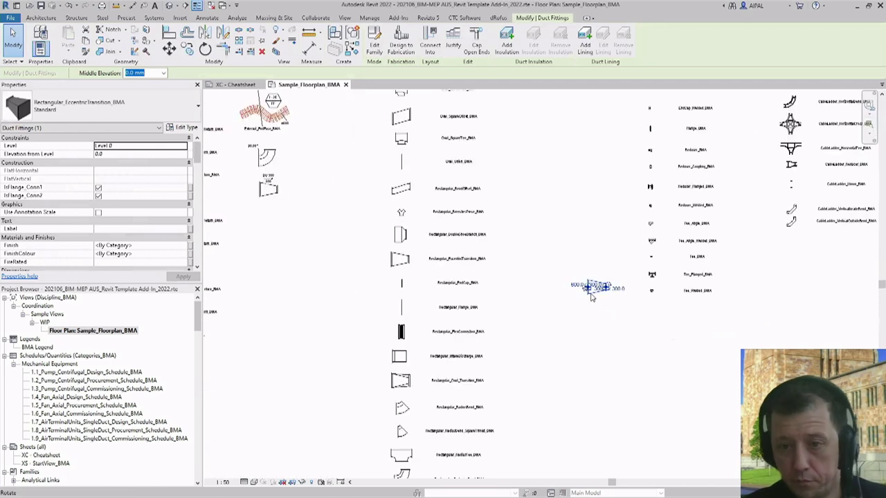
scroll(594, 288, up, 2)
drag(594, 282, 704, 421)
scroll(617, 371, down, 3)
scroll(681, 400, up, 5)
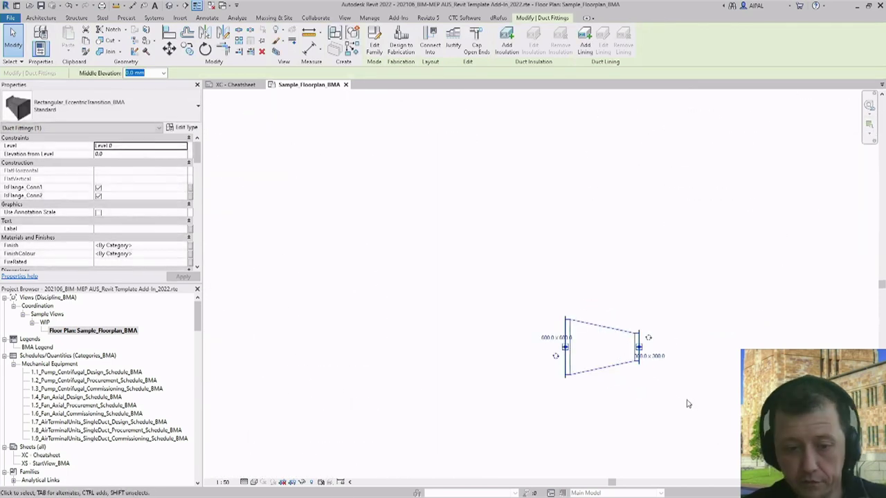
Step: Draw a 300 x 300 duct about 1200 mm long, straight out from the small end of the copied transition
click(645, 375)
click(631, 337)
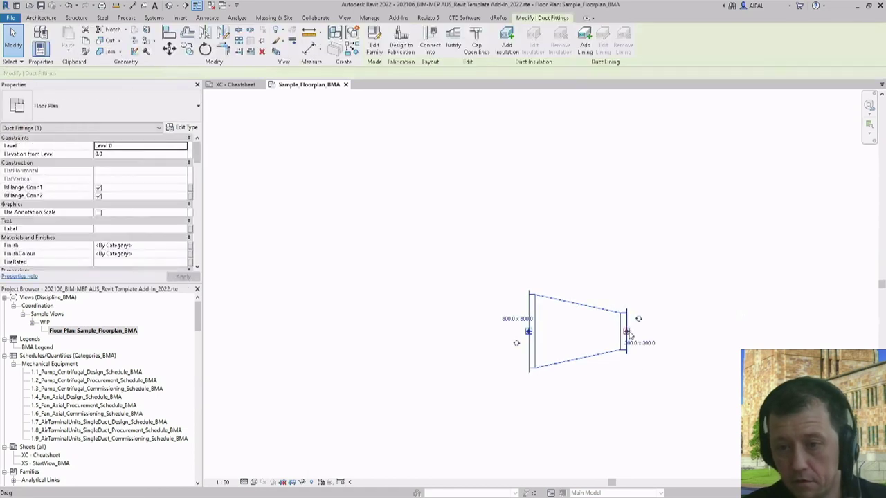
right_click(629, 334)
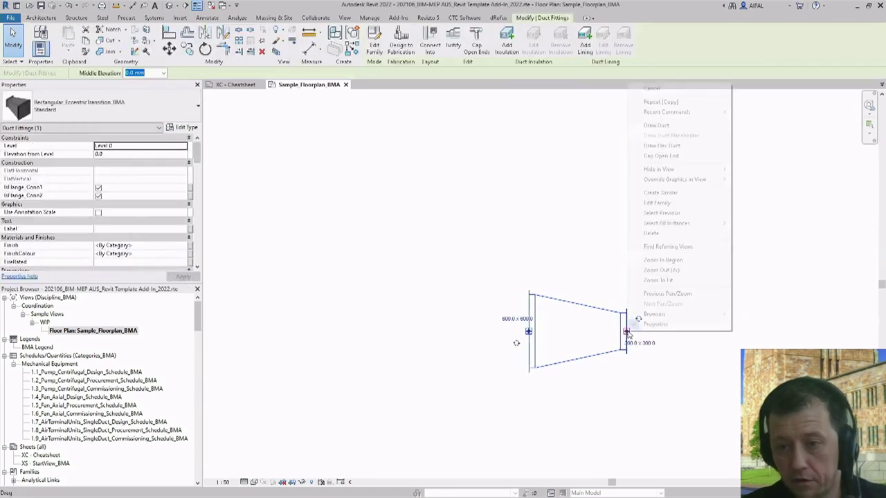
click(656, 125)
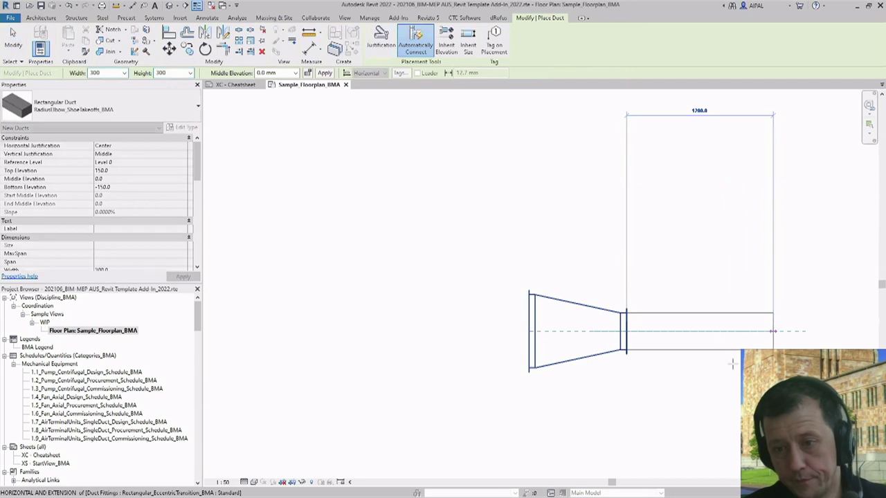
key(Escape)
key(Escape)
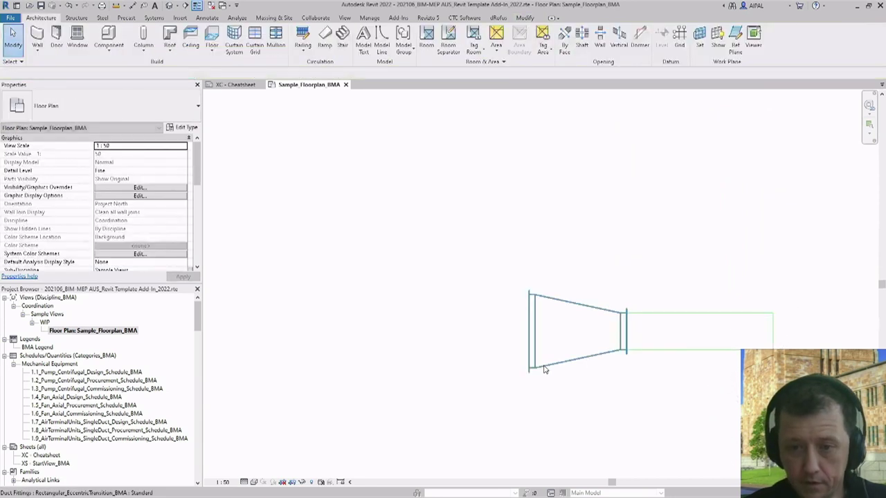
Step: Draw a straight 600 x 600 duct outward from the large end of the copied transition
click(529, 334)
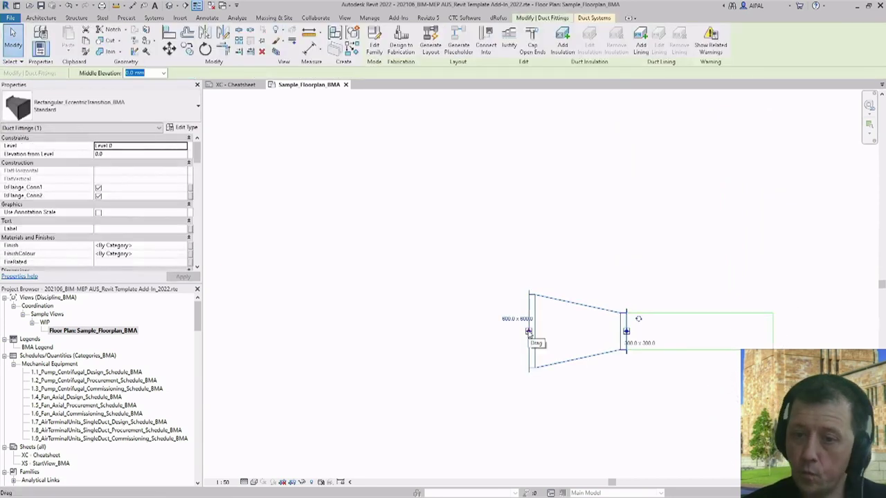
right_click(529, 334)
click(554, 122)
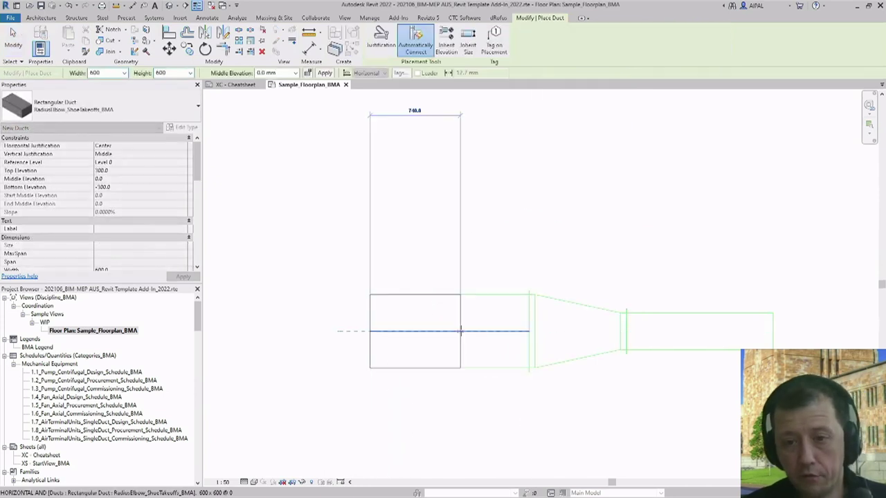
click(460, 332)
key(Escape)
key(Escape)
scroll(463, 310, down, 2)
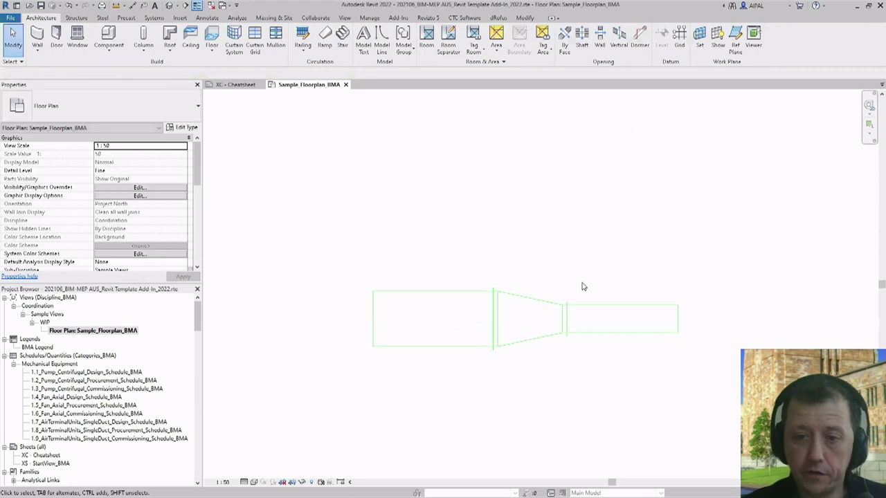
Step: Justify the 600 x 600 and 300 x 300 ducts to middle left, with the control point at the larger duct's open end
click(463, 293)
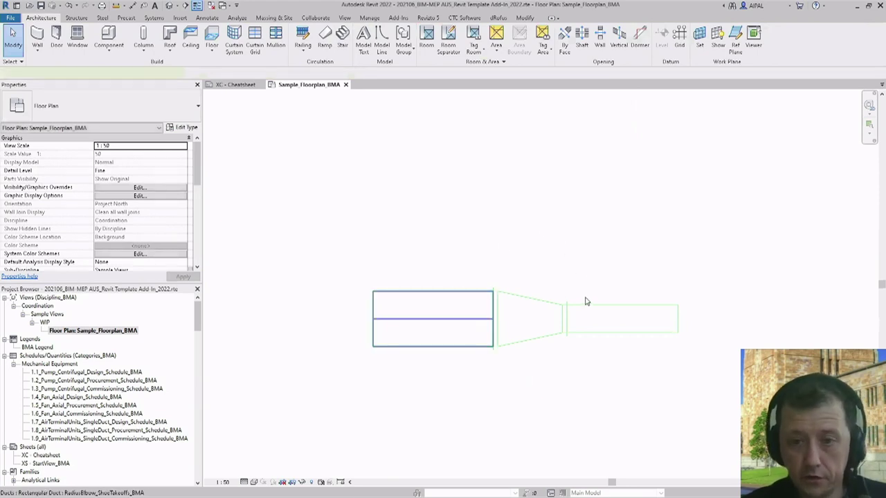
ctrl+click(604, 311)
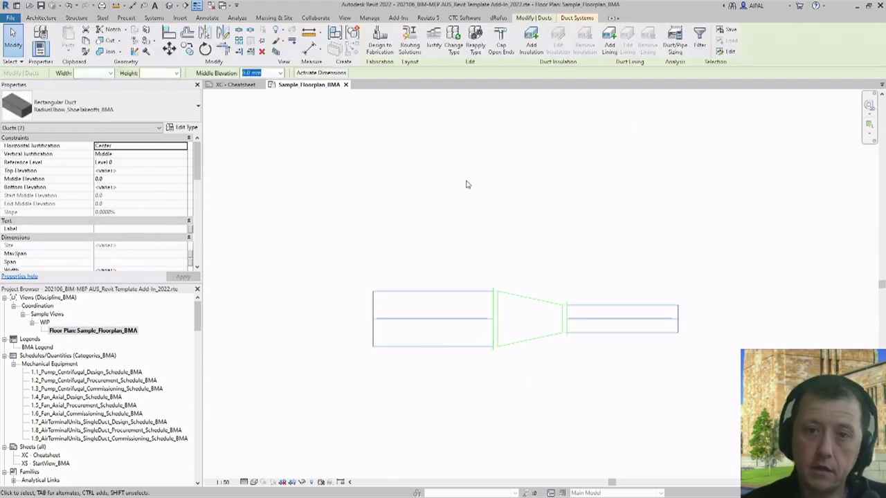
click(434, 44)
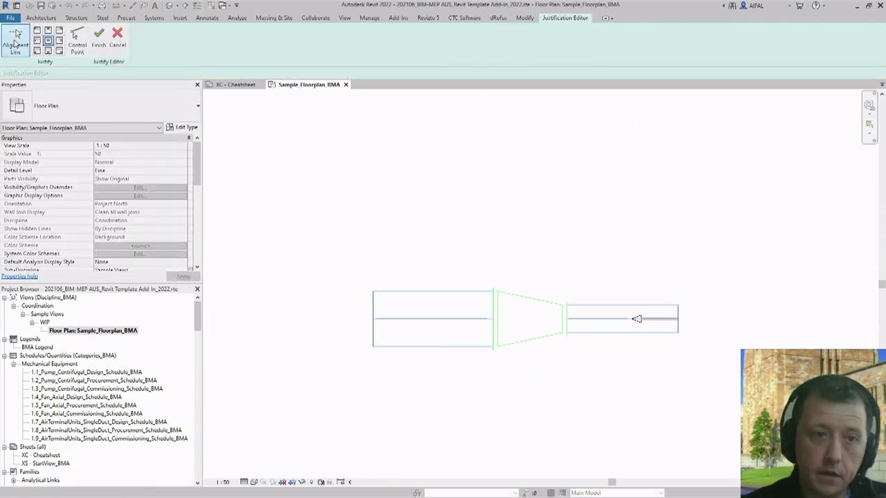
click(77, 45)
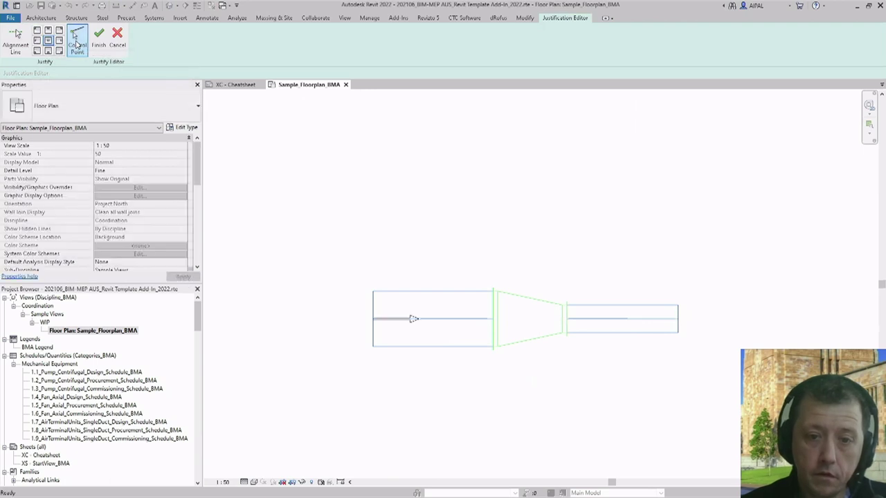
click(37, 40)
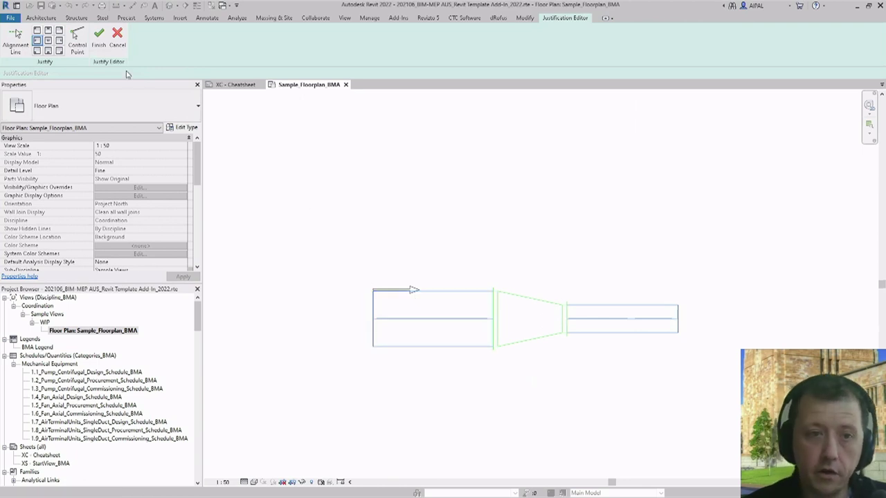
click(98, 49)
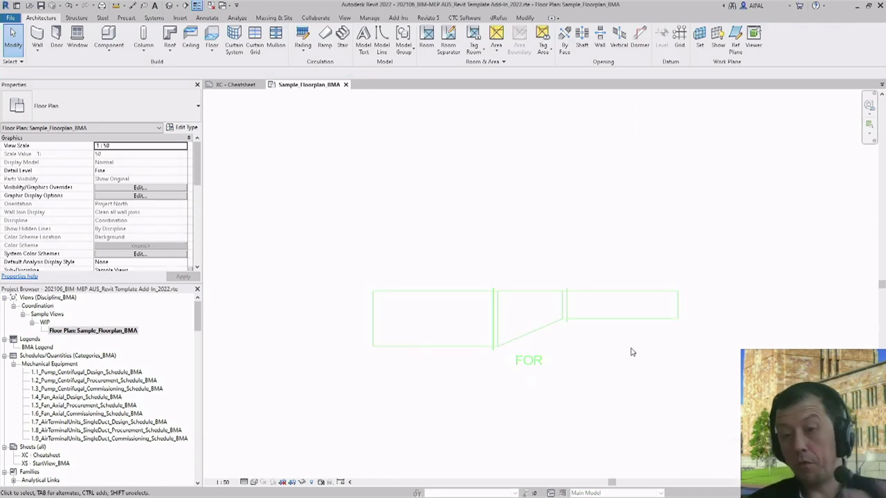
Step: Delete the copied eccentric transition together with the 600 x 600 and 300 x 300 ducts attached to it
scroll(559, 300, down, 1)
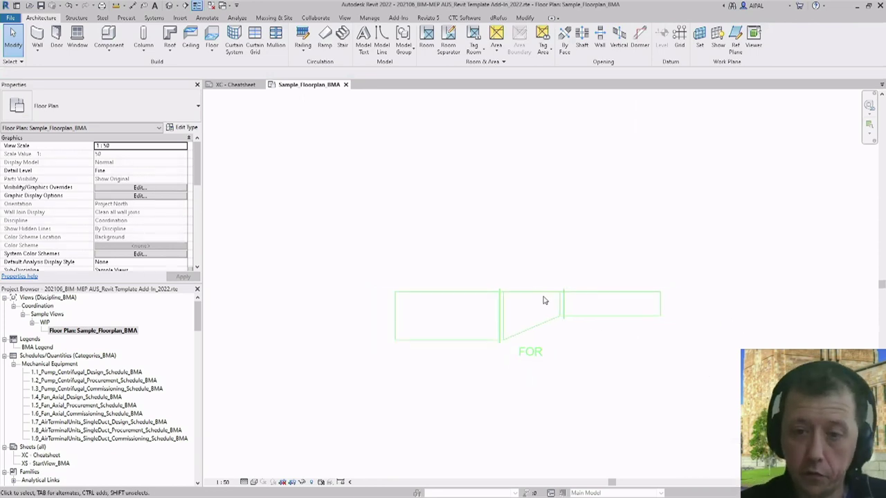
scroll(509, 258, down, 1)
drag(589, 364, 461, 251)
key(Delete)
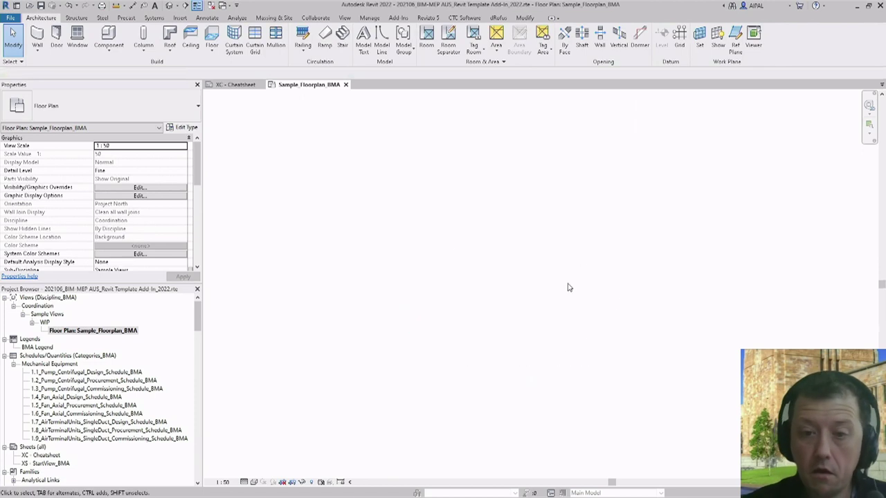
Step: Switch the IsFlange_Conn3 option of the sample rectangular breeches piece off and back on
scroll(617, 302, down, 4)
scroll(549, 305, down, 1)
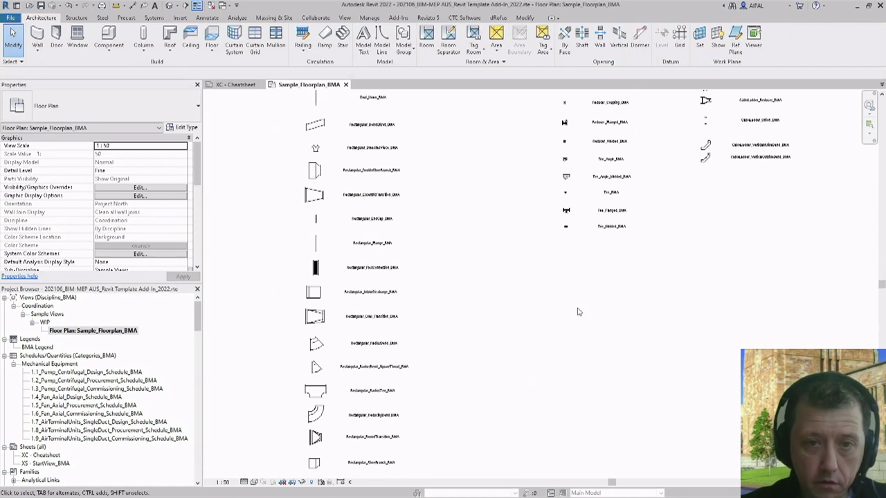
scroll(328, 159, up, 4)
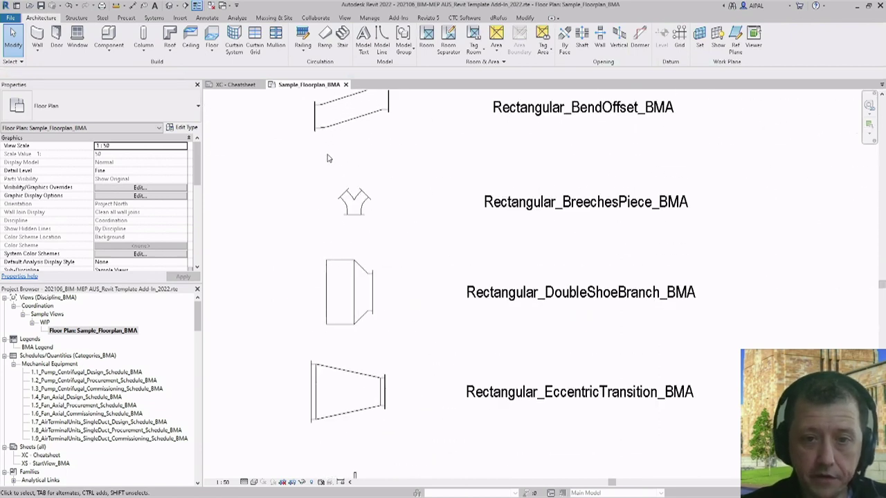
scroll(367, 166, up, 1)
scroll(419, 189, up, 1)
scroll(495, 263, down, 2)
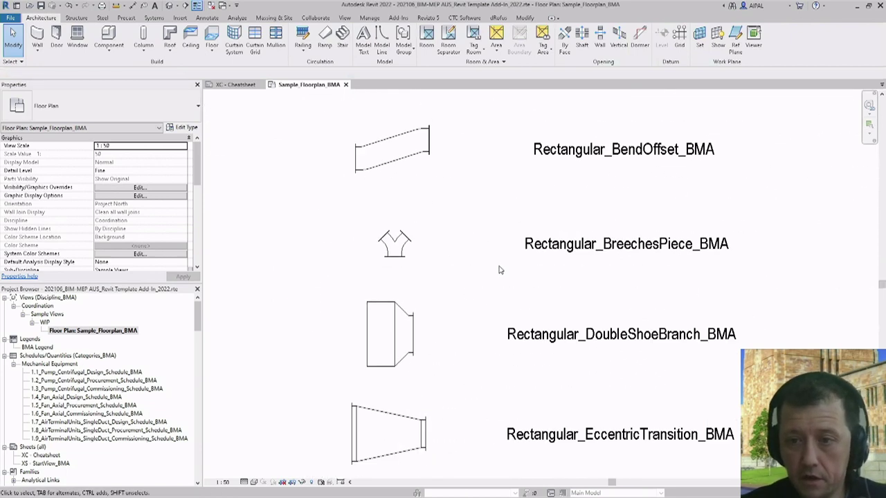
click(407, 247)
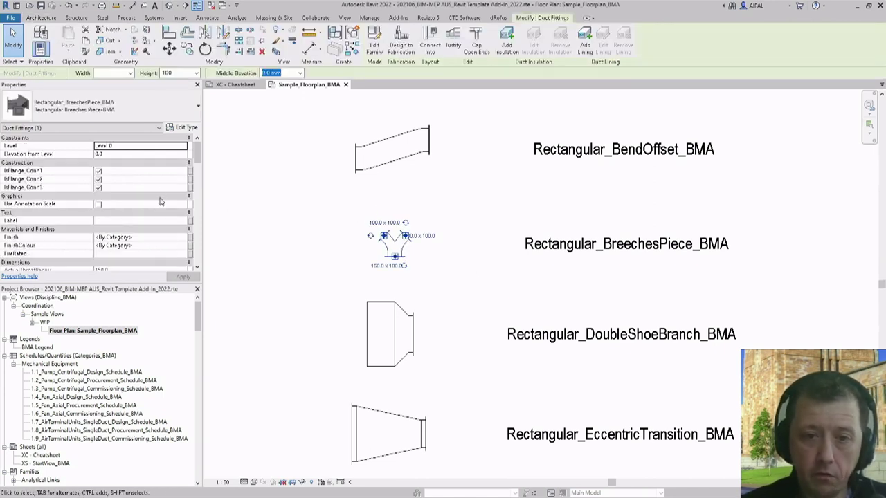
click(98, 187)
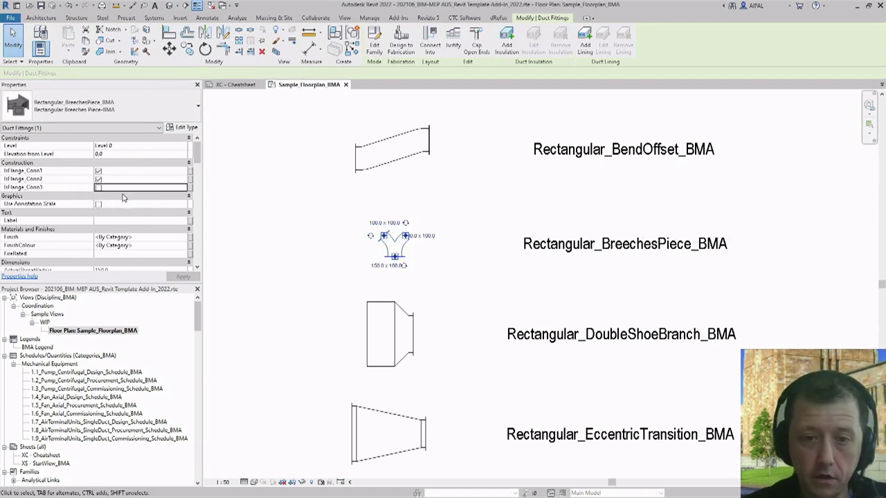
click(99, 188)
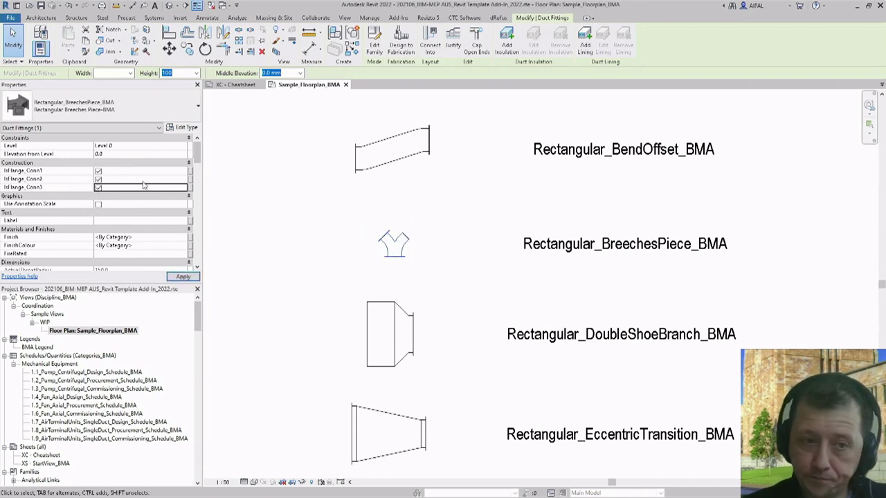
Step: Set the breeches piece's DuctWidth to 200 and its DuctWidth1 to 150
scroll(122, 180, down, 2)
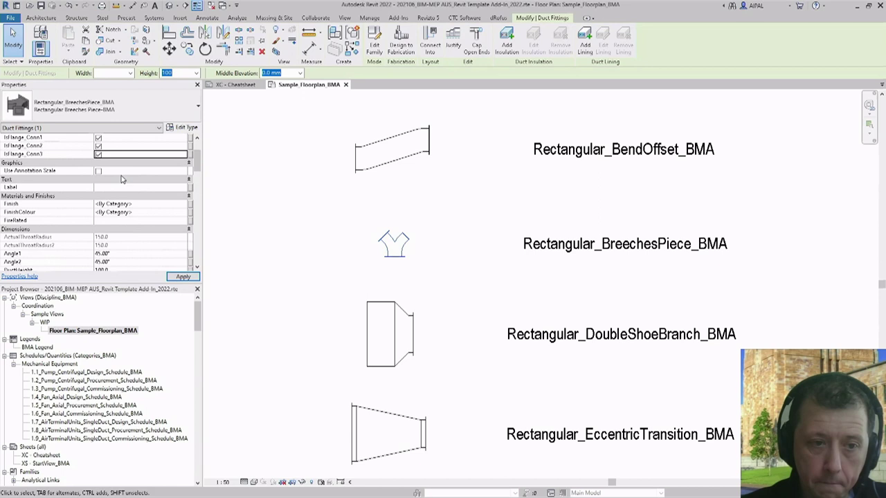
scroll(123, 183, down, 4)
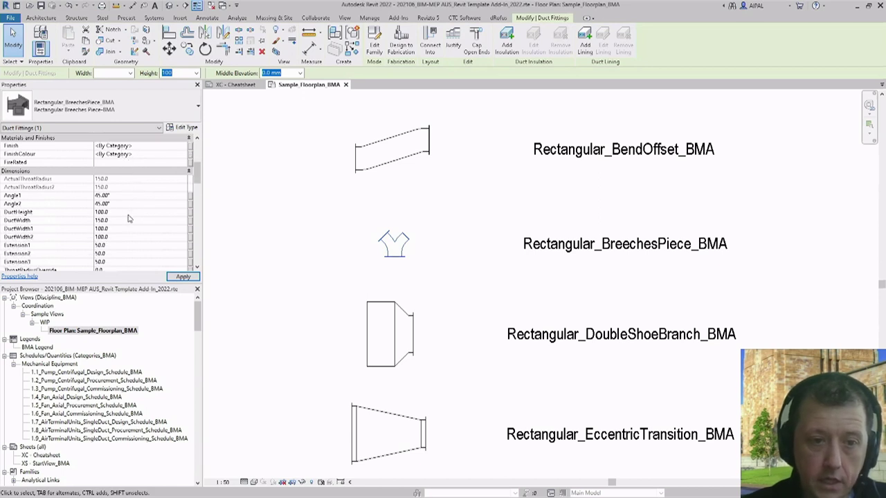
scroll(391, 249, up, 4)
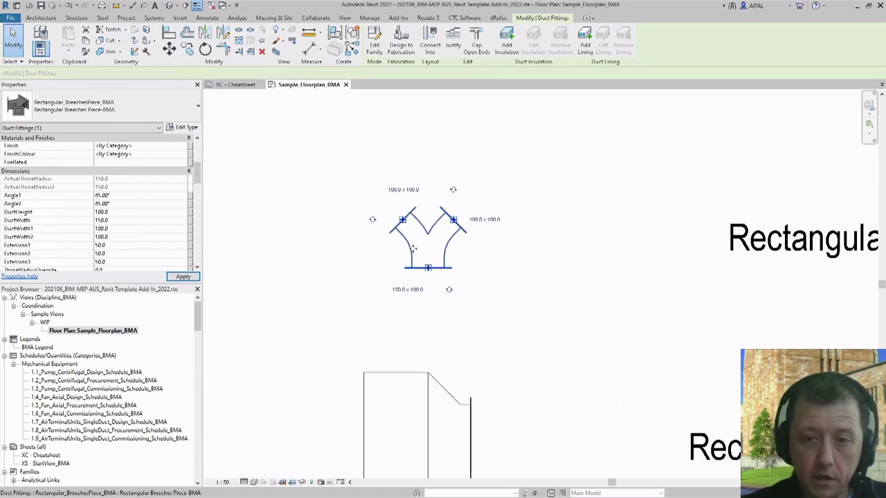
click(127, 220)
text(200)
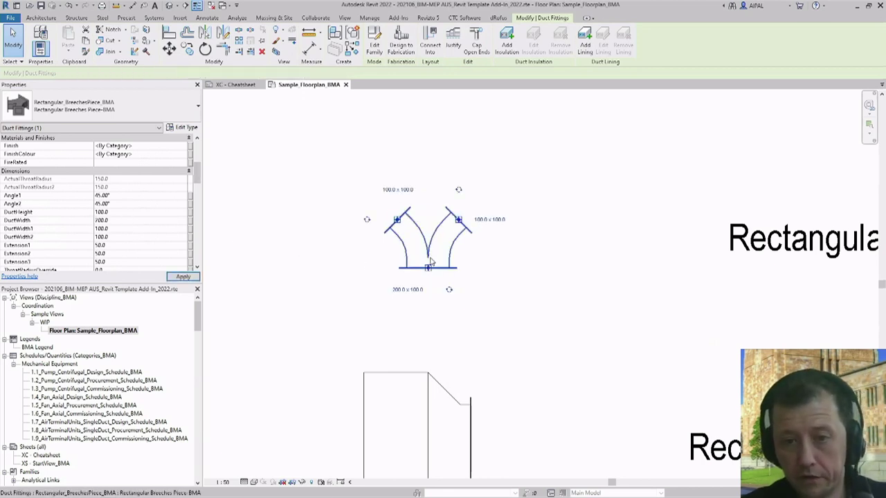
click(127, 232)
text(150)
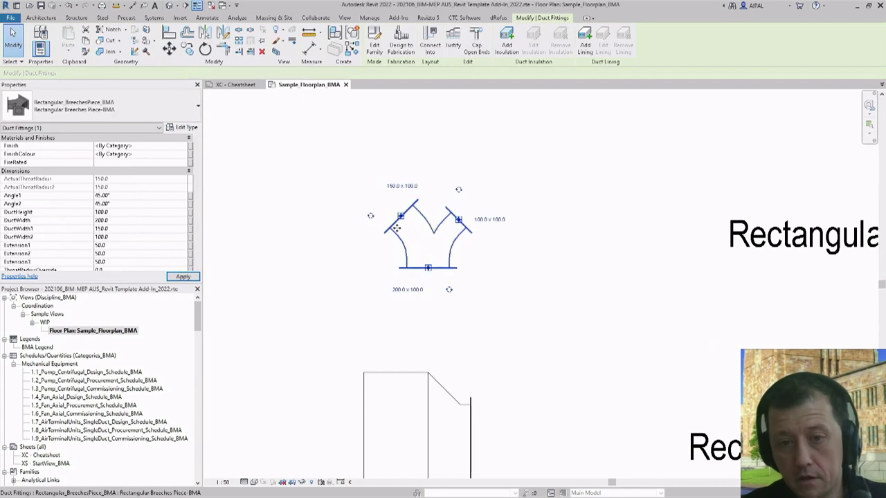
Step: Set the breeches piece's Angle1 to 30° and deselect the fitting
click(125, 196)
text(30)
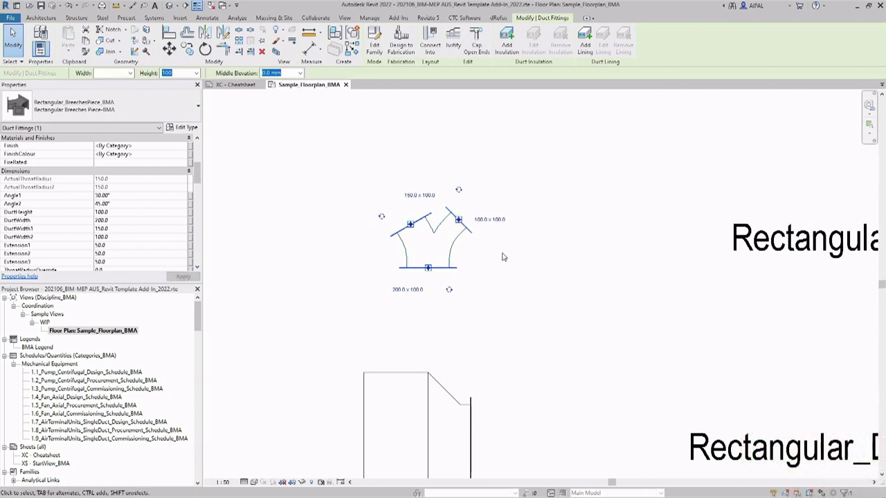
key(Escape)
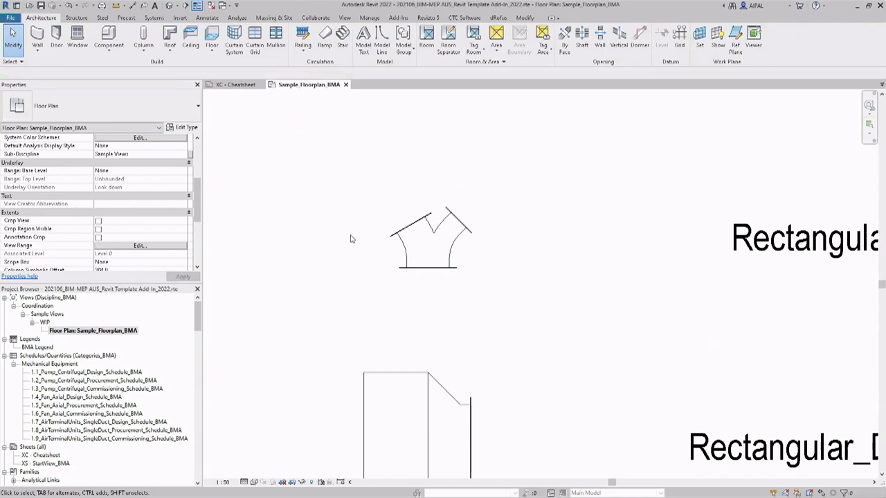
Step: Enable the Length Calculated option on the sample rectangular eccentric transition
scroll(350, 239, down, 5)
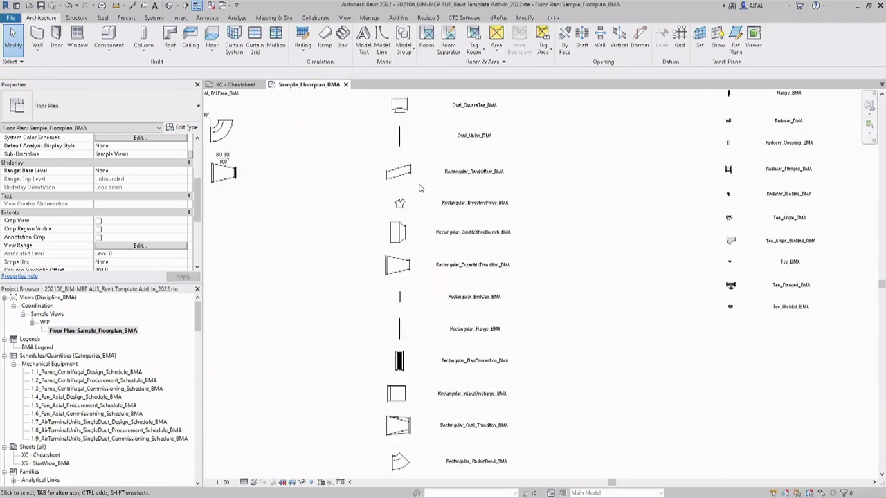
scroll(396, 269, up, 5)
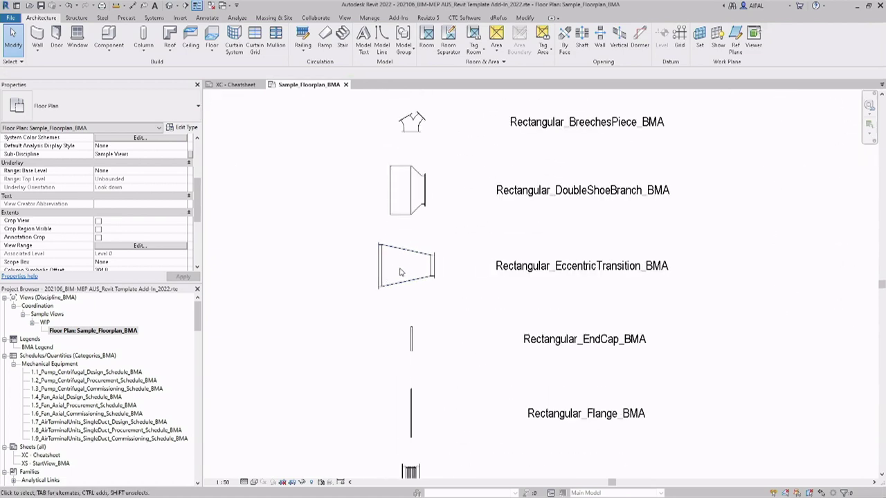
scroll(396, 272, up, 2)
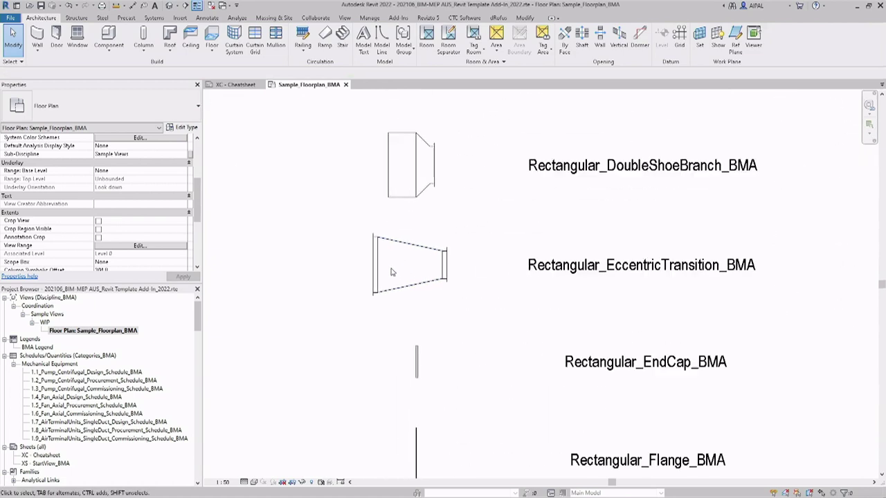
click(425, 251)
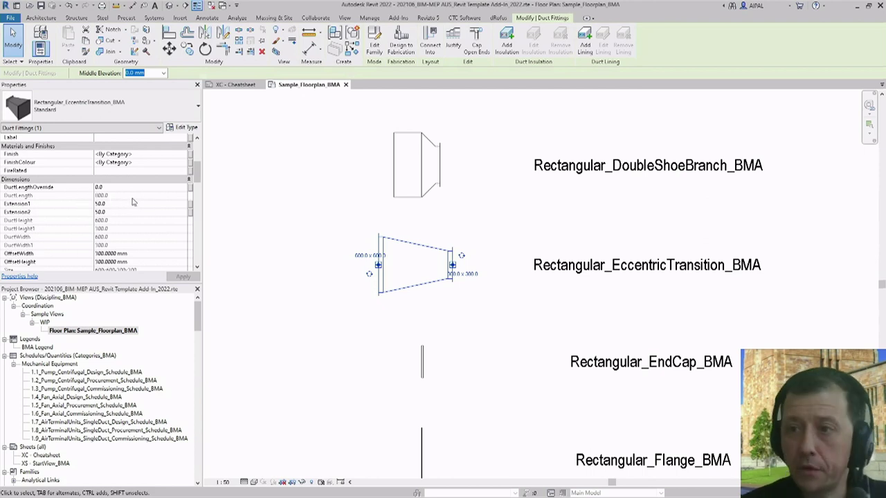
scroll(143, 200, down, 2)
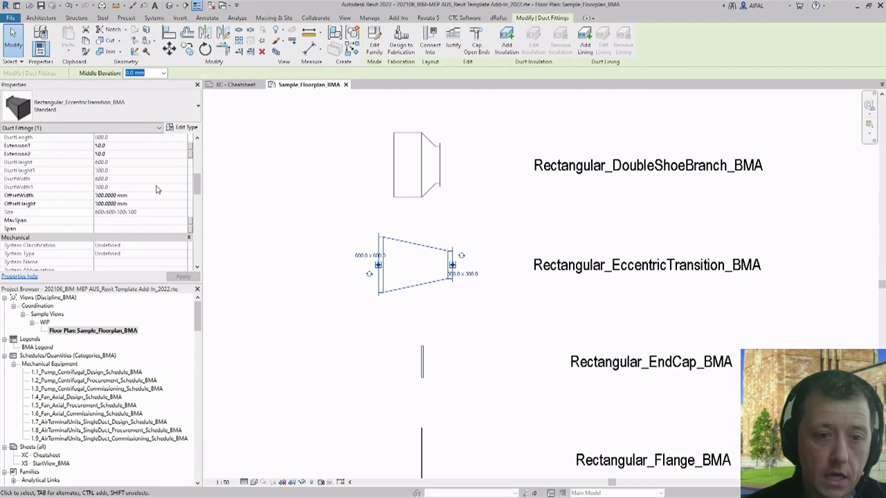
scroll(155, 190, down, 6)
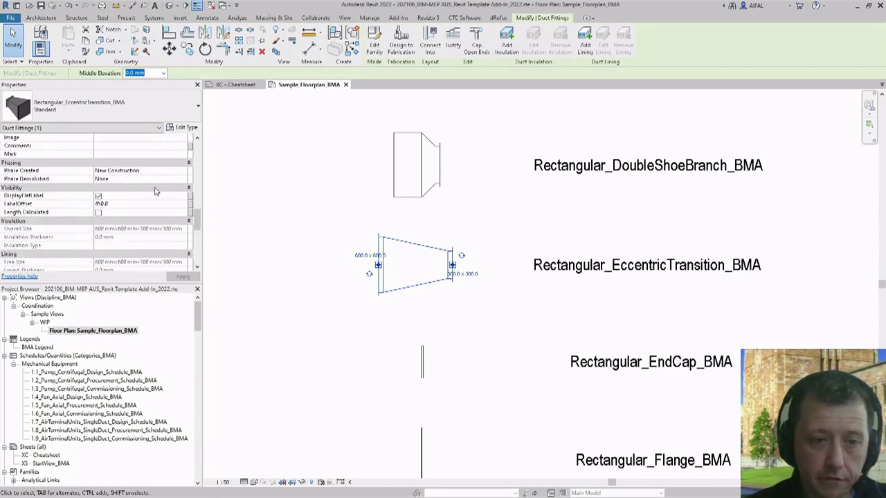
click(98, 213)
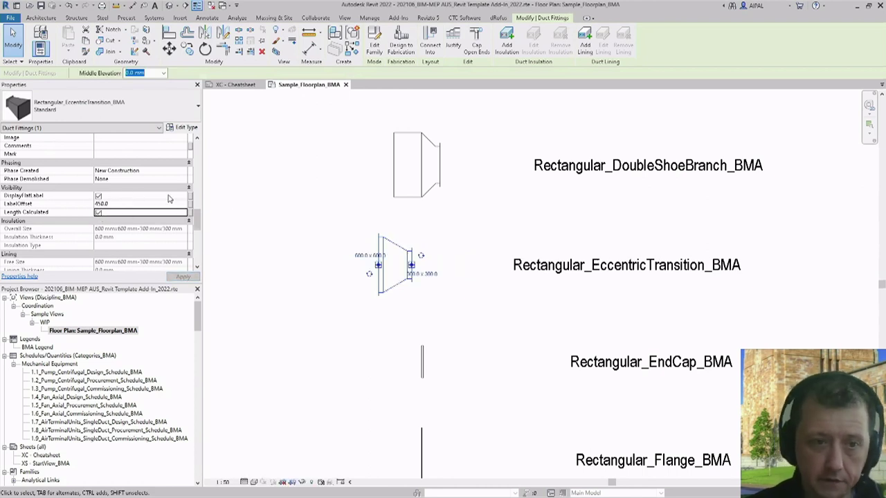
Step: Override the eccentric transition's duct length with 600 and deselect the fitting
scroll(166, 197, down, 2)
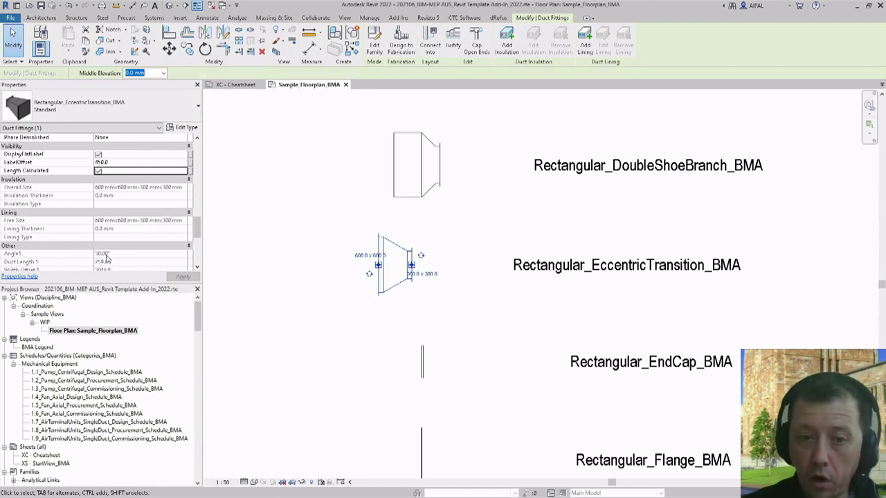
scroll(118, 263, up, 10)
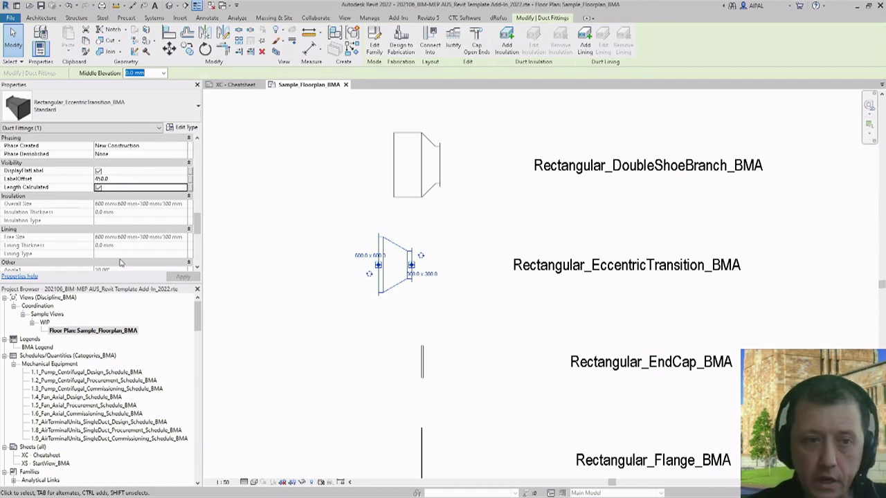
scroll(126, 249, up, 2)
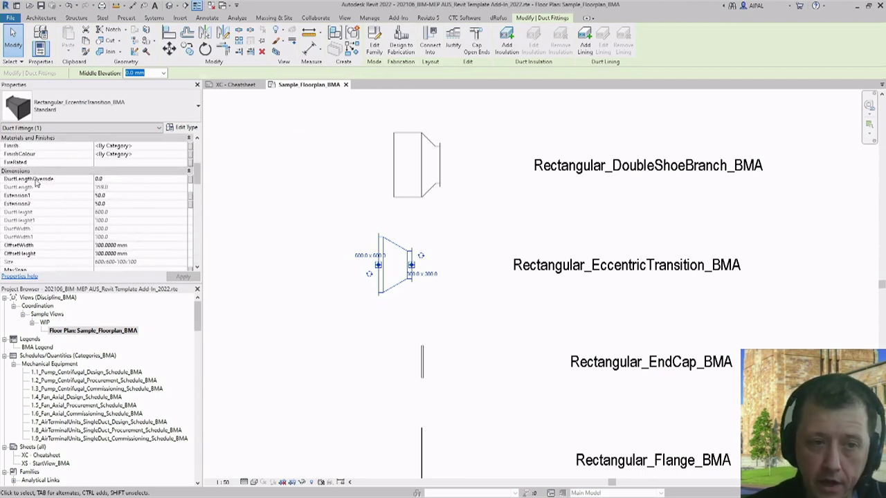
click(109, 180)
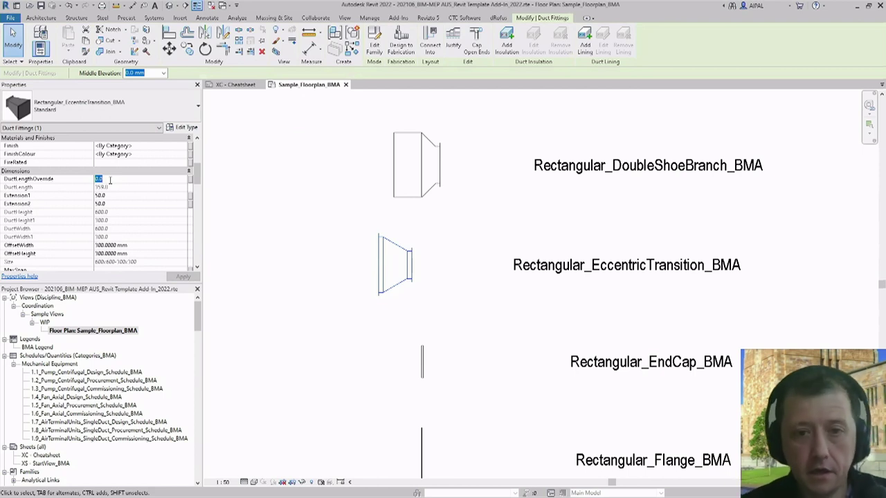
text(600)
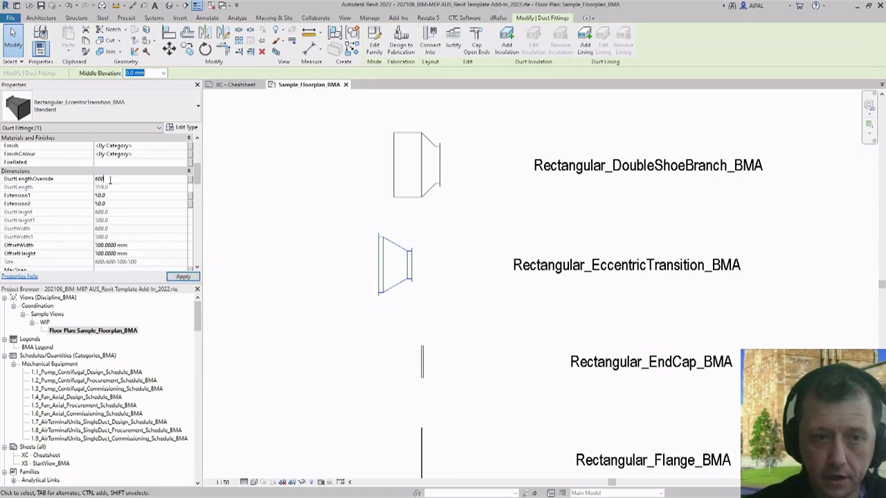
key(Return)
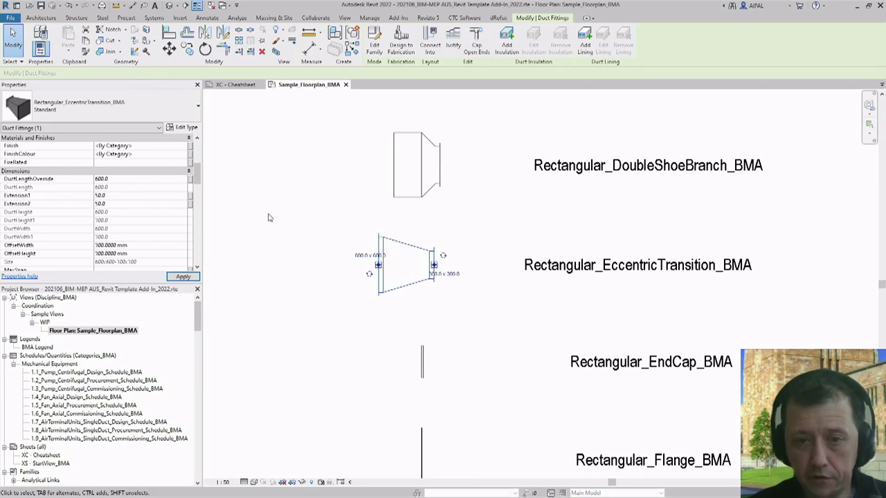
click(482, 291)
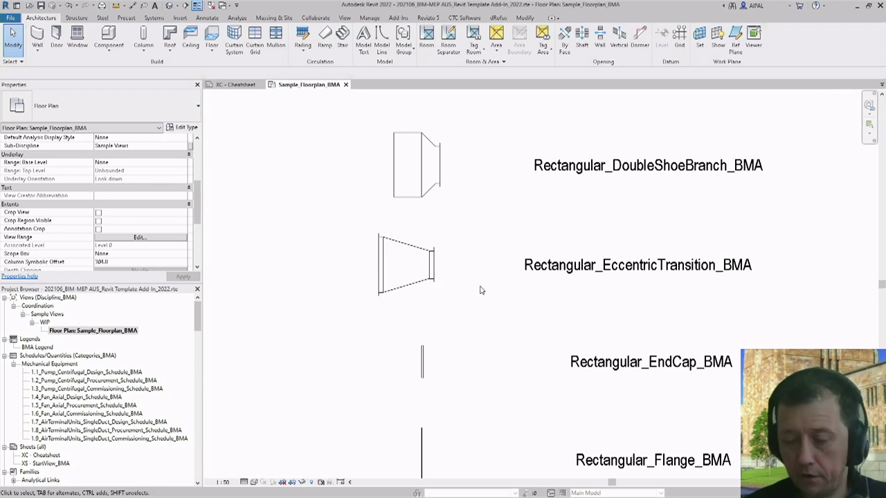
Step: Look over the remaining rectangular duct fitting samples and examine the rectangular and round step frame samples
scroll(482, 291, down, 3)
scroll(438, 305, down, 1)
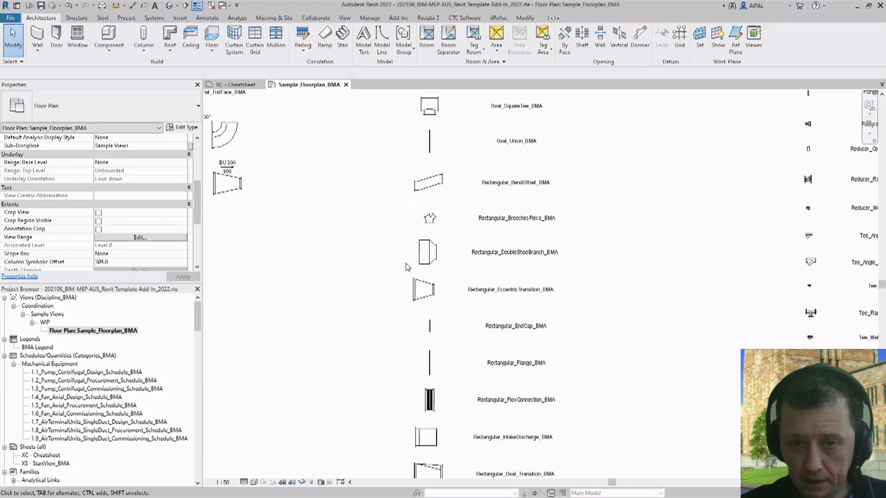
scroll(385, 241, down, 1)
scroll(385, 241, down, 1)
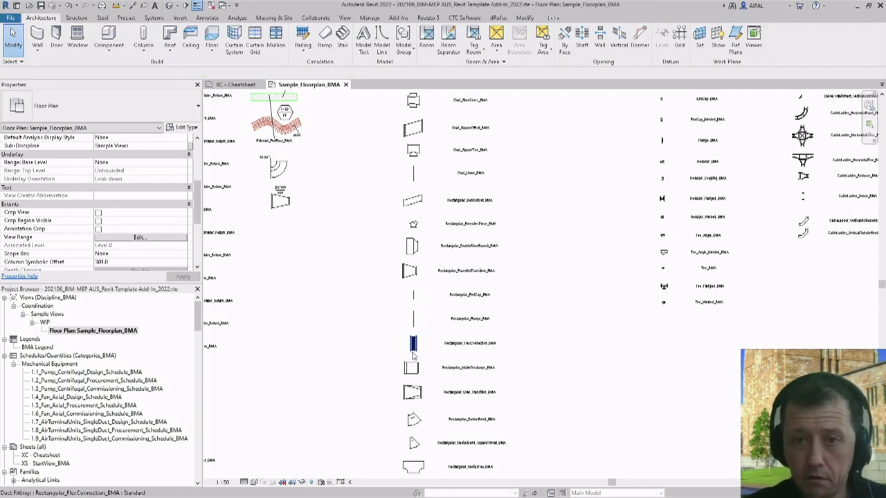
scroll(413, 356, down, 3)
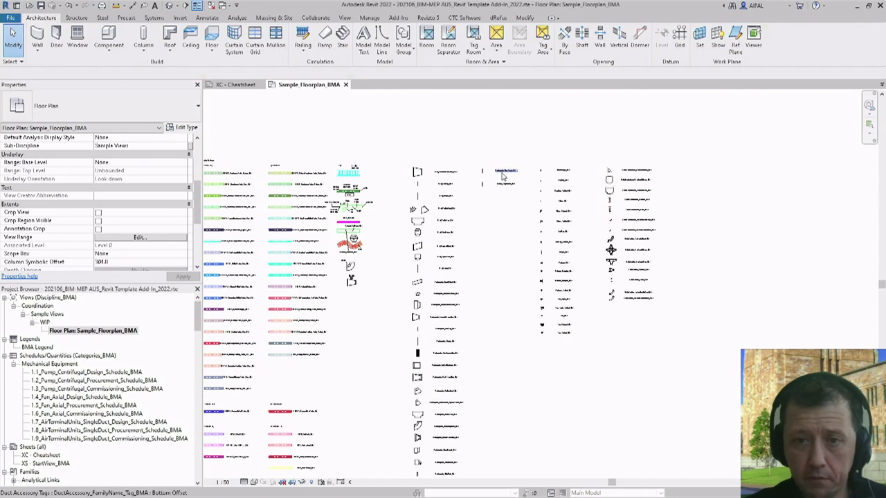
scroll(503, 176, up, 4)
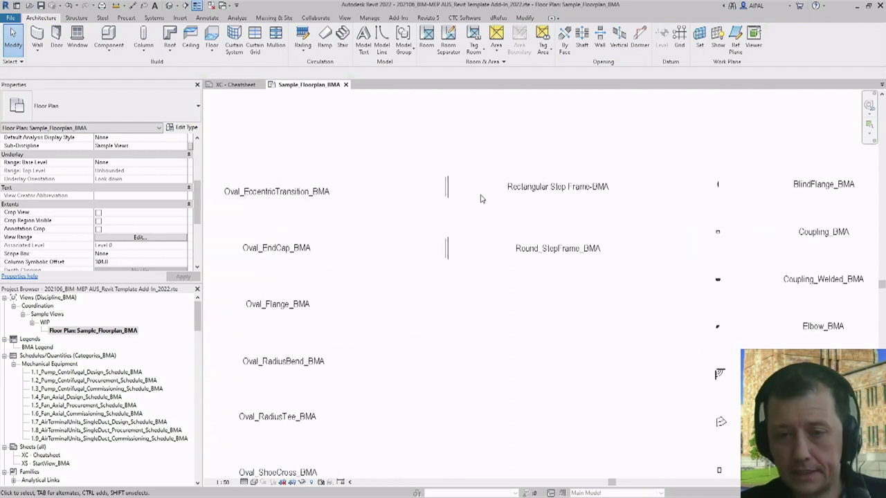
scroll(488, 198, up, 1)
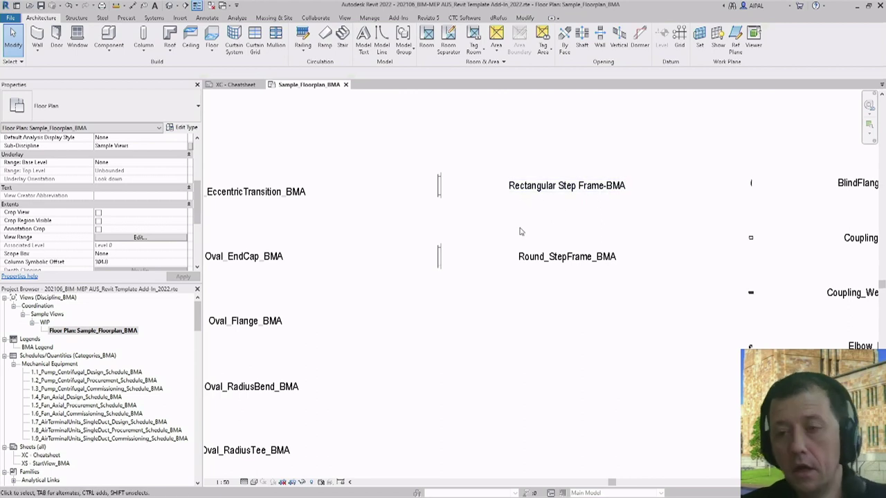
middle_drag(666, 223, 644, 300)
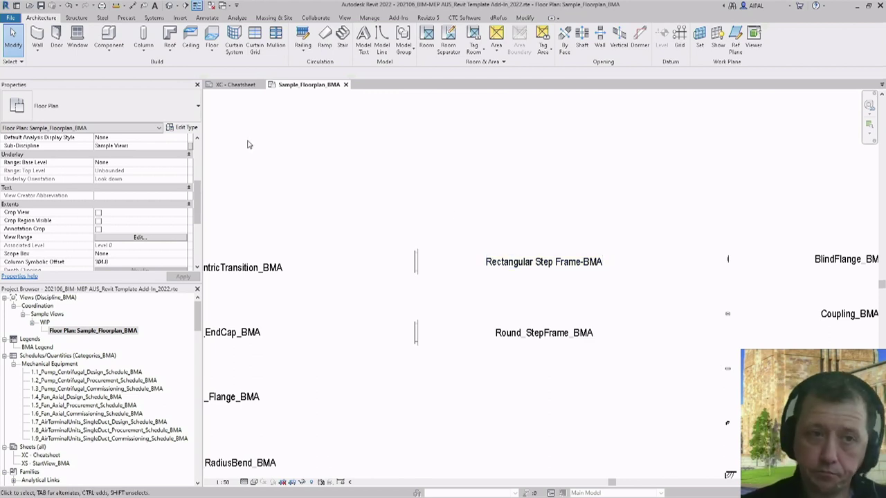
Step: Draw a straight horizontal 600 x 600 mm rectangular duct in the empty area above the step frame samples
click(155, 18)
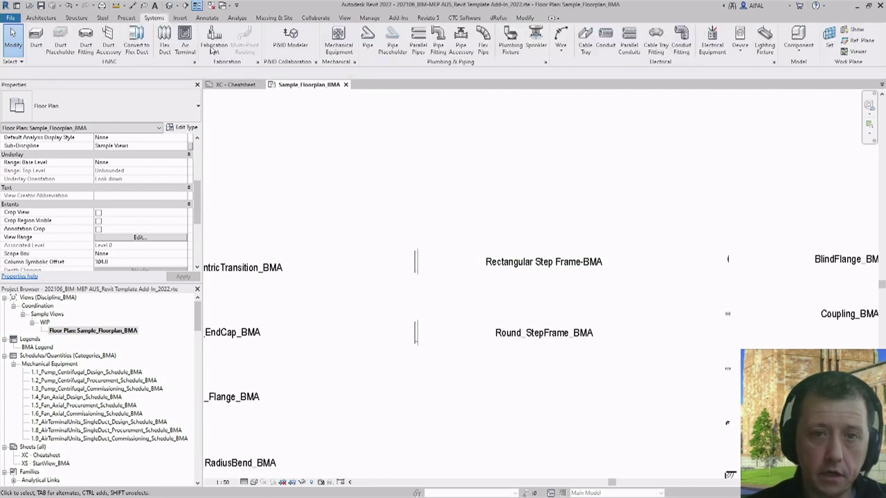
click(39, 49)
click(327, 171)
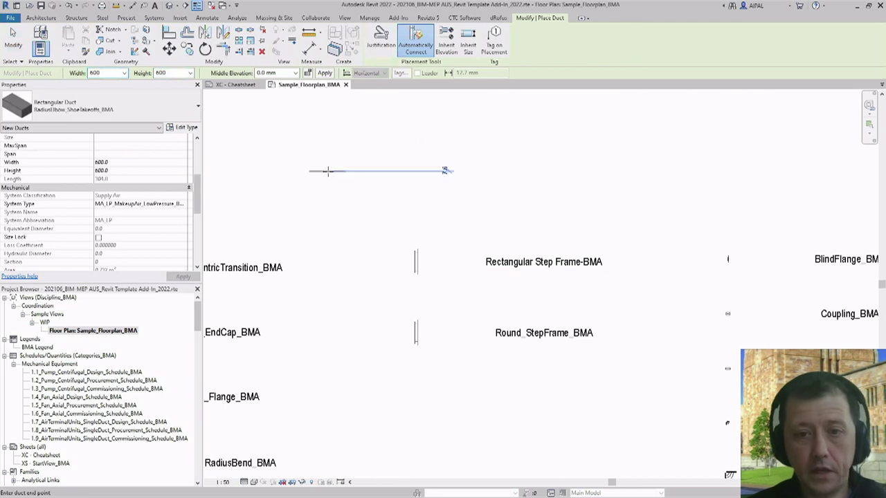
click(696, 171)
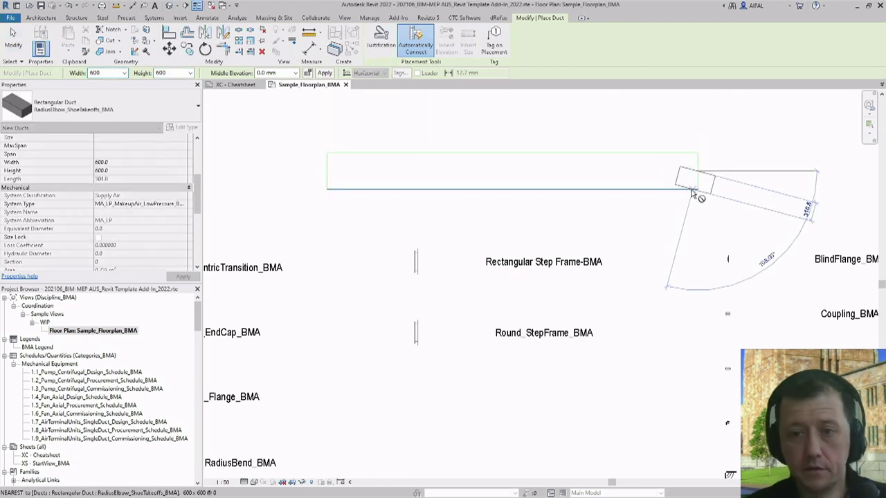
key(Escape)
key(Escape)
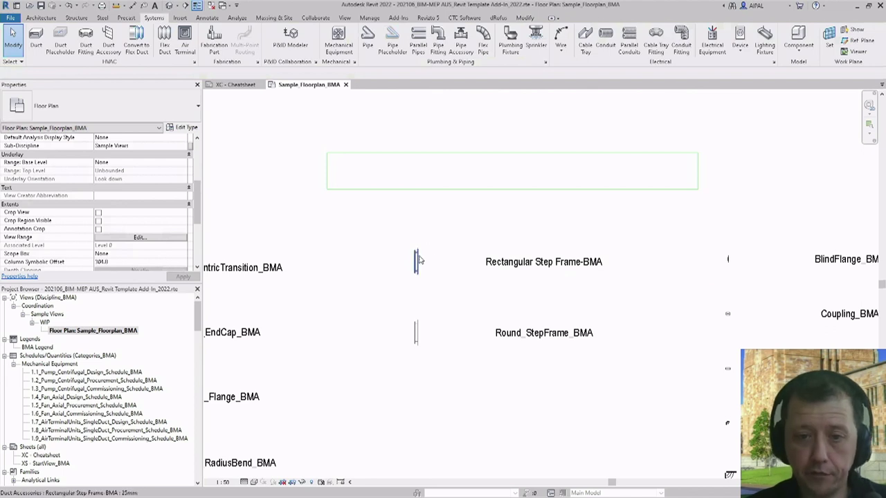
Step: Create a similar 25mm Rectangular Step Frame-BMA from the sample and place it at the midpoint of the new duct
click(418, 263)
scroll(414, 267, up, 4)
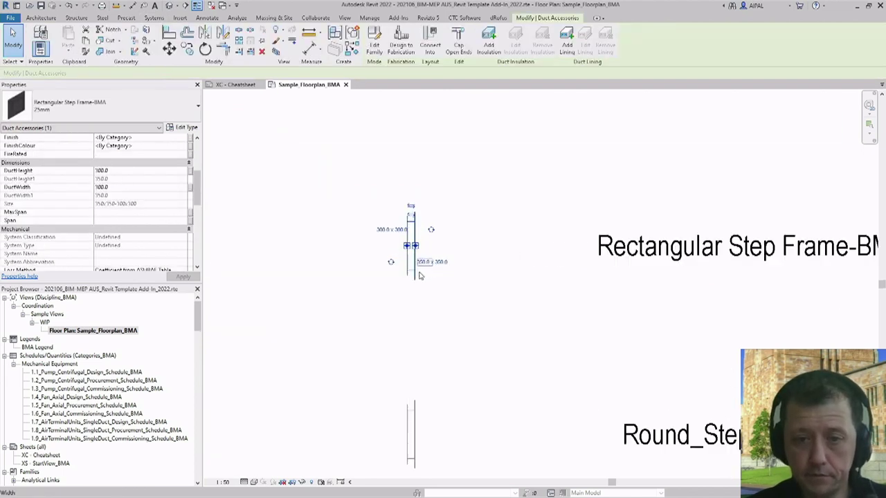
right_click(409, 274)
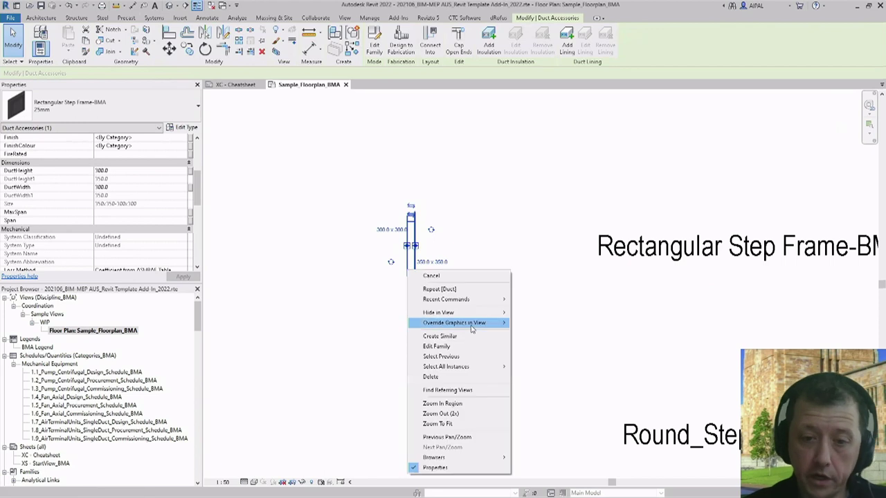
click(475, 336)
scroll(471, 340, down, 2)
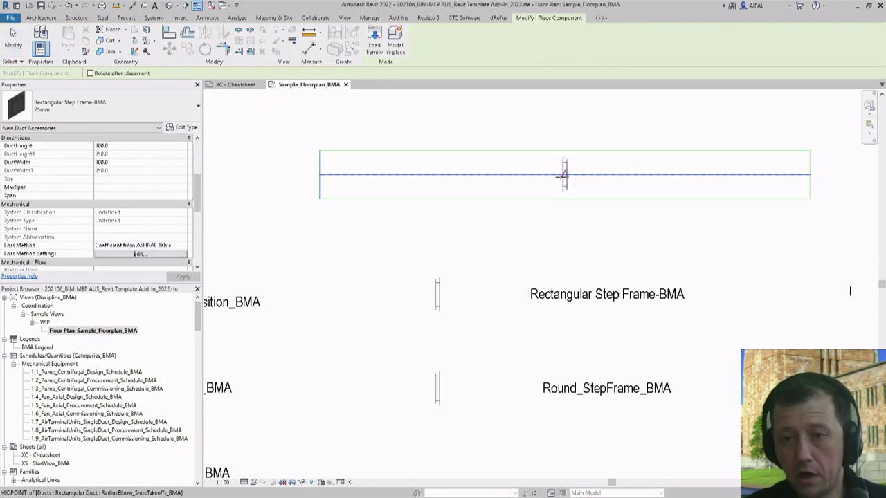
click(564, 174)
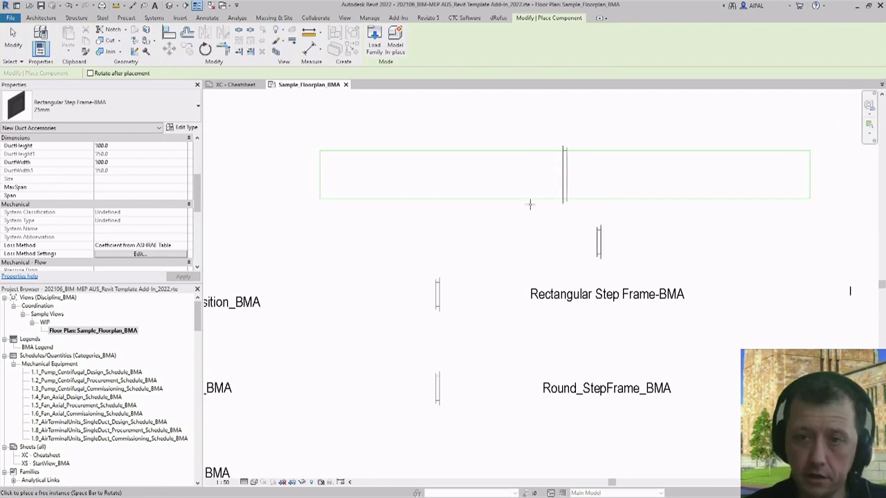
key(Escape)
key(Escape)
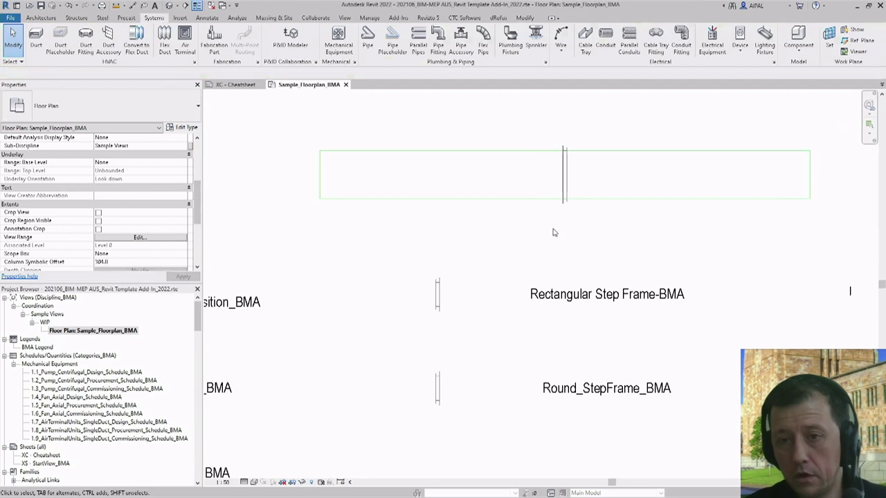
Step: Add 25 mm internal premium acoustic duct lining to the duct section left of the step frame
scroll(549, 249, up, 1)
scroll(523, 187, up, 1)
scroll(525, 184, up, 1)
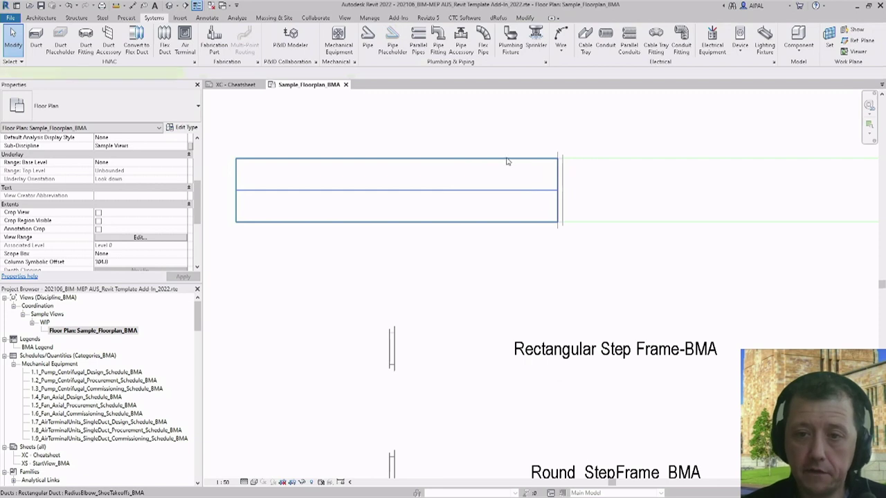
click(511, 159)
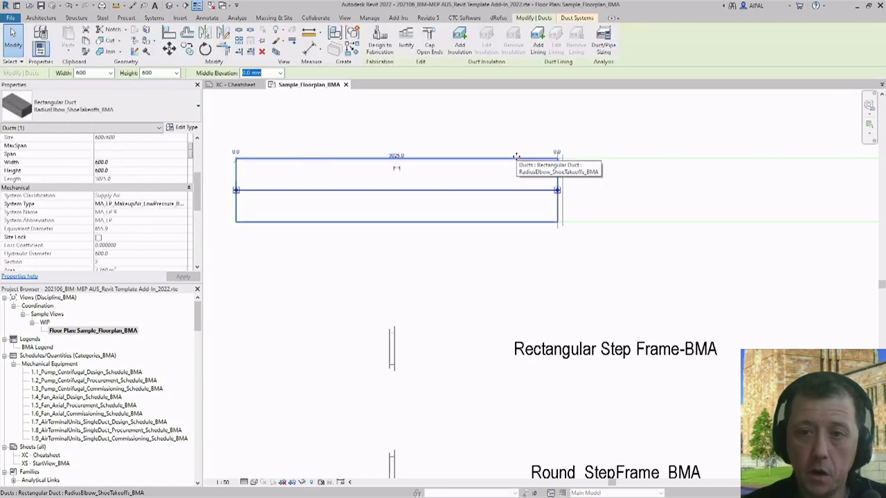
click(541, 49)
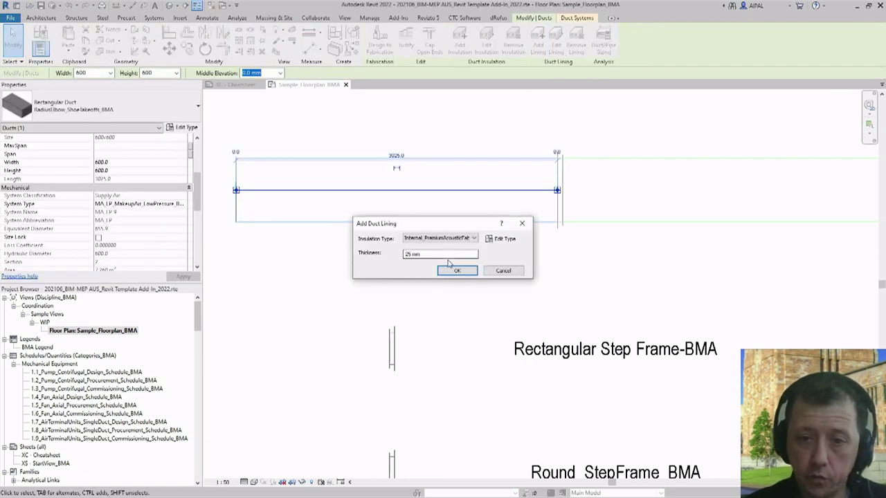
click(457, 270)
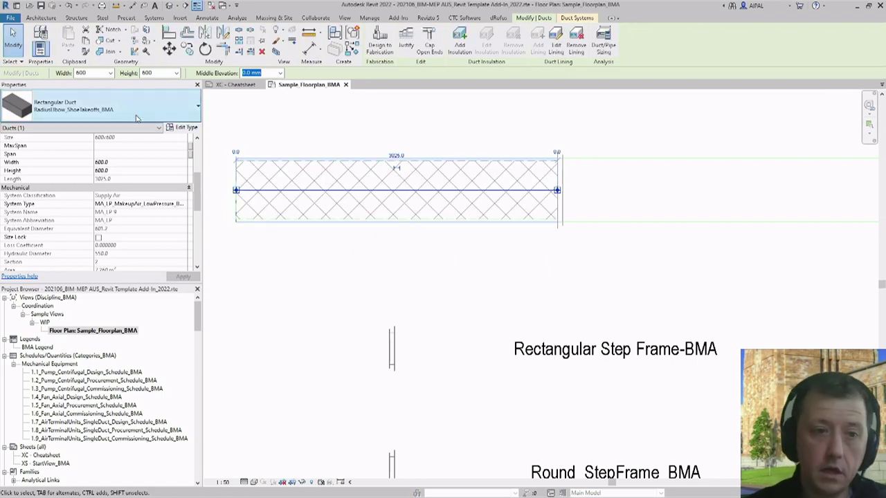
Step: Set the lined duct section's width and height to 650 mm and deselect it
click(92, 73)
text(650)
click(156, 73)
text(650)
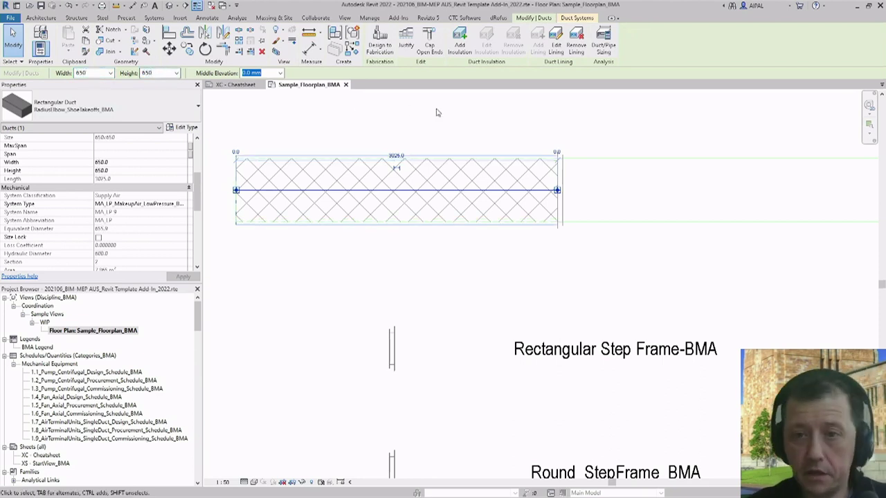
click(516, 149)
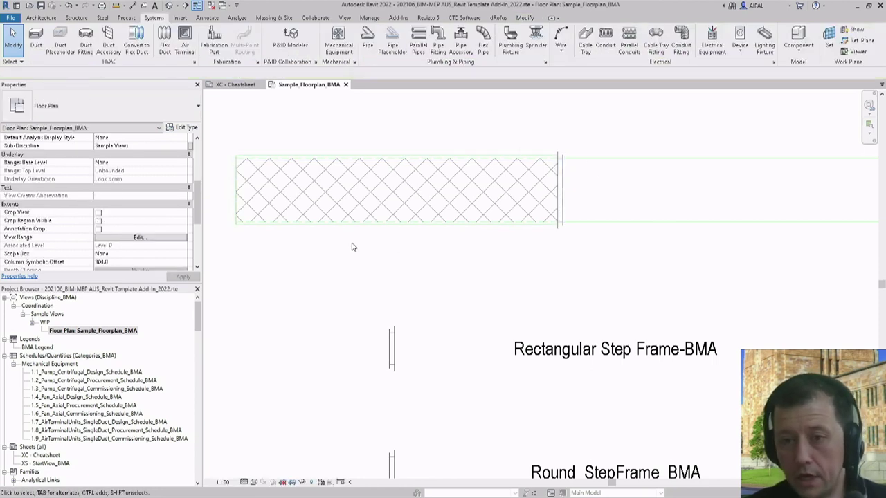
scroll(353, 245, down, 2)
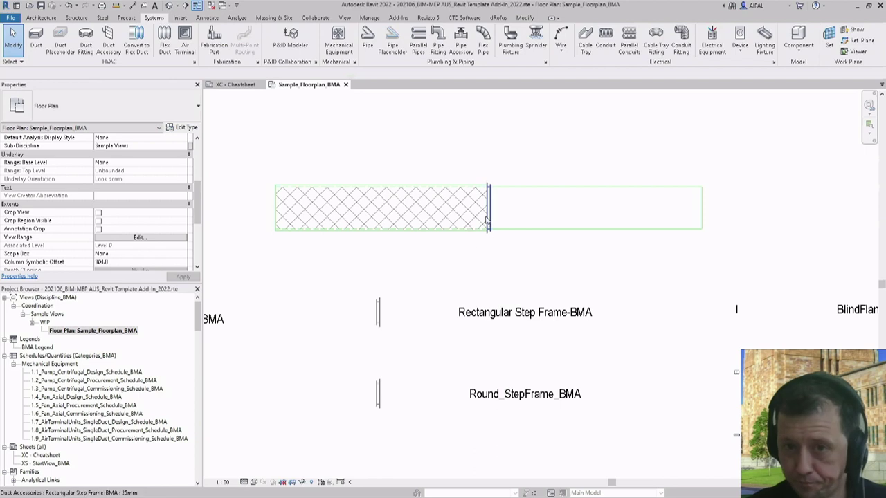
scroll(471, 217, up, 1)
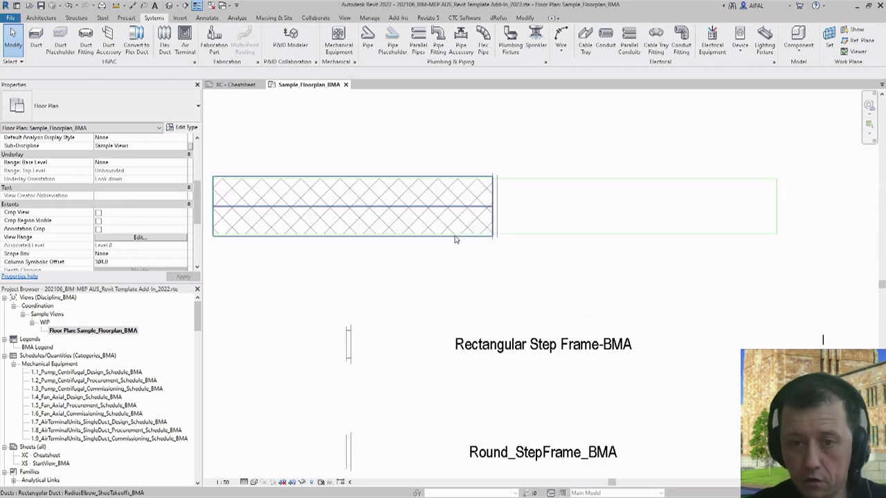
Step: Delete the lined duct section and review the types available for the remaining rectangular step frame
click(455, 240)
key(Delete)
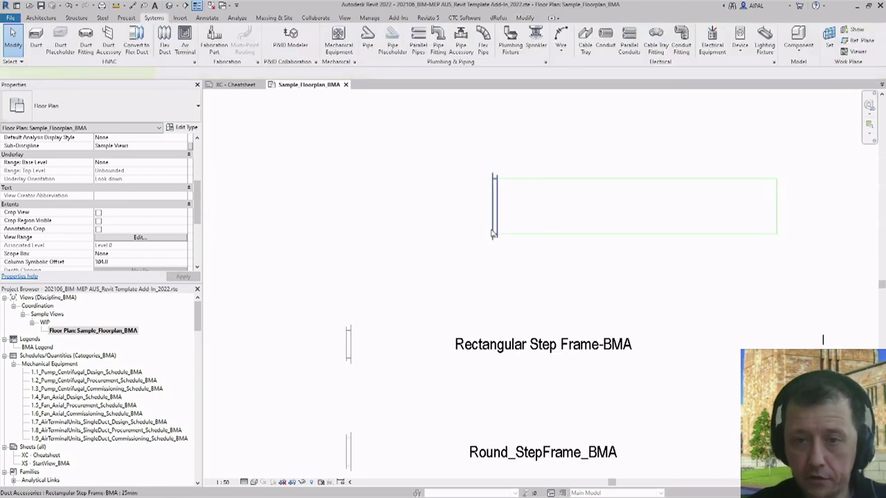
click(493, 234)
scroll(475, 194, up, 1)
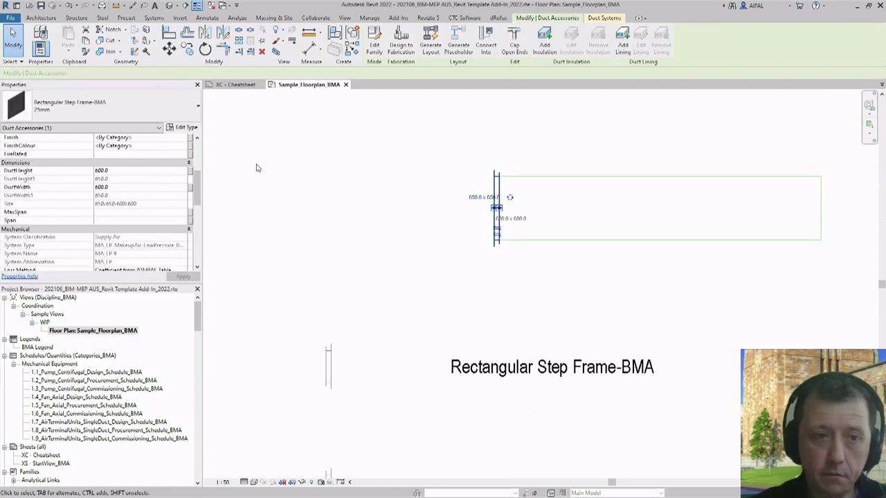
click(96, 115)
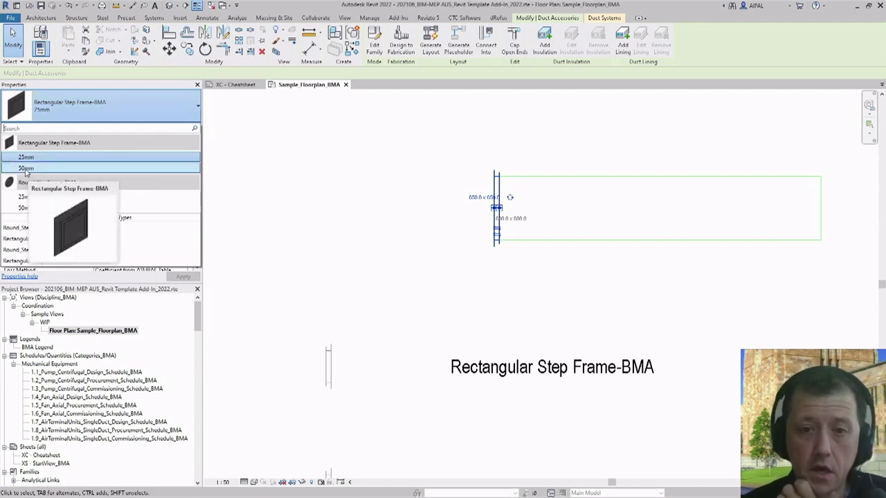
click(370, 162)
click(465, 186)
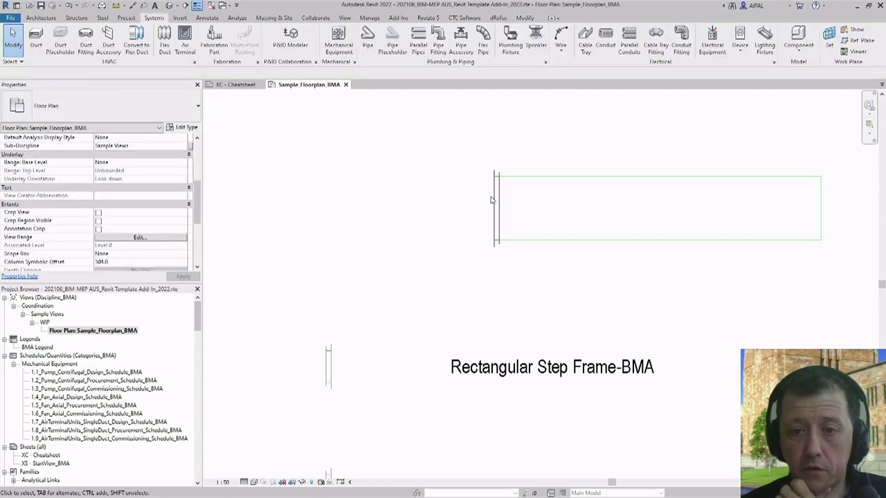
Step: Draw a 650 x 650 mm duct about 2300 mm long from the step frame's open end and check its size
click(492, 201)
right_click(494, 211)
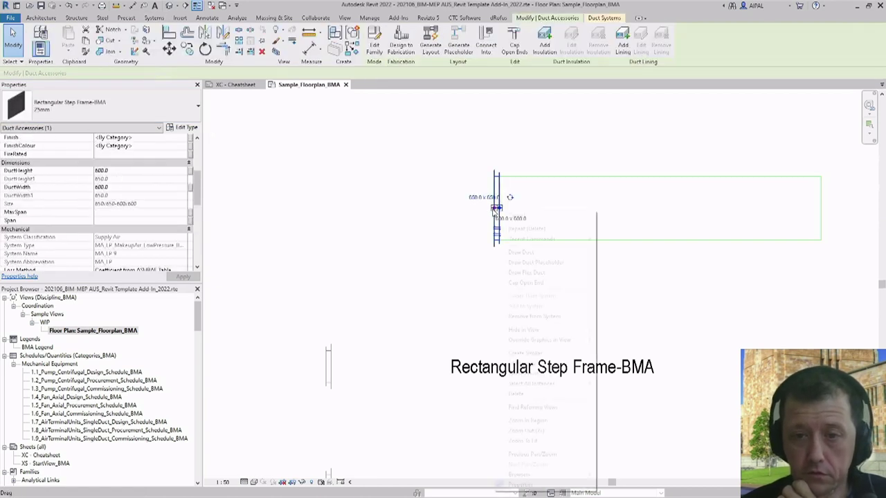
click(515, 253)
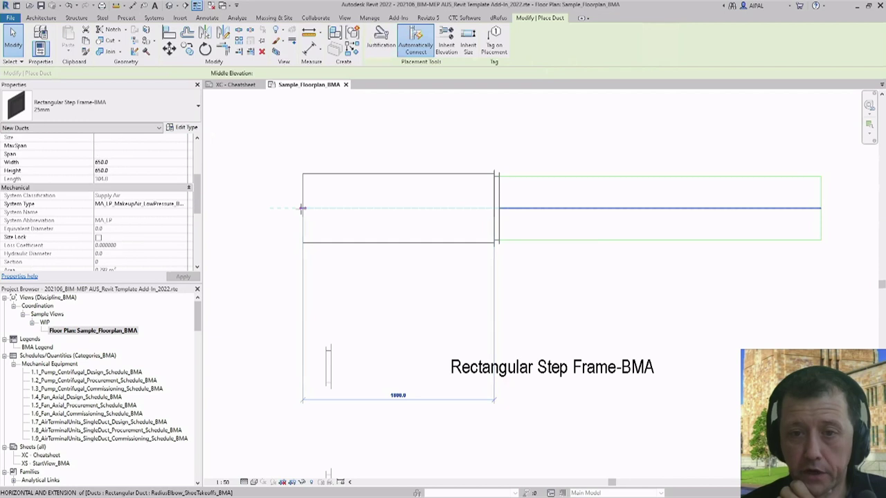
click(250, 207)
key(Escape)
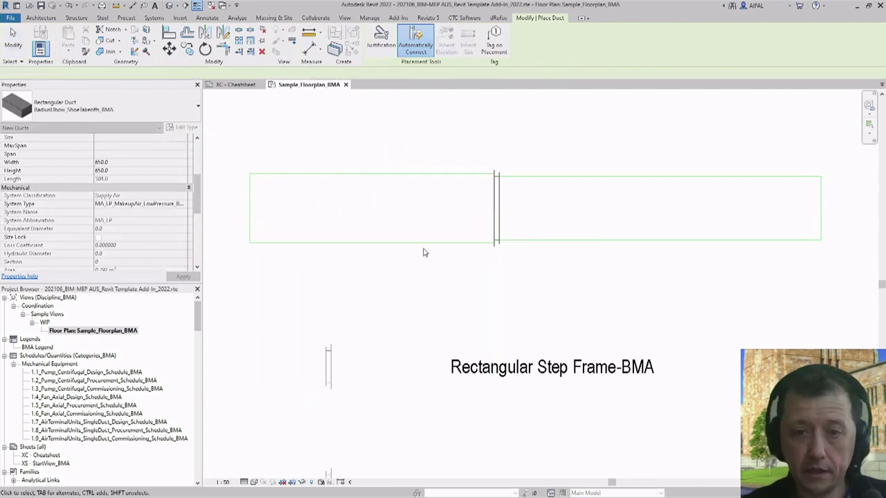
key(Escape)
click(430, 238)
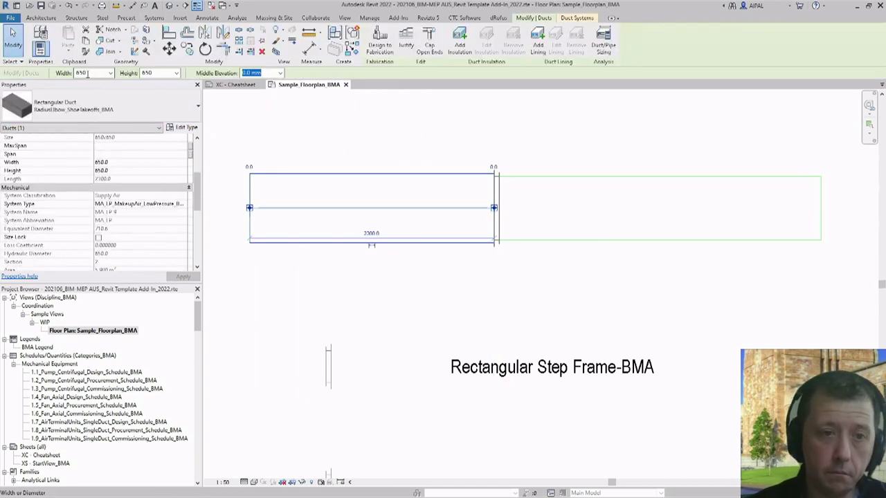
click(517, 159)
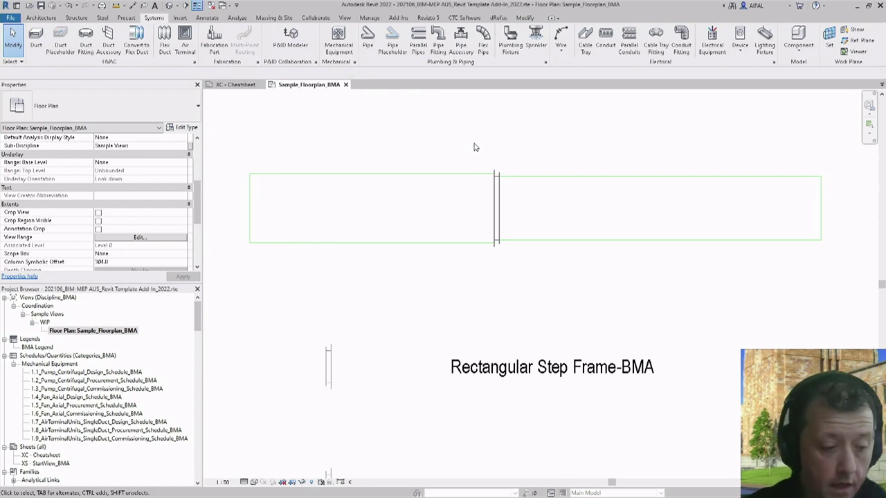
Step: Delete the two test duct sections together with the step frame between them
scroll(467, 138, down, 5)
drag(489, 184, 470, 147)
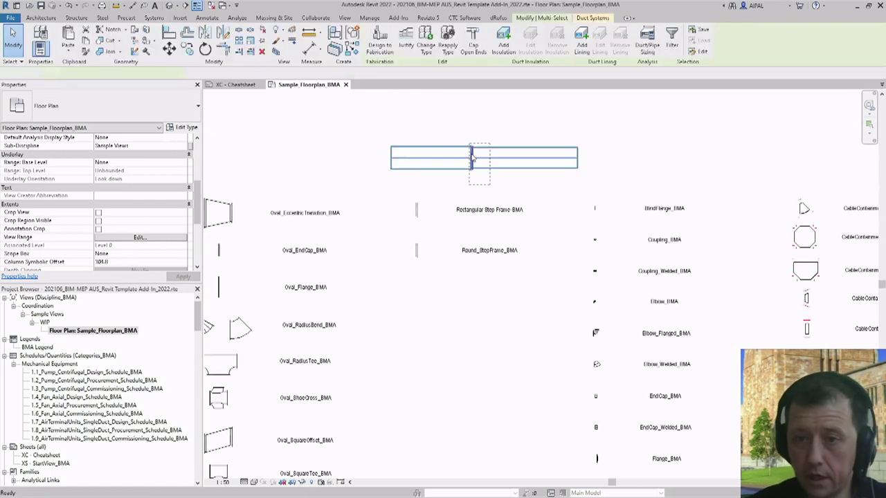
key(Delete)
Step: Look over the pipe fitting samples and review the types available for the Elbow_BMA sample
scroll(406, 144, down, 3)
scroll(406, 144, down, 2)
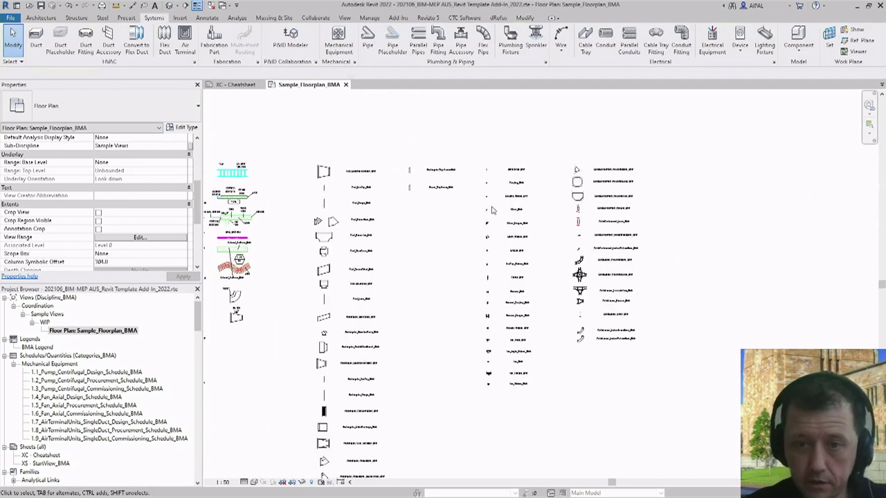
scroll(512, 220, up, 5)
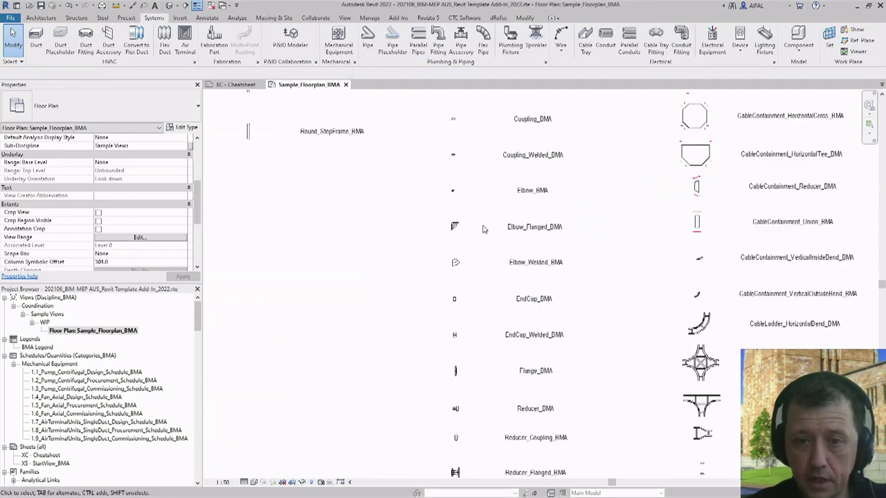
middle_drag(638, 174, 643, 198)
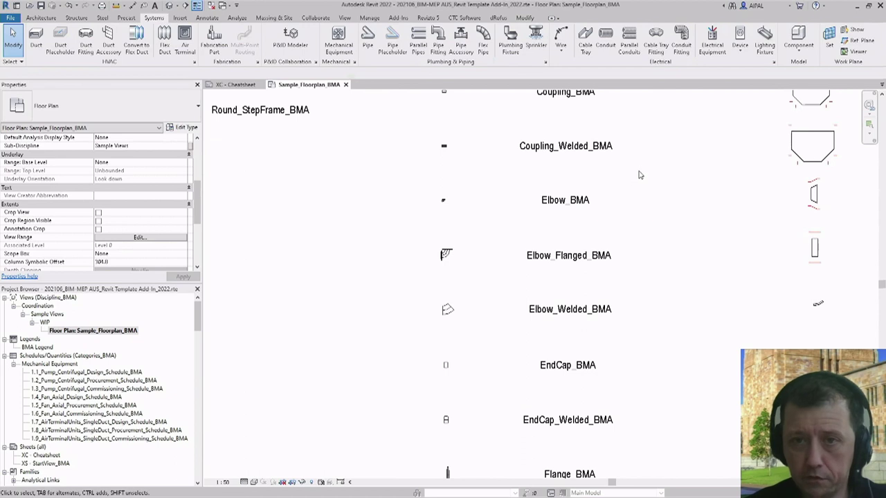
scroll(468, 230, up, 2)
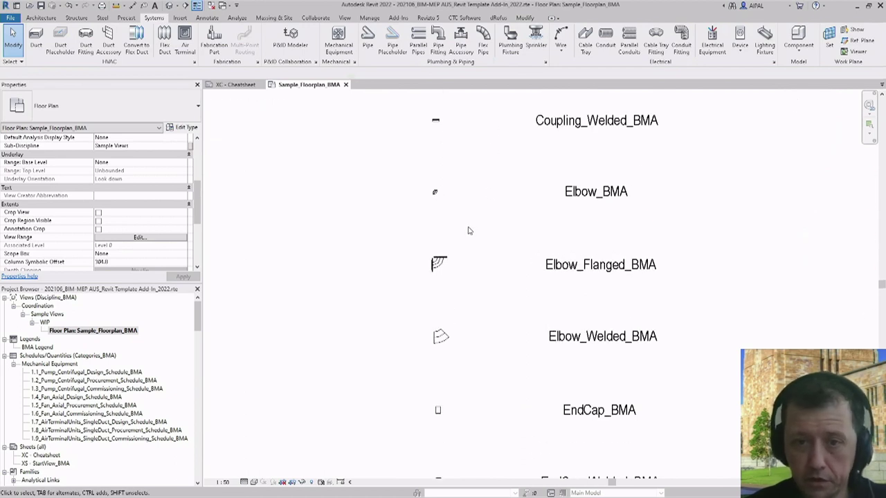
scroll(468, 230, up, 1)
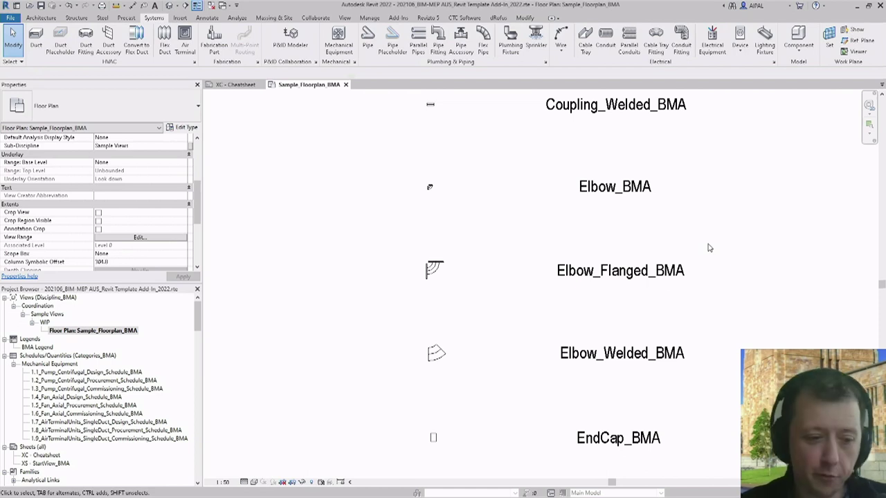
middle_drag(727, 235, 688, 233)
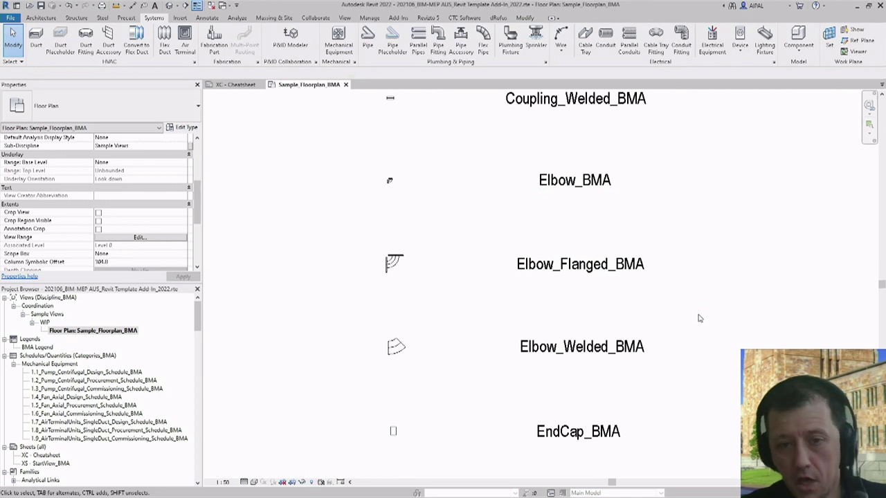
click(398, 203)
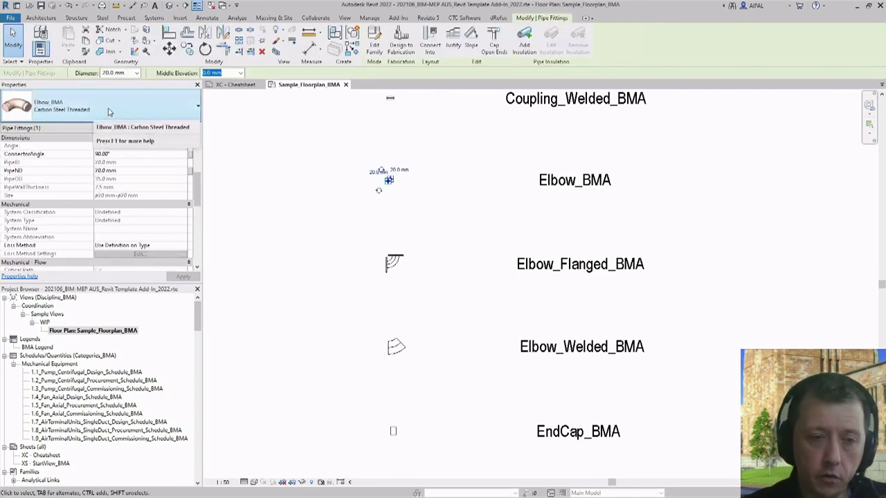
click(108, 111)
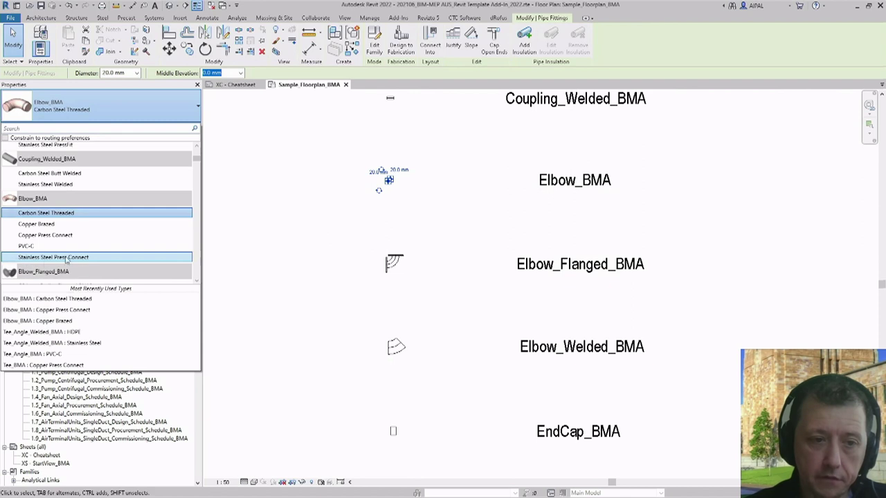
Step: Review the types available for the Elbow_Flanged_BMA pipe fitting sample
key(Escape)
key(Escape)
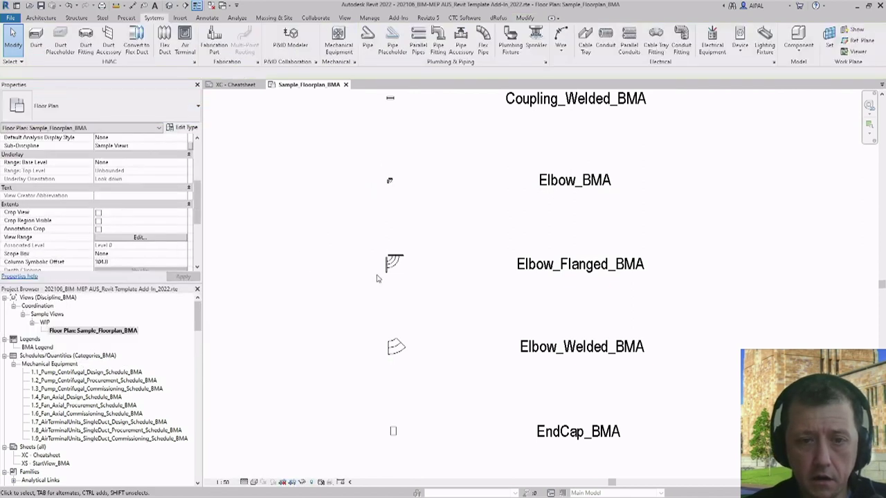
click(393, 263)
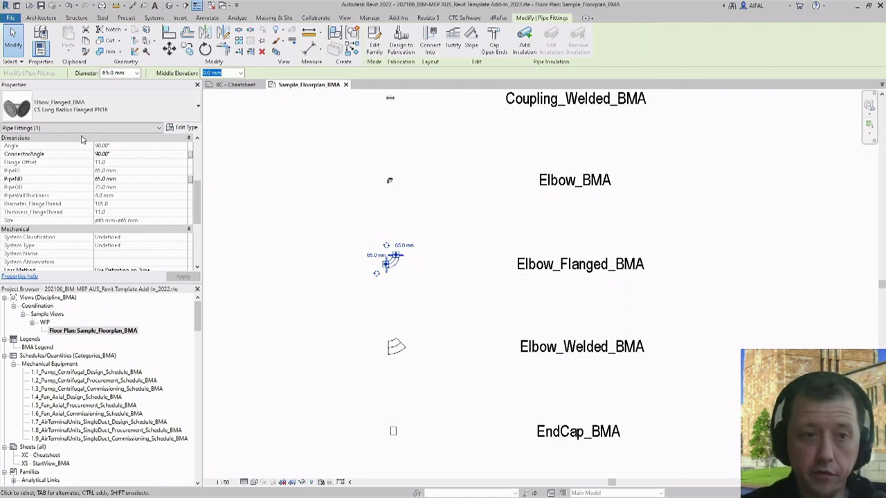
click(99, 109)
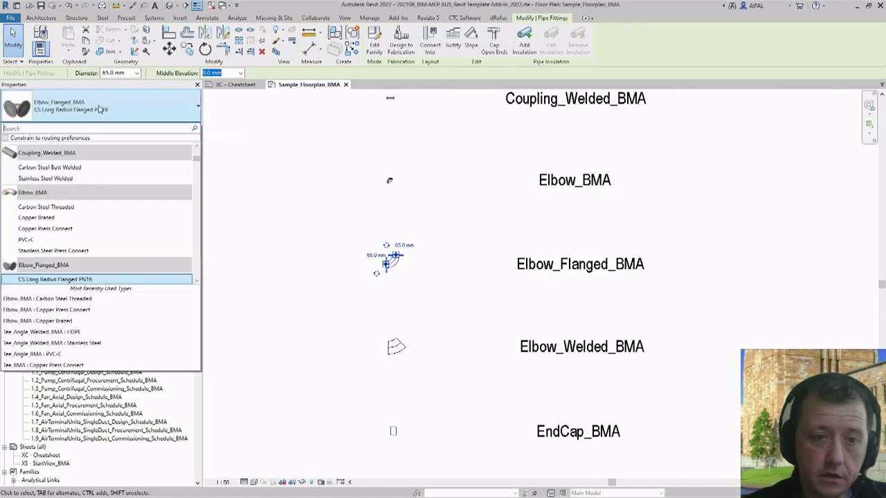
scroll(105, 197, down, 3)
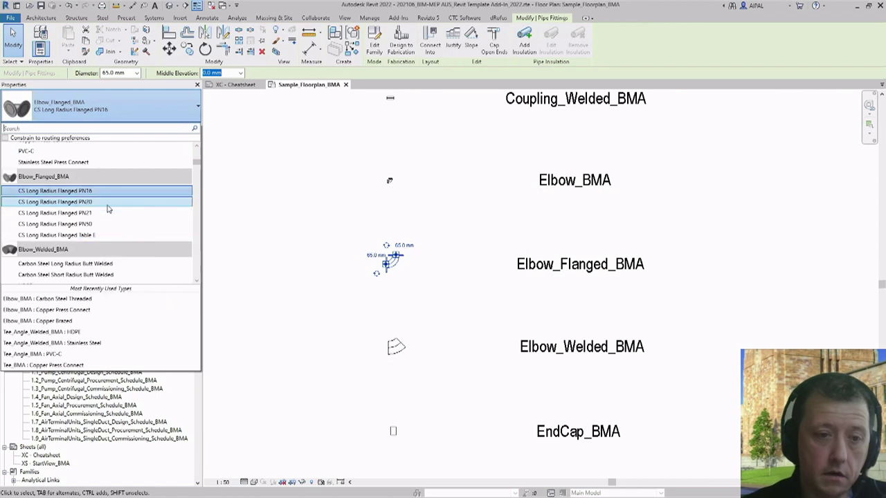
mouse_move(155, 214)
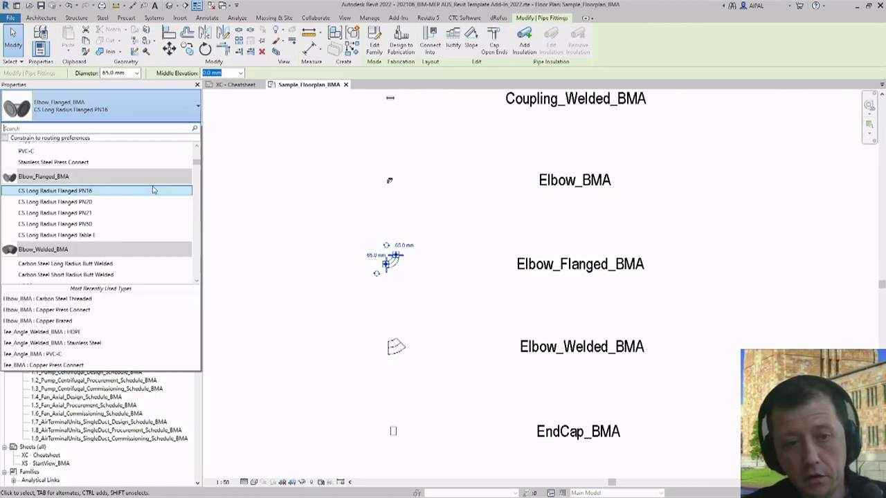
mouse_move(115, 195)
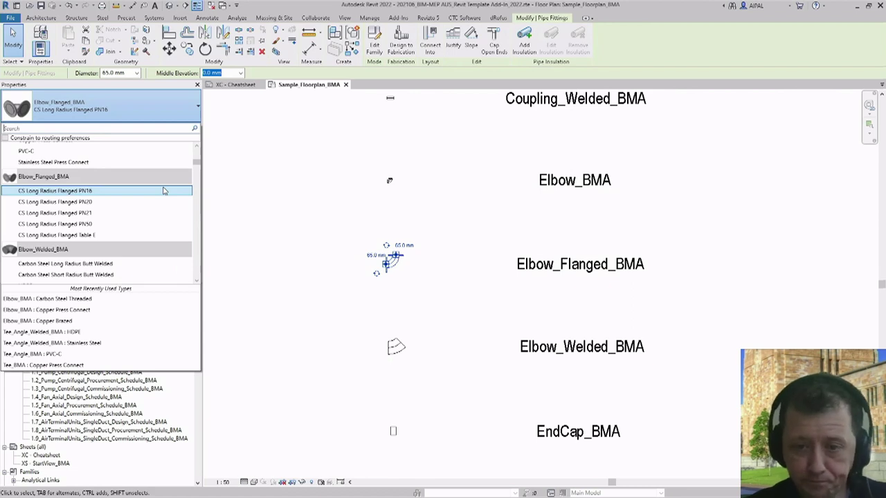
click(447, 315)
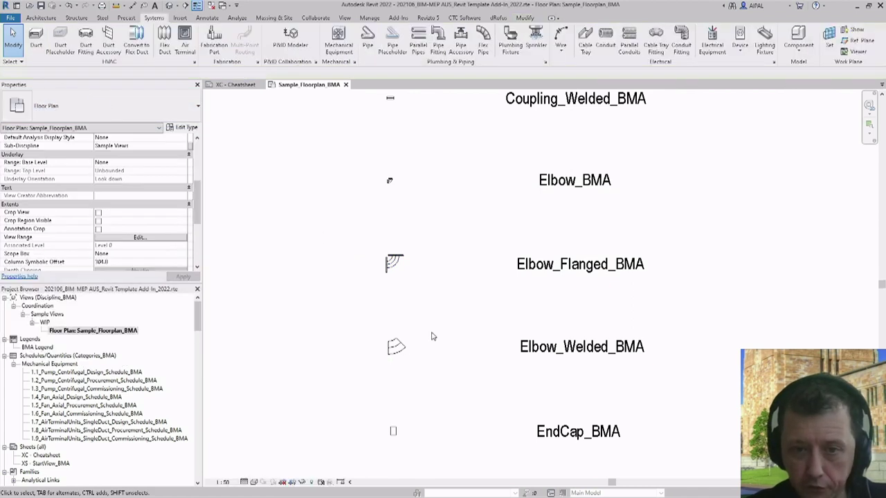
Step: Review the types available for the Elbow_Welded_BMA pipe fitting sample
click(401, 348)
click(103, 109)
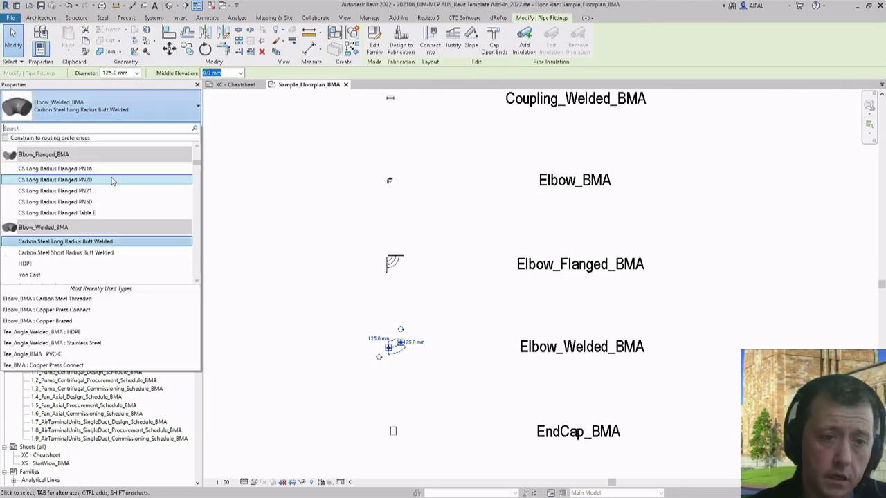
scroll(115, 179, down, 2)
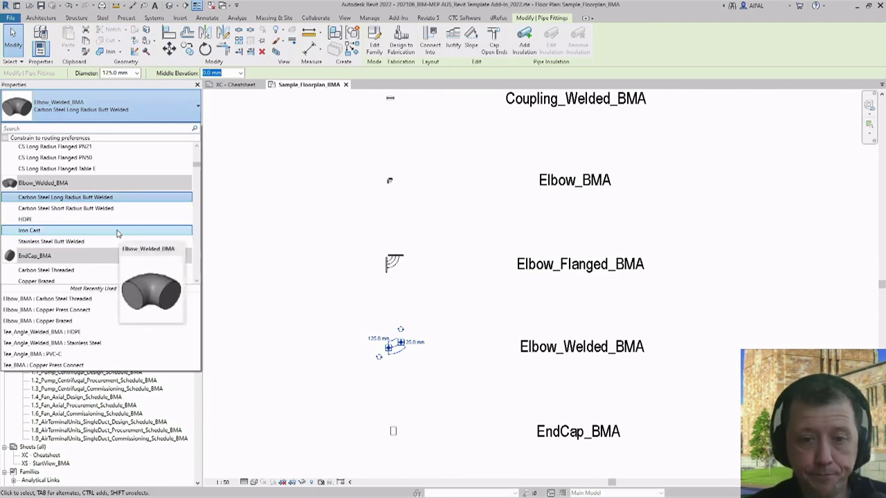
click(454, 295)
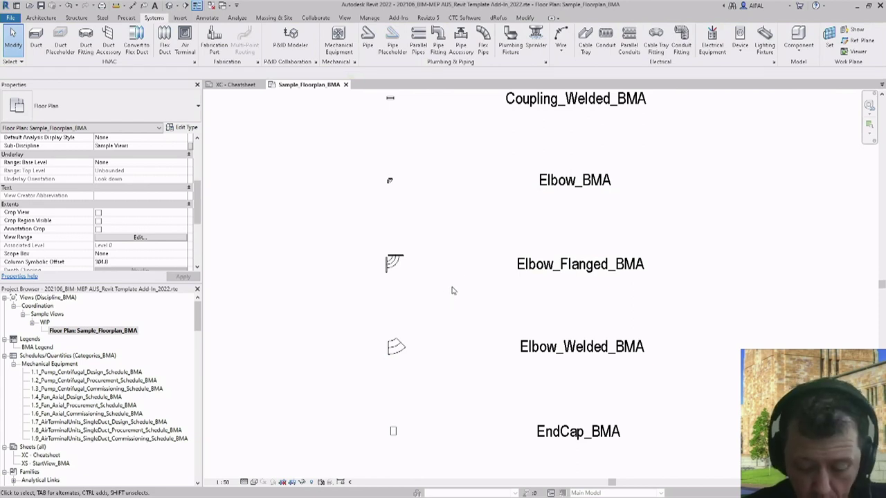
Step: Inspect the type properties of the Elbow_Flanged_BMA sample, including its material and classification data, without changing anything
scroll(454, 290, down, 2)
scroll(428, 276, up, 2)
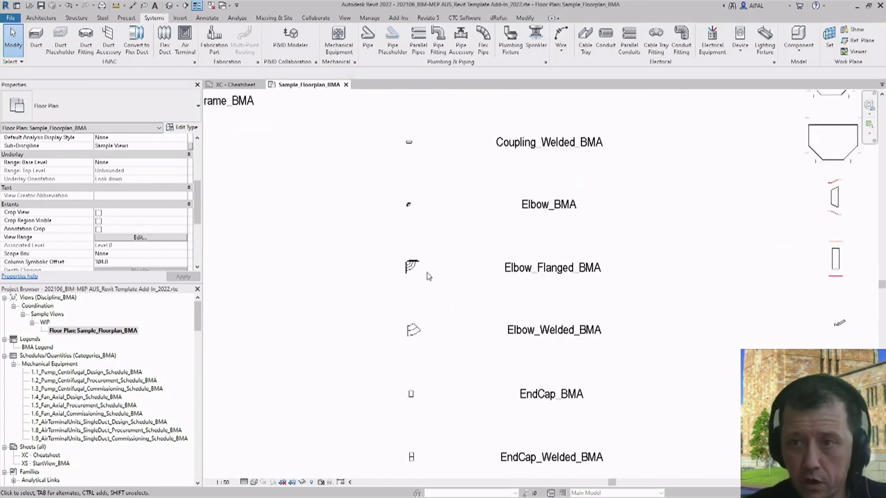
click(413, 270)
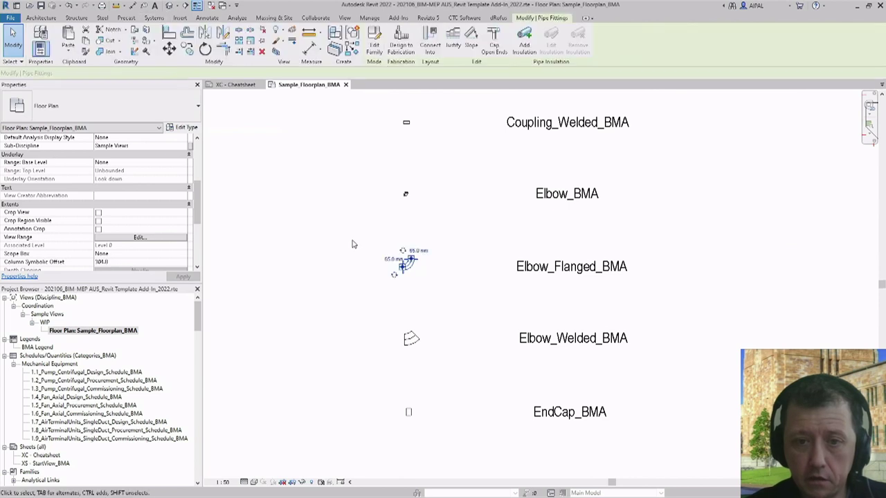
click(186, 128)
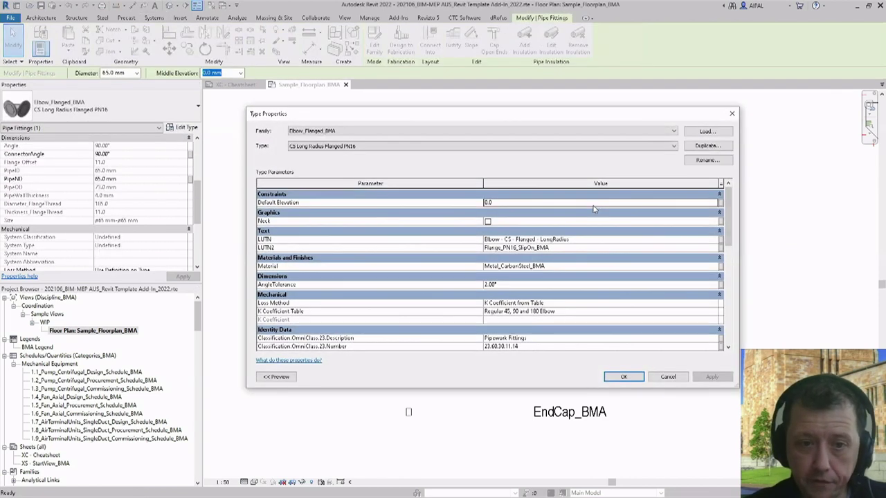
scroll(595, 312, down, 3)
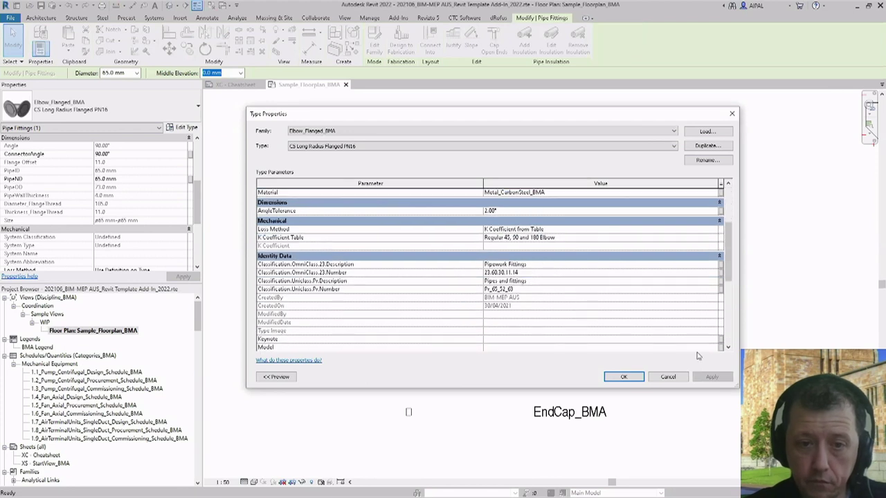
click(668, 377)
click(330, 171)
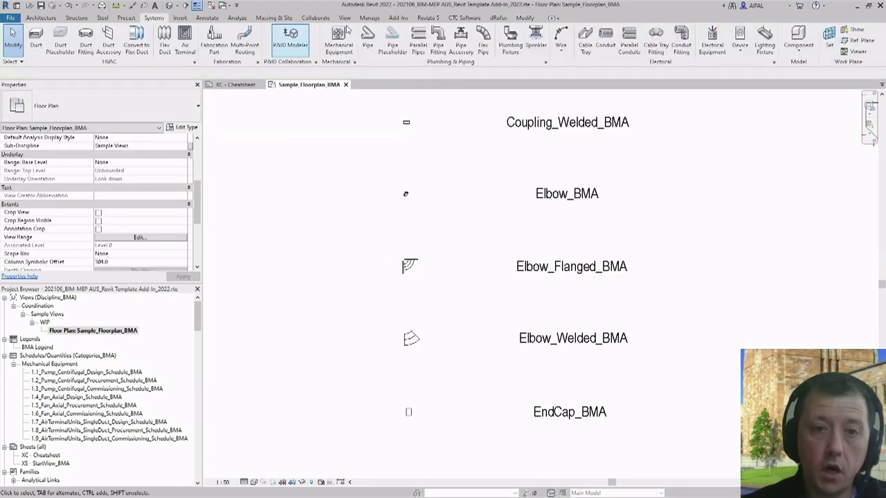
Step: Browse the project materials and examine the identity, physical and thermal properties of Metal_Aluminium_BMA
click(378, 19)
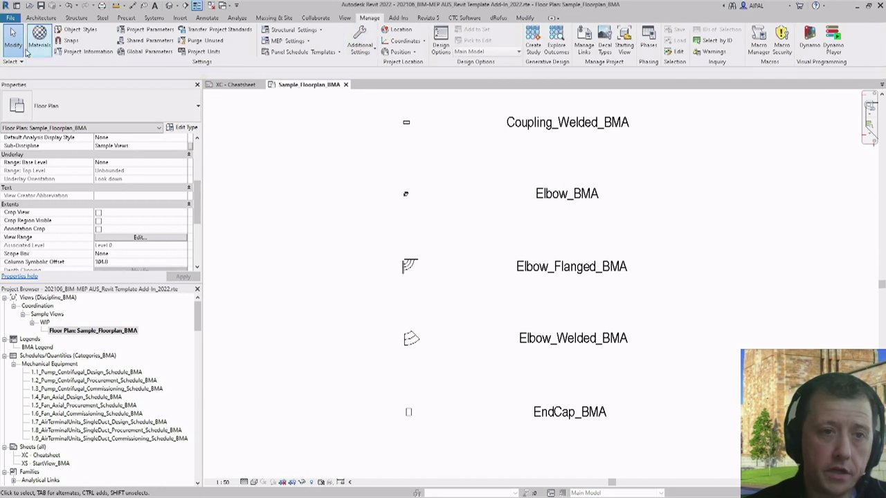
click(39, 45)
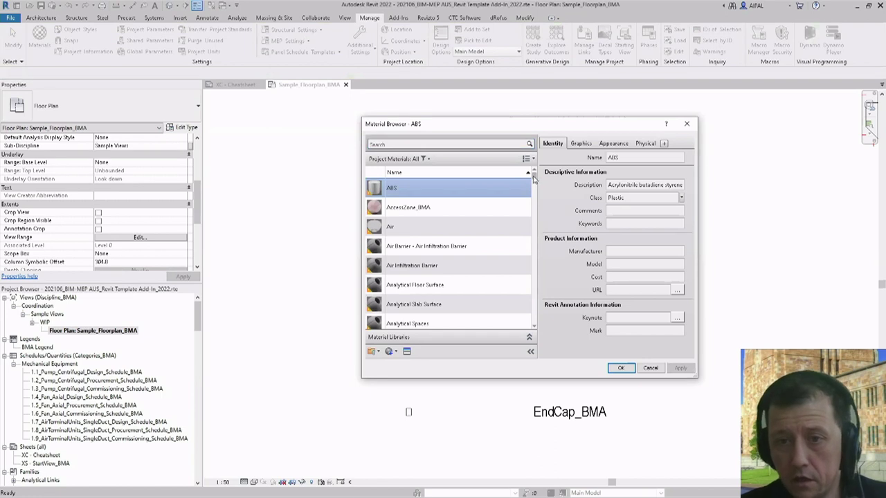
drag(534, 179, 534, 222)
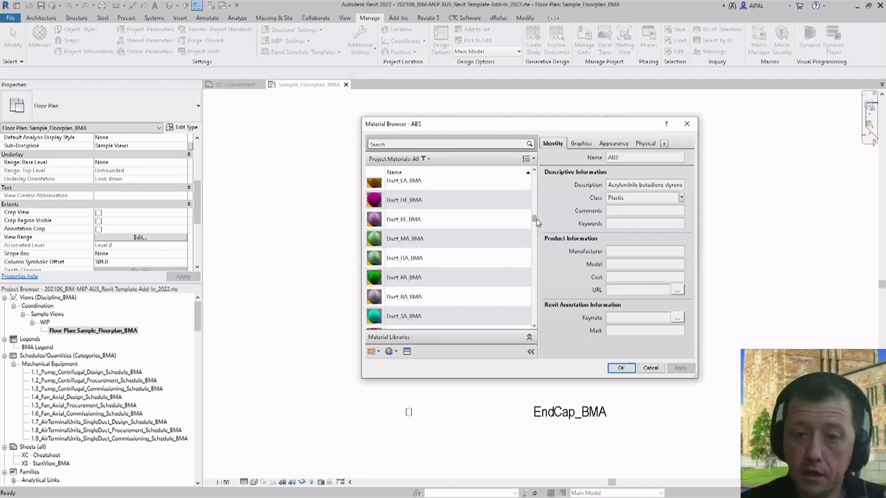
drag(534, 221, 535, 239)
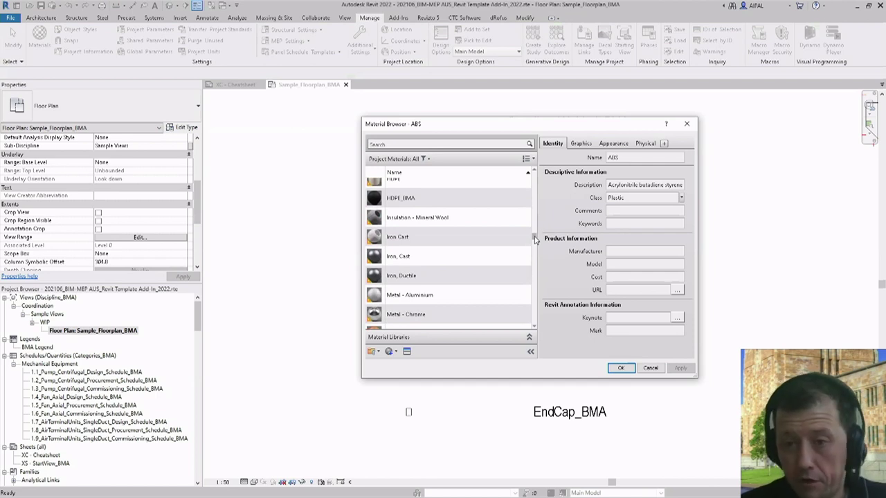
drag(535, 239, 537, 252)
click(429, 234)
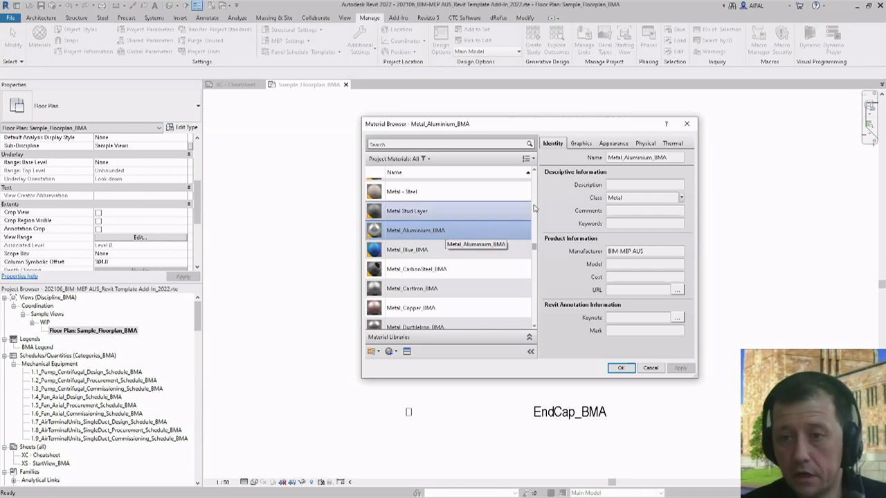
click(645, 144)
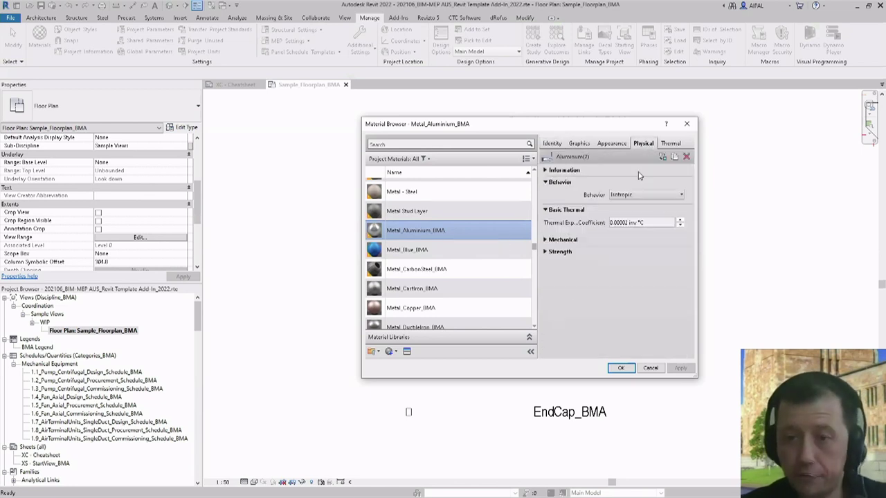
click(671, 144)
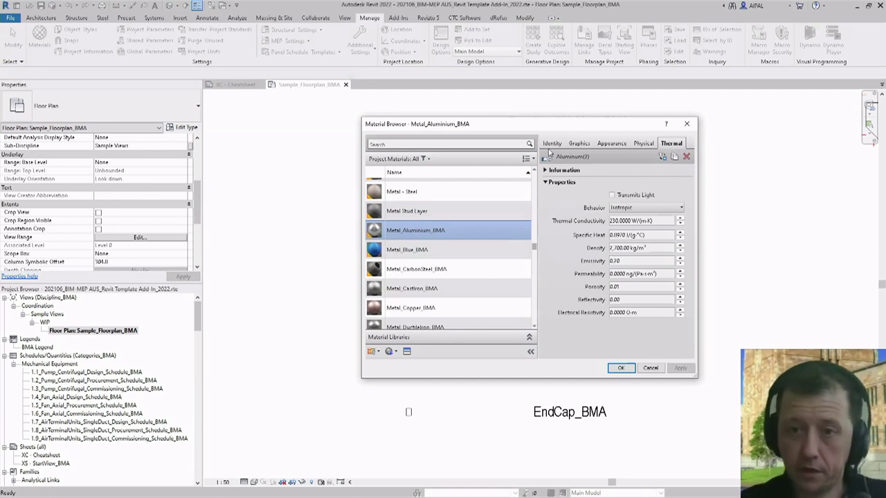
click(651, 368)
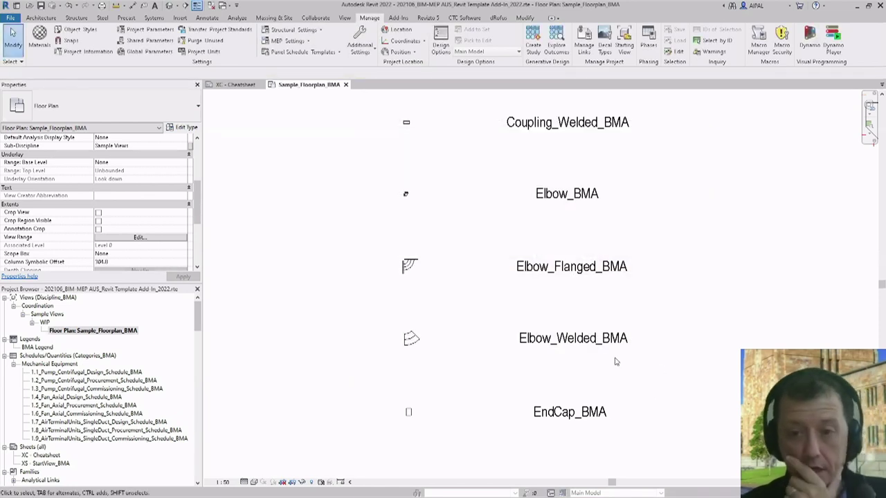
Step: Look over the whole sample floor plan and the Schedules/Quantities categories listed for the project
scroll(609, 298, down, 4)
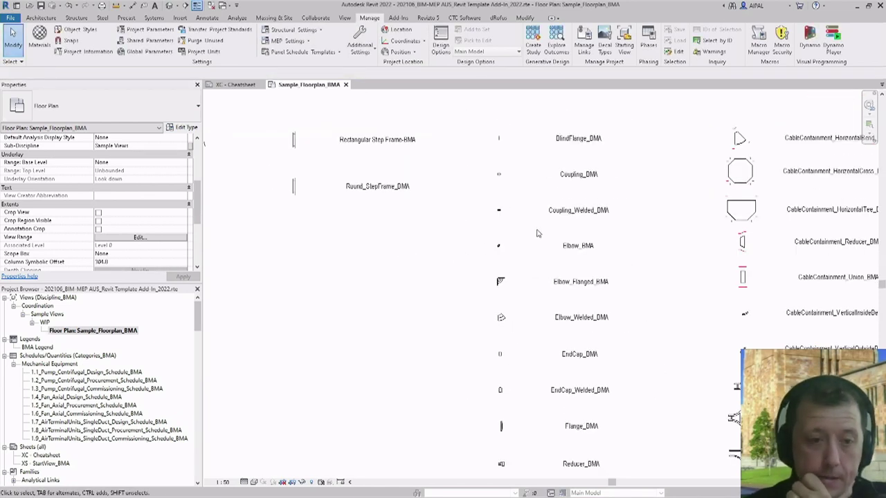
scroll(536, 234, down, 5)
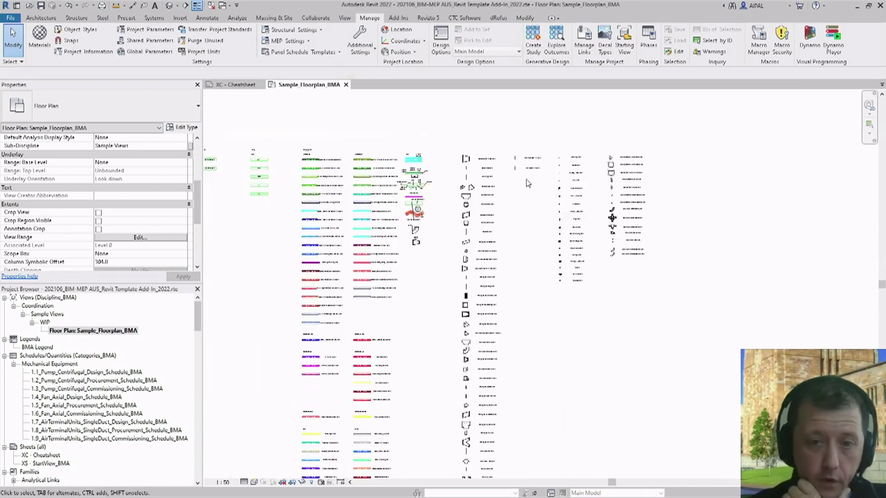
click(66, 355)
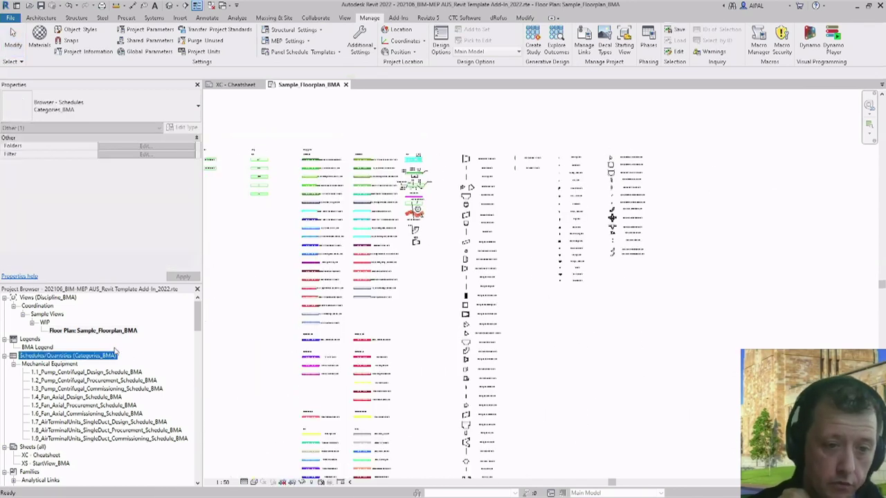
scroll(139, 350, down, 3)
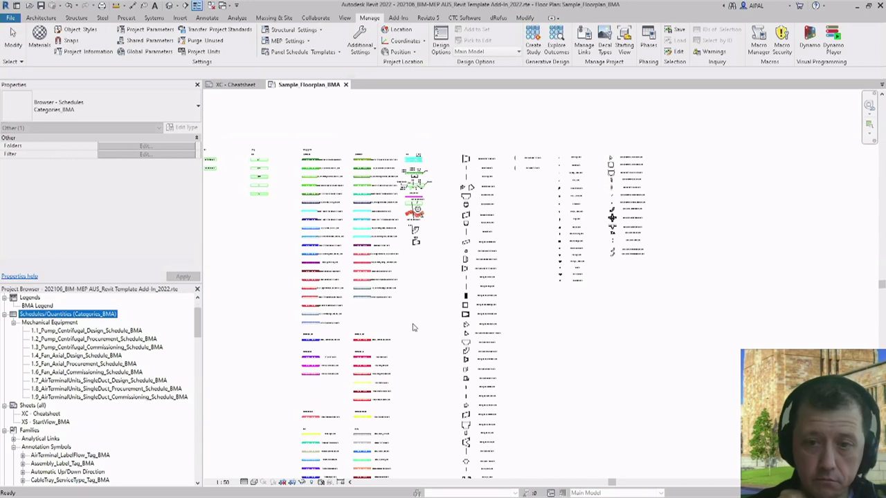
scroll(748, 186, down, 3)
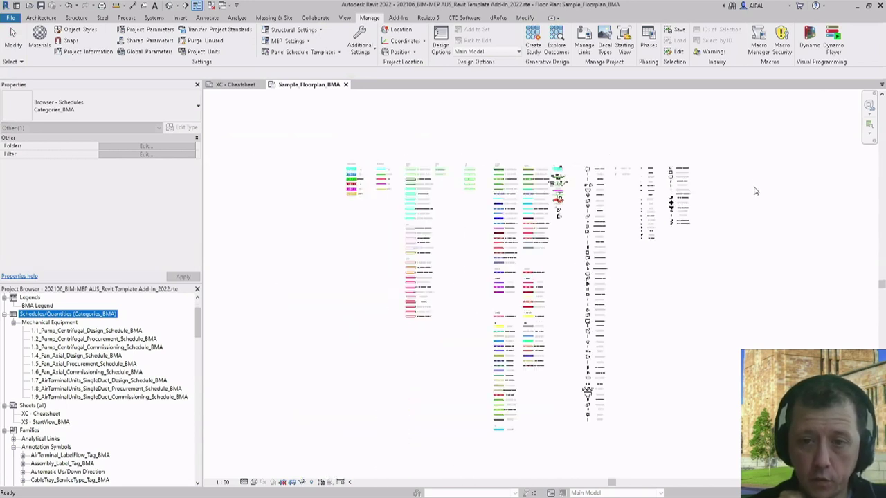
click(692, 257)
scroll(693, 257, up, 3)
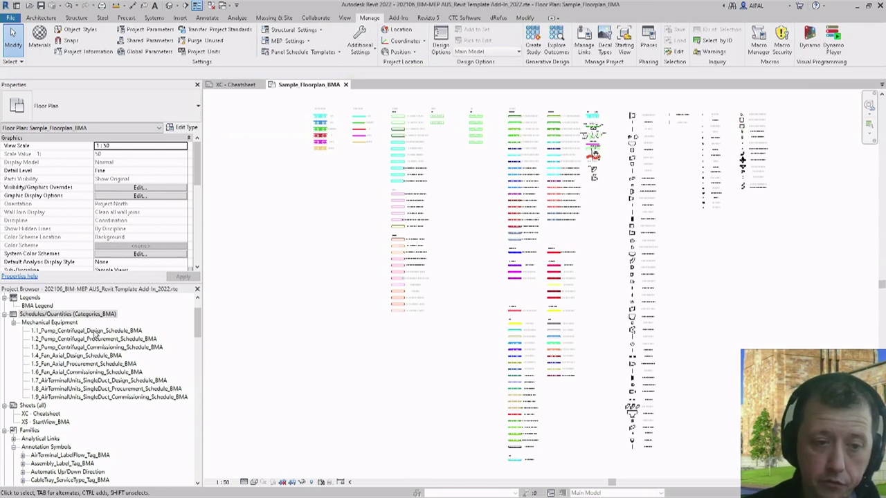
Step: Look through the centrifugal pump schedules, open 1.1_Pump_Centrifugal_Design_Schedule_BMA to examine its columns, and return to the Sample_Floorplan_BMA view
click(90, 332)
click(99, 340)
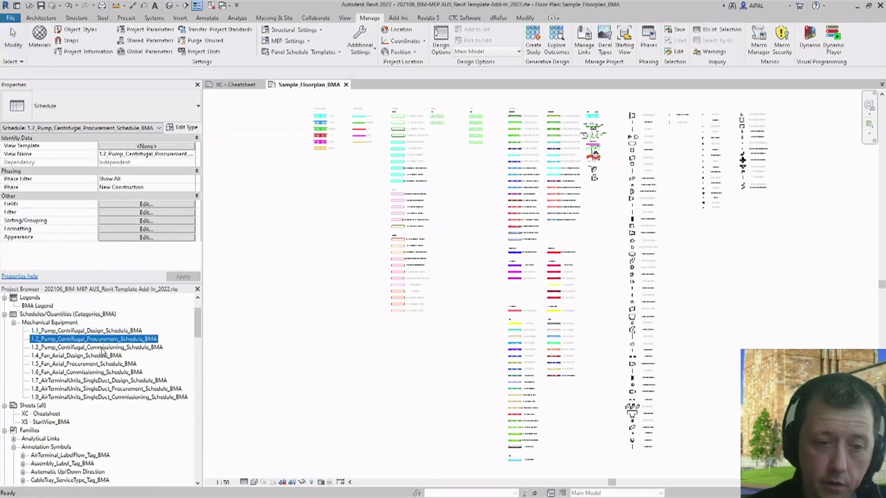
click(102, 347)
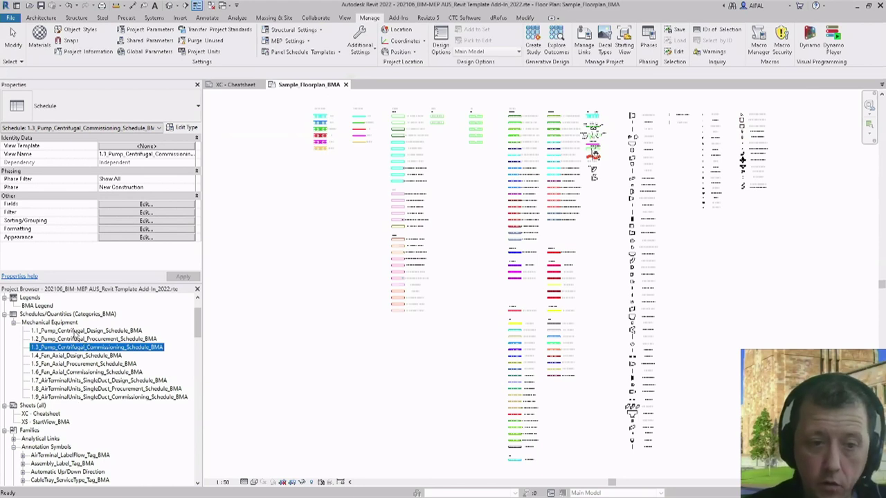
click(76, 332)
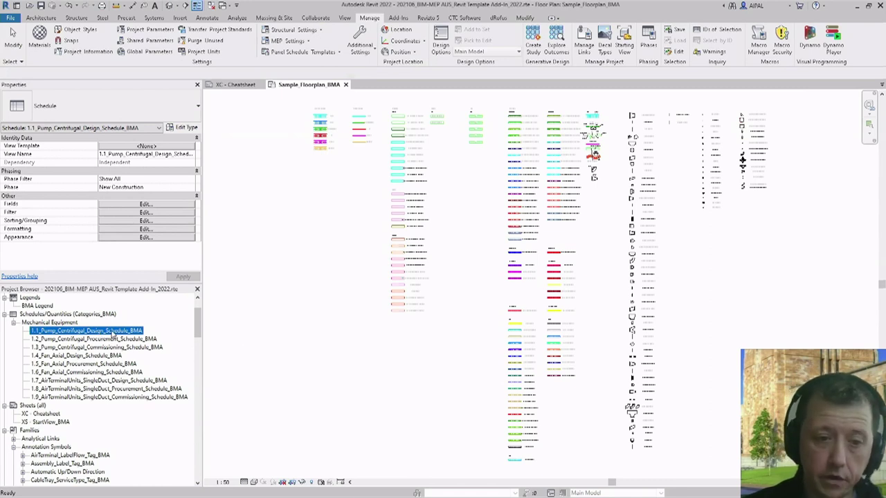
double_click(113, 333)
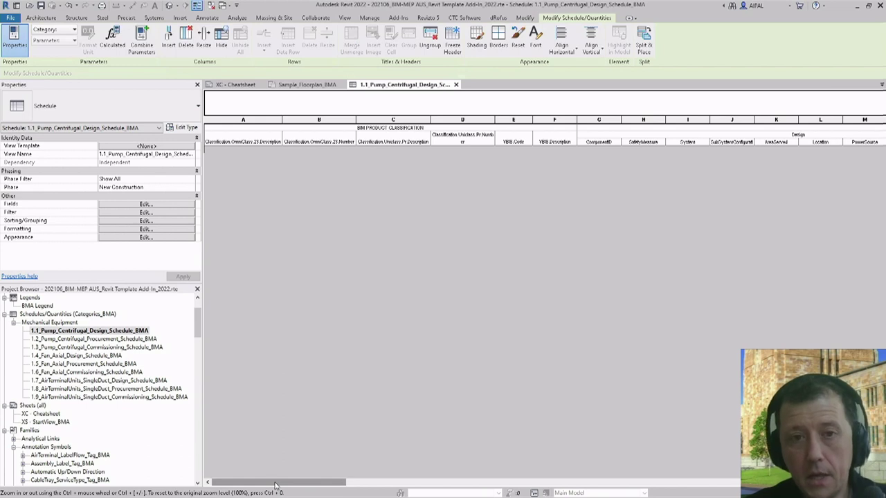
drag(275, 485, 200, 492)
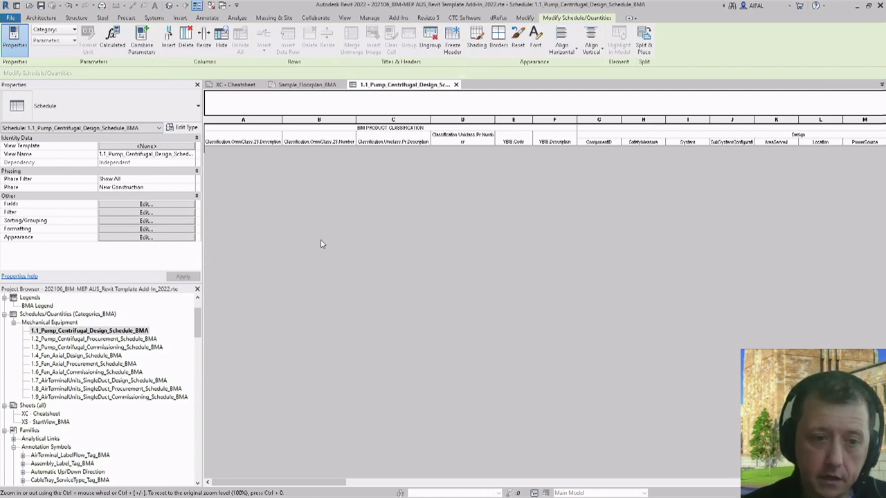
click(308, 86)
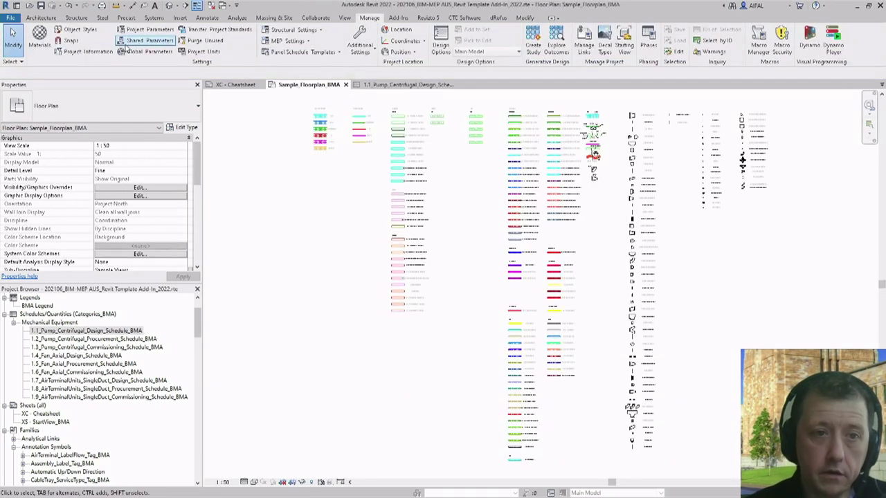
Step: Load the generic family Pump_CentrifugalEndSuctionLongCoupled_Generic_BMA and place one 32-200_EM0.55/4-IE2 pump in the empty area beside the floor plan's samples
click(154, 18)
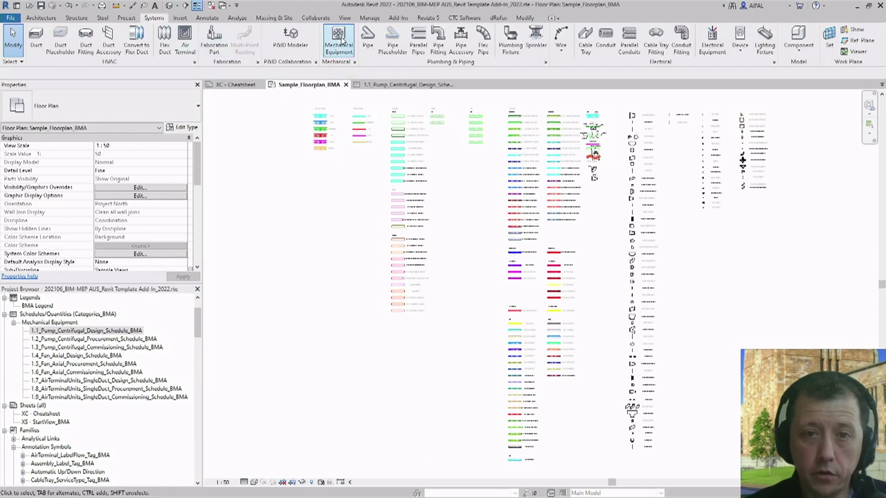
click(339, 43)
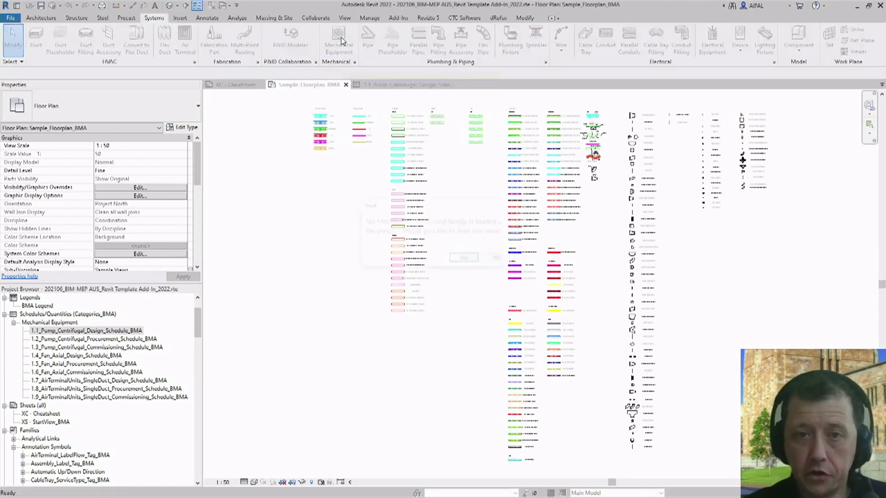
click(464, 260)
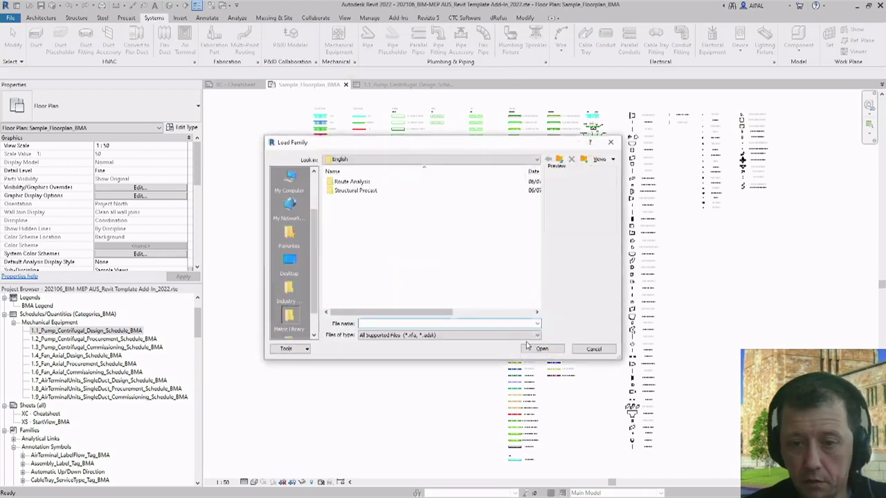
key(ctrl+v)
key(Return)
click(564, 367)
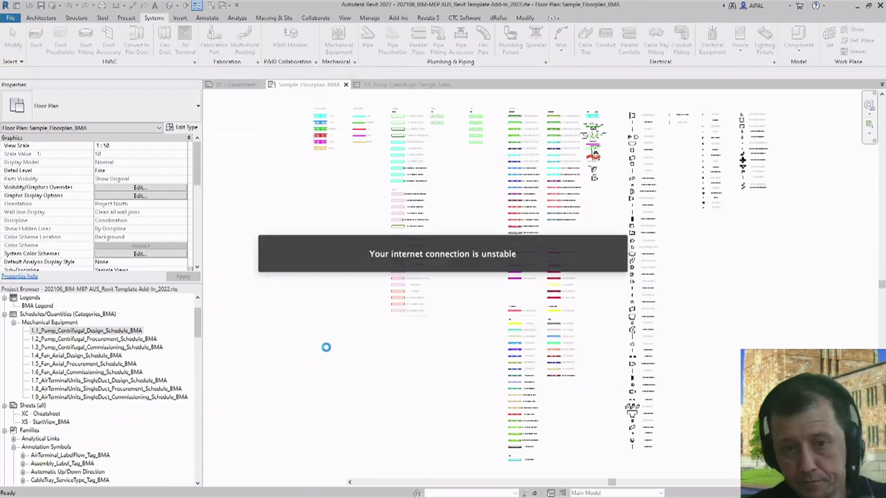
click(337, 339)
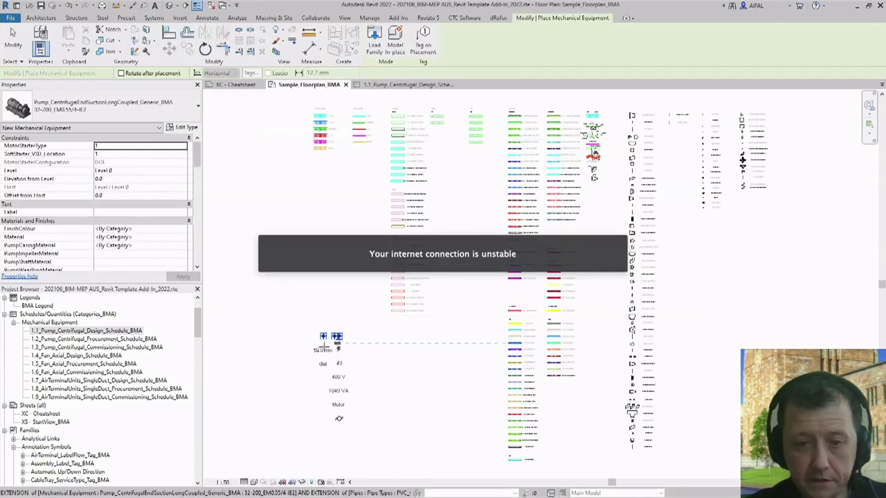
key(Escape)
key(Escape)
scroll(310, 325, up, 3)
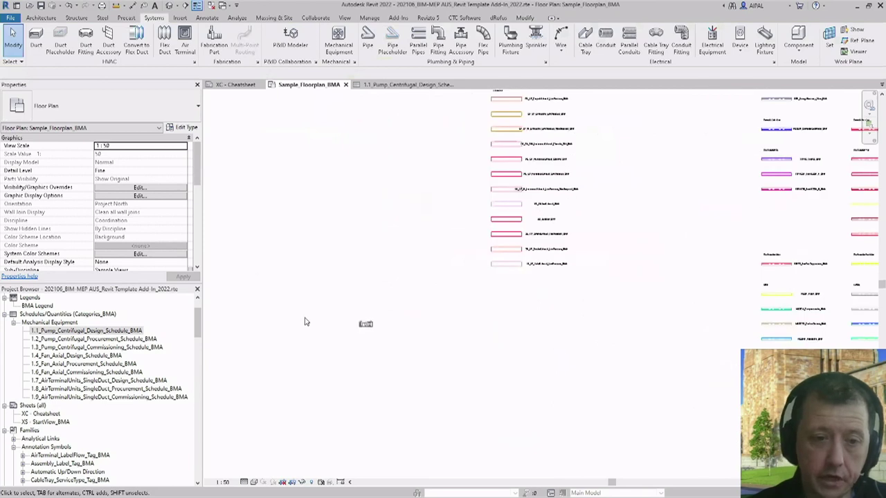
Step: Examine the placed pump's row in 1.1_Pump_Centrifugal_Design_Schedule_BMA, from the classification columns through to the power supply and electric motor columns
click(407, 86)
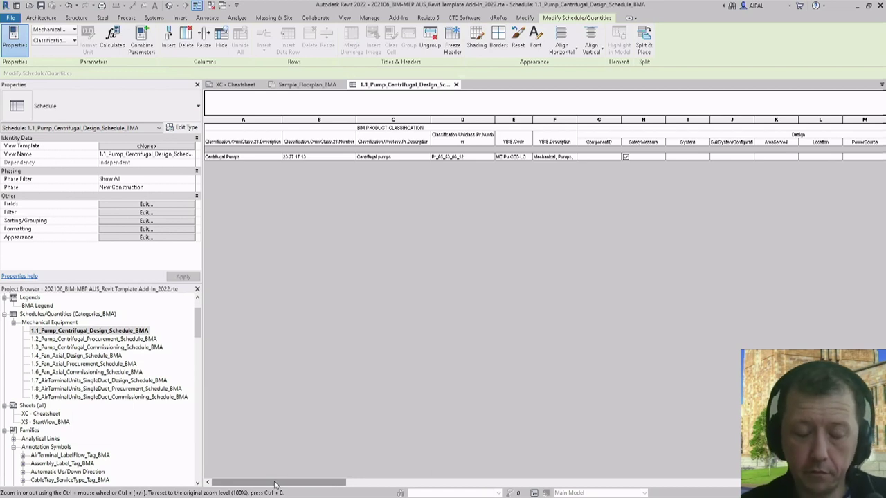
drag(275, 485, 639, 489)
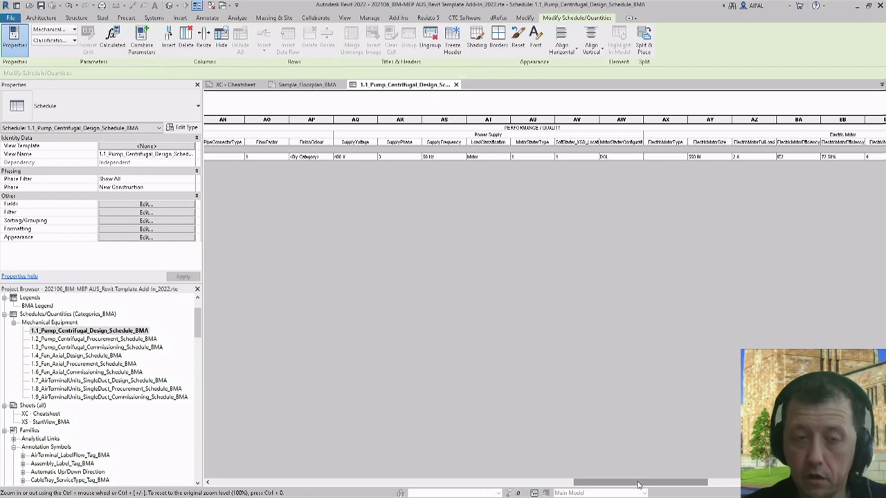
drag(639, 486, 655, 486)
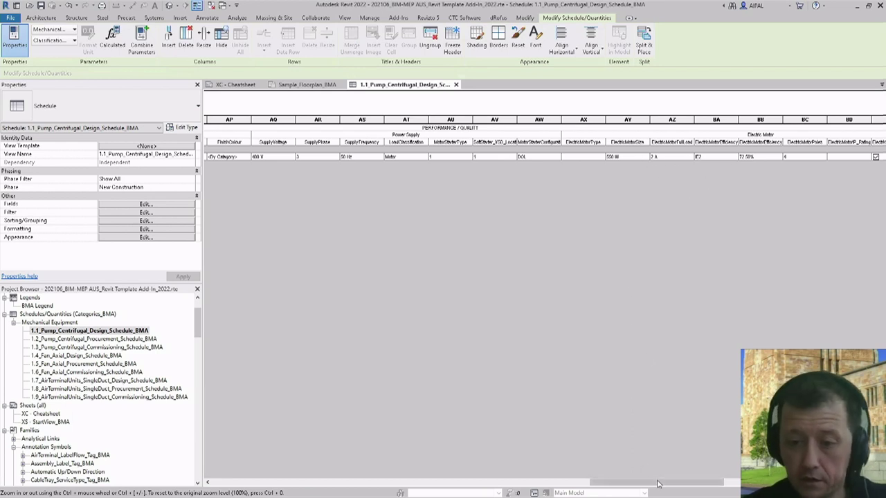
mouse_move(655, 485)
mouse_down()
mouse_move(791, 485)
mouse_move(642, 484)
mouse_up()
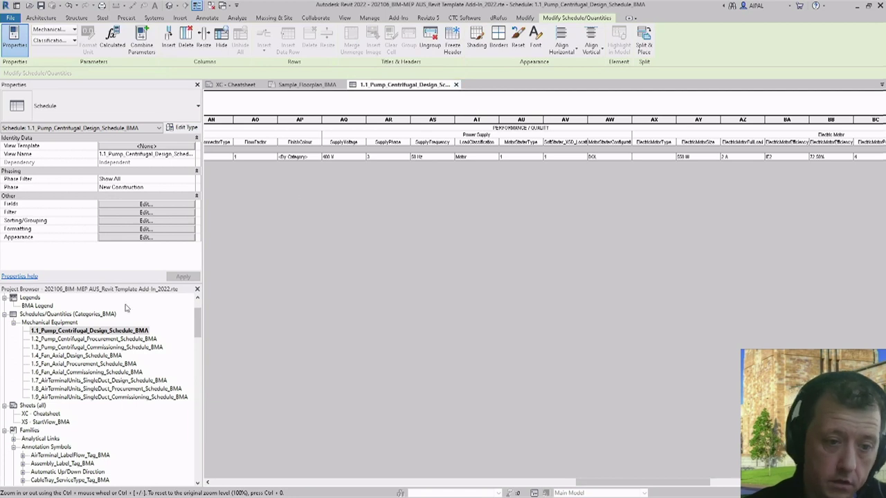
Step: Open 1.2_Pump_Centrifugal_Procurement_Schedule_BMA and inspect its Manufacturer and VBIS.Code filter rules without changing them
double_click(96, 340)
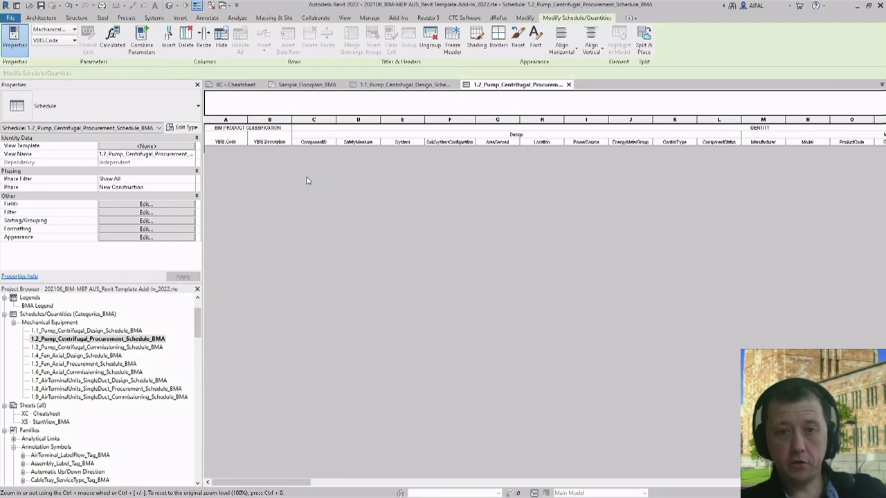
click(147, 213)
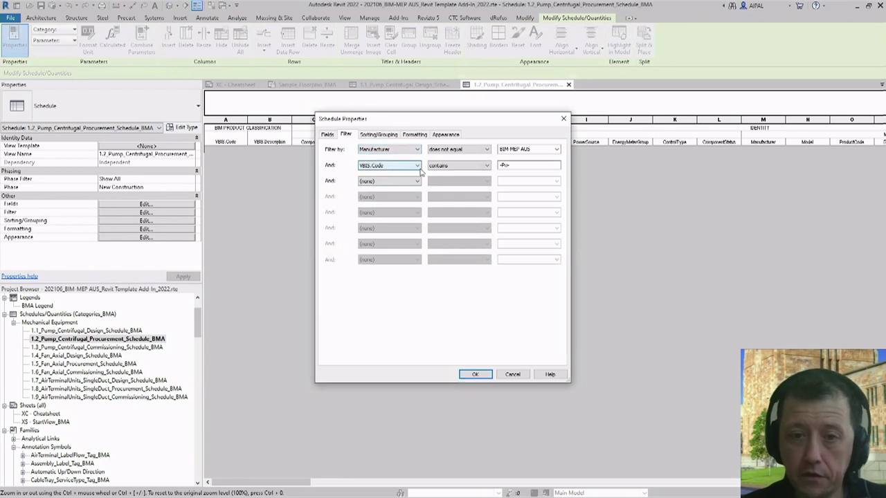
click(512, 165)
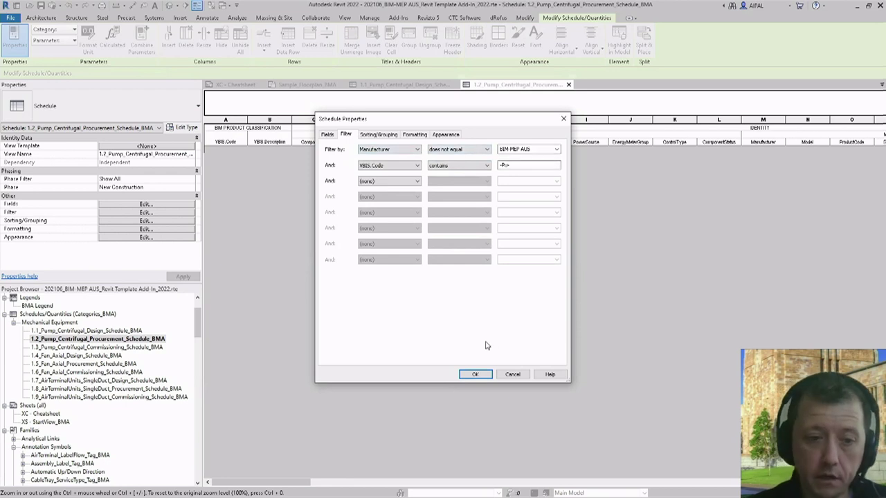
click(513, 375)
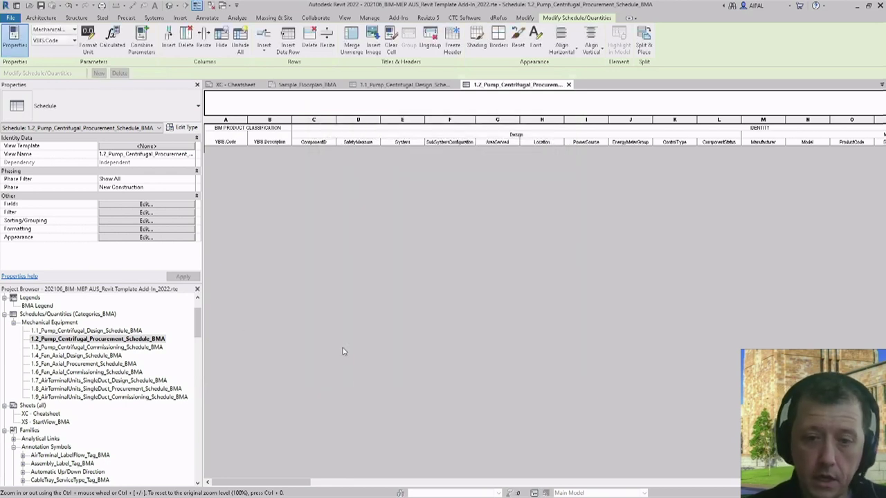
Step: Inspect the filter rules of the 1.1 pump design schedule for comparison, leave them as they are, and return to the 1.2 procurement schedule
click(405, 85)
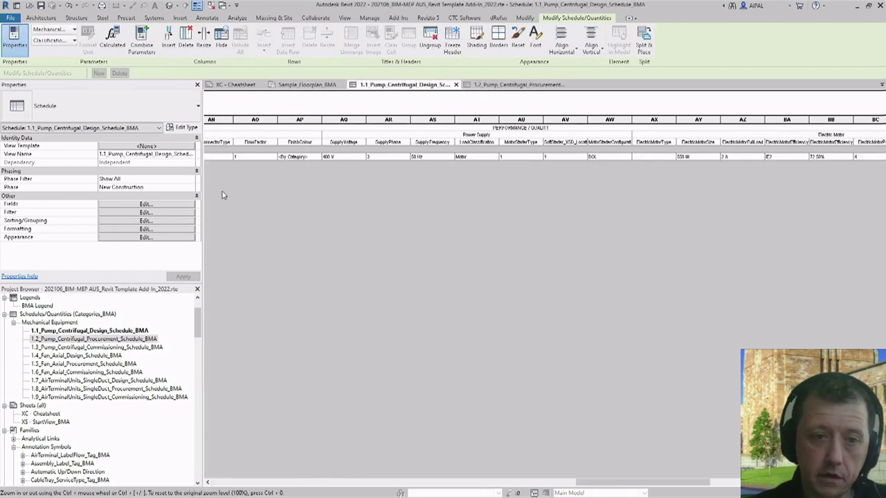
click(146, 213)
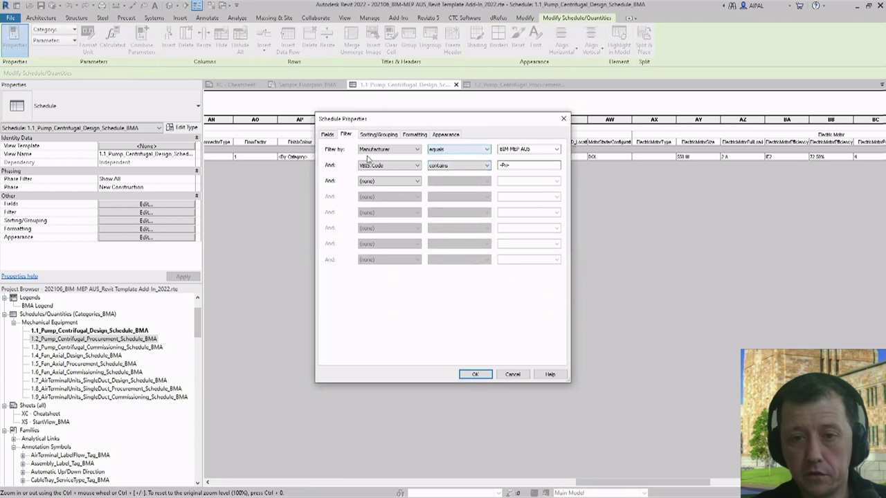
key(shift+Tab)
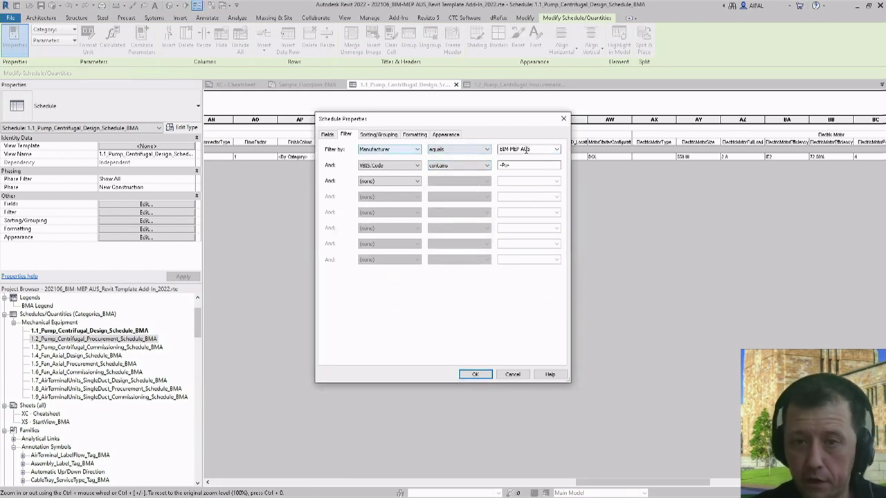
click(513, 375)
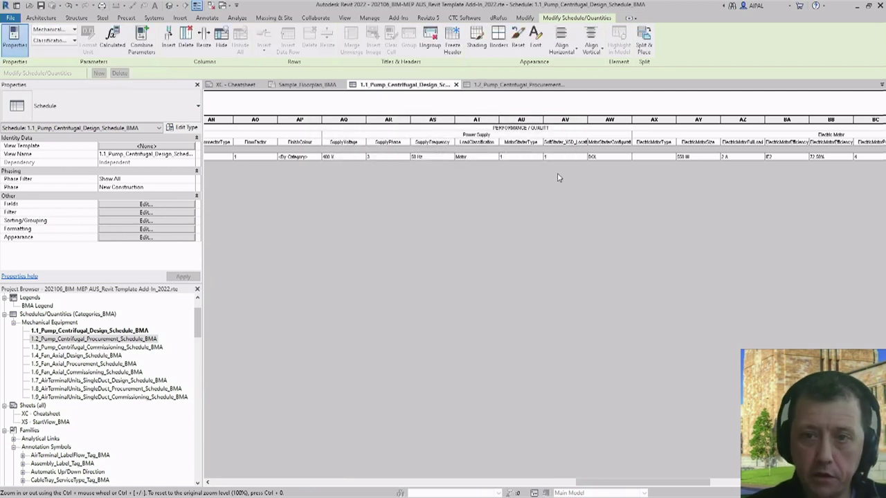
click(515, 86)
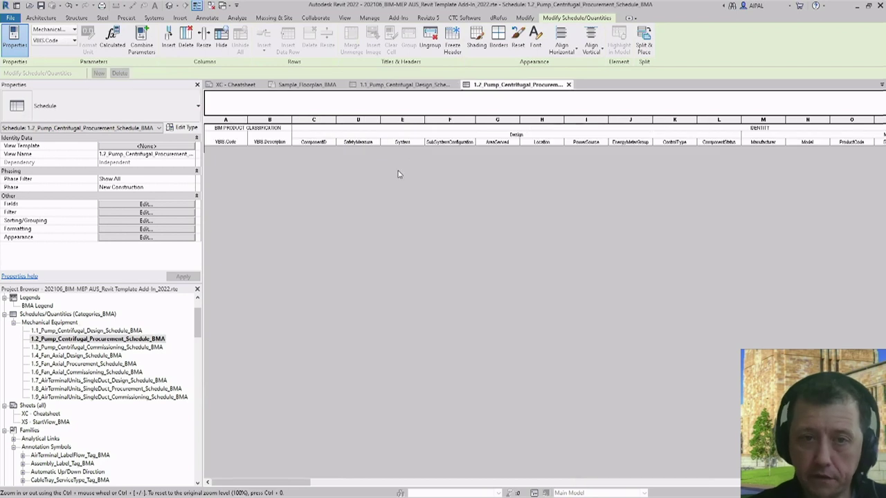
Step: In Sample_Floorplan_BMA, load four types of the Manufacturer Content family Pump-End_Suction-Grundfos_NKBARE-BIMEPAUS REVISION 3.rfa, from NK 65-250/269_50_96633041 to NK 32-125.1/140_50_96634141
click(307, 87)
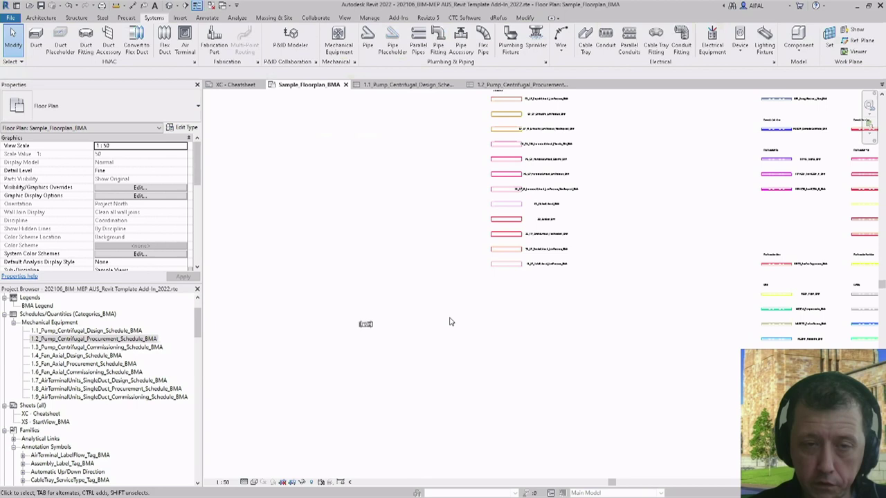
scroll(476, 315, up, 2)
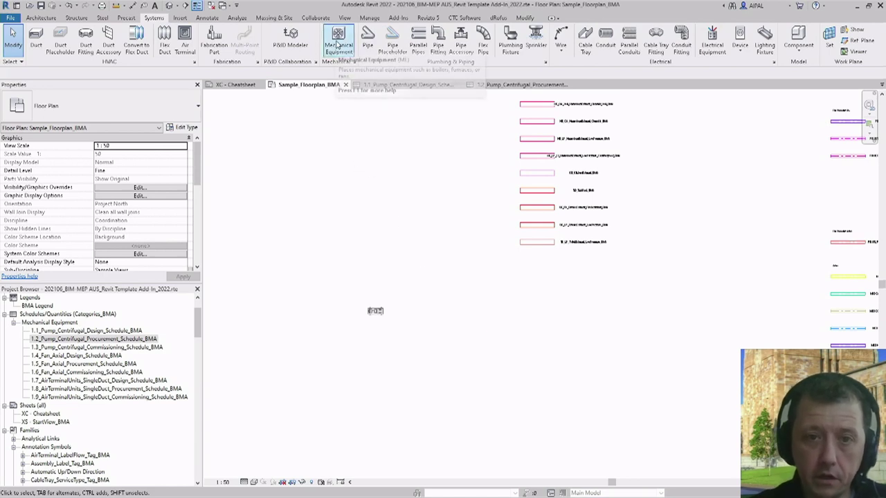
click(345, 52)
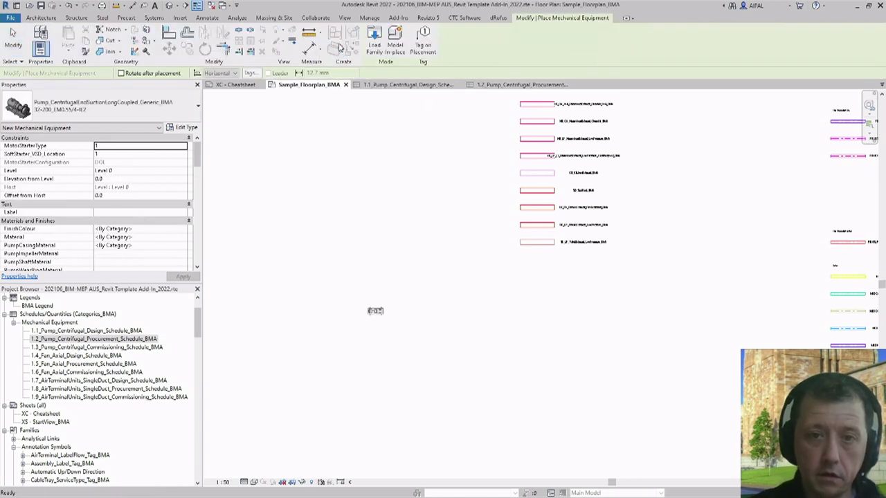
click(375, 44)
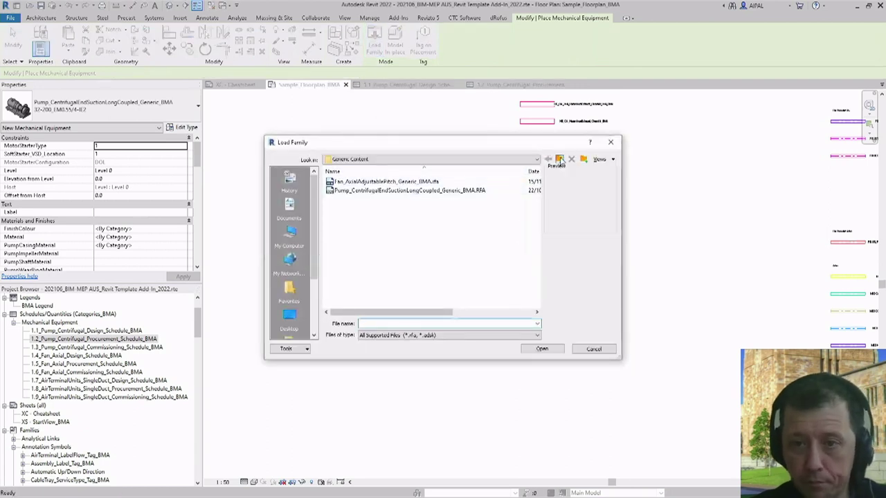
click(560, 160)
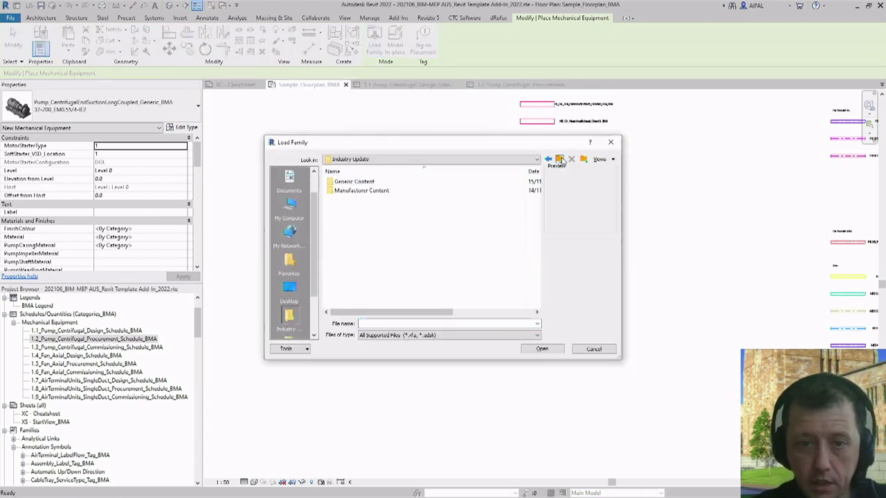
double_click(367, 191)
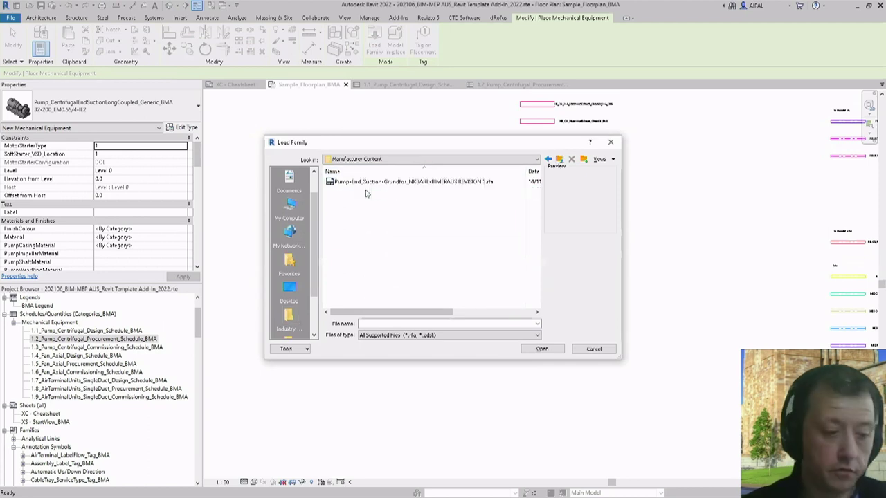
click(415, 186)
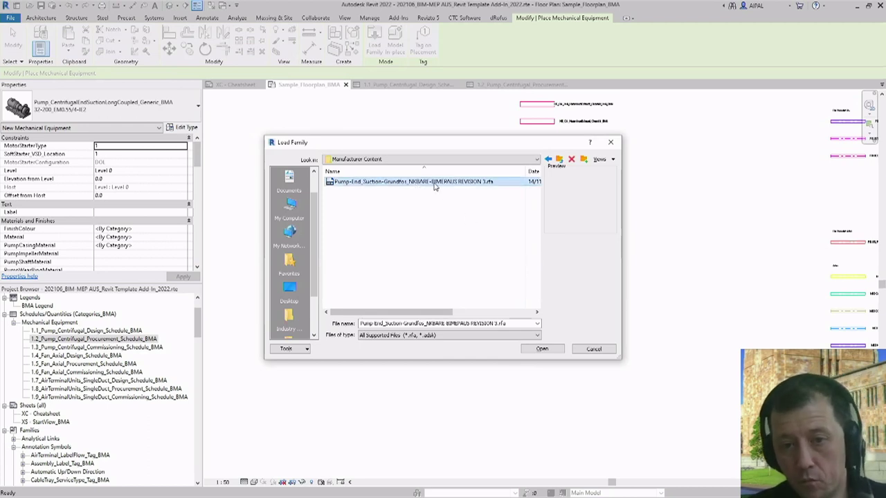
click(543, 349)
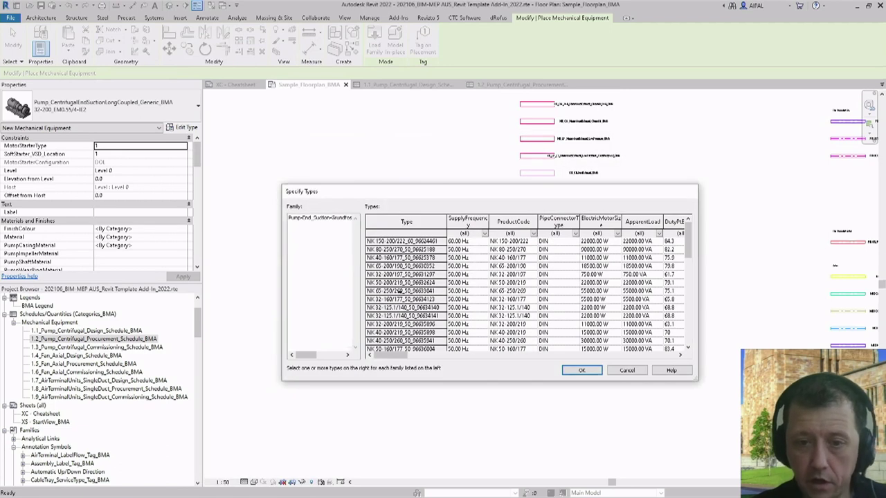
drag(403, 289, 403, 317)
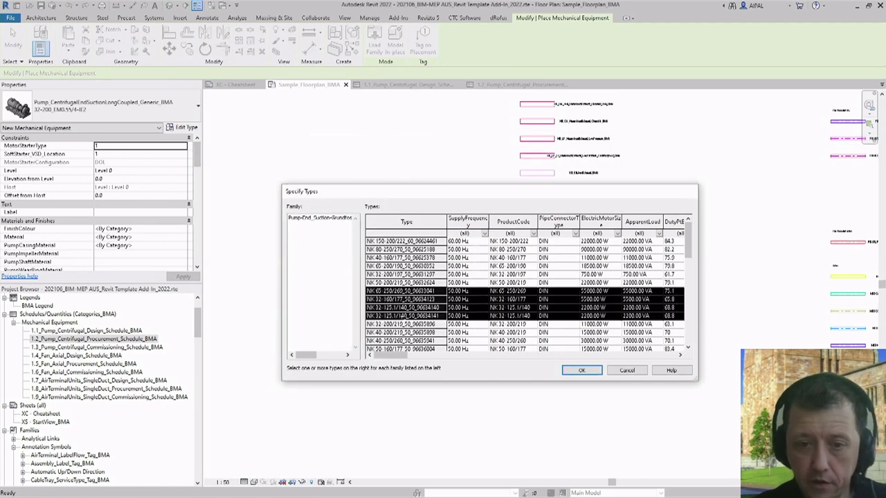
click(576, 372)
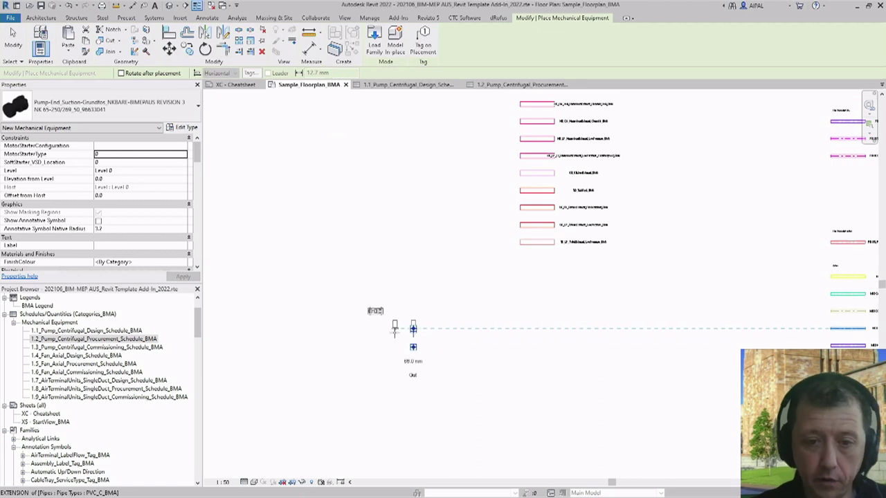
Step: Place one Grundfos NK 65-250/269_50_96633041 pump near the generic pump on the floor plan and end the placement command
scroll(392, 339, up, 3)
scroll(393, 345, up, 2)
click(496, 307)
key(Escape)
key(Escape)
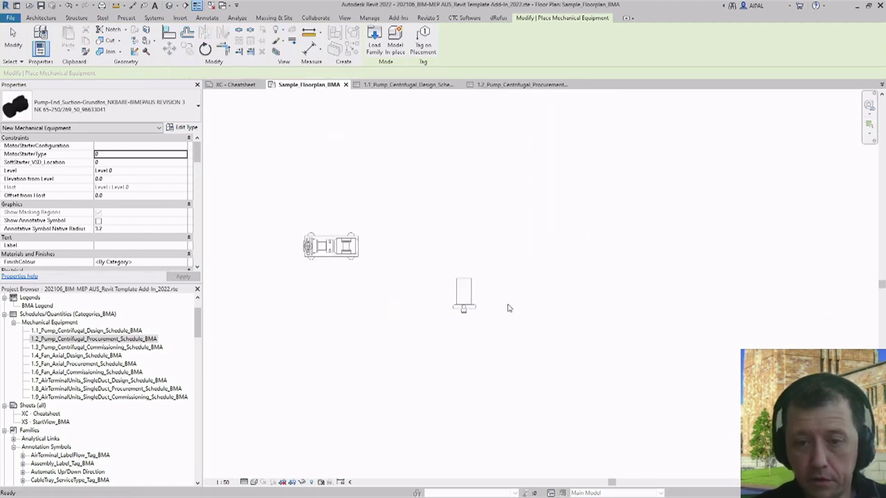
scroll(554, 280, down, 1)
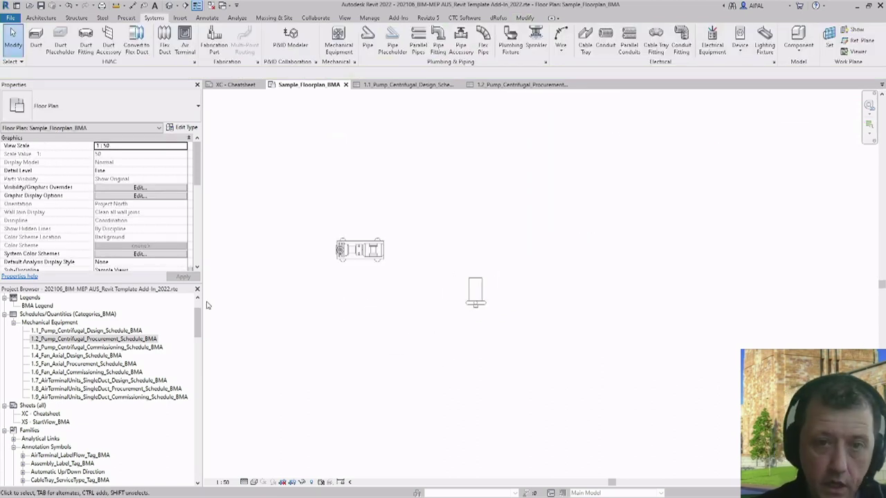
Step: Compare the entries in the 1.1 design and 1.2 procurement pump schedules, checking the Manufacturer value in the procurement schedule
click(400, 84)
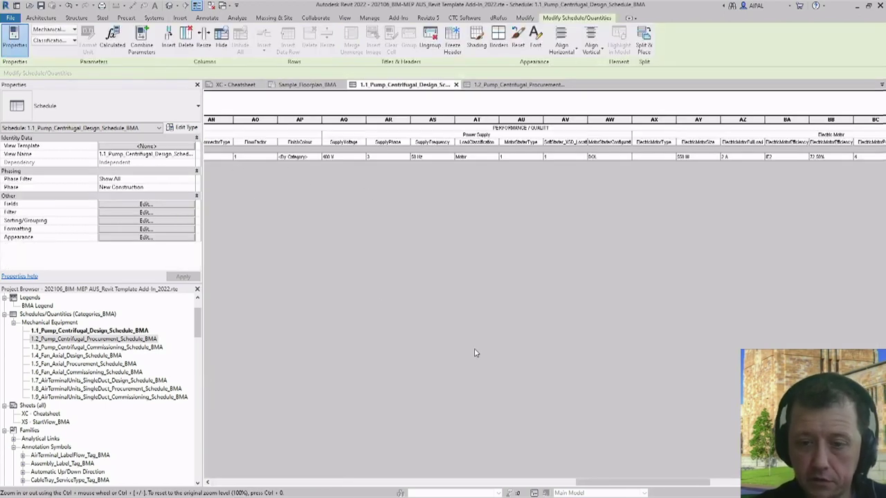
scroll(640, 483, left, 10)
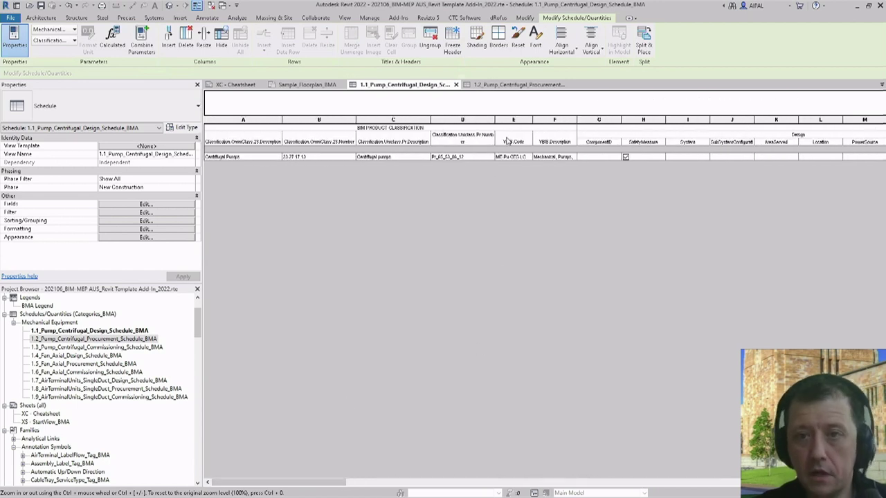
click(513, 85)
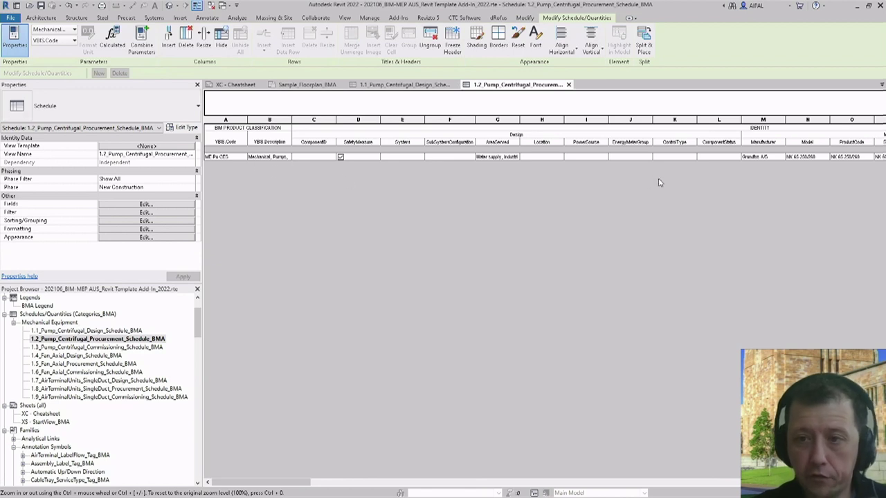
click(771, 158)
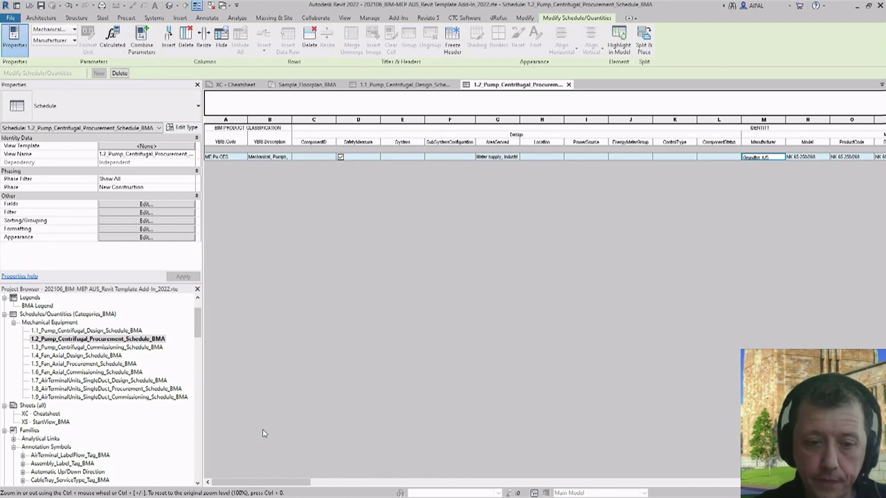
Step: Review the product data columns of the 1.2 pump procurement schedule and close both the 1.2 and 1.1 schedule views
drag(262, 483, 694, 483)
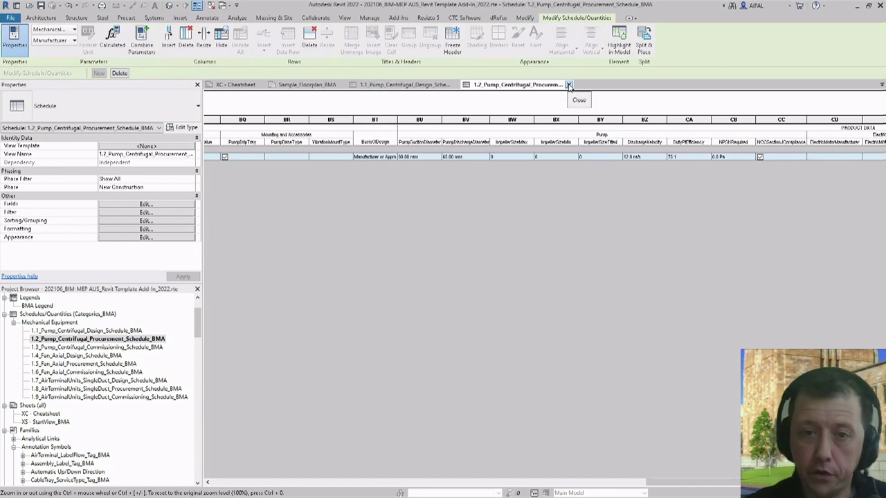
click(568, 85)
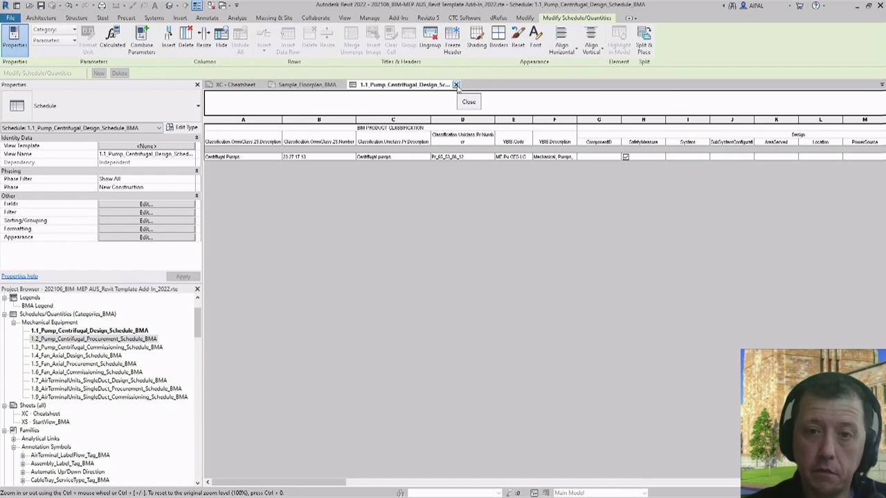
click(457, 85)
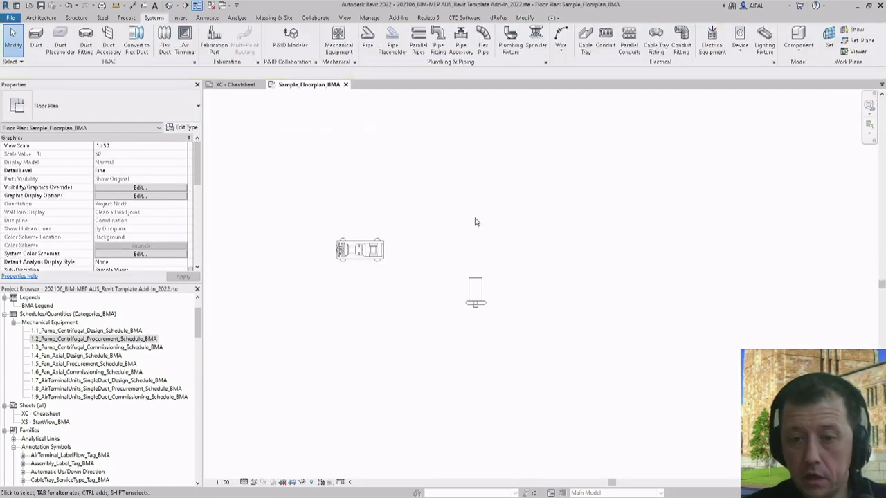
Step: Delete both pumps from Sample_Floorplan_BMA
scroll(455, 242, down, 5)
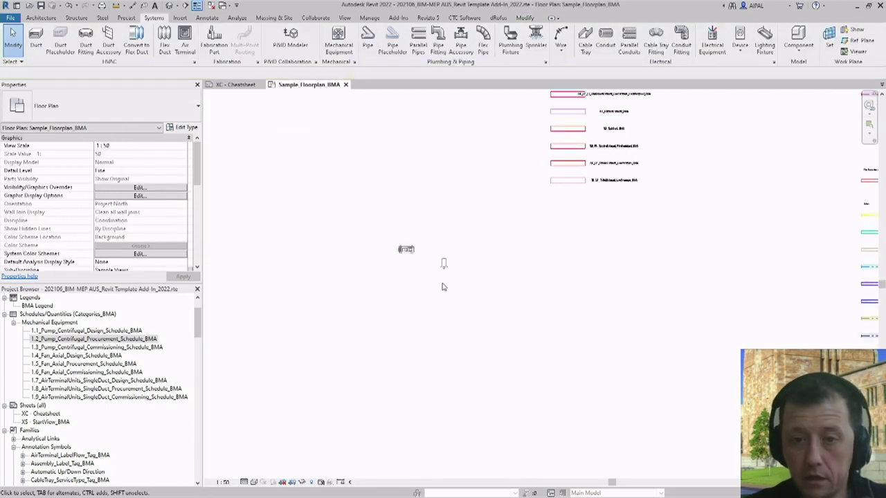
drag(448, 280, 376, 236)
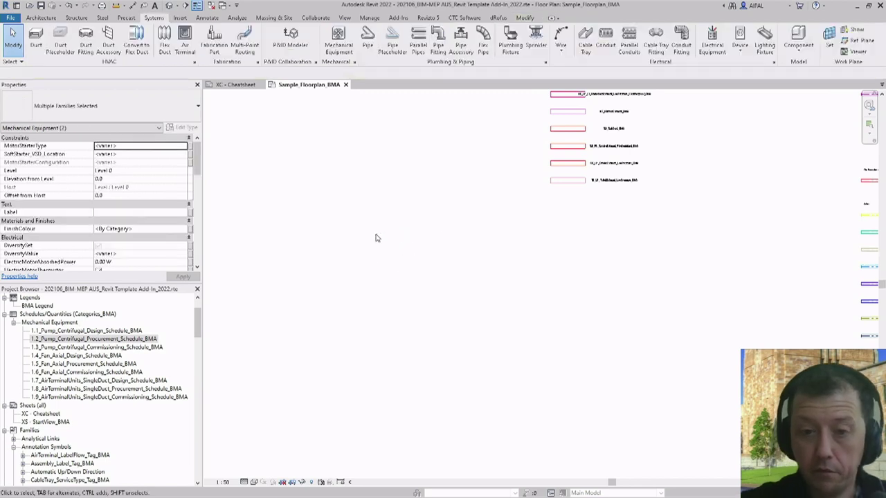
click(376, 238)
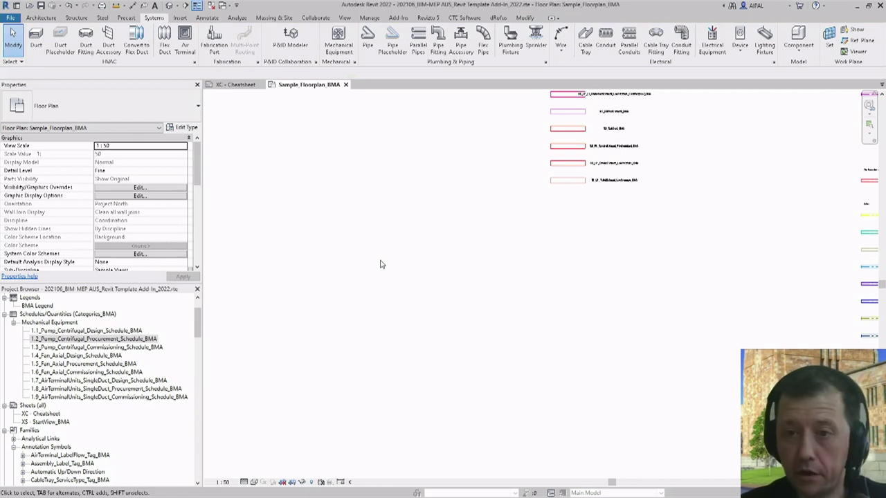
scroll(380, 264, down, 4)
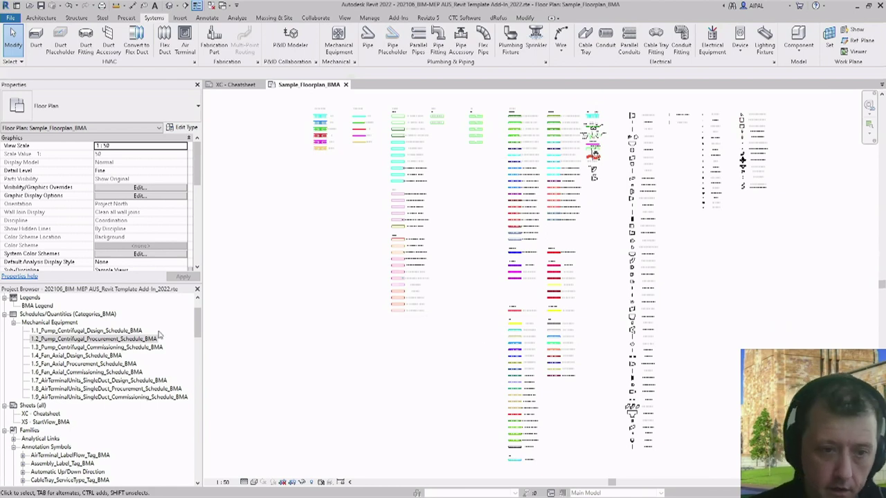
click(124, 342)
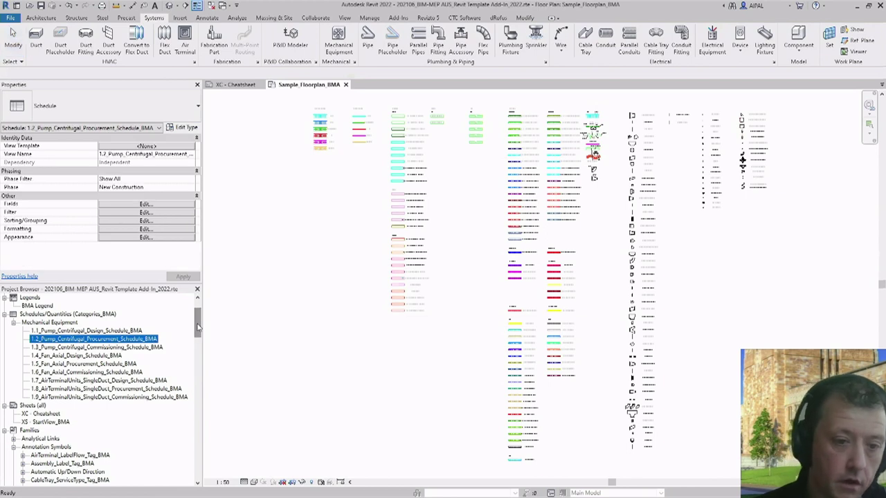
drag(198, 327, 196, 424)
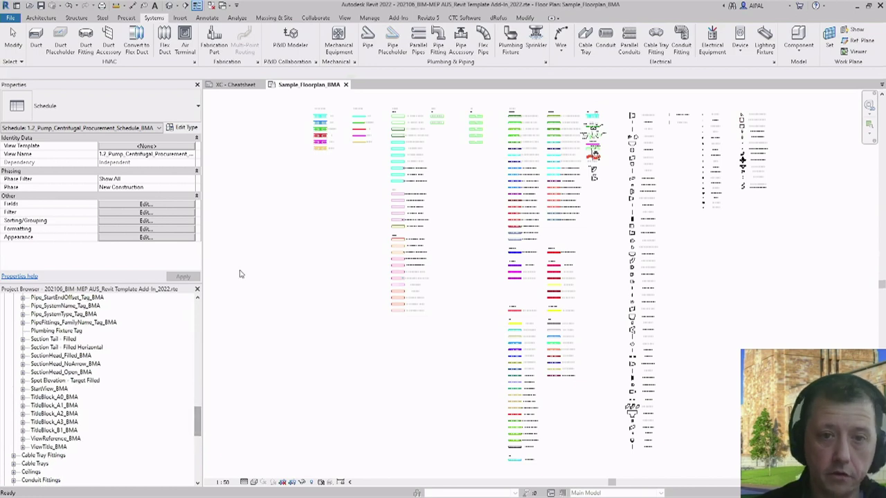
Step: Start the Pipe command, browse the available pipe types, choose Copper_PressFit_BMA and check its pipe segment
click(369, 45)
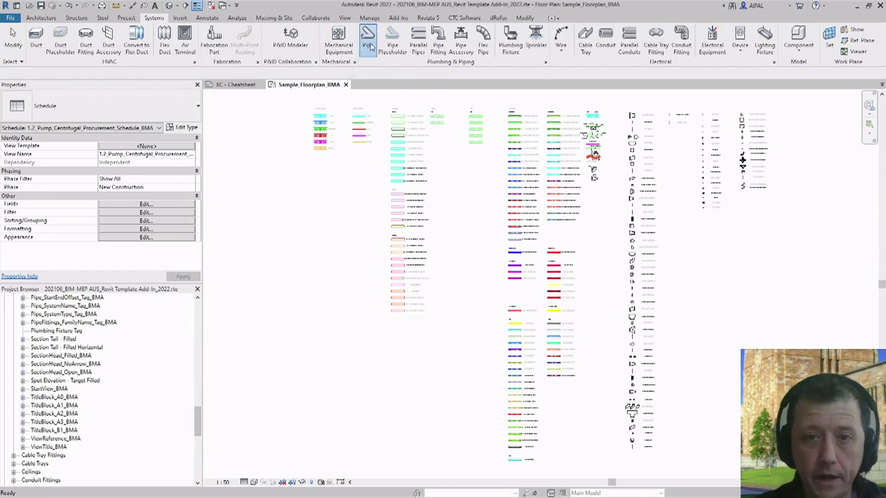
scroll(309, 341, up, 1)
scroll(309, 341, up, 2)
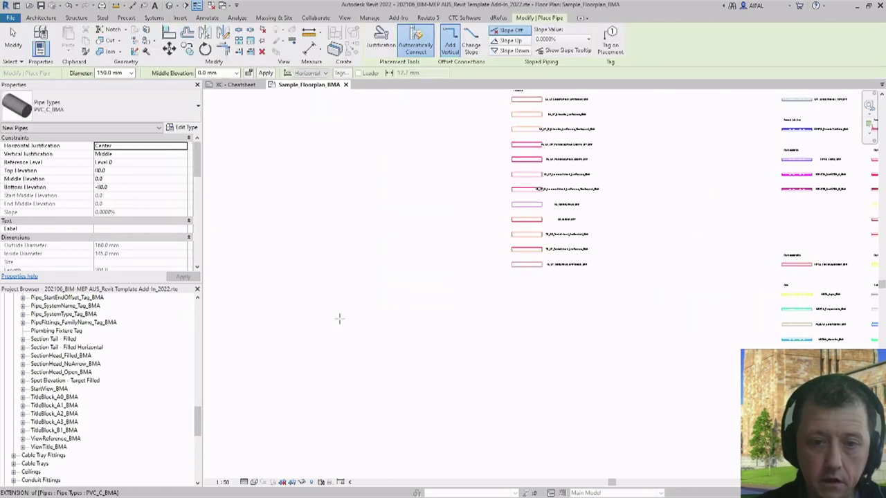
click(92, 109)
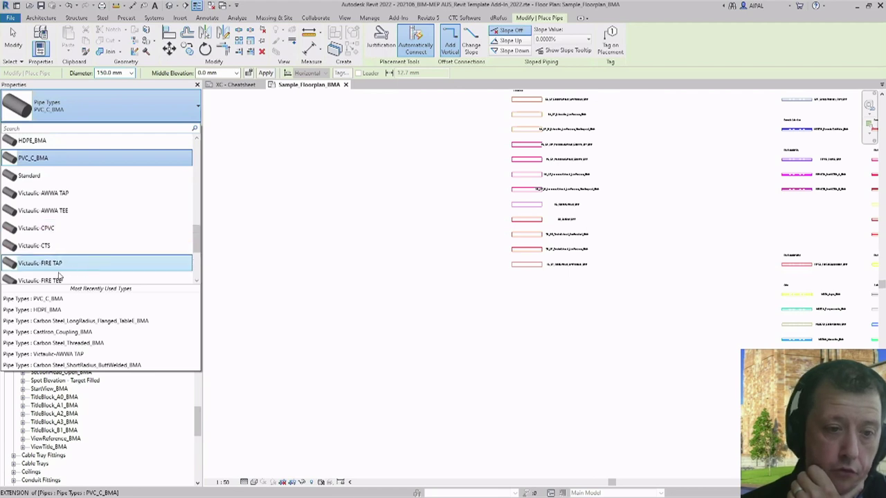
scroll(54, 272, down, 5)
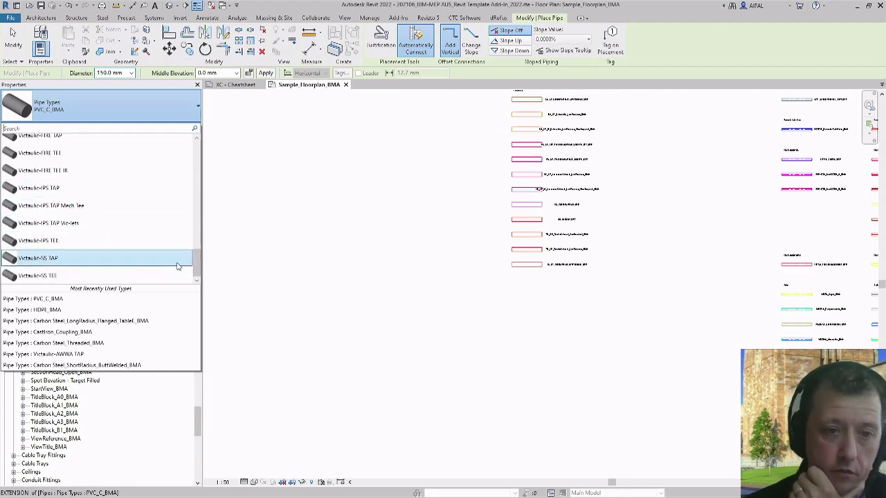
drag(199, 265, 197, 222)
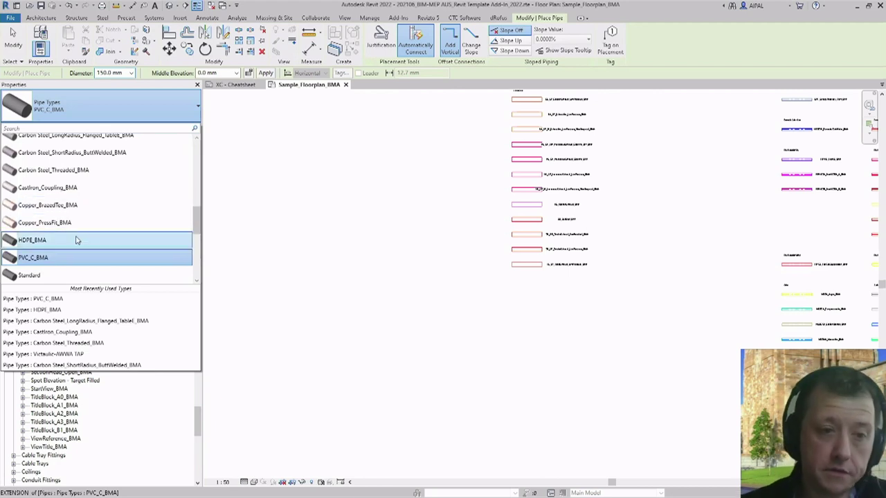
mouse_move(77, 240)
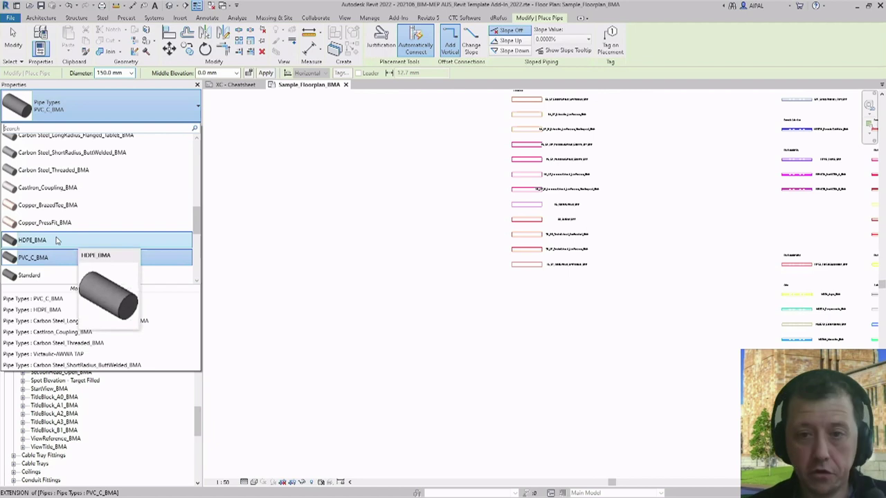
mouse_move(38, 261)
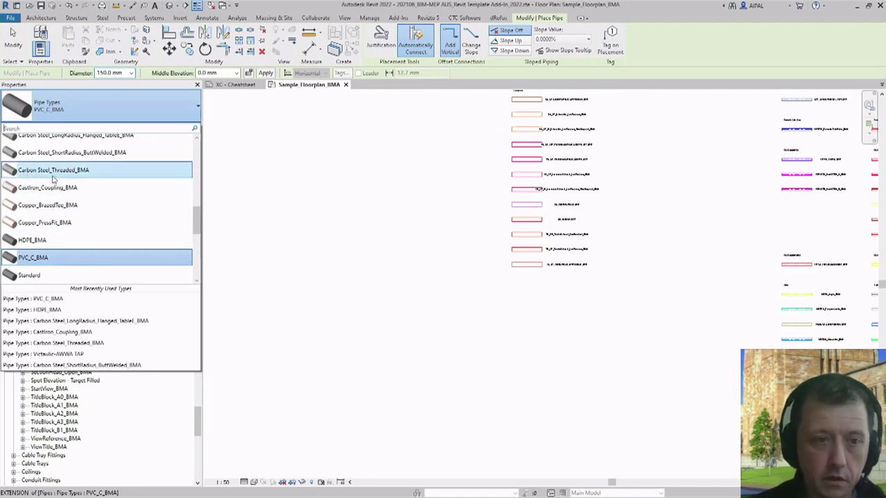
click(47, 222)
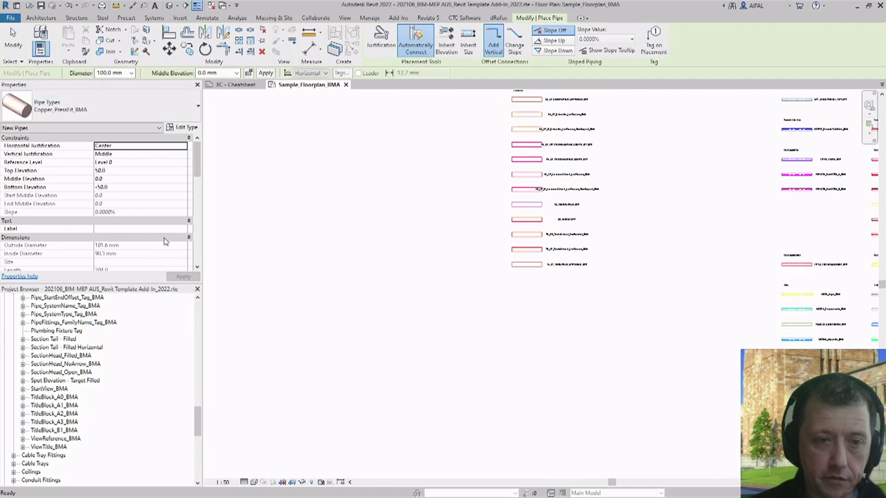
scroll(159, 205, down, 3)
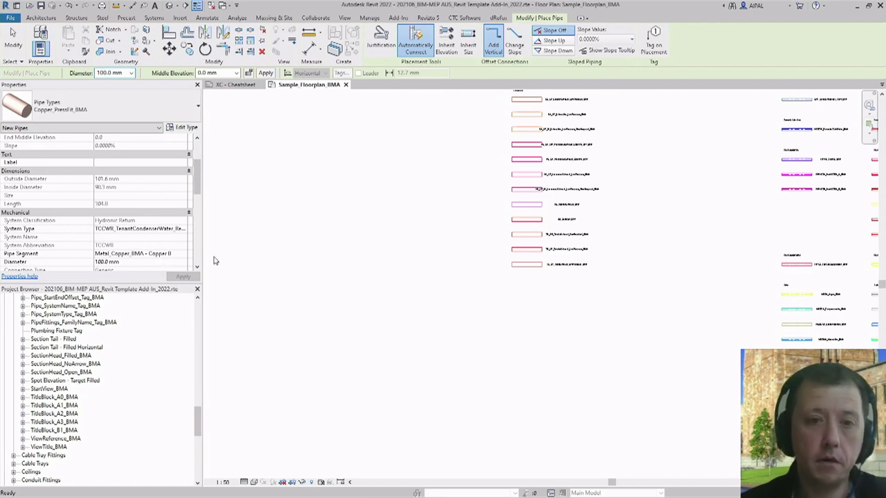
Step: Change the pipe type to 1400kPA_CuB_LT_Bzd_from_DN50_CSERW_SW_Wld
click(99, 111)
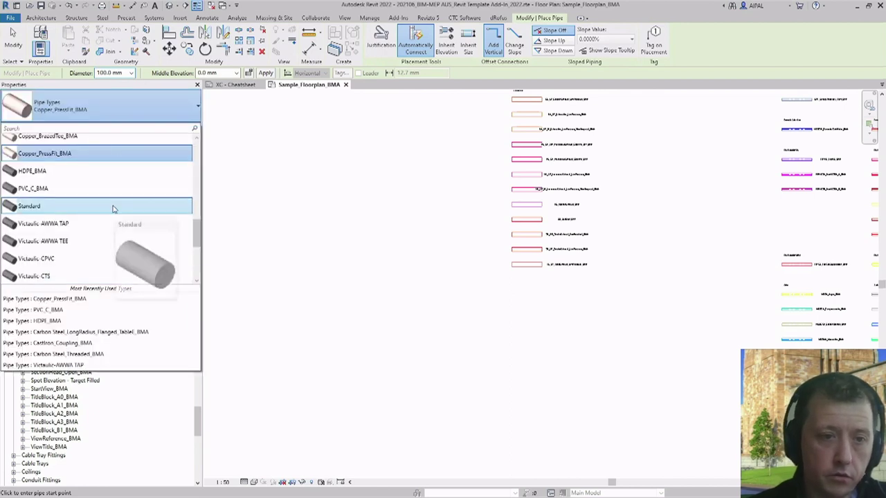
scroll(115, 210, up, 5)
scroll(111, 208, up, 10)
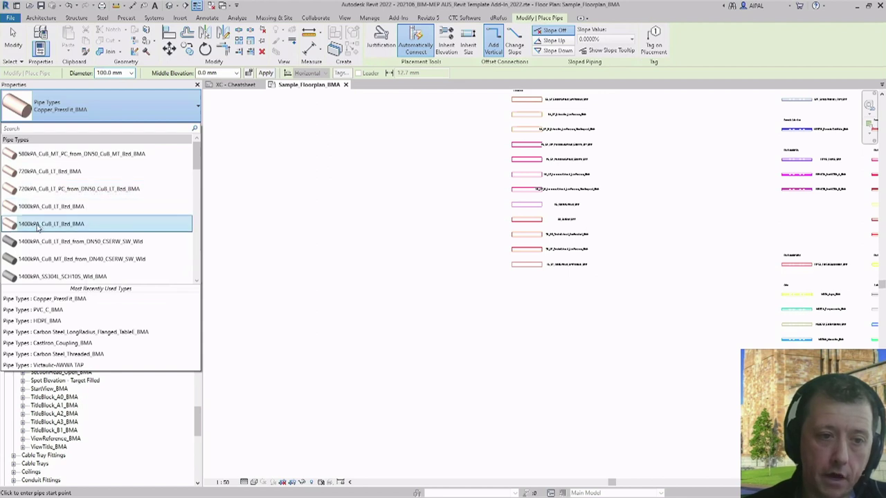
mouse_move(30, 248)
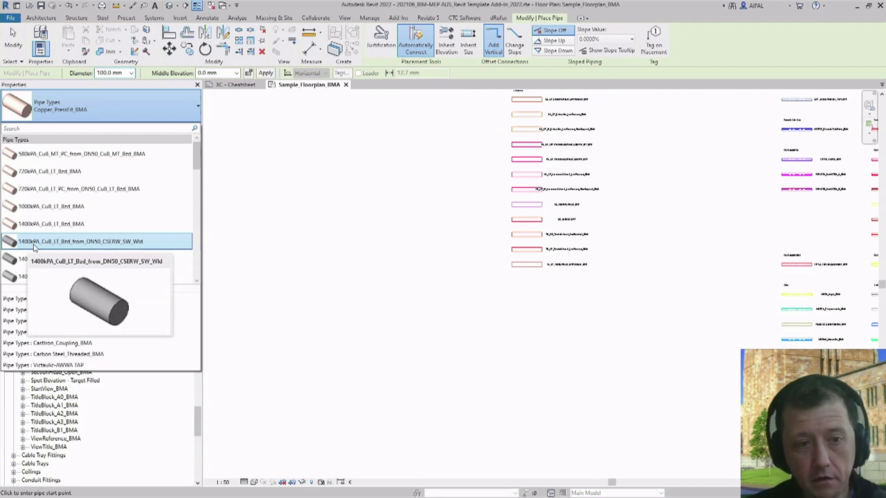
mouse_move(92, 247)
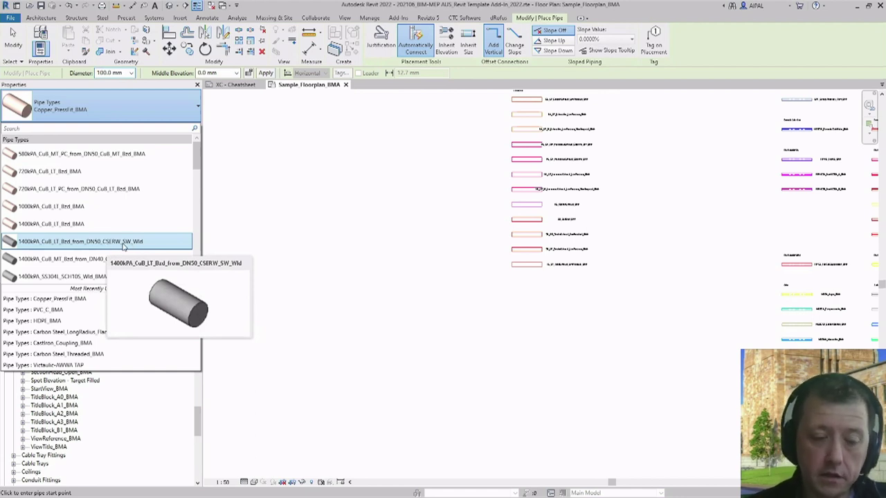
click(80, 242)
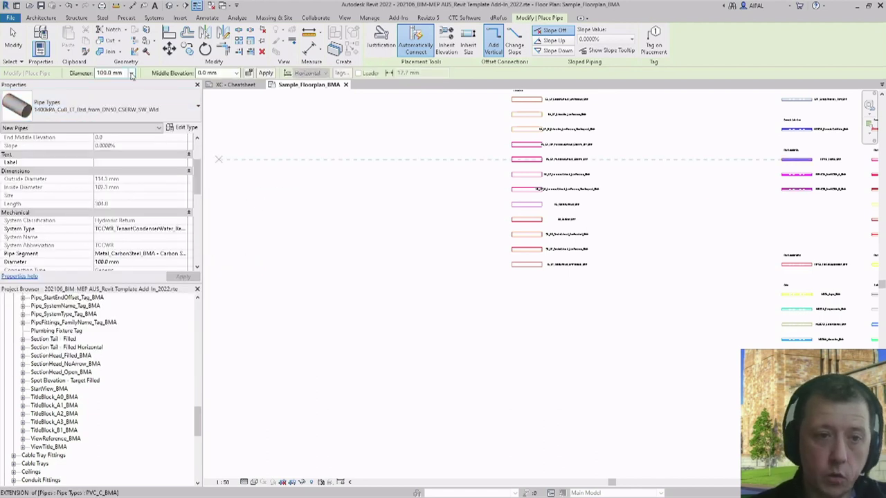
Step: Draw a 40 mm diameter pipe run in an empty area of the floor plan, stepping down through two 90° bends
click(132, 73)
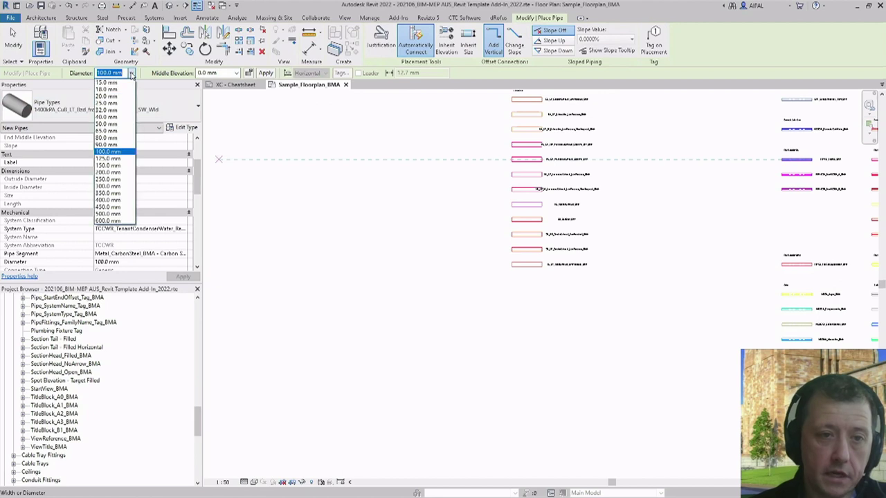
click(107, 117)
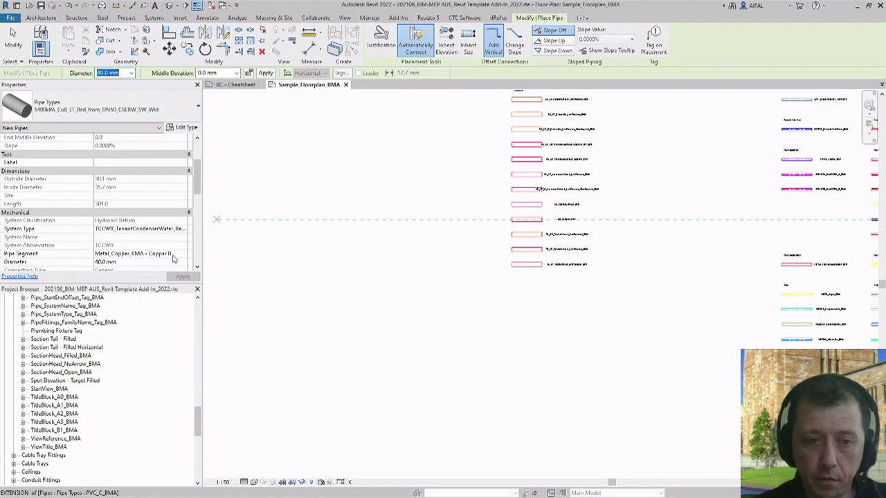
scroll(318, 220, up, 3)
click(317, 220)
click(382, 220)
scroll(382, 243, up, 3)
click(382, 257)
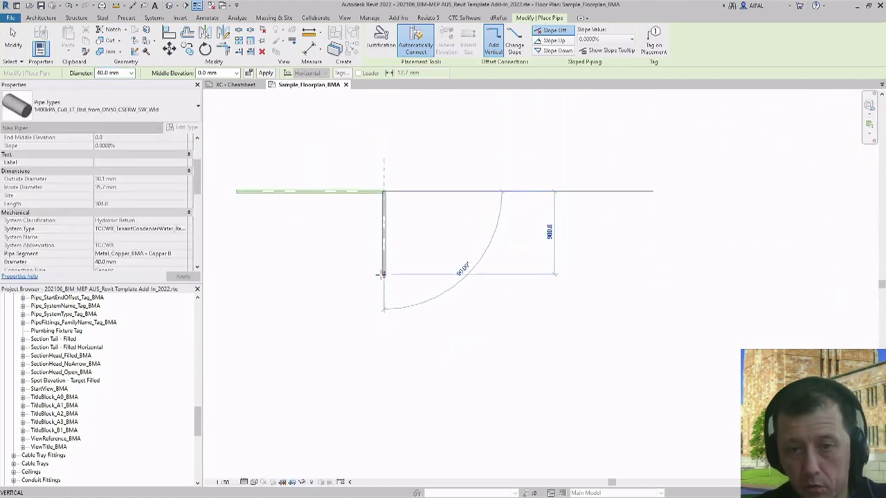
click(451, 277)
scroll(385, 211, up, 2)
scroll(382, 208, up, 3)
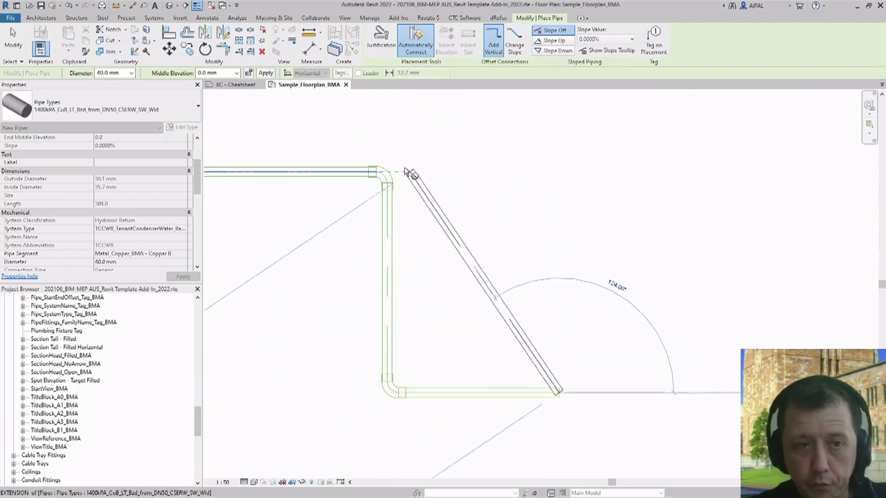
Step: Continue the run at 50 mm diameter with a straight section about 1140 mm long, followed by two 90° bends and a short end piece
scroll(356, 291, down, 1)
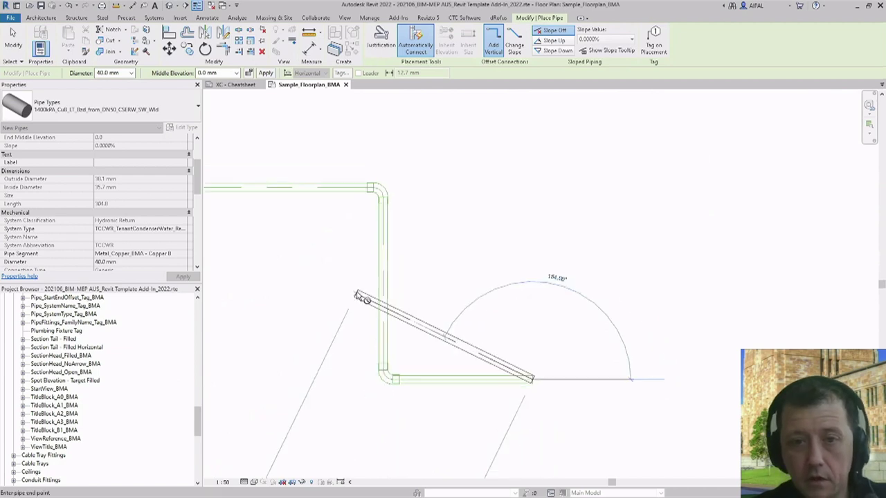
scroll(346, 298, down, 3)
click(121, 73)
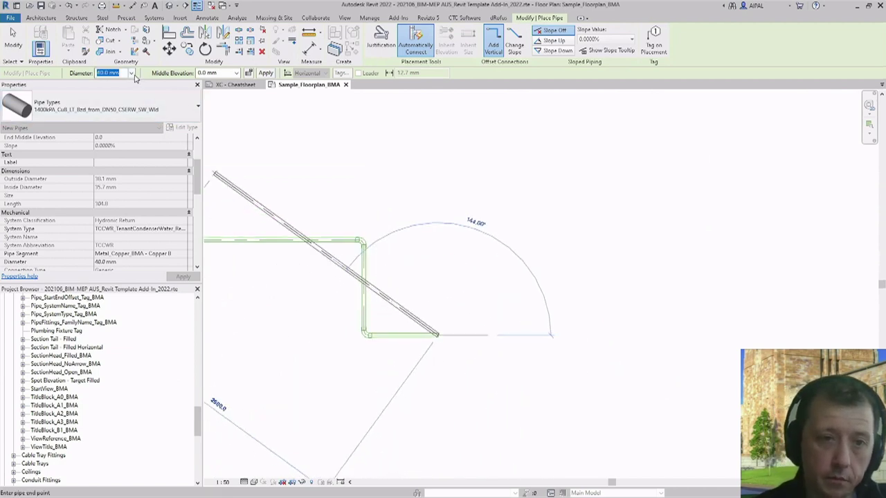
click(132, 74)
click(114, 125)
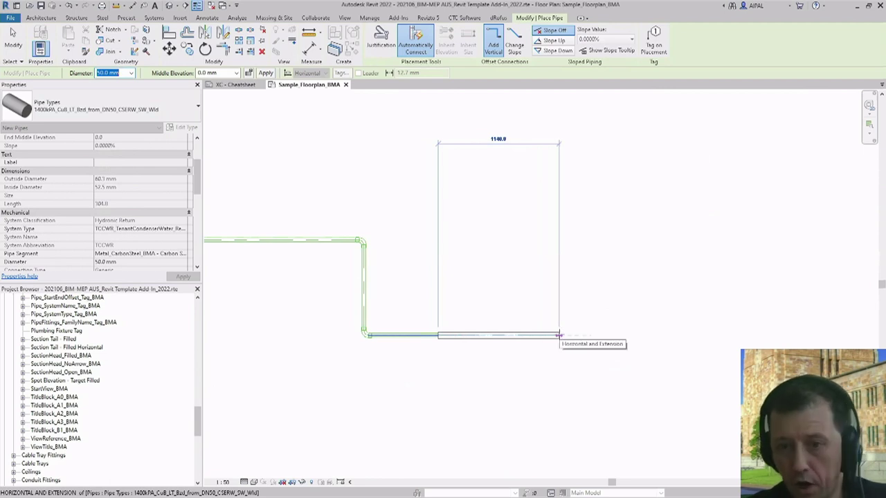
click(560, 336)
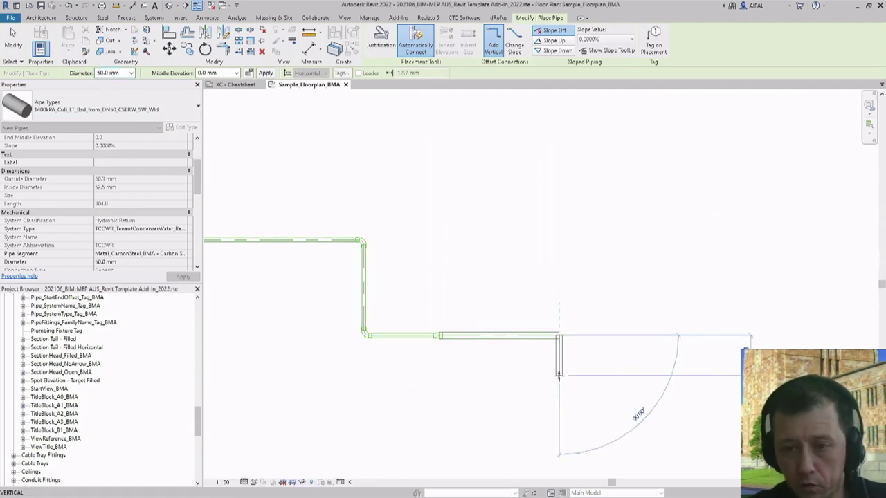
click(559, 375)
click(603, 377)
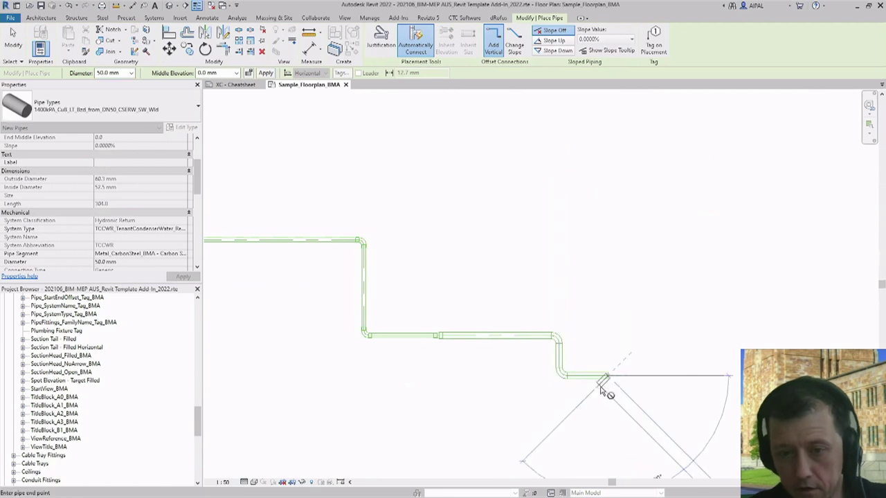
key(Escape)
Step: End pipe placement and inspect the family and type of the last elbow on the 50 mm section
scroll(564, 378, up, 4)
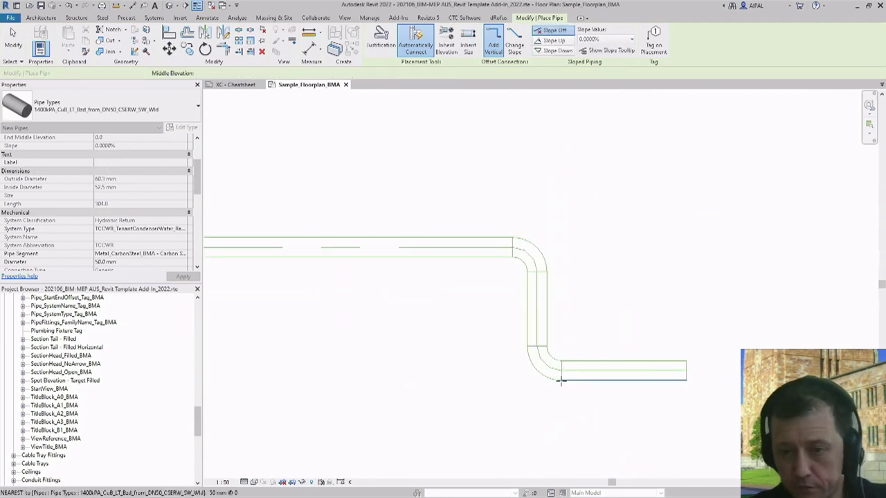
key(Escape)
click(546, 368)
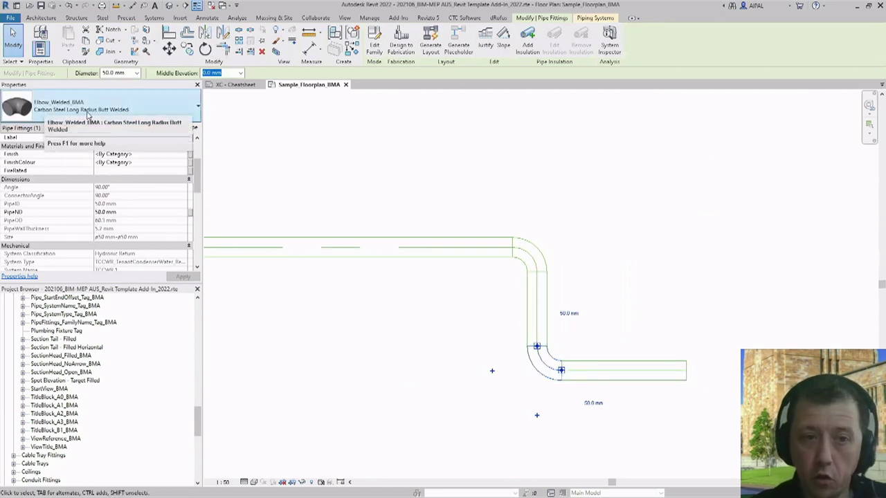
click(586, 193)
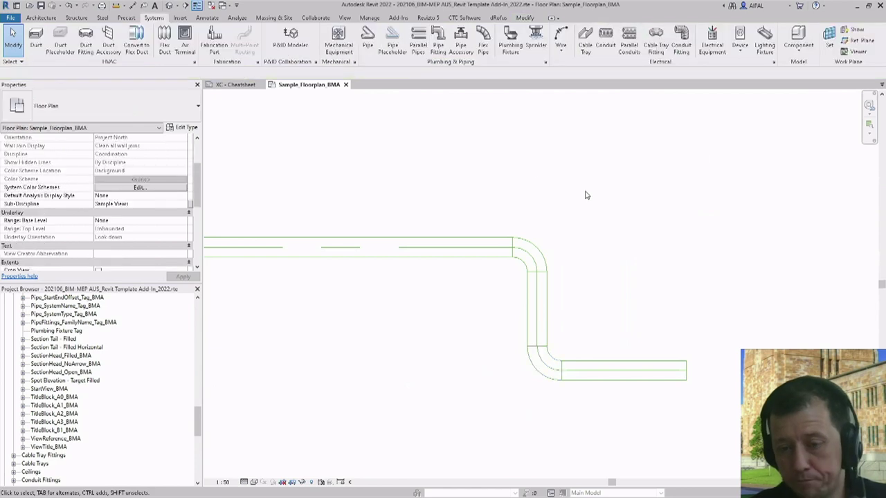
Step: Start pipe placement and review the available copper pipe types, including 720kPA_CuB_LT_PC_from_DN50_CuB_LT_Bzd_BMA, and leave the command without drawing
scroll(593, 215, down, 4)
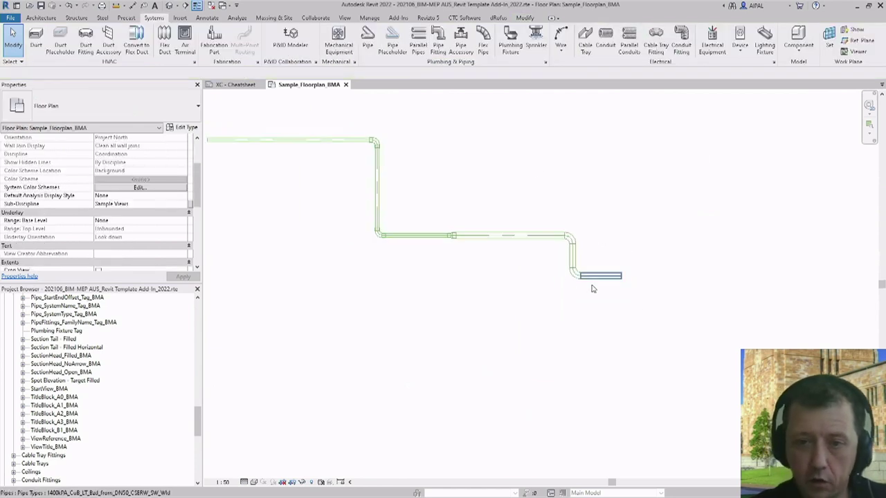
middle_drag(459, 310, 524, 333)
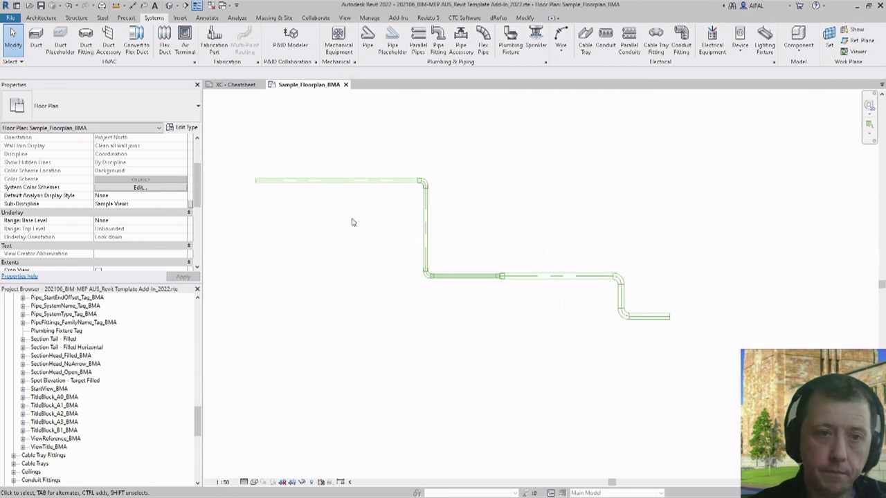
click(368, 38)
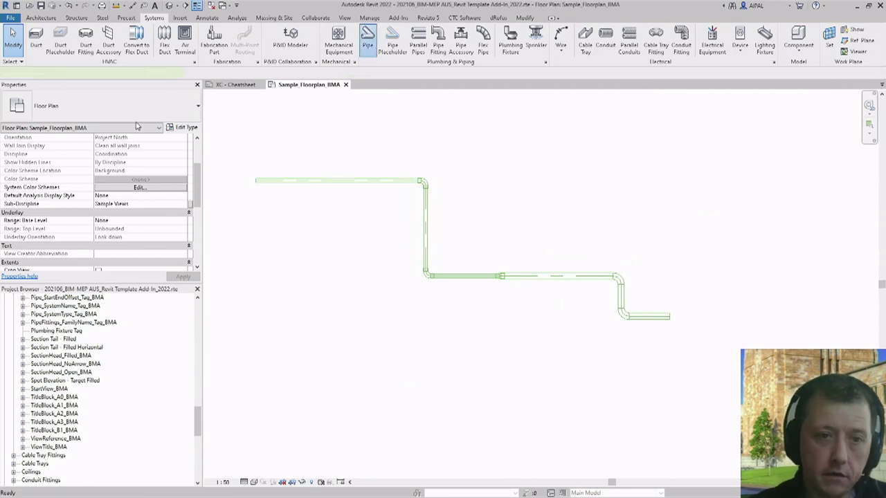
click(100, 109)
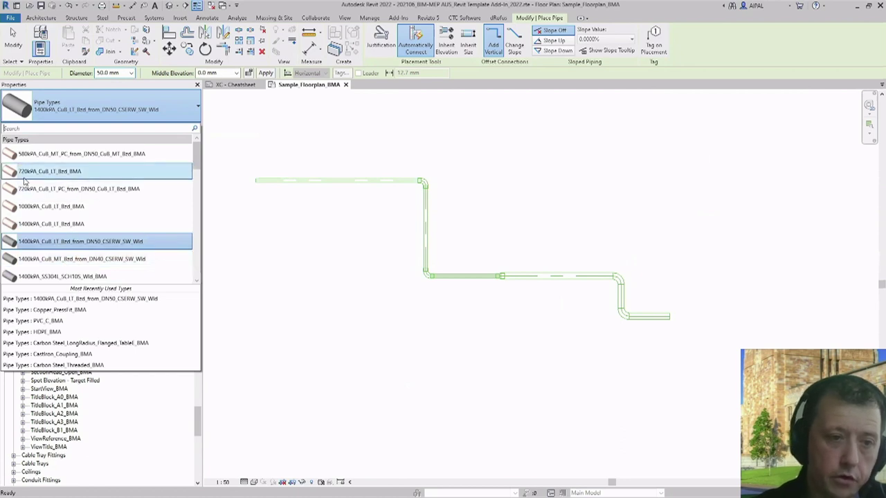
drag(30, 205, 29, 206)
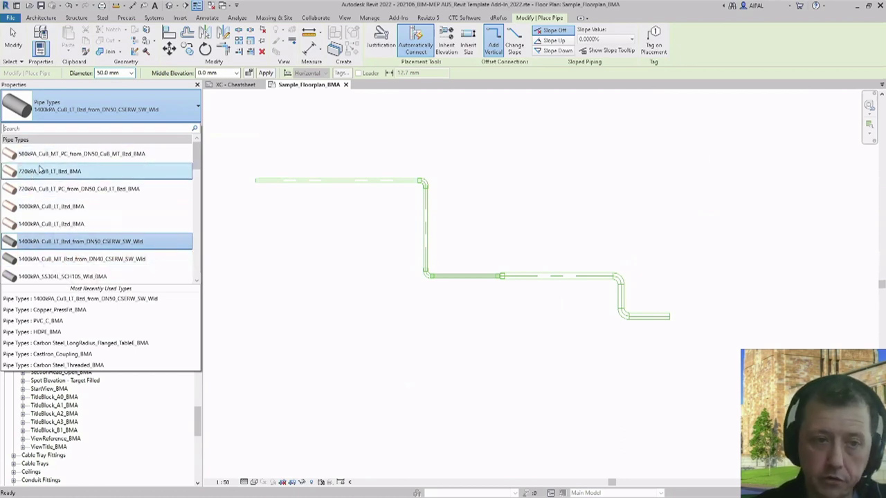
mouse_move(101, 193)
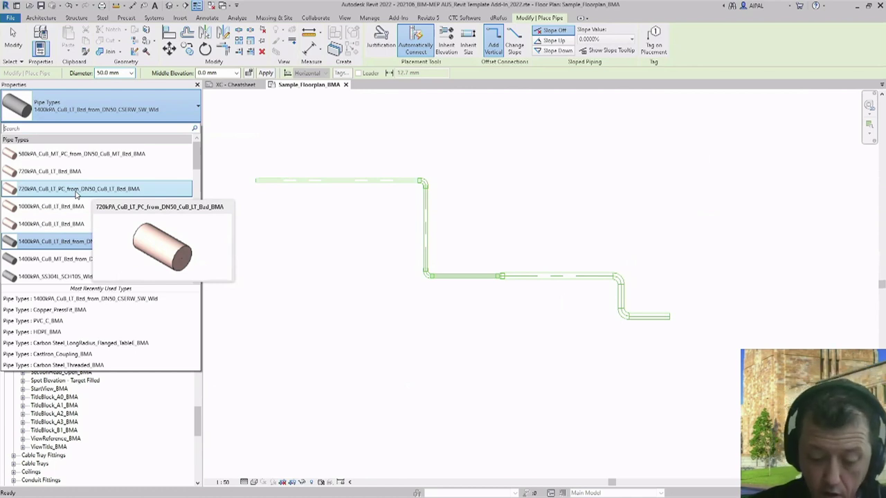
click(76, 189)
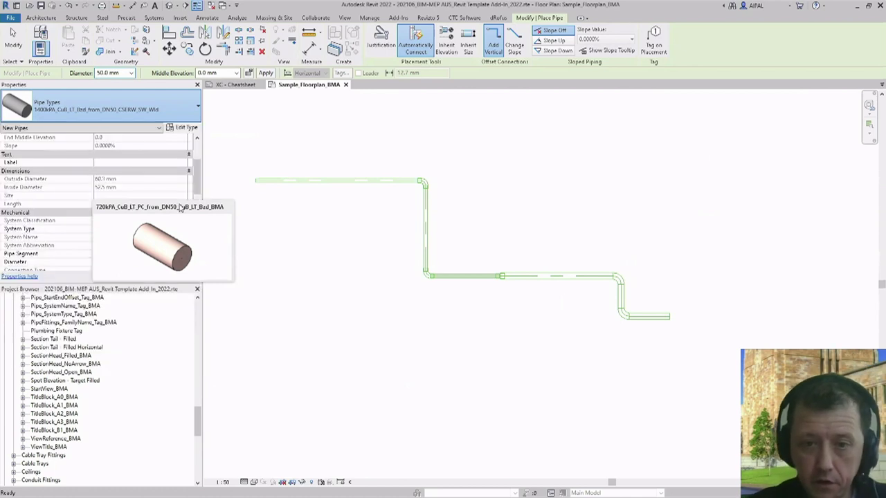
key(Escape)
Step: Examine how the pipes fit into the lower elbow of the 40 mm section, and inspect the vertical pipe's properties
scroll(419, 263, up, 5)
scroll(507, 303, up, 3)
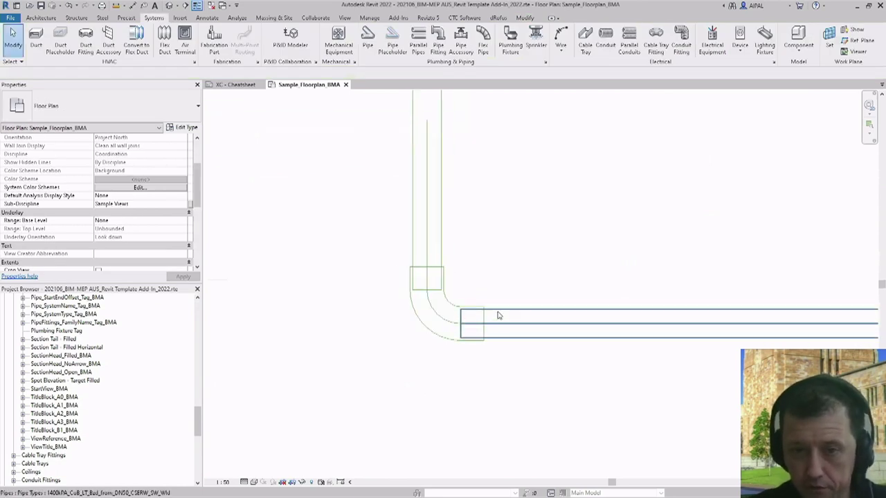
scroll(470, 291, up, 2)
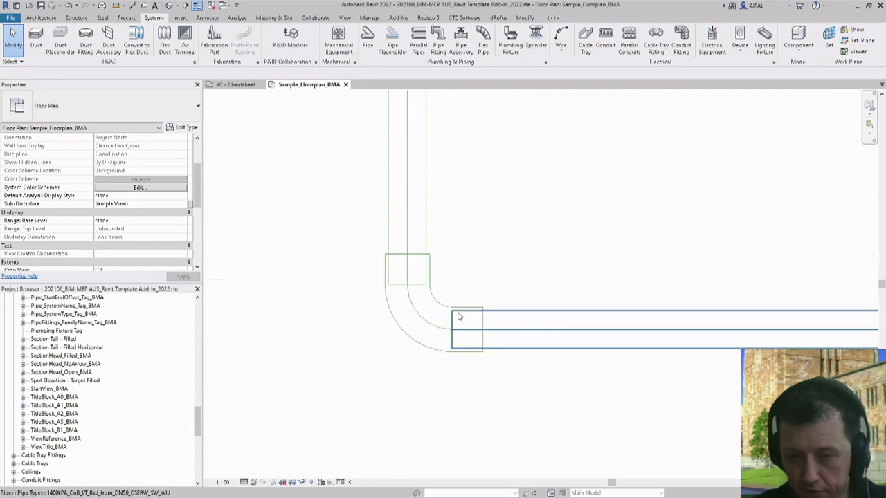
scroll(362, 323, down, 2)
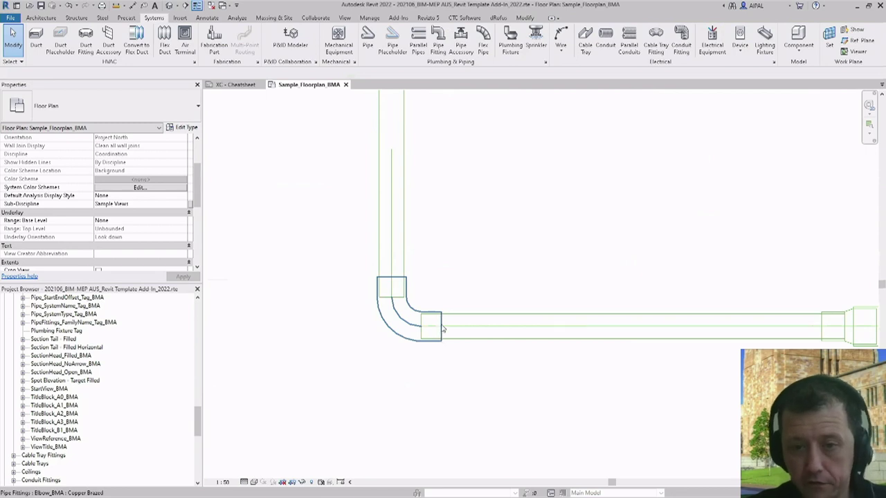
scroll(505, 422, down, 2)
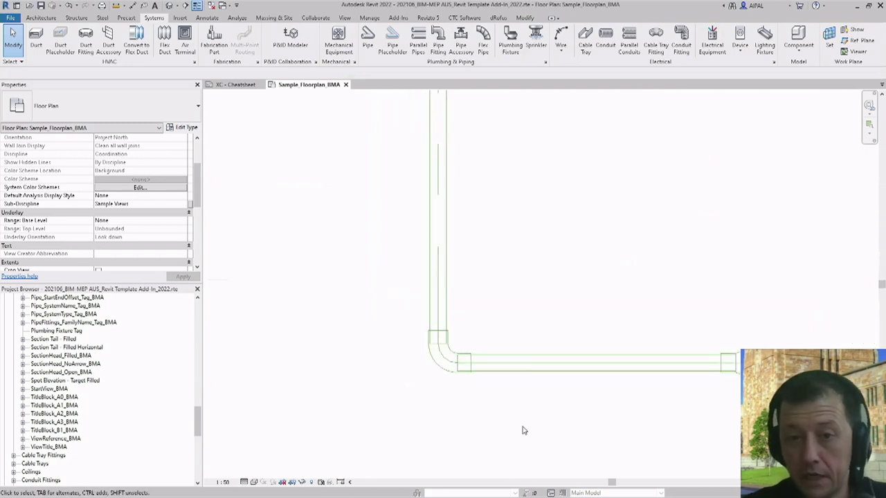
click(486, 331)
key(Escape)
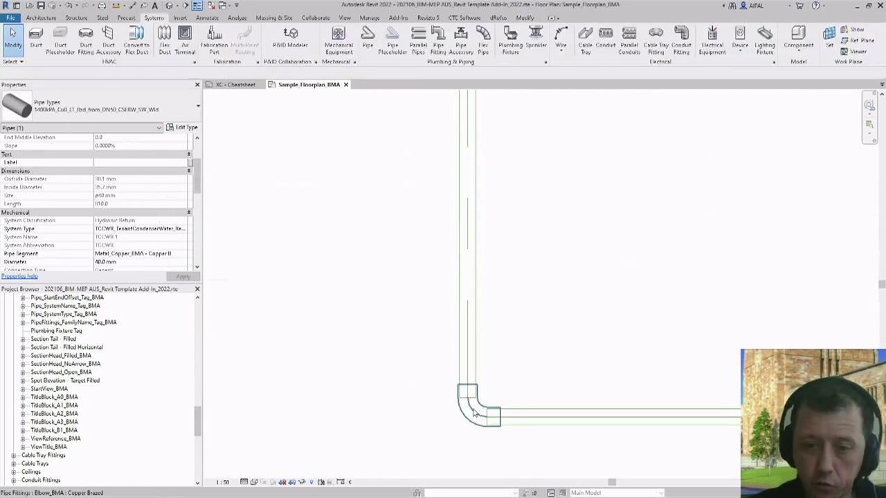
scroll(478, 387, up, 3)
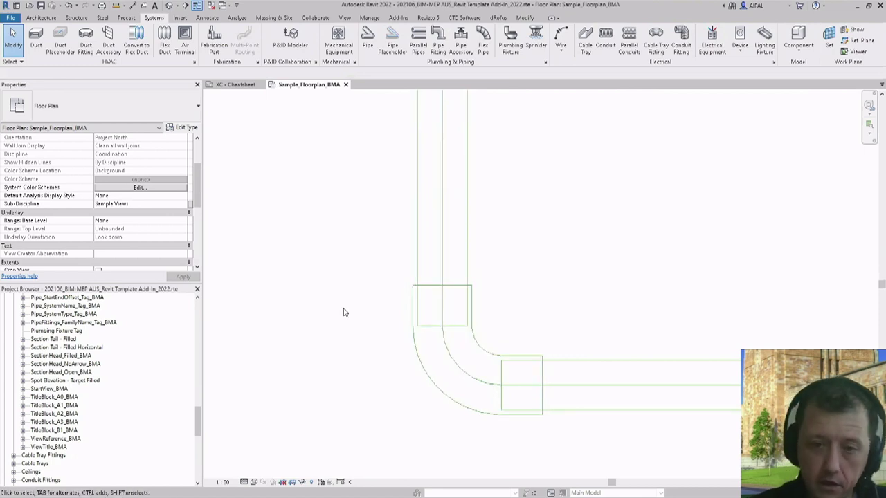
scroll(589, 433, down, 5)
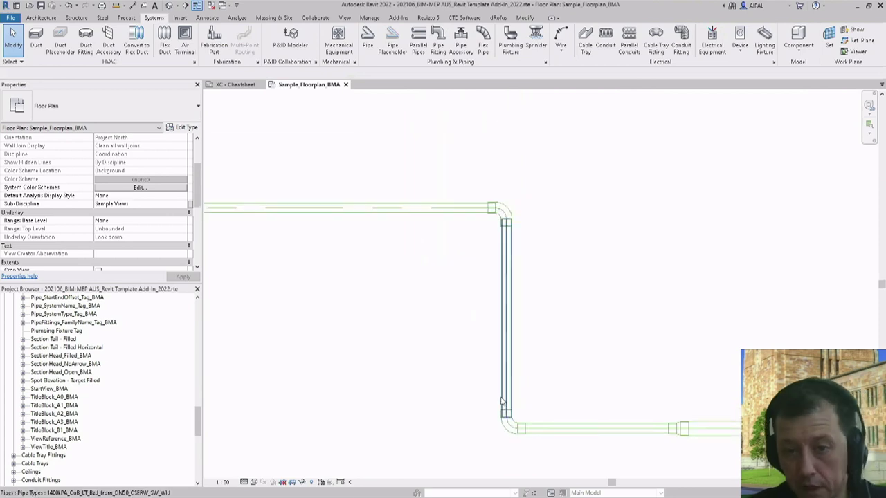
scroll(511, 374, up, 2)
click(580, 350)
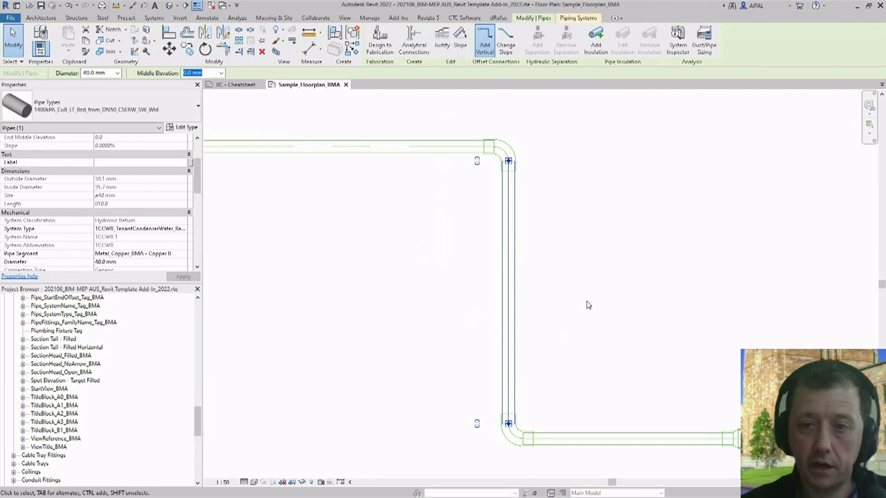
key(Escape)
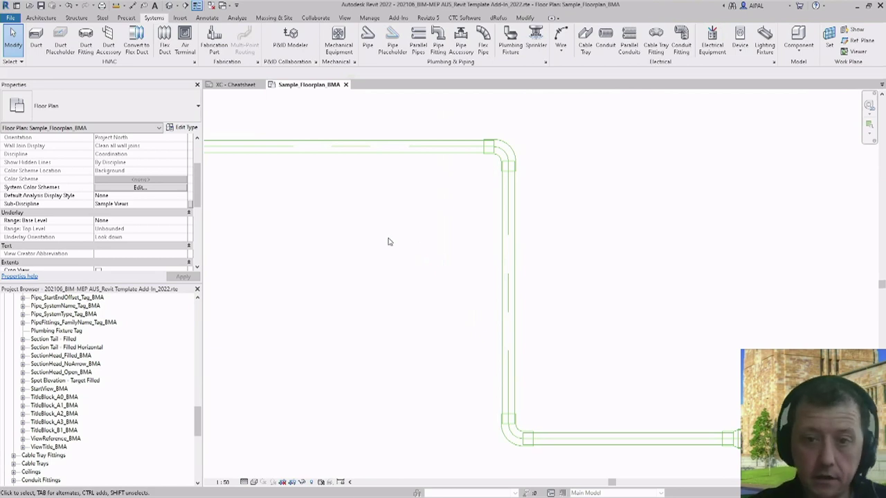
Step: Delete the entire test pipe run, including its elbows and reducer, from the floor plan
scroll(388, 242, down, 4)
drag(599, 350, 300, 192)
key(Delete)
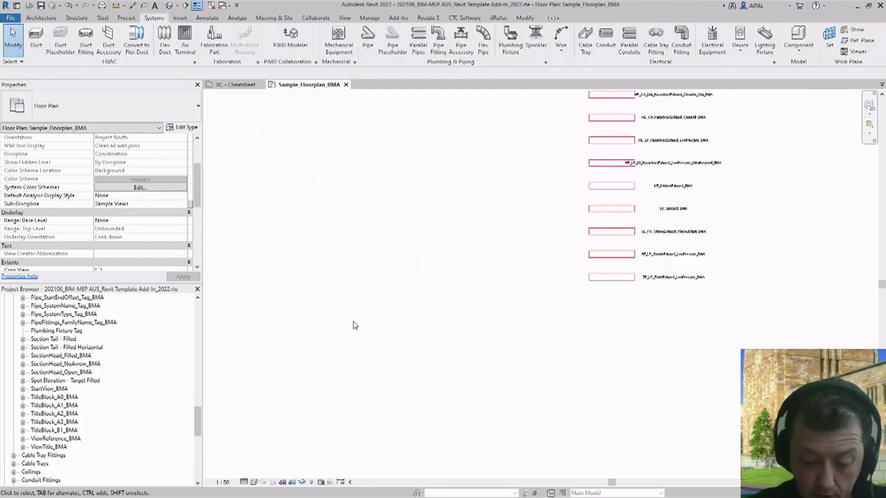
Step: Review the cable basket, ladder and tray types available for the LV_BMA sample under Cable Tray Service Types, and clear the selection
scroll(342, 364, down, 2)
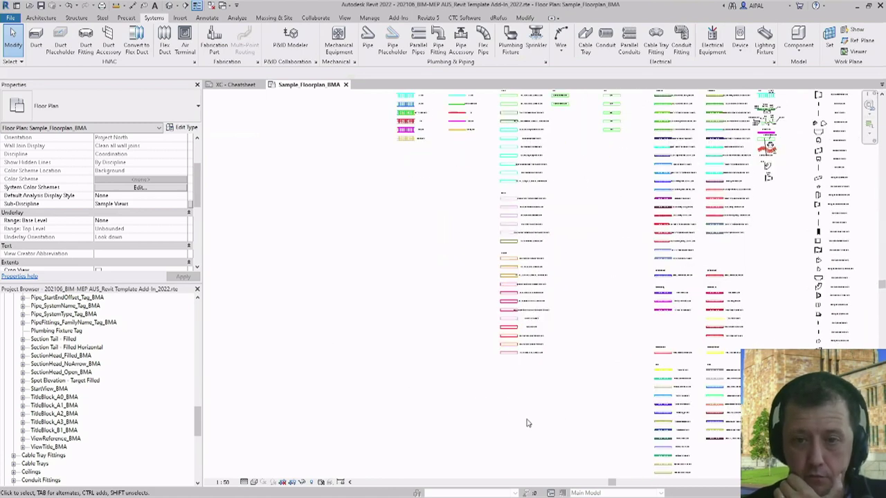
scroll(519, 394, down, 1)
scroll(434, 135, up, 5)
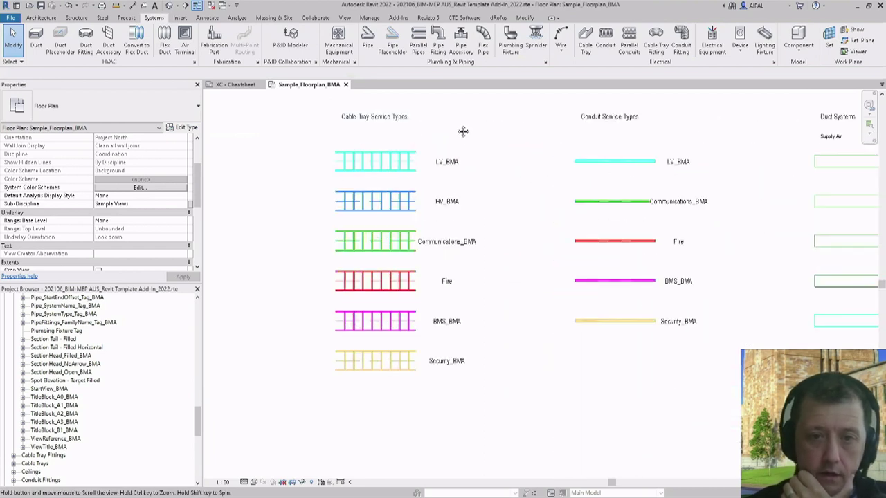
scroll(456, 138, up, 1)
scroll(456, 141, up, 1)
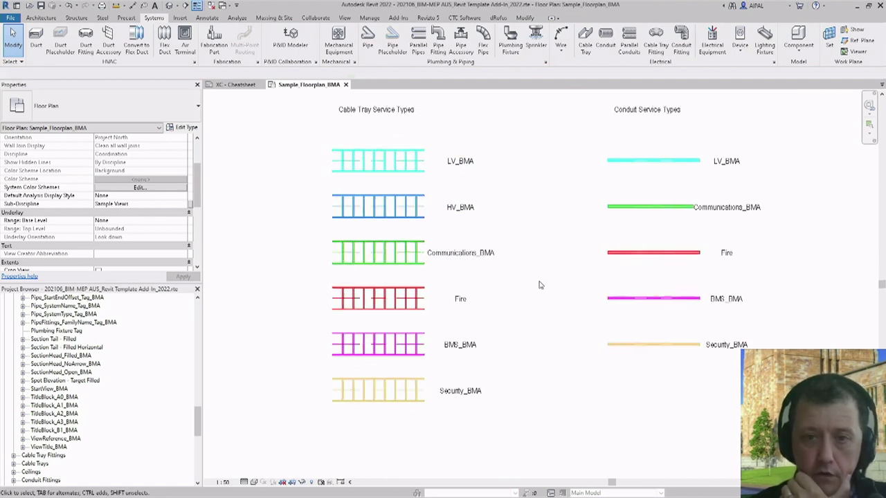
click(378, 173)
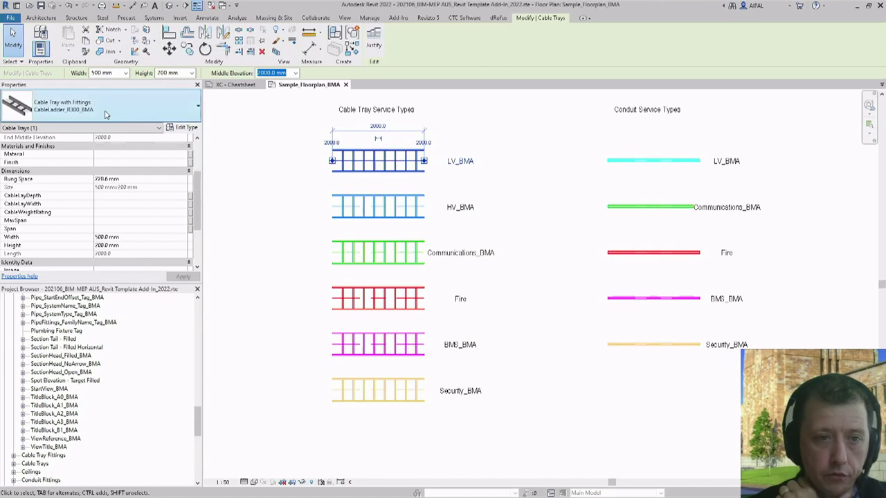
click(106, 114)
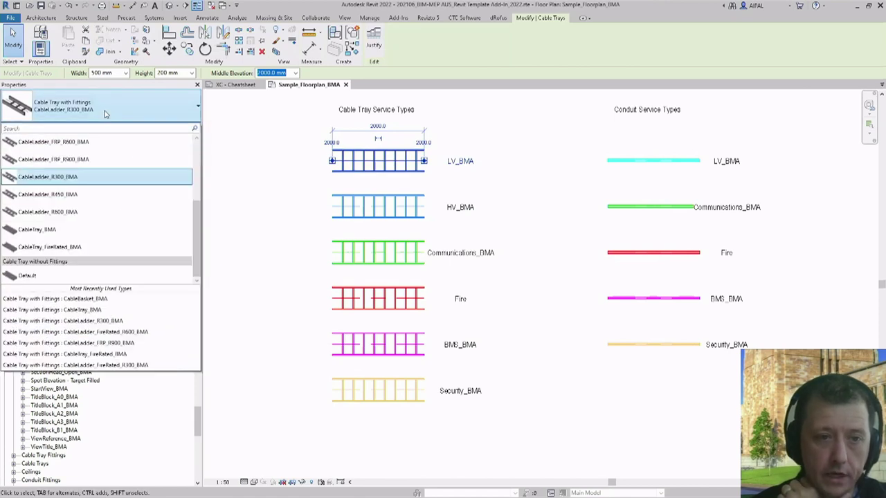
scroll(113, 178, up, 2)
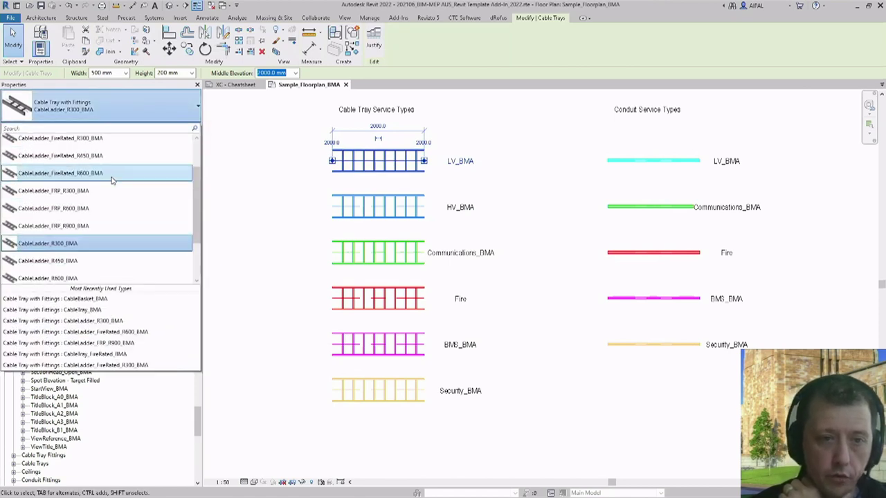
scroll(113, 180, up, 2)
scroll(113, 180, up, 1)
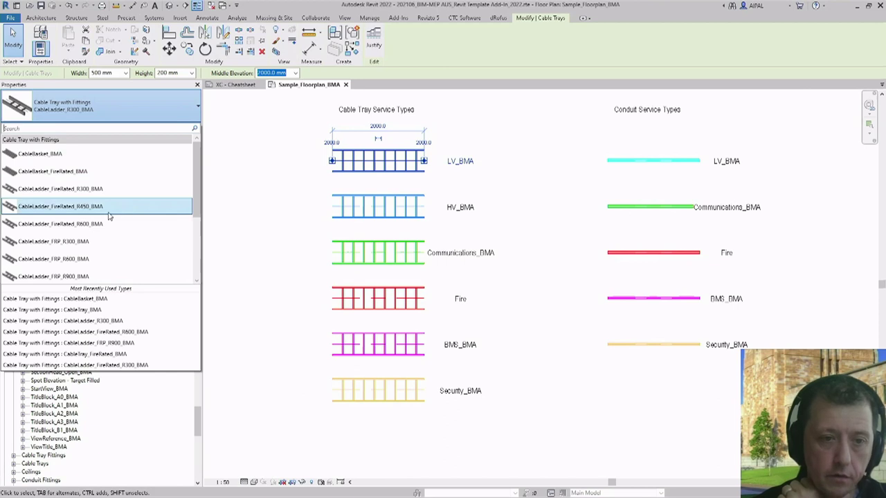
scroll(124, 190, down, 1)
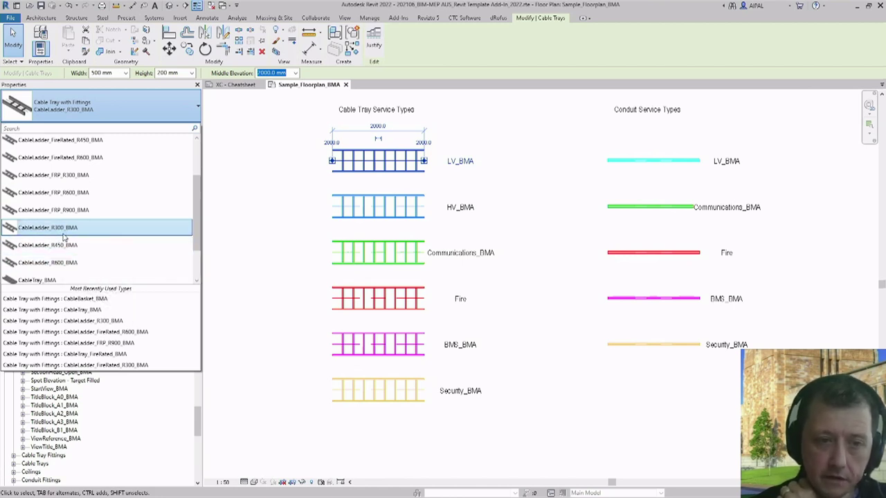
scroll(109, 220, down, 1)
drag(194, 242, 203, 176)
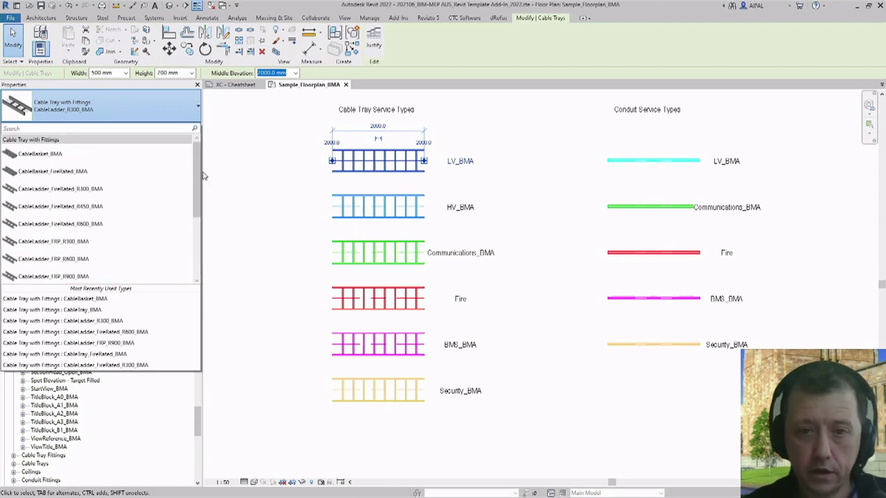
key(Escape)
key(Escape)
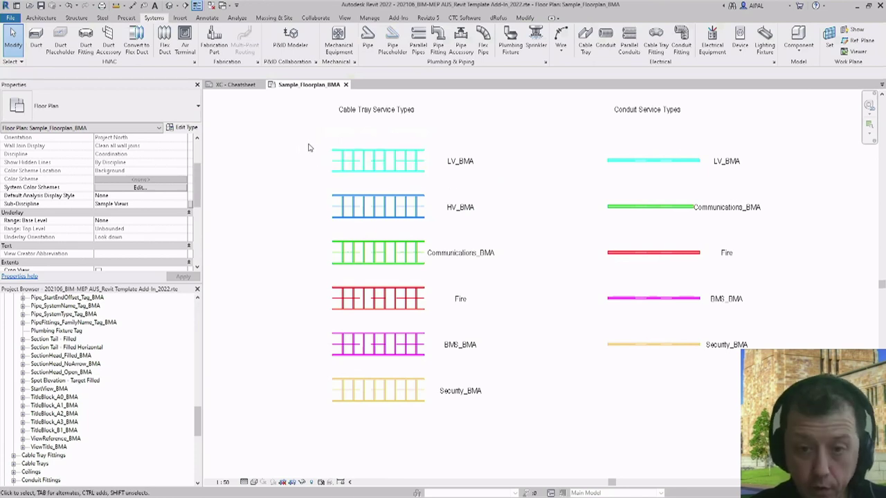
Step: Start cable tray placement with the CableBasket_BMA type at 300 mm width and 100 mm height
scroll(288, 147, down, 8)
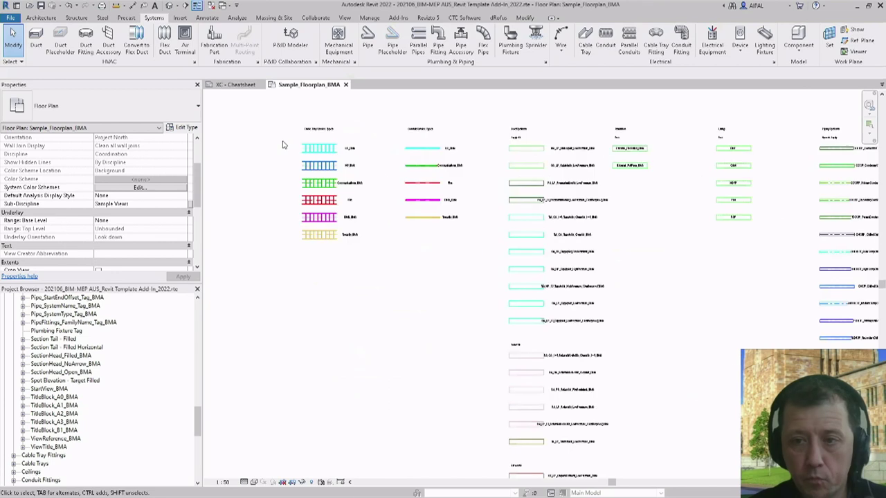
scroll(330, 293, up, 4)
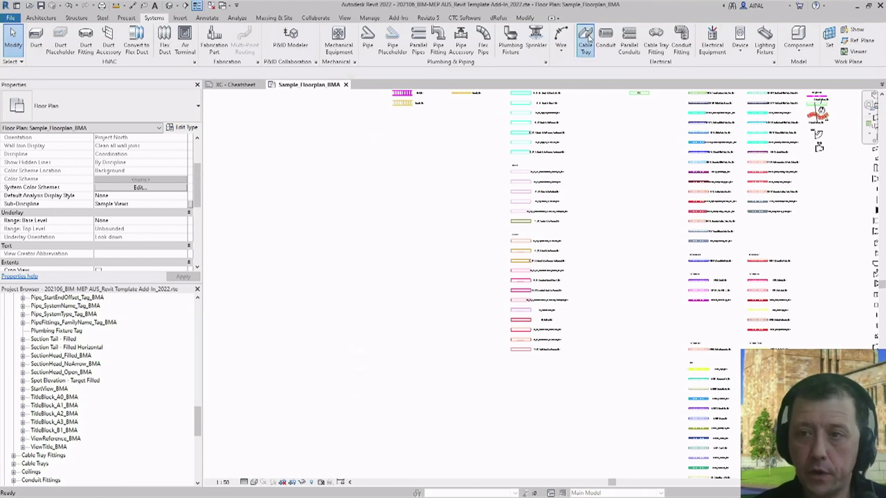
click(585, 42)
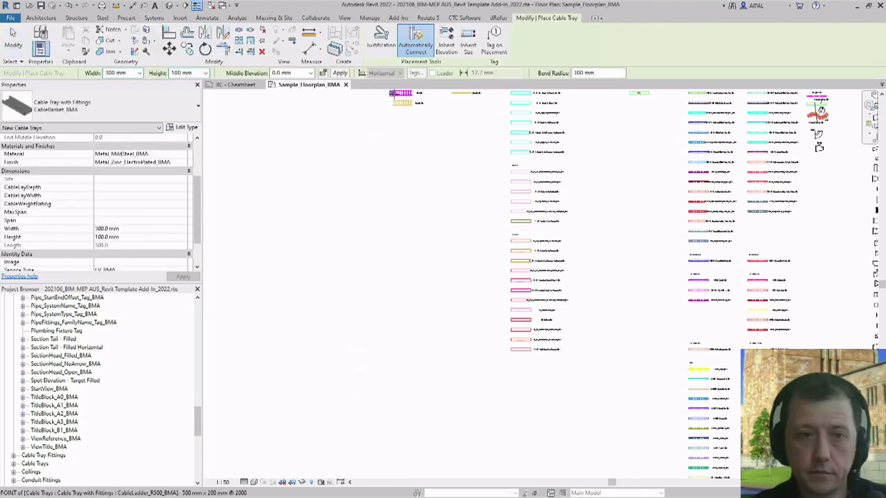
Step: Draw a 300 × 100 mm CableTray_BMA run at 0 mm elevation in the plan's empty area, going right, down, right and up
click(102, 111)
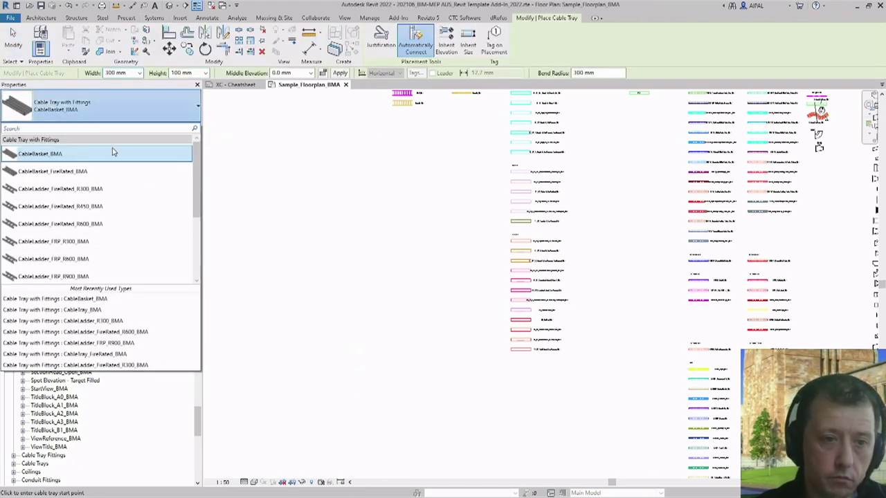
scroll(111, 180, down, 5)
click(76, 230)
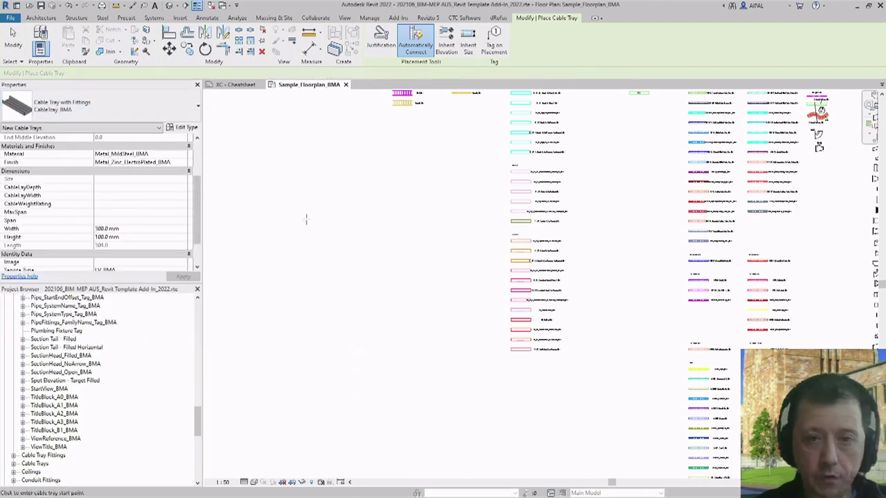
scroll(349, 246, down, 2)
scroll(328, 328, up, 3)
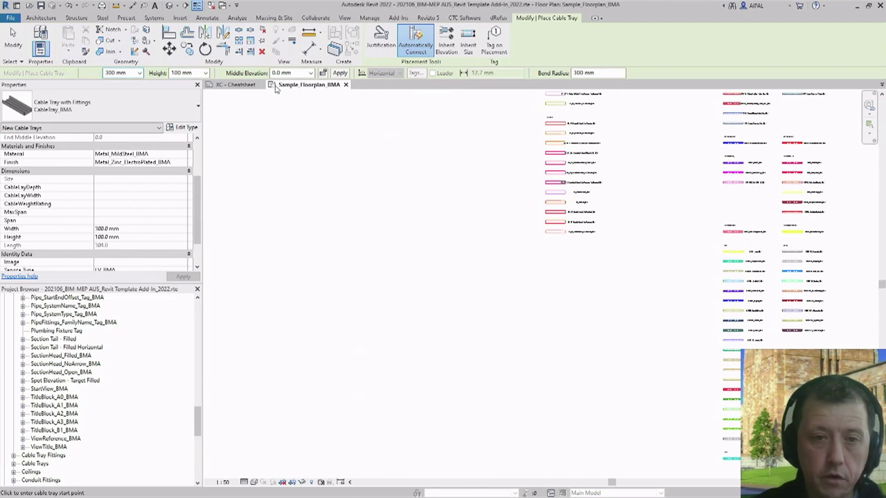
click(365, 328)
click(426, 329)
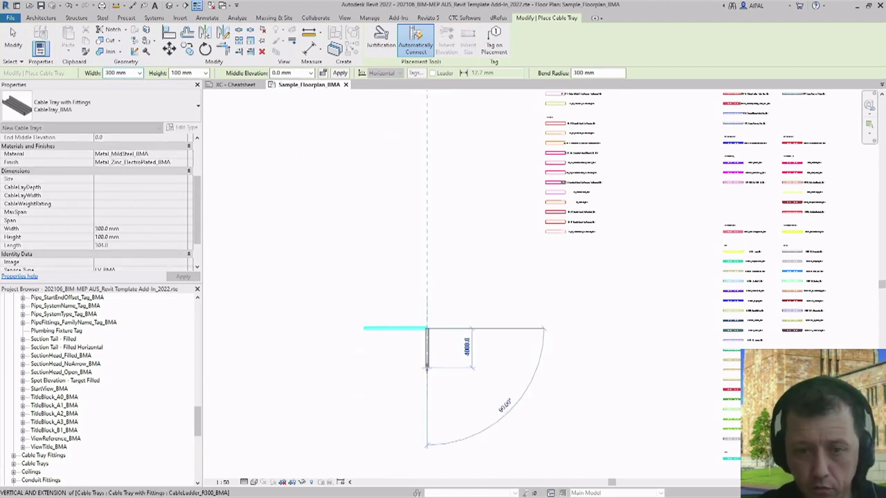
scroll(428, 368, up, 4)
click(427, 367)
click(479, 367)
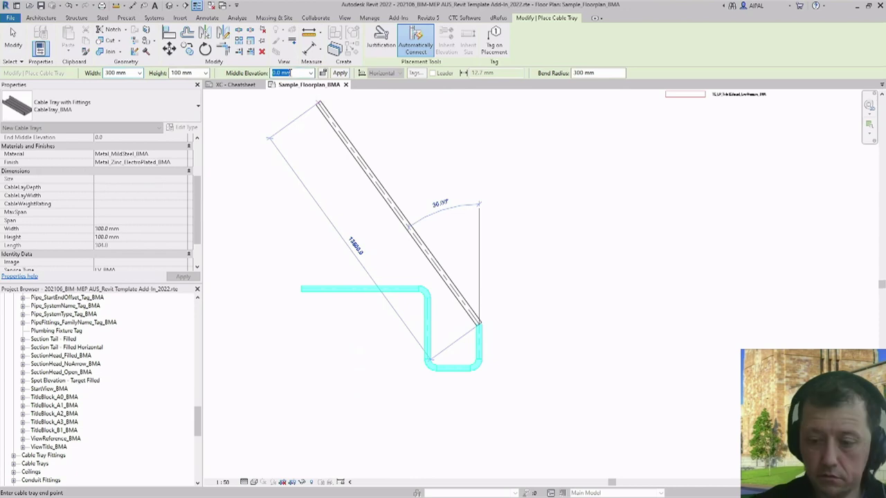
Step: Set the middle elevation to 2000 mm and continue the tray run about 1500 mm upward in plan, ending with a leg to the right
text(2000)
key(Return)
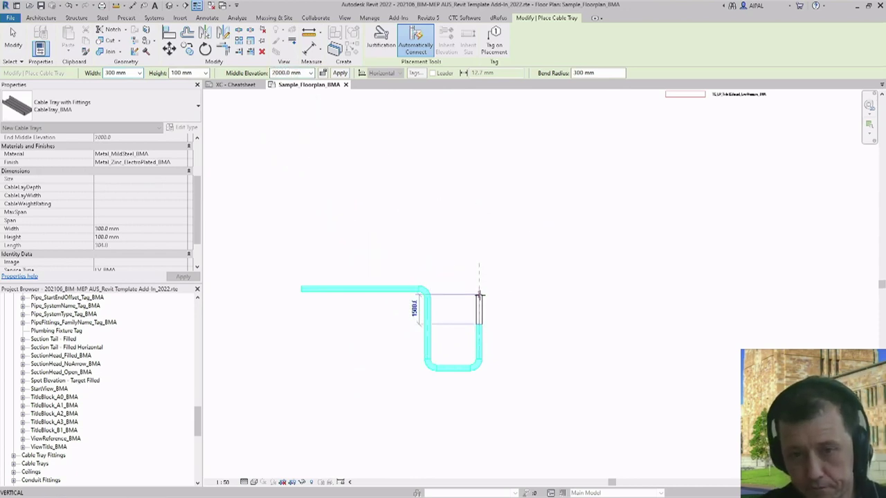
click(479, 296)
click(531, 295)
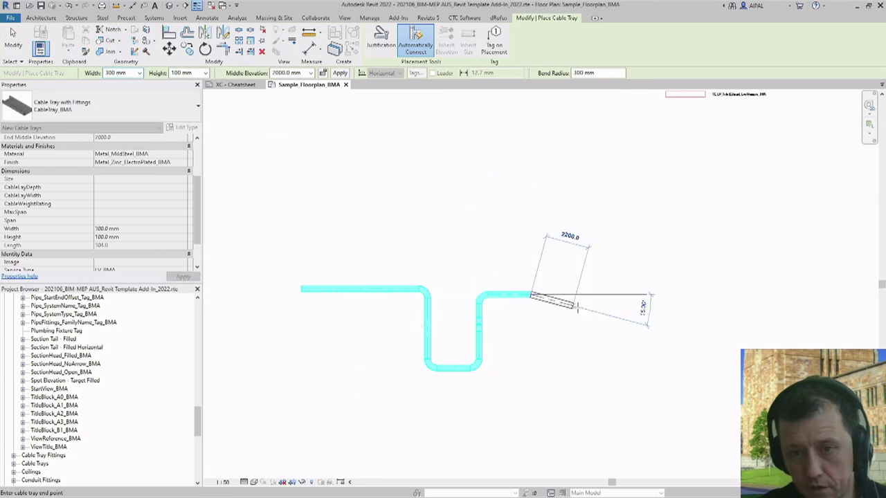
key(Escape)
key(Escape)
Step: Show the whole new cable tray run in a 3D view cropped to it with a section box
drag(566, 400, 347, 264)
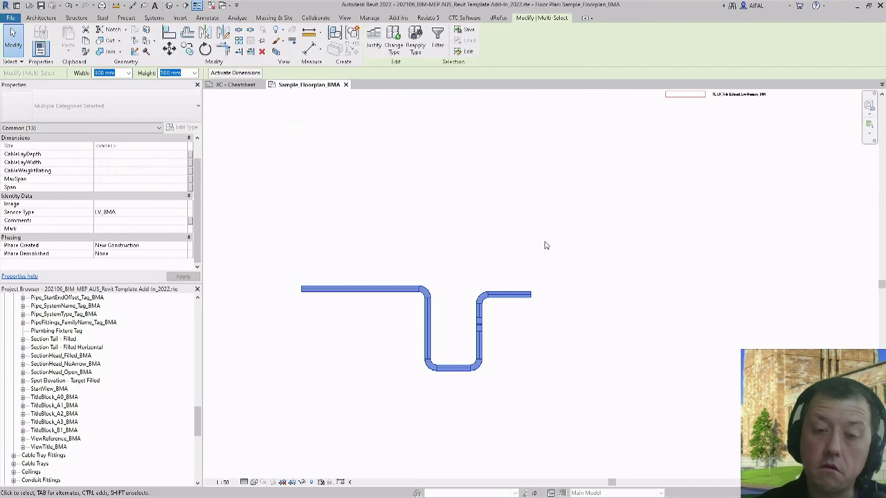
click(276, 53)
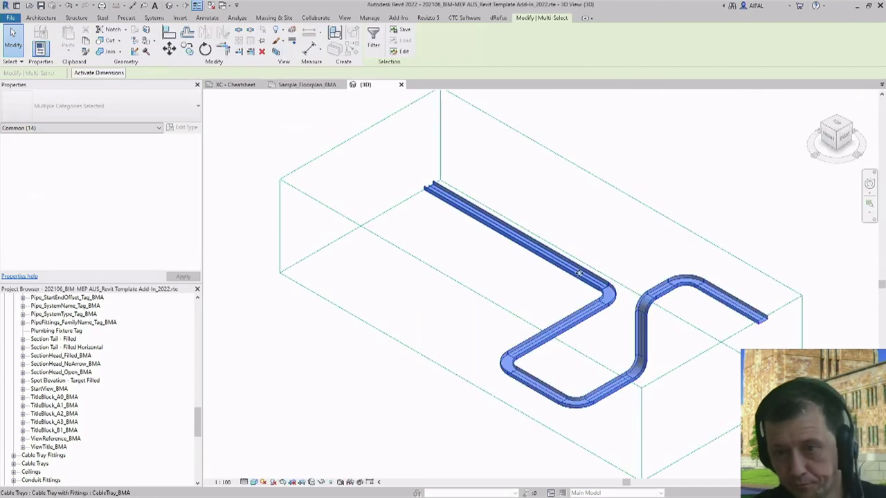
click(583, 246)
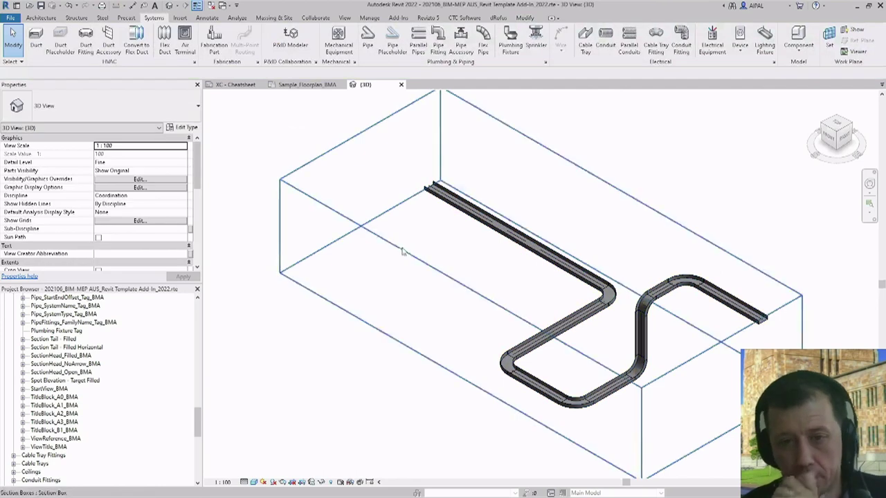
shift+middle_drag(401, 277, 558, 319)
middle_drag(651, 386, 607, 376)
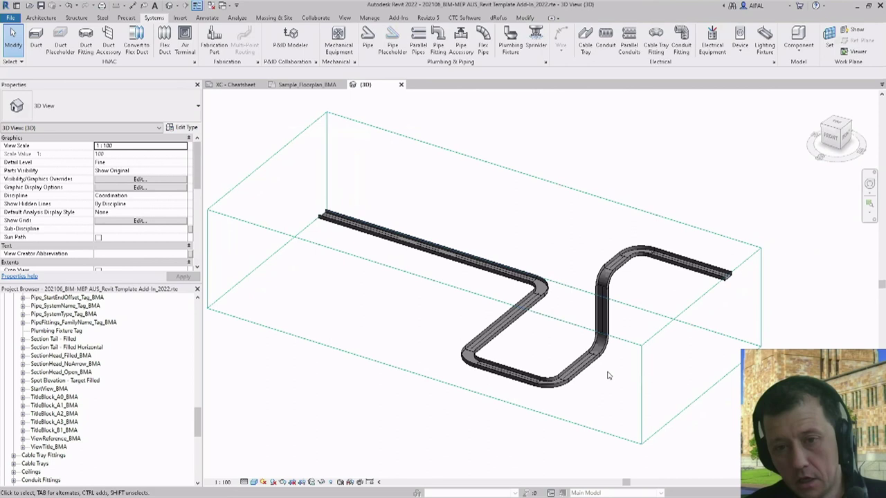
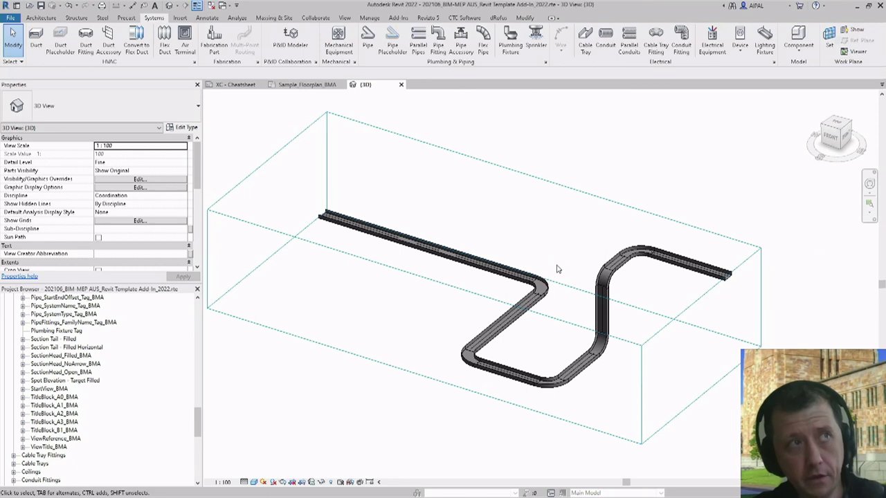
Step: Turn on Clearance Visibility for the first horizontal bend of the tray run
scroll(545, 291, up, 3)
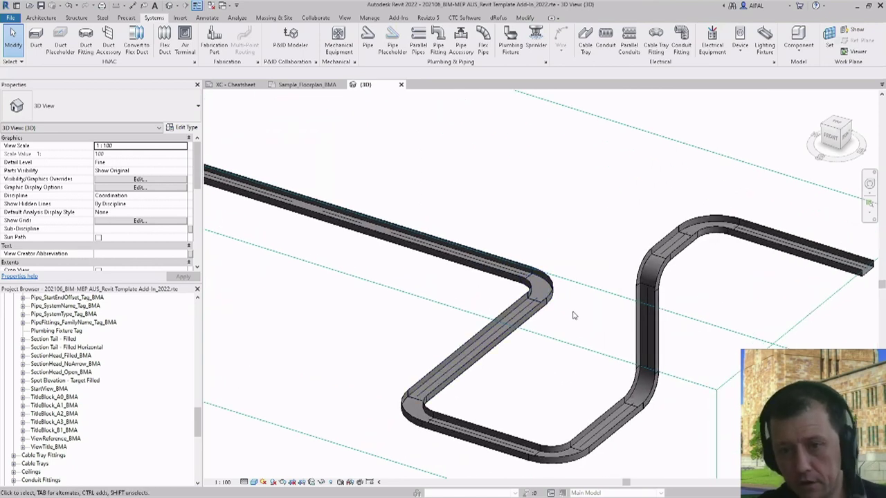
scroll(578, 298, down, 3)
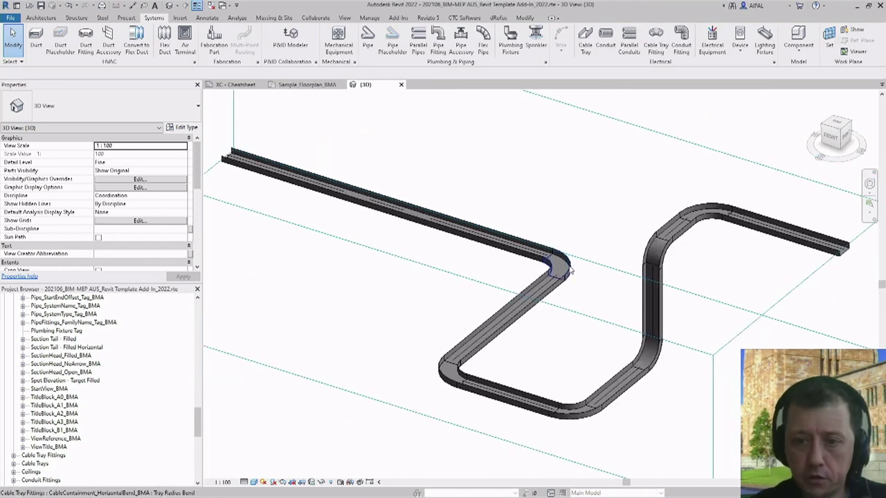
click(569, 274)
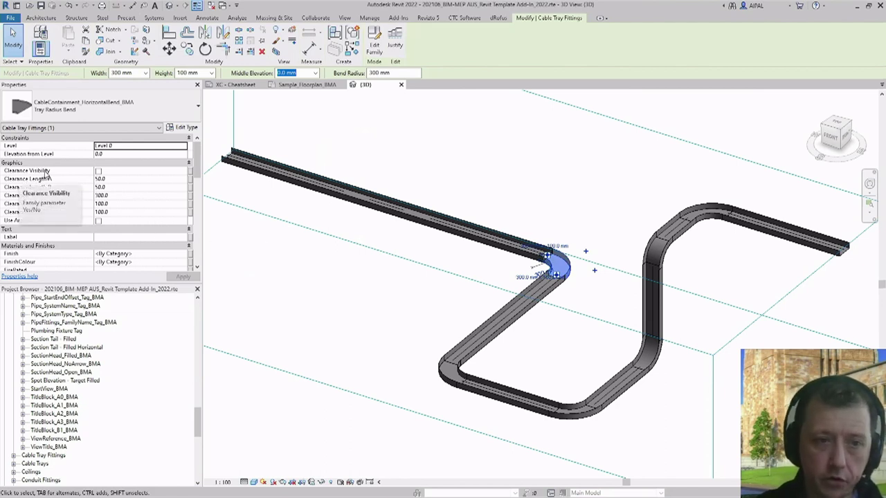
click(98, 171)
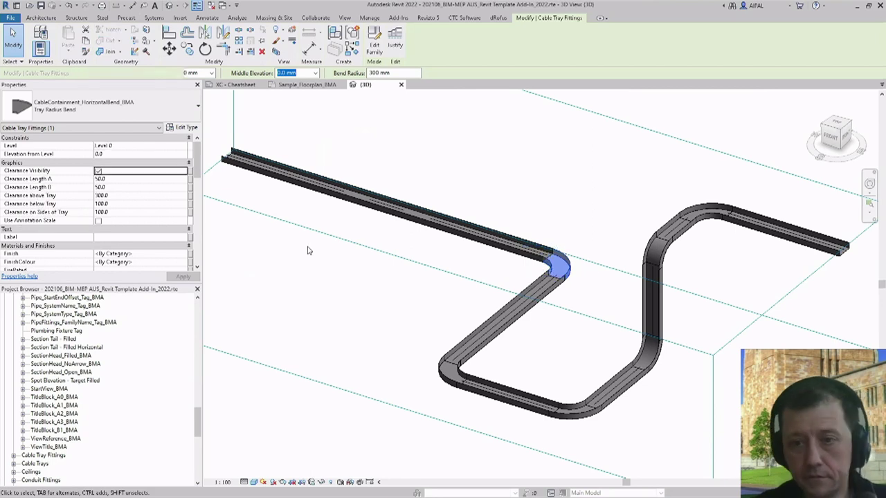
click(443, 306)
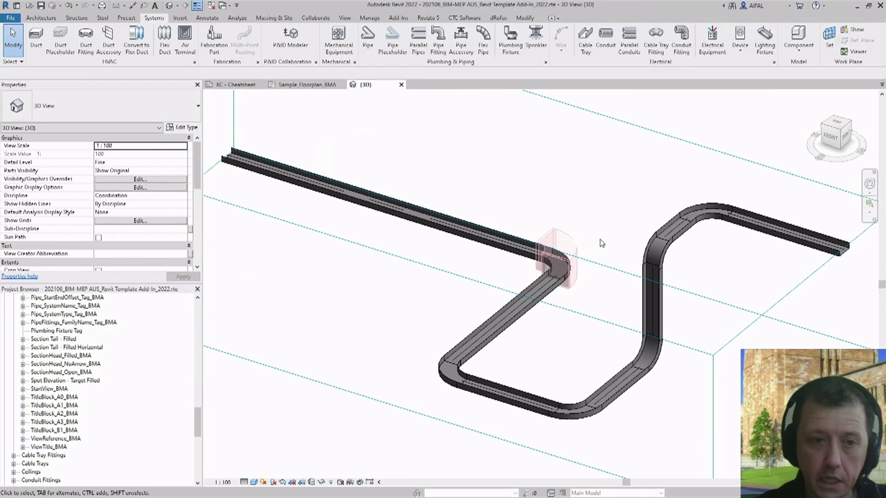
Step: Set the first horizontal bend's Clearance above Tray to 200 mm and increase it to 500 mm
click(561, 250)
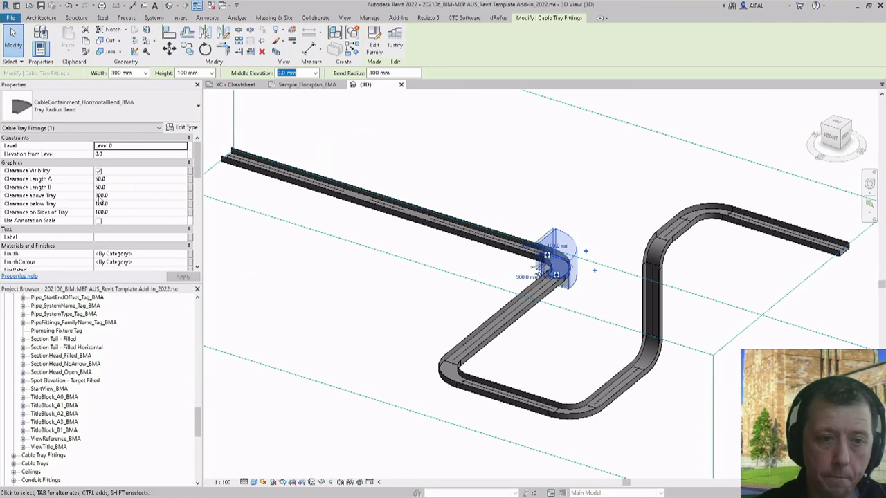
click(115, 197)
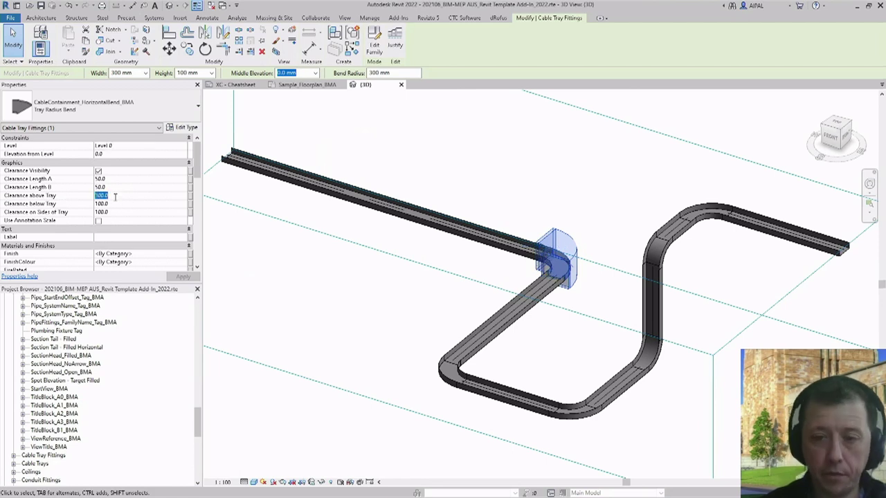
text(200)
key(Return)
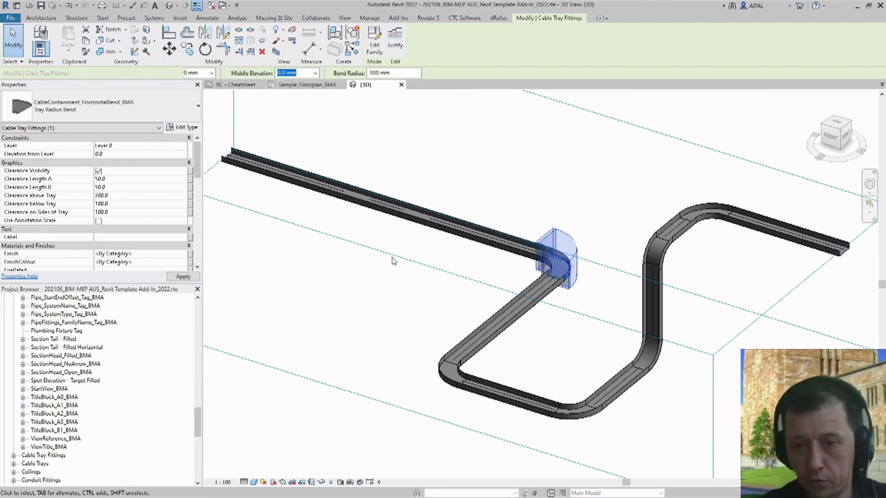
scroll(513, 285, up, 2)
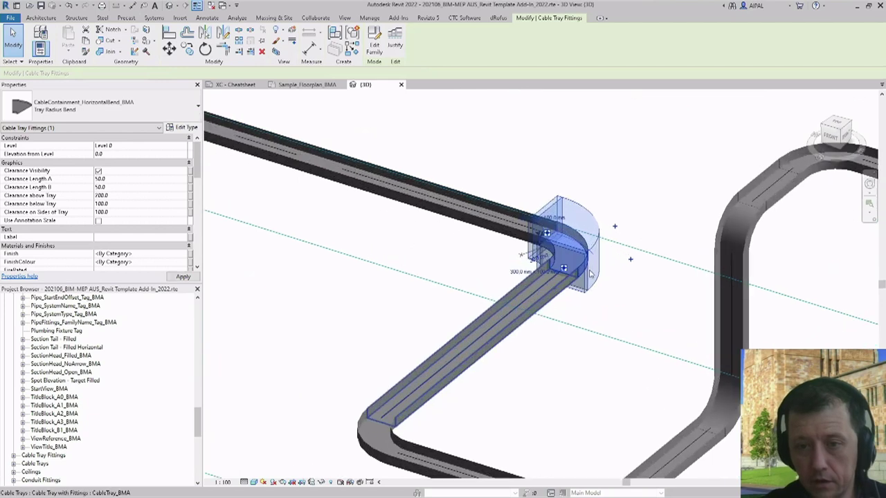
click(126, 196)
text(500)
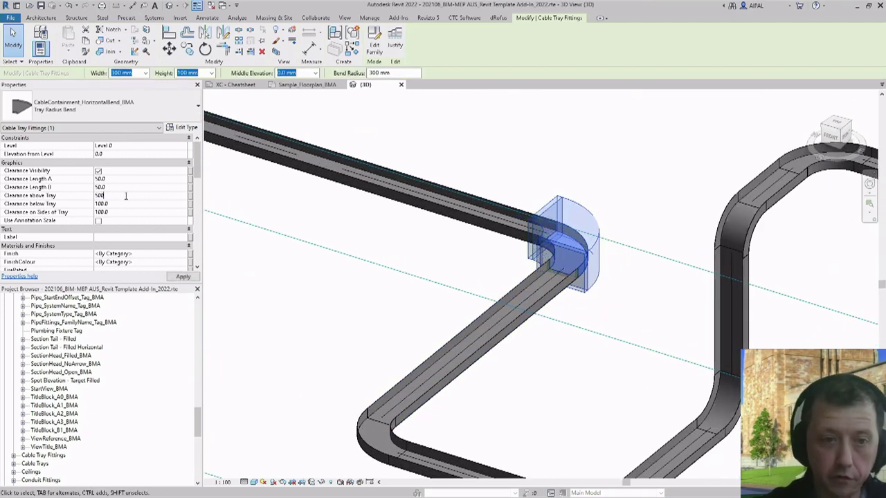
key(Return)
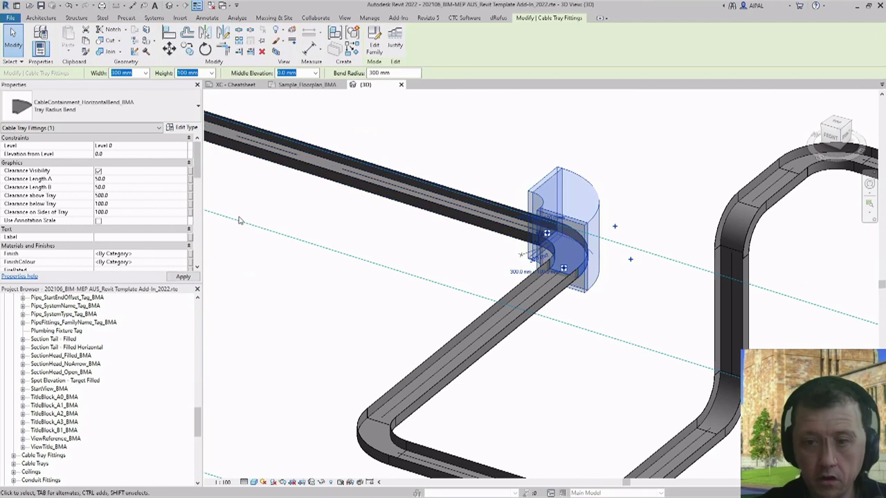
Step: Set the bend's Clearance below Tray and Clearance on Sides of Tray to 200 mm each
click(118, 204)
text(200.0)
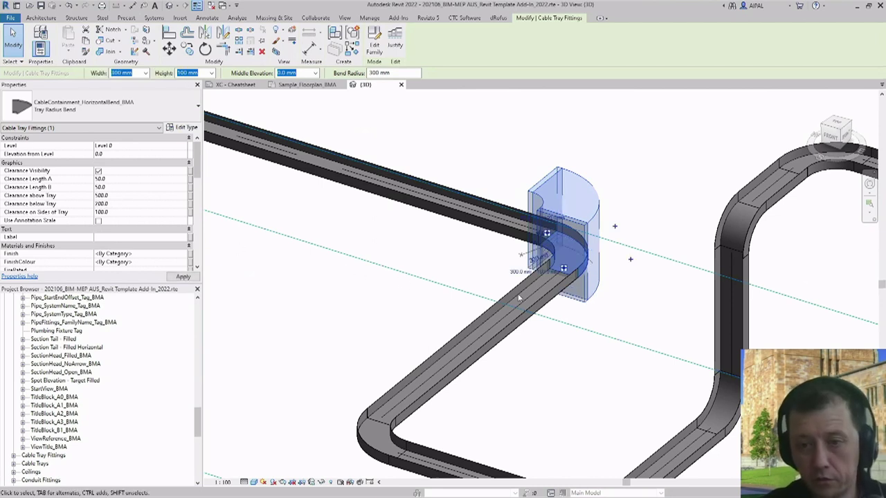
click(115, 212)
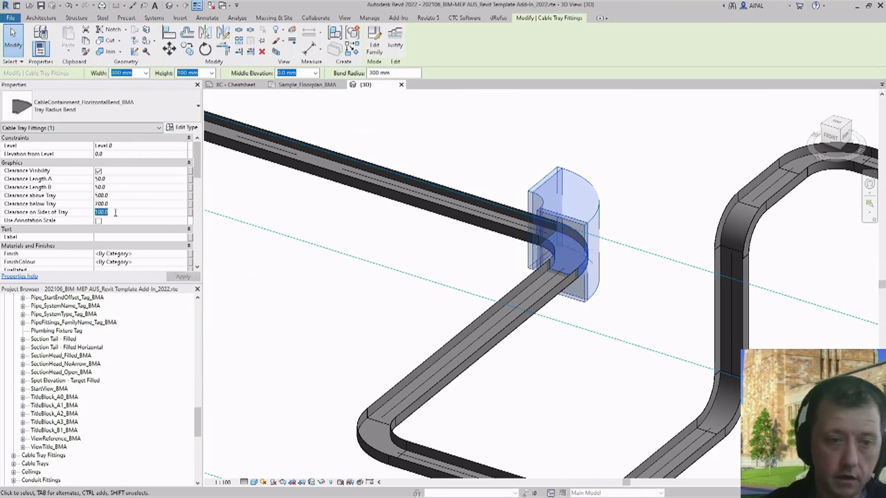
text(200.0)
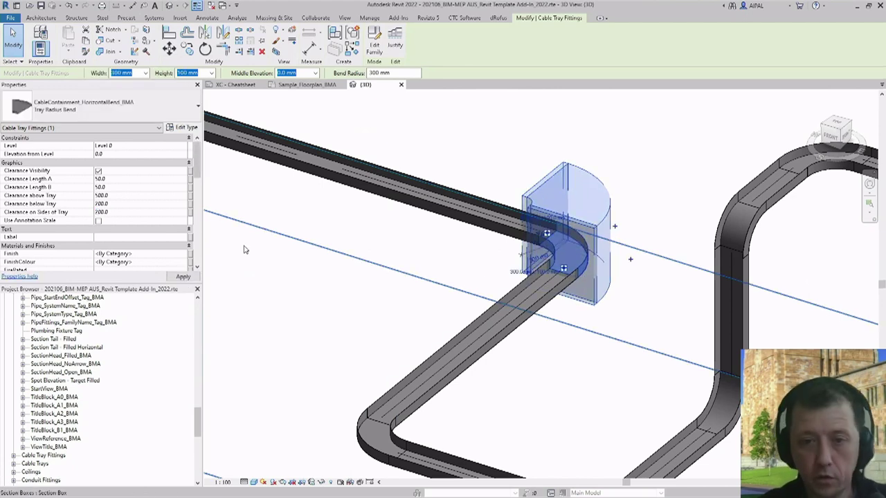
Step: Set the bend's Clearance above Tray to 300 mm and deselect the fitting
click(128, 196)
text(100.0)
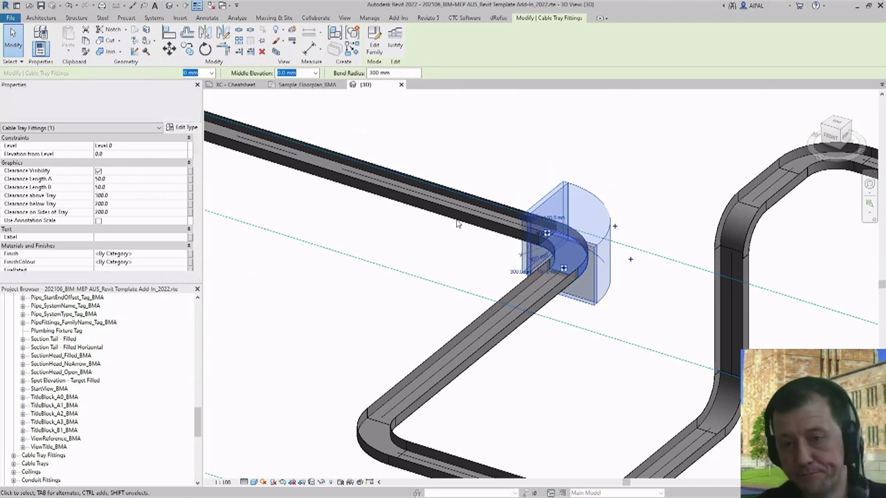
click(651, 204)
scroll(651, 208, down, 2)
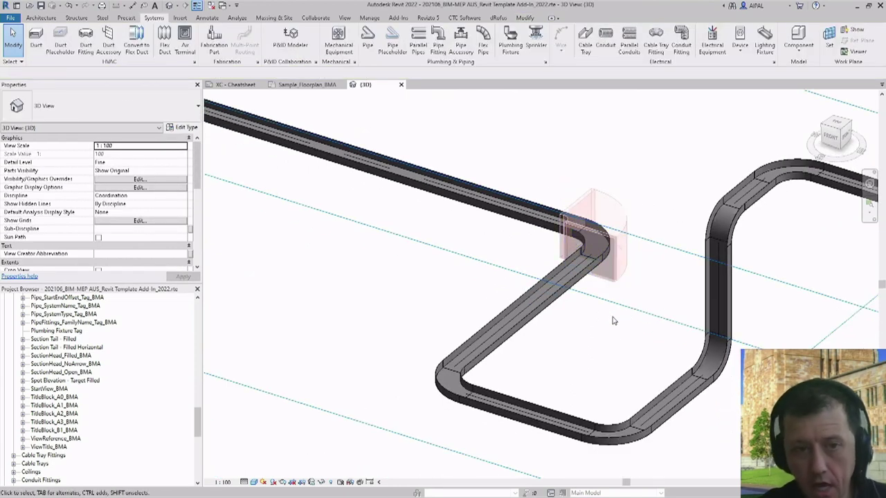
Step: Check the length dimension of the straight cable tray leading into the first horizontal bend
scroll(612, 320, down, 3)
mouse_move(511, 263)
middle_down()
mouse_move(522, 282)
mouse_move(502, 270)
middle_up()
scroll(503, 270, up, 2)
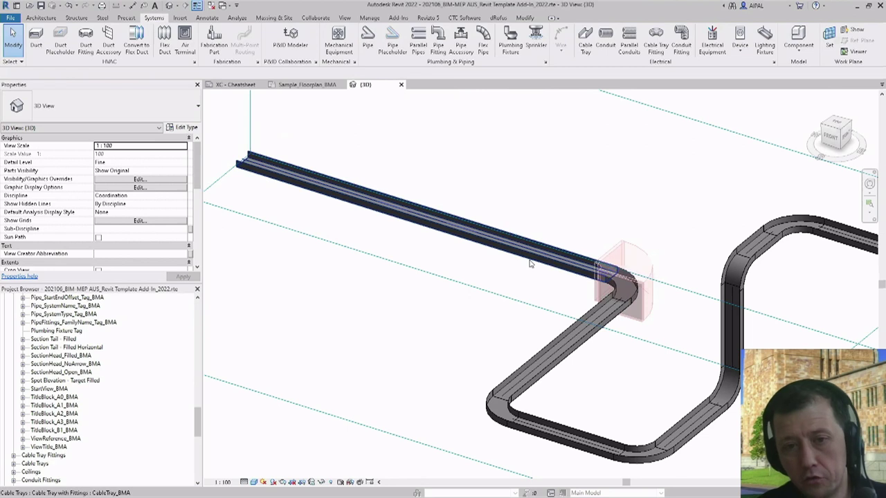
click(455, 232)
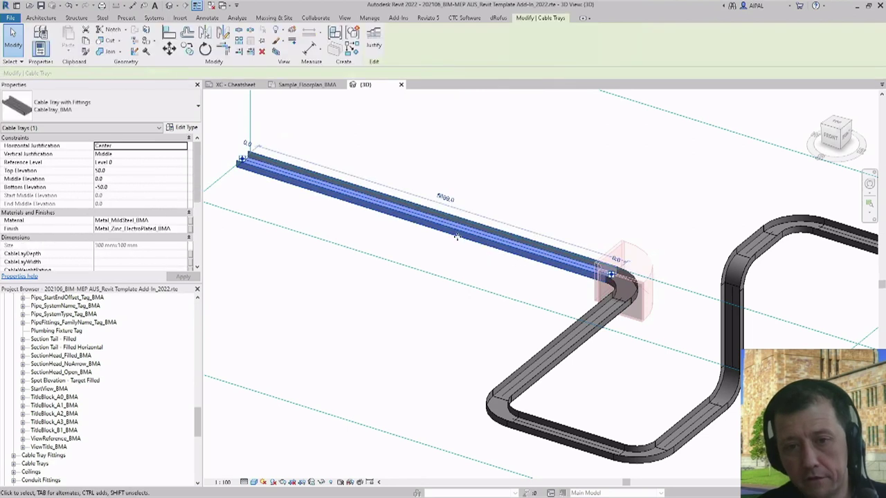
click(446, 200)
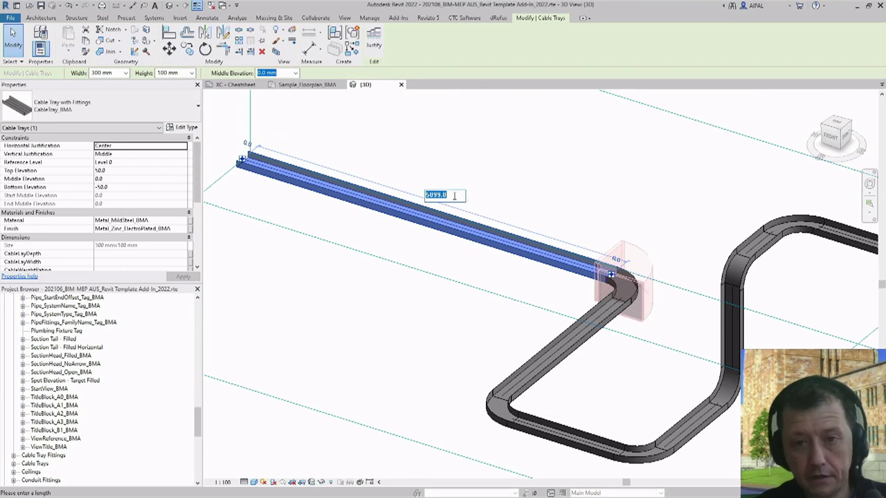
key(Return)
Step: Set Clearance Length A of the first horizontal bend to 5099 mm to match the adjoining straight tray
click(640, 247)
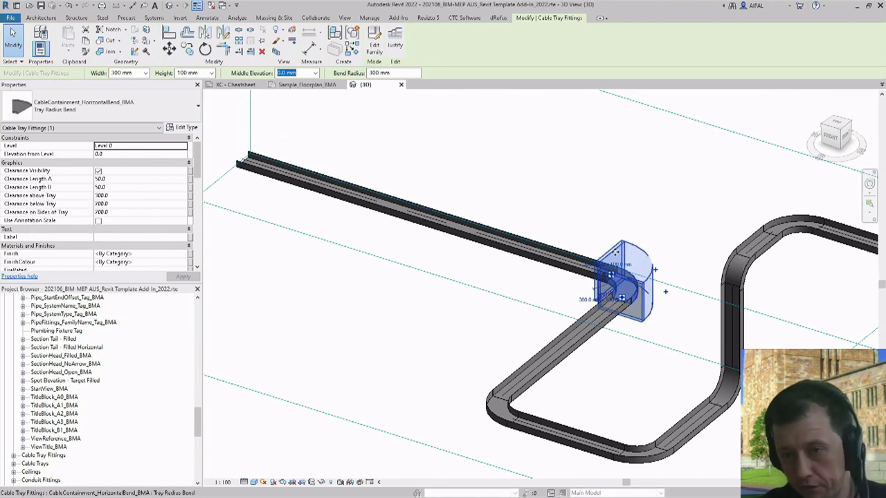
scroll(616, 253, up, 5)
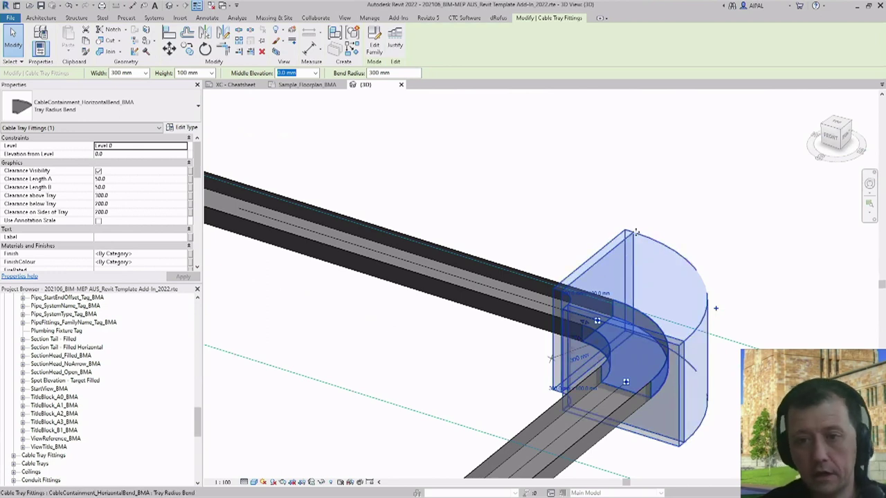
scroll(600, 264, down, 2)
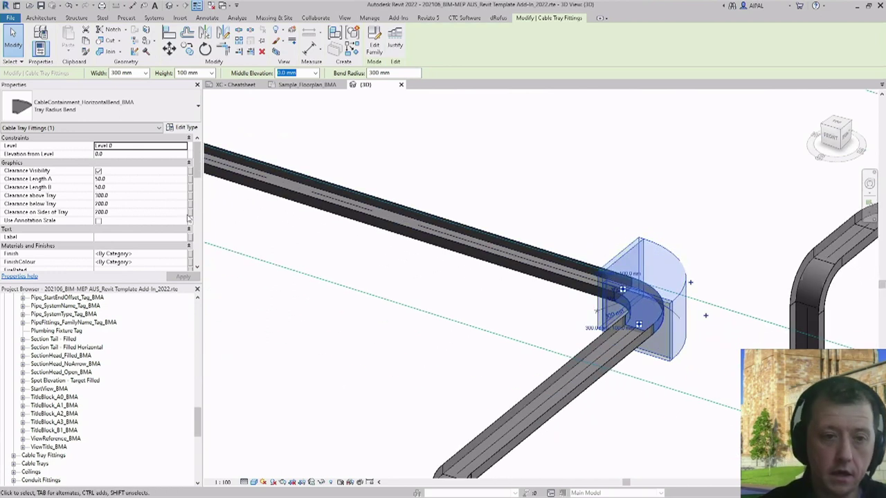
click(127, 180)
text(5000.0)
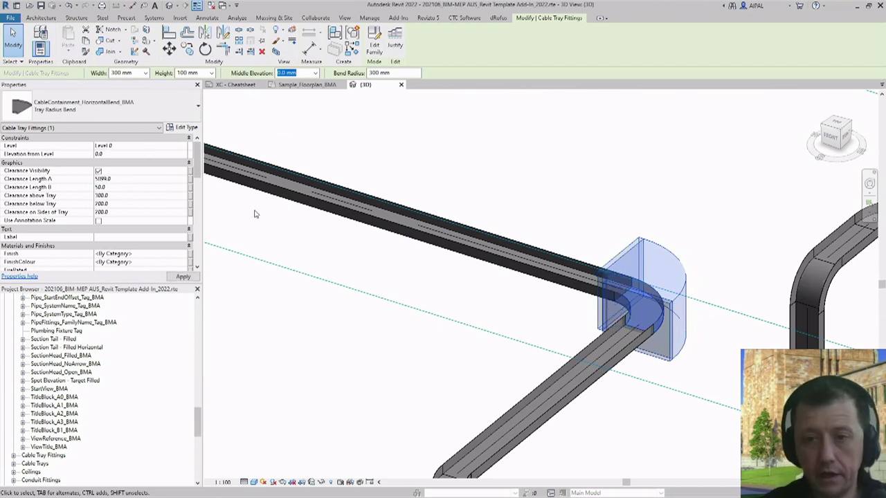
Step: Select the straight cable tray leading into the first horizontal bend, nudge it back and forth, and deselect it
scroll(599, 265, down, 3)
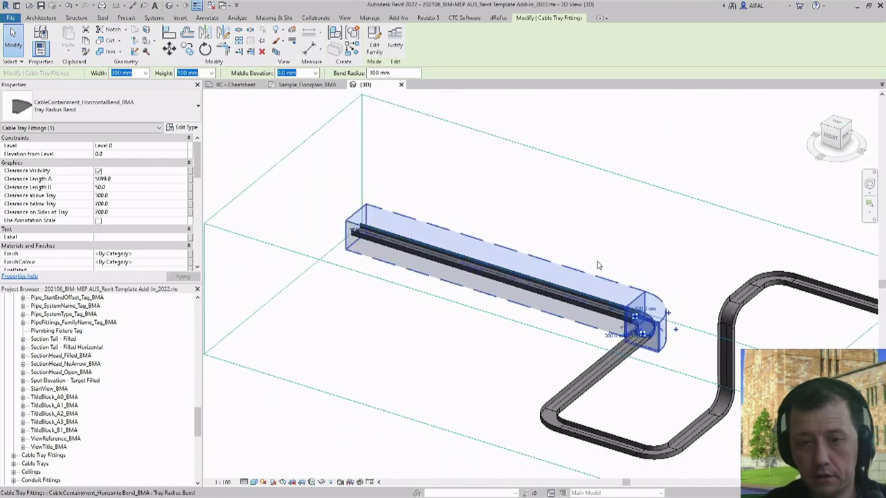
key(Escape)
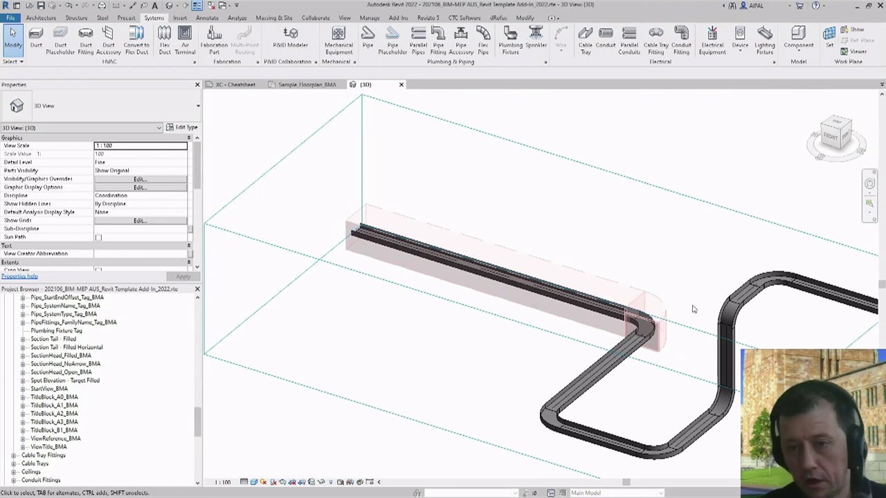
scroll(677, 304, up, 3)
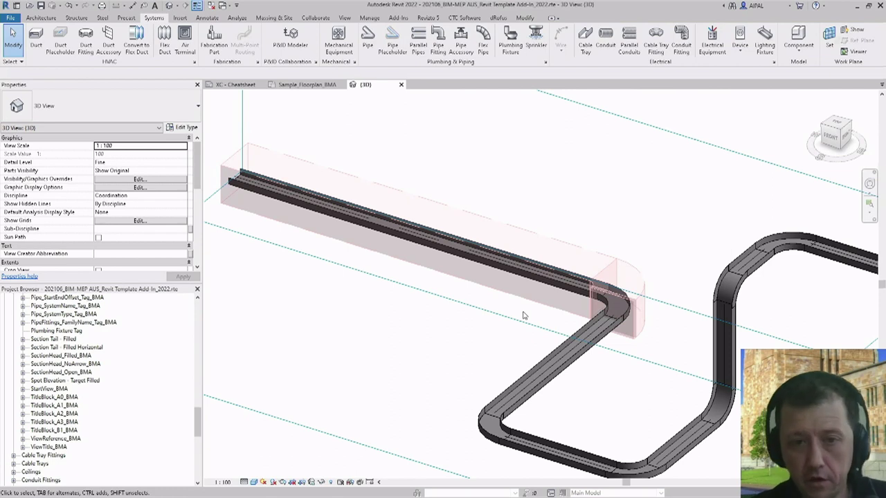
click(534, 282)
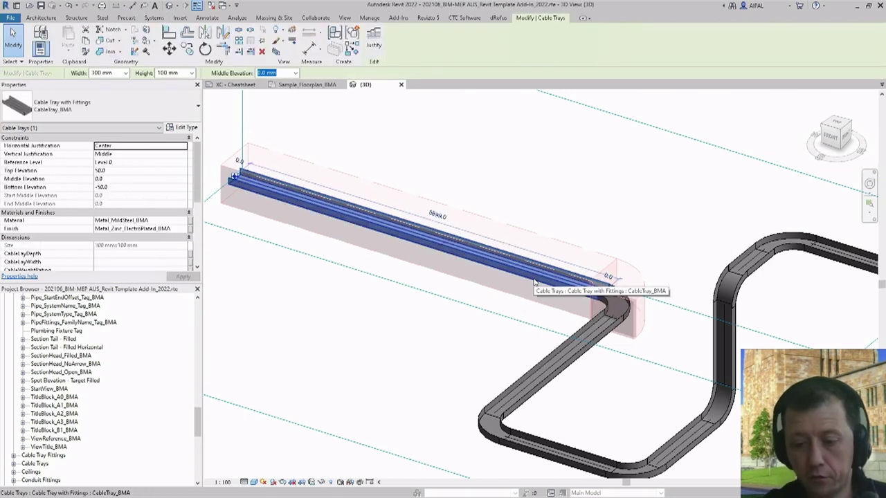
key(Up)
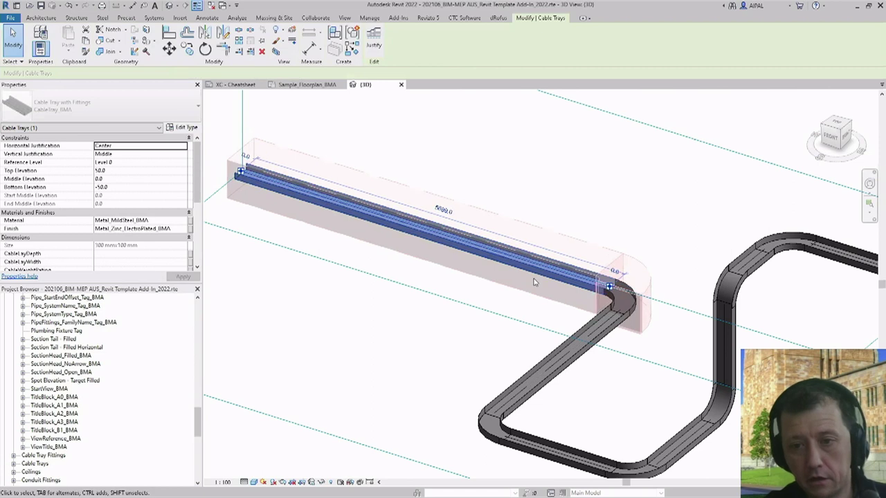
key(Down)
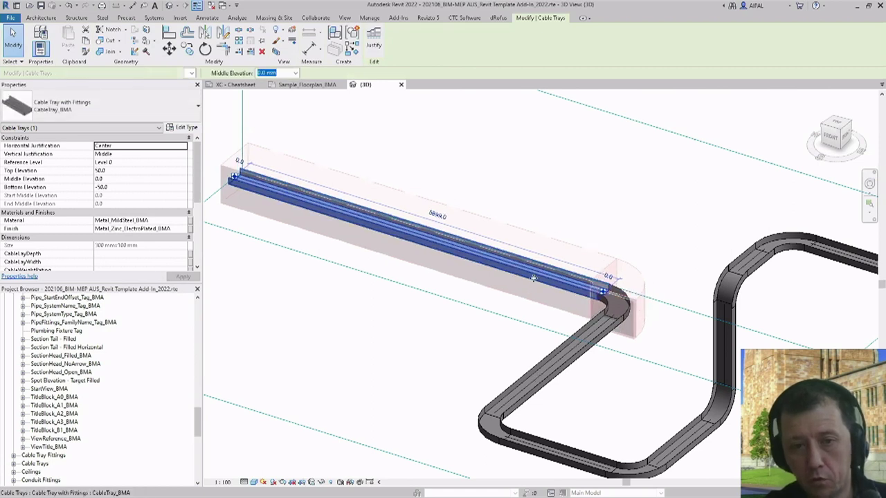
key(Down)
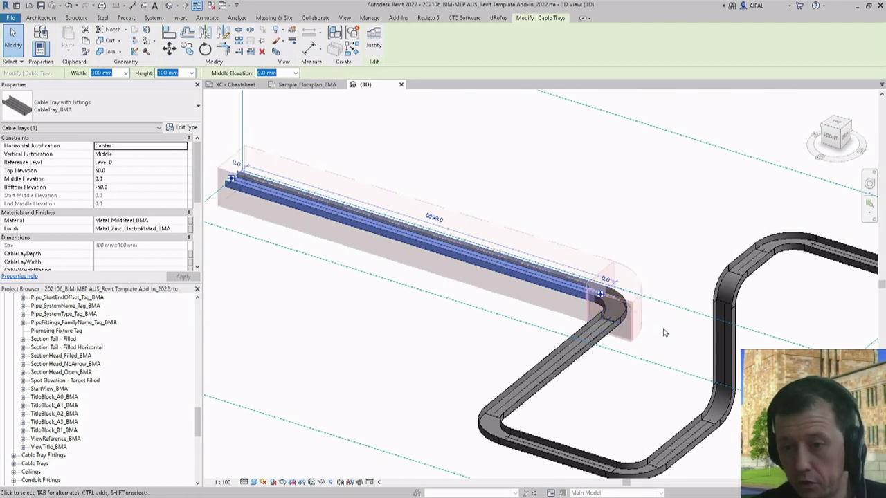
click(640, 329)
Step: Check the length of the straight tray between the first and second horizontal bends in its dimension properties
scroll(658, 256, down, 2)
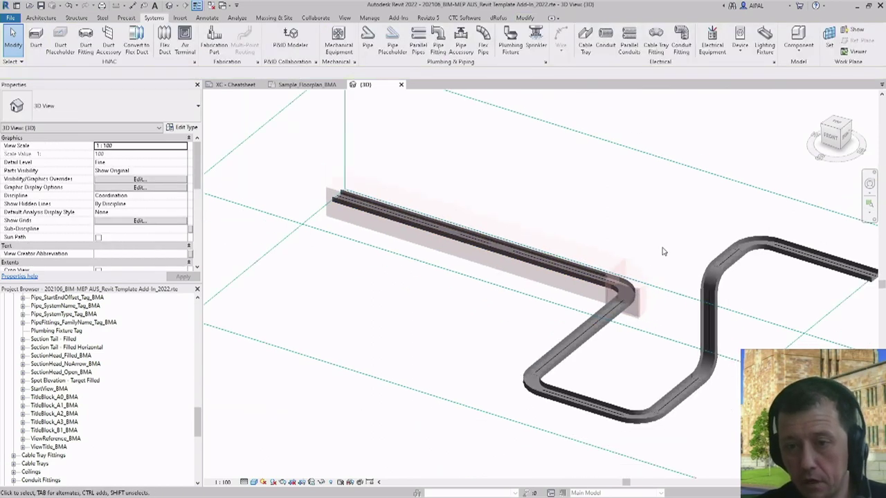
scroll(663, 252, up, 2)
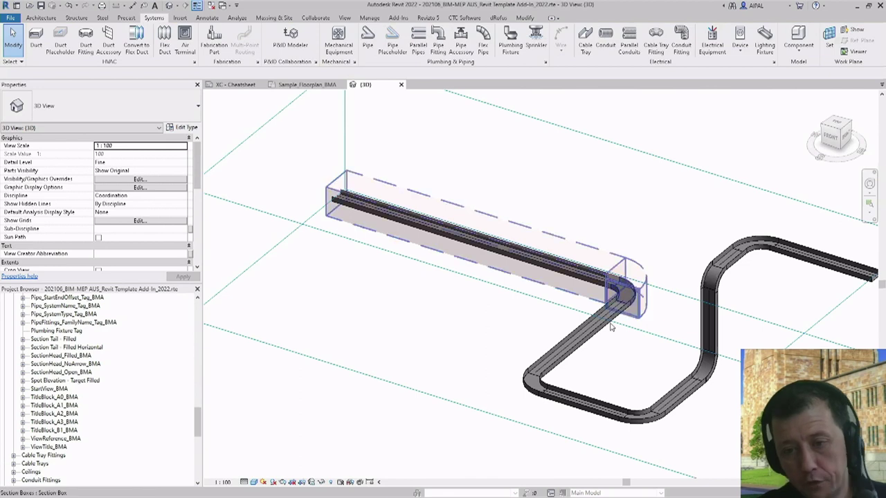
click(609, 328)
scroll(626, 323, up, 2)
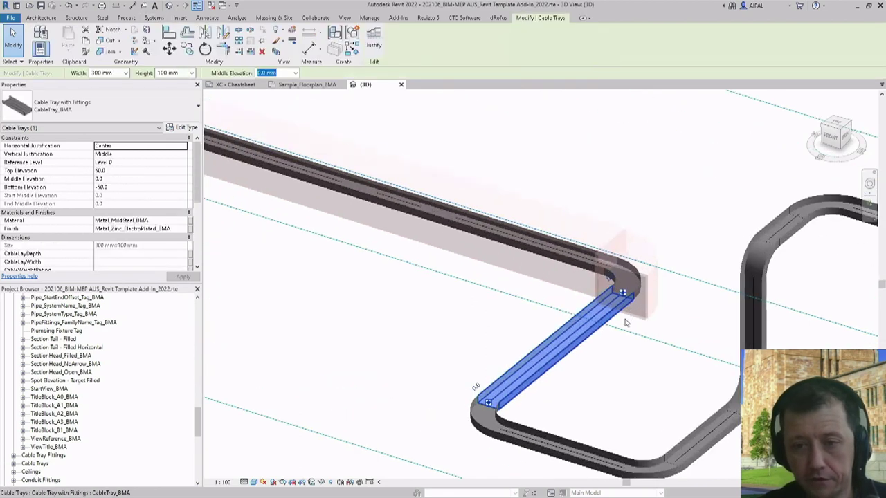
scroll(135, 187, down, 4)
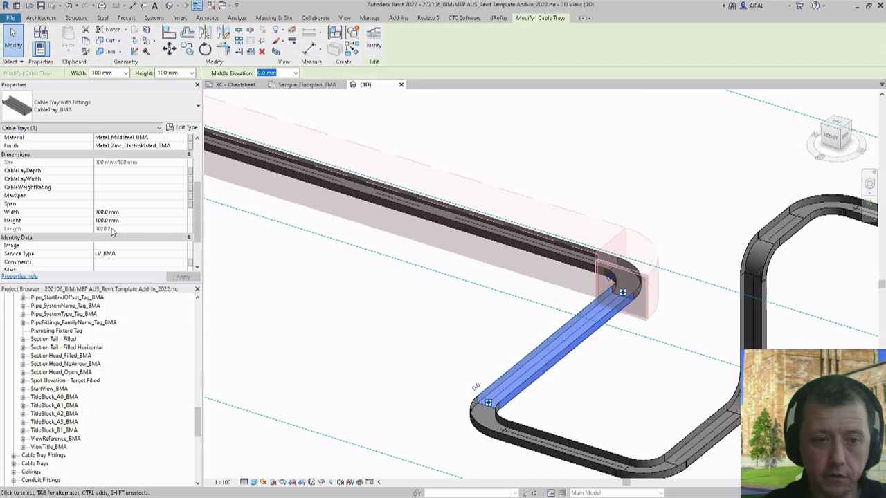
click(421, 324)
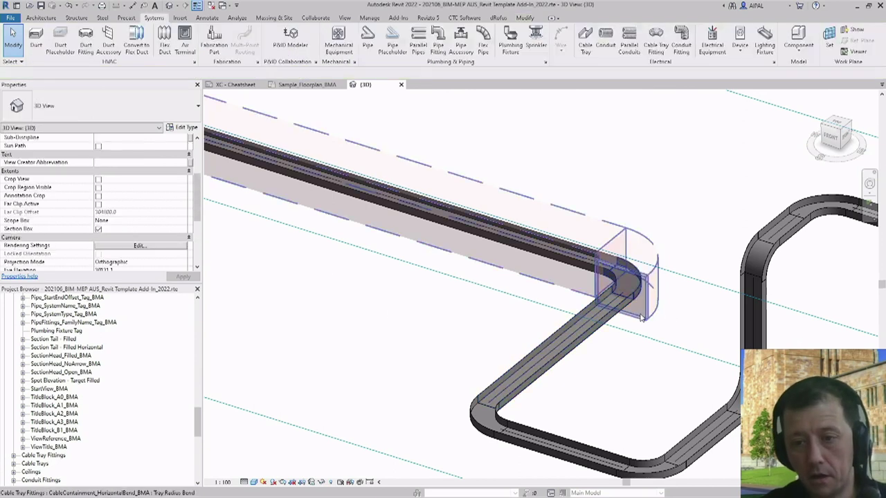
Step: Set Clearance Length B of the first horizontal bend to 1020 mm and deselect the fitting
click(467, 286)
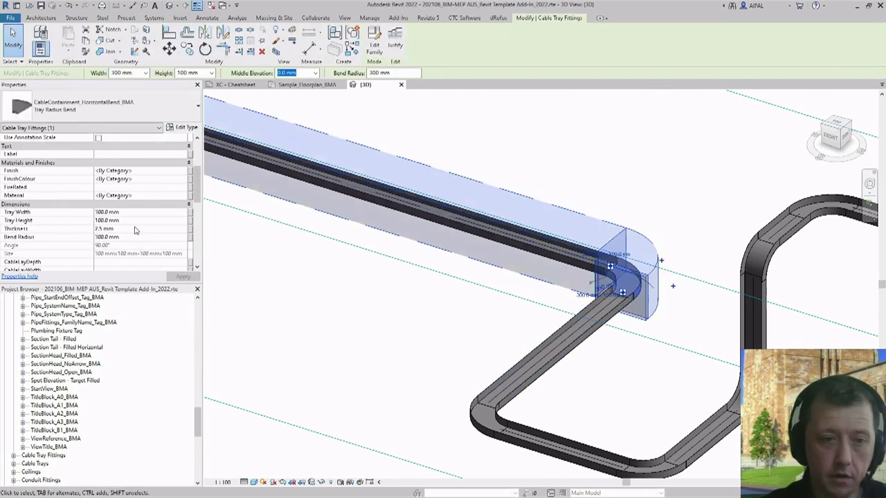
scroll(135, 230, up, 3)
click(116, 187)
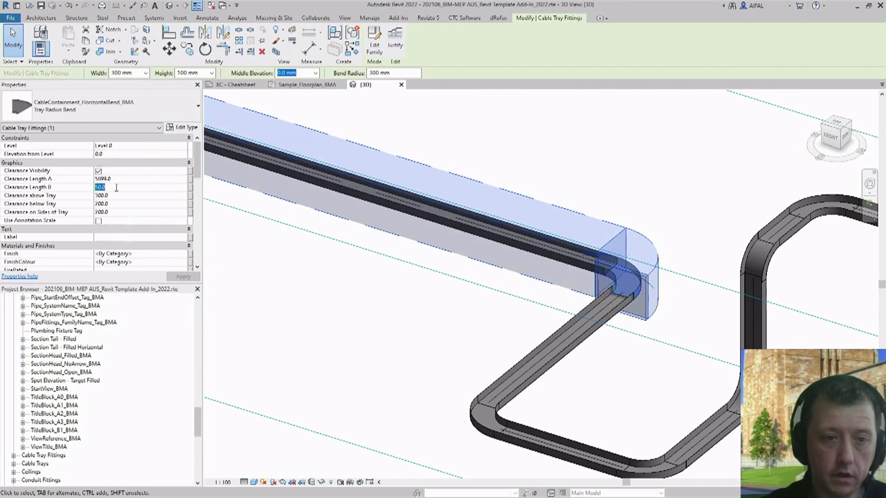
text(1000)
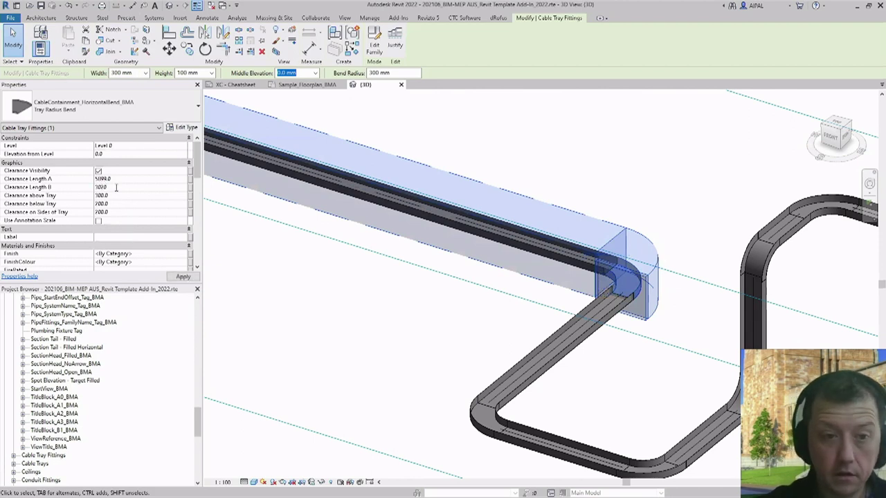
key(Return)
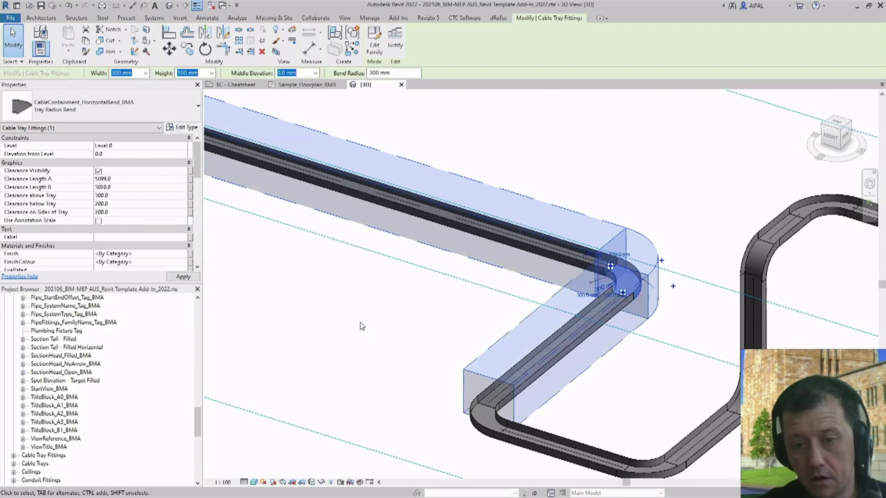
key(Escape)
Step: Switch the first horizontal bend's type to Tray Square Elbow and finally to Tray Two Segments, and deselect it
scroll(443, 311, down, 3)
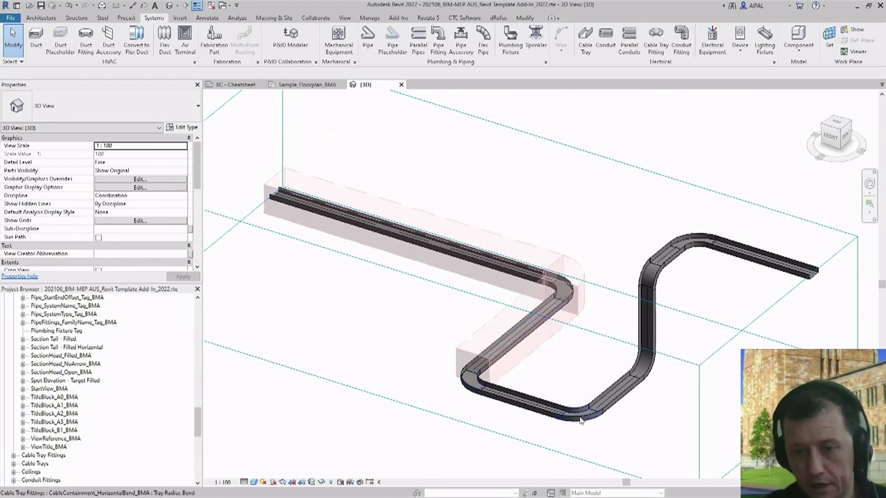
scroll(596, 294, up, 3)
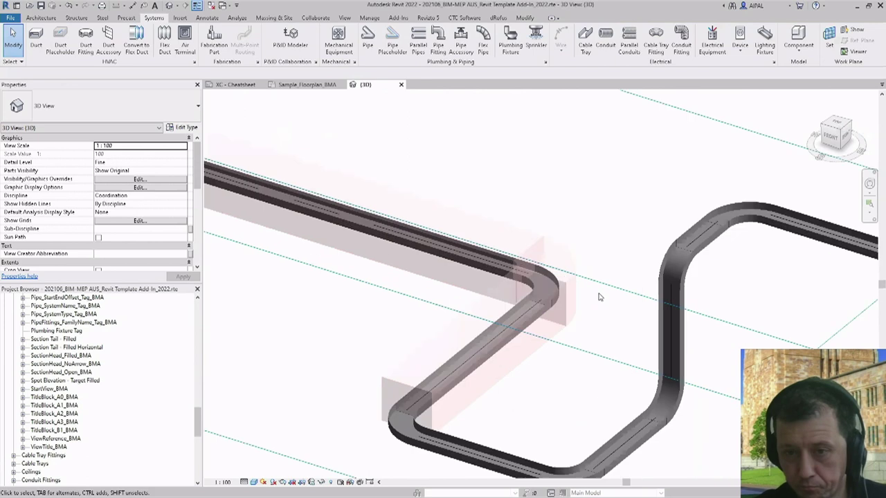
click(575, 264)
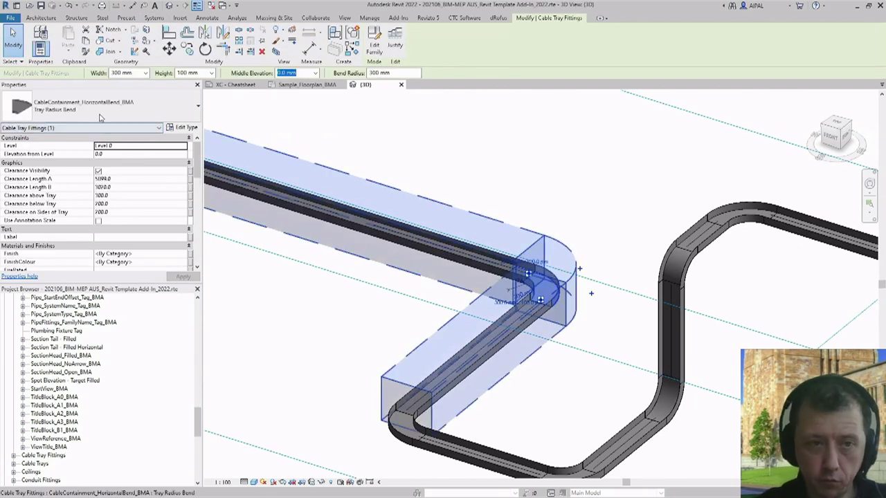
click(101, 110)
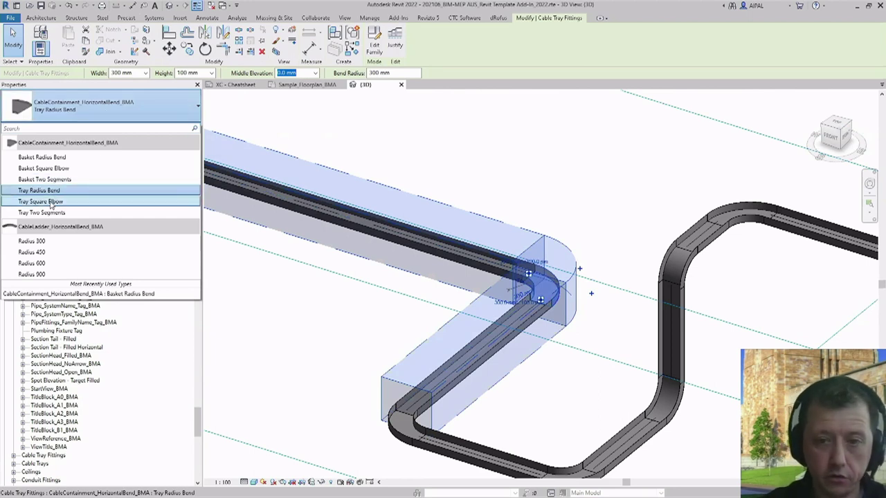
click(40, 201)
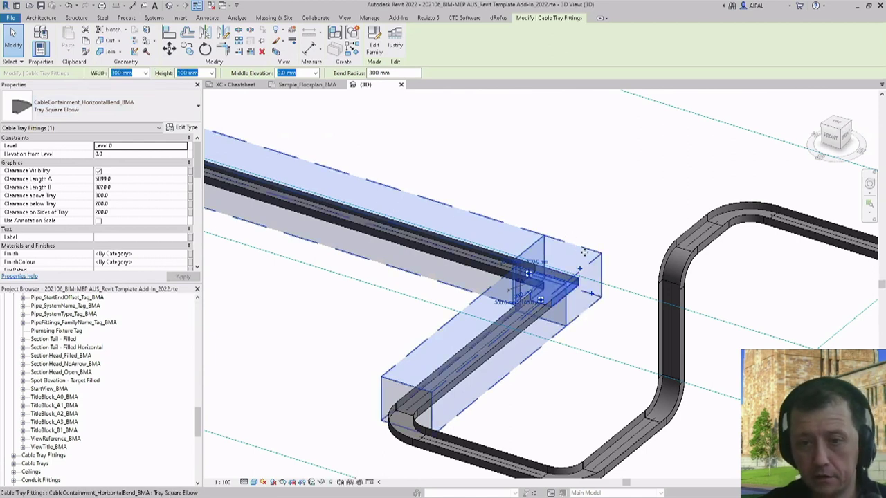
click(93, 112)
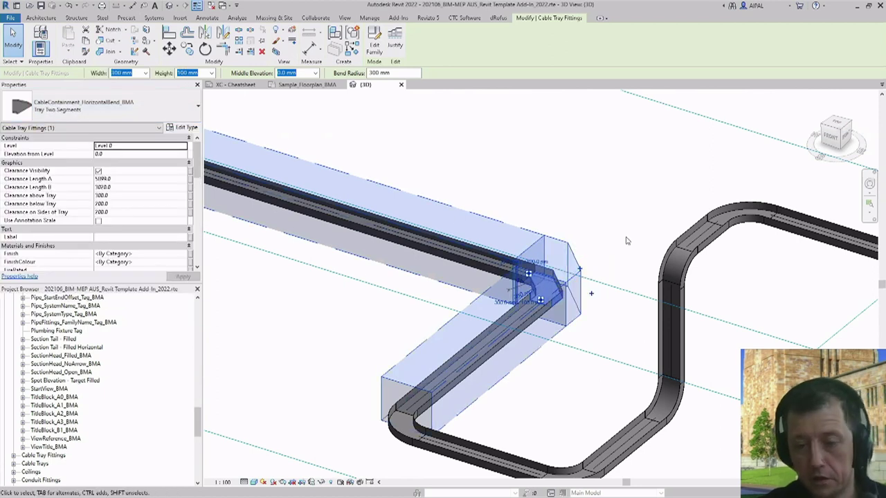
click(592, 256)
shift+middle_drag(550, 223, 670, 260)
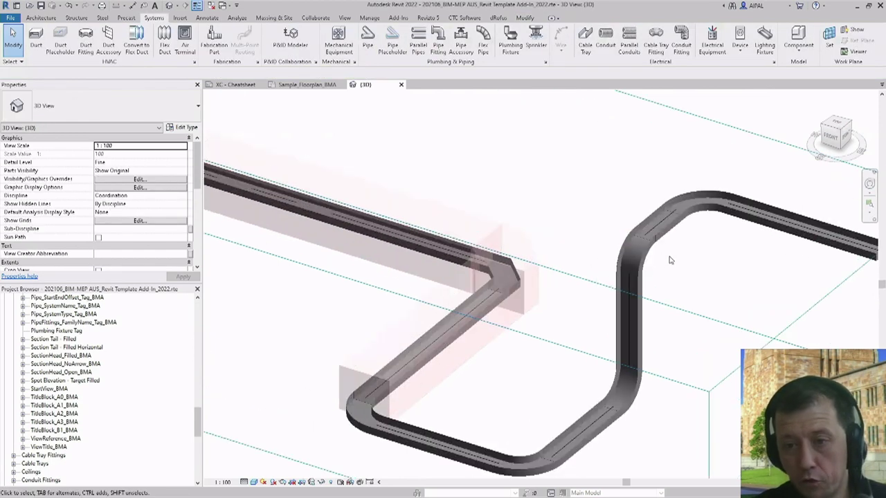
Step: Turn on Clearance Visibility for the vertical inside bend at the foot of the riser
click(634, 401)
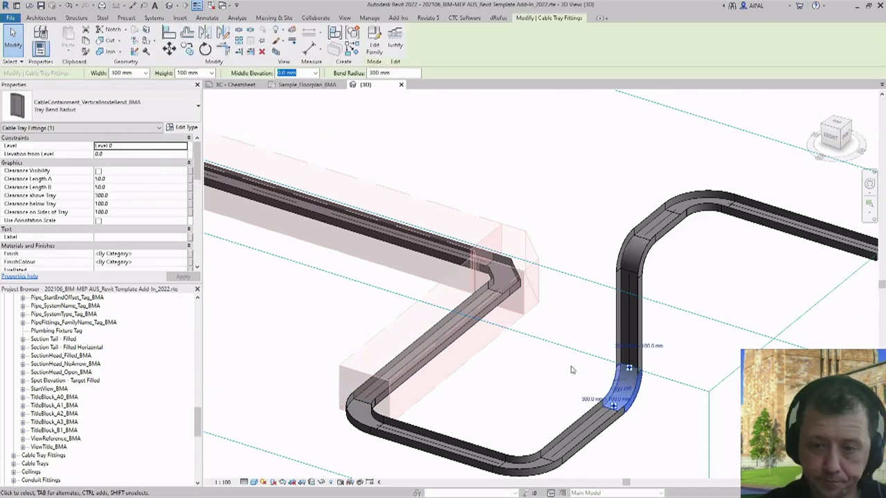
click(99, 172)
click(98, 172)
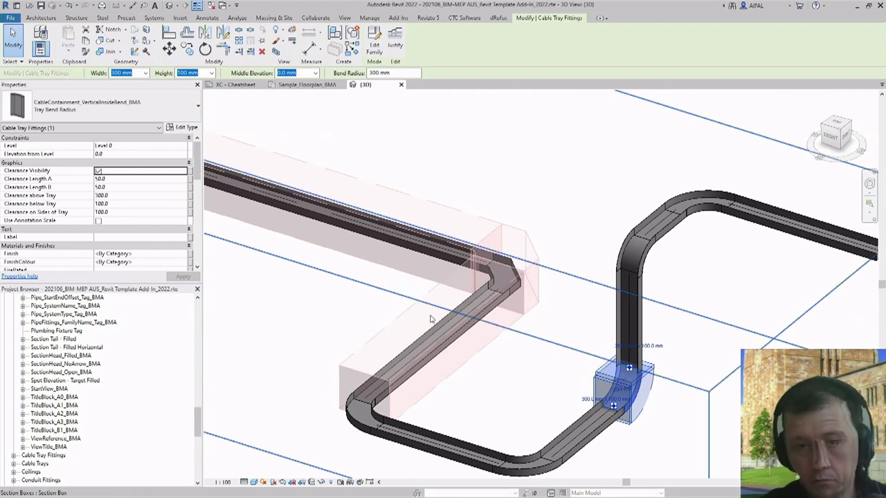
Step: Set the vertical inside bend's Clearance below Tray and Clearance on Sides of Tray to 200 mm each, and deselect it
click(124, 196)
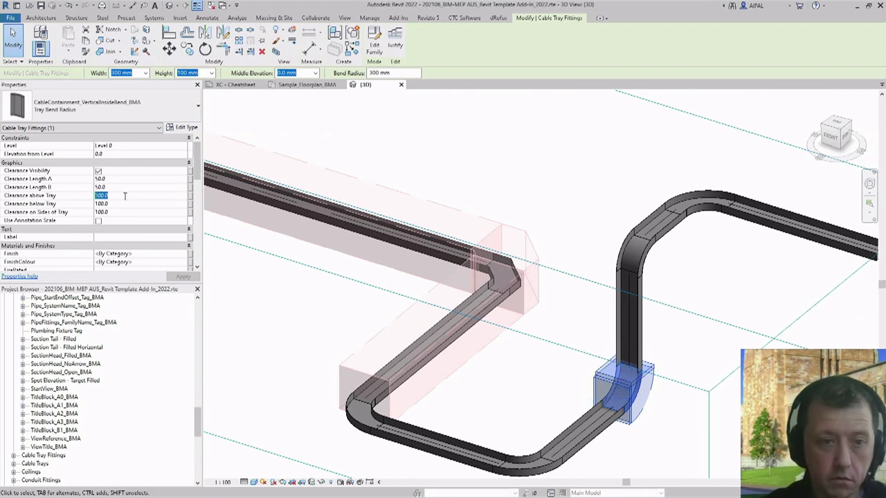
click(127, 204)
text(200)
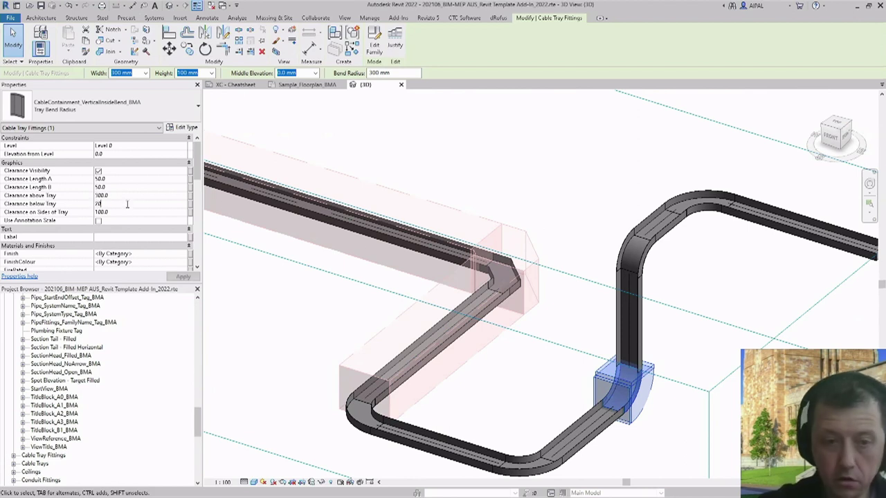
click(120, 212)
text(200)
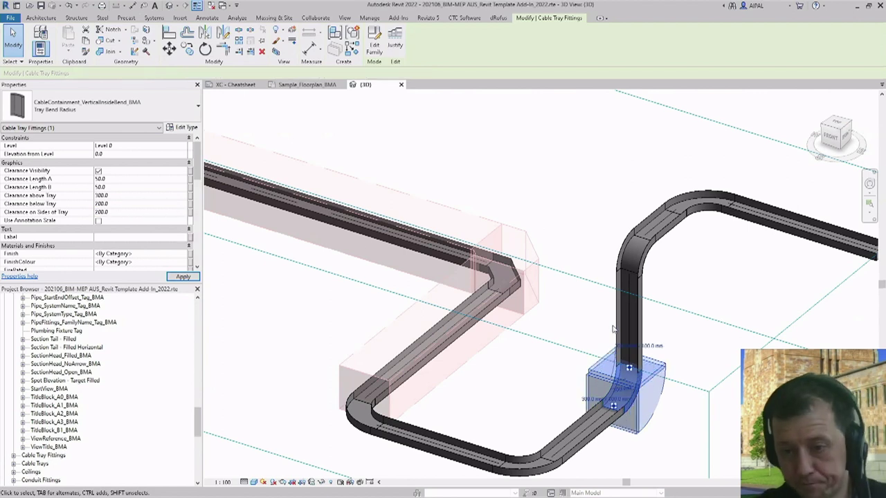
click(707, 335)
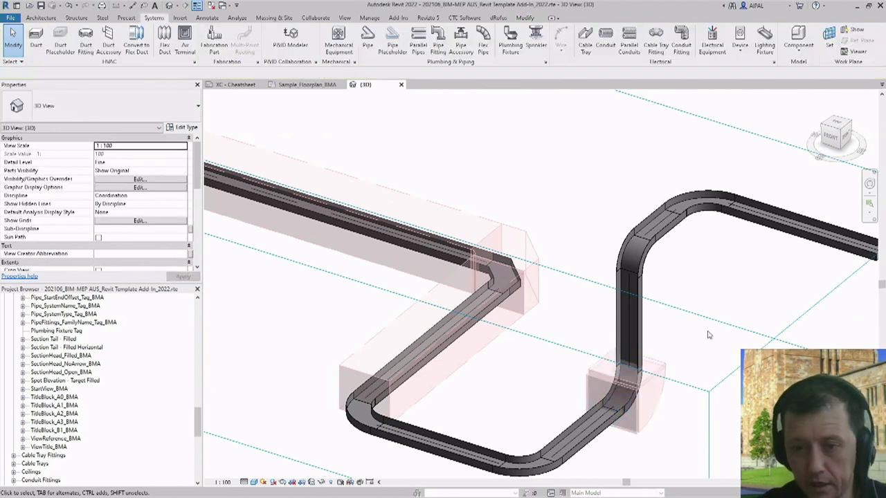
Step: Inspect the vertical tray's properties and set Clearance Length B of the inside bend below it to 1650 mm
click(631, 336)
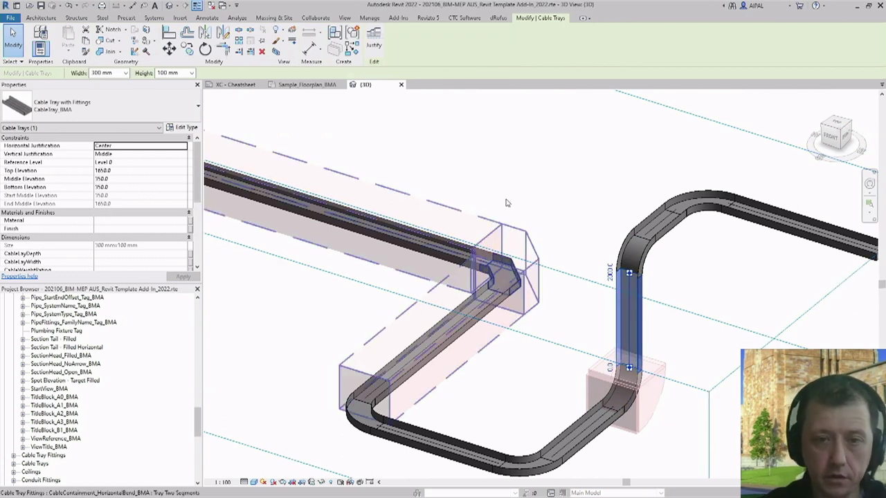
click(554, 369)
click(628, 383)
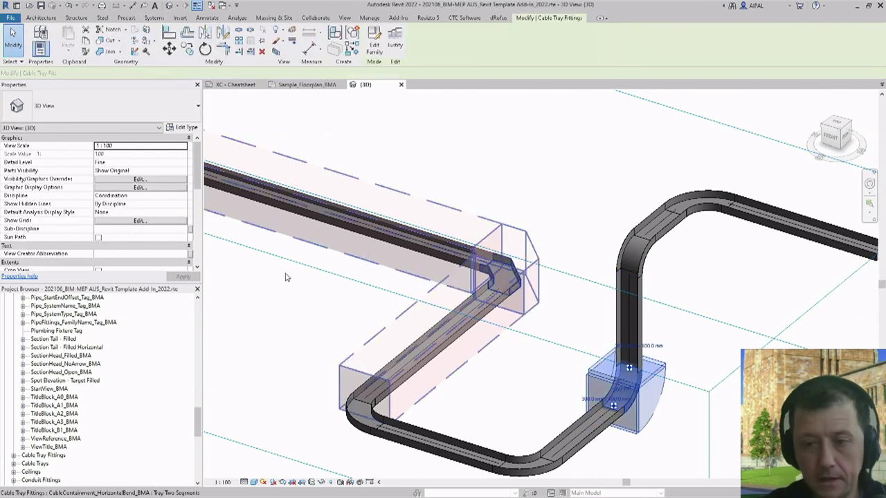
click(111, 187)
text(1650)
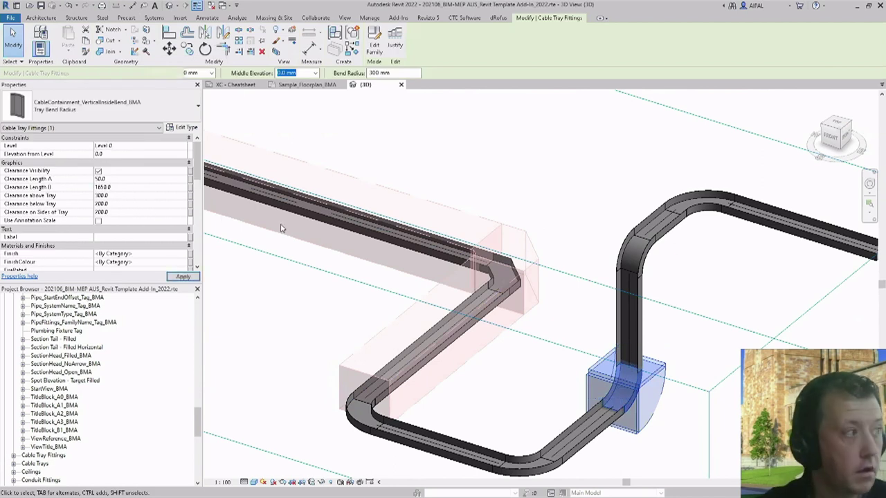
click(709, 295)
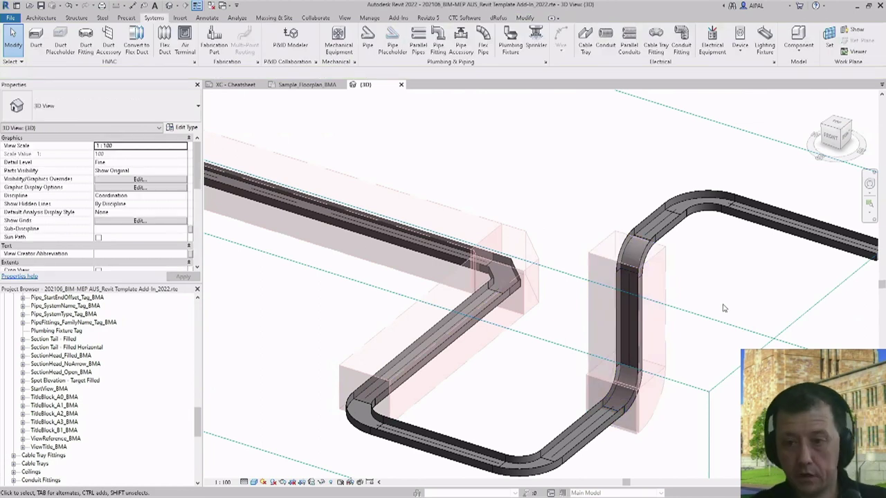
Step: Turn on Clearance Visibility for the vertical outside bend at the head of the riser
click(640, 260)
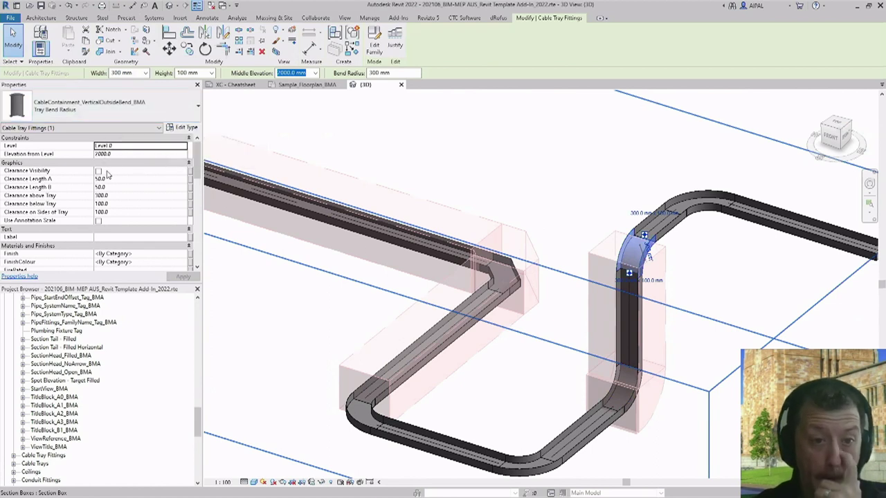
click(99, 171)
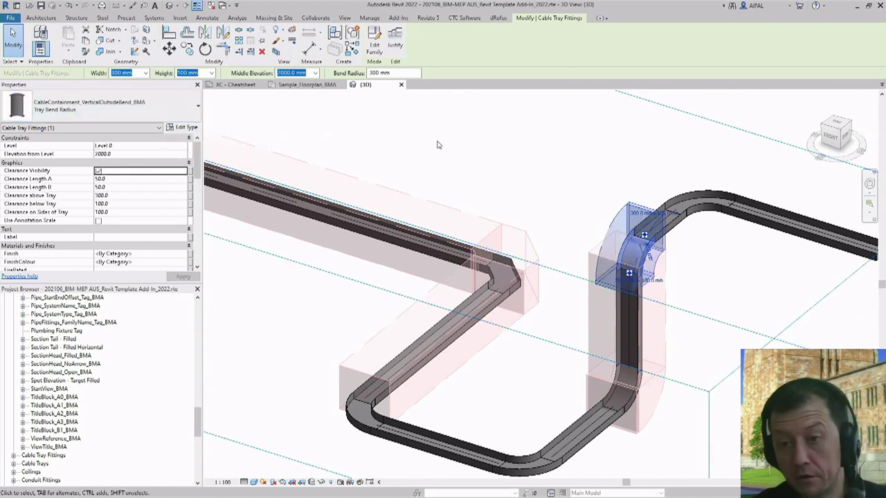
Step: Change the vertical inside bend at the foot of the riser to the Tray Two Segments type and deselect it
click(477, 158)
scroll(479, 157, down, 3)
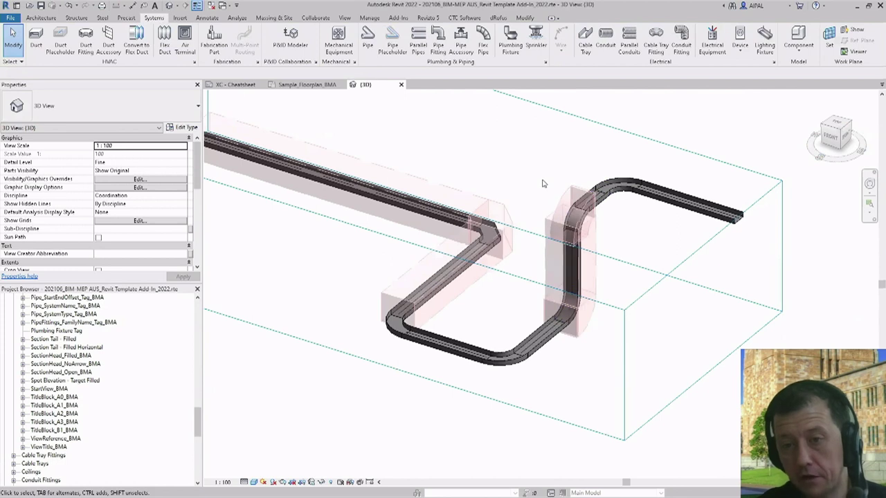
scroll(641, 231, up, 1)
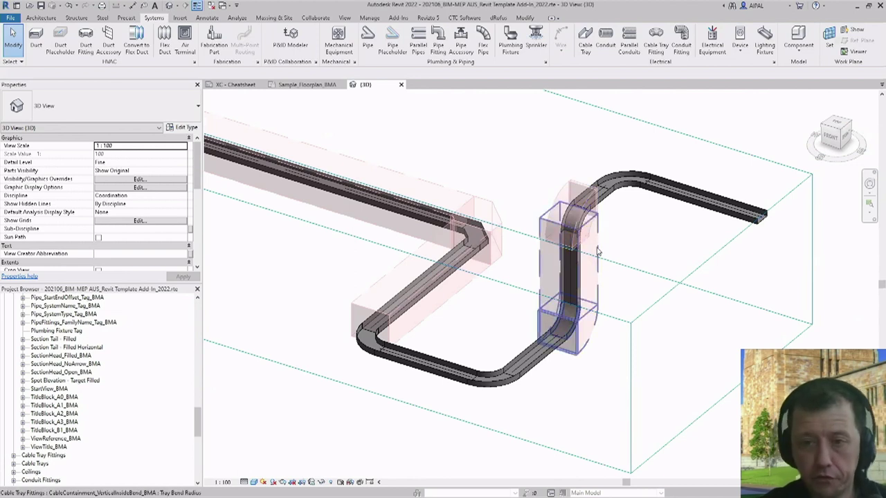
click(592, 338)
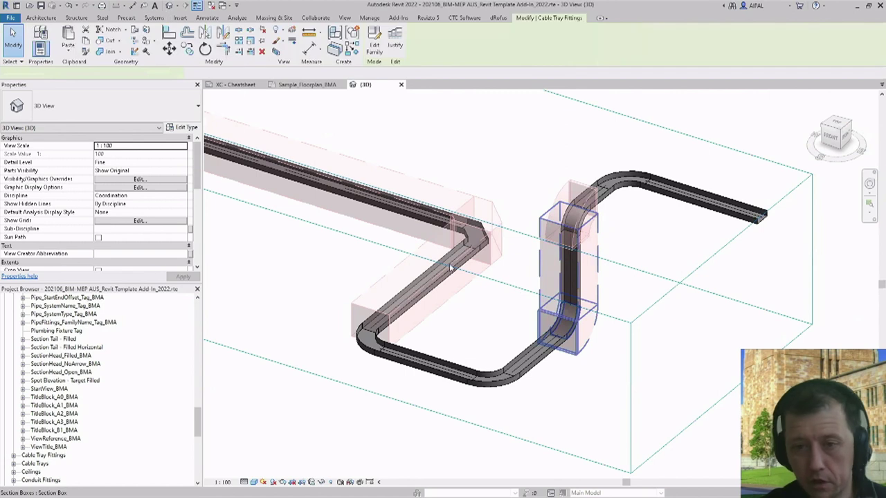
click(104, 114)
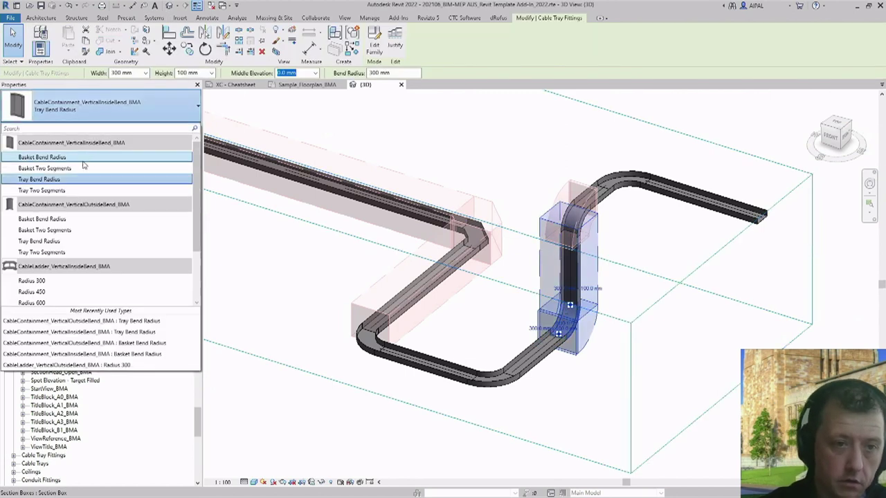
click(62, 190)
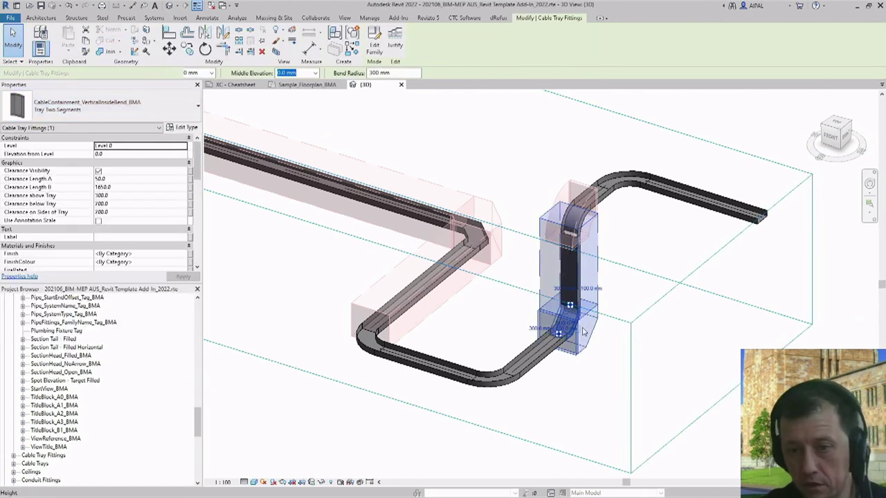
click(612, 358)
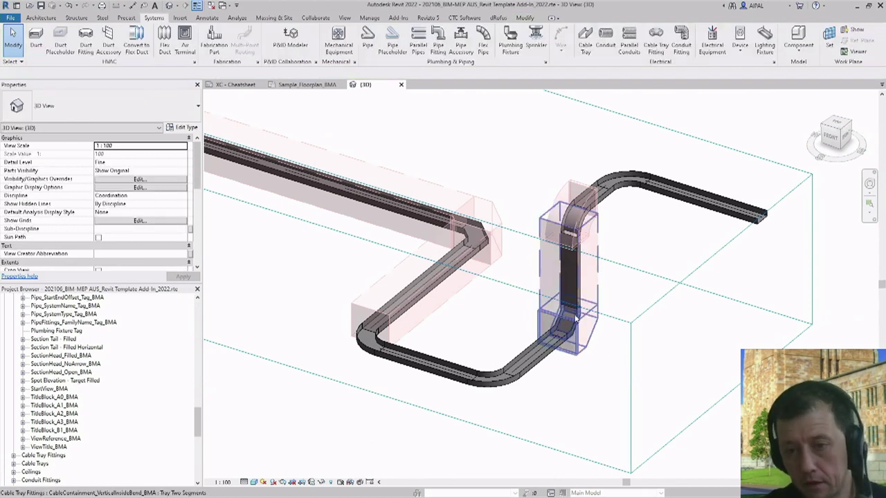
scroll(616, 343, up, 2)
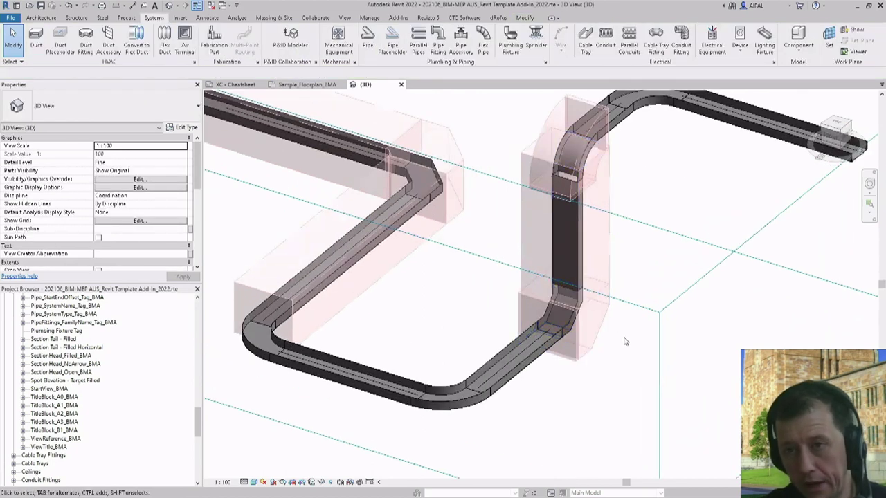
scroll(623, 339, down, 3)
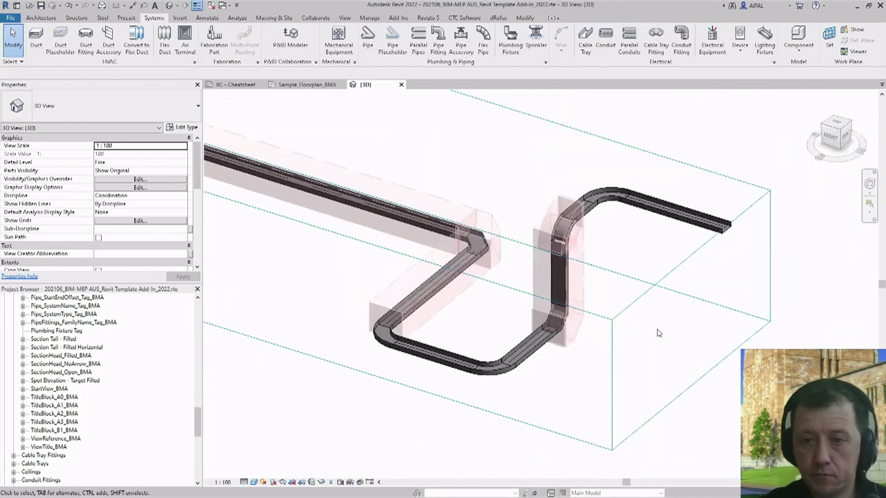
scroll(658, 333, down, 1)
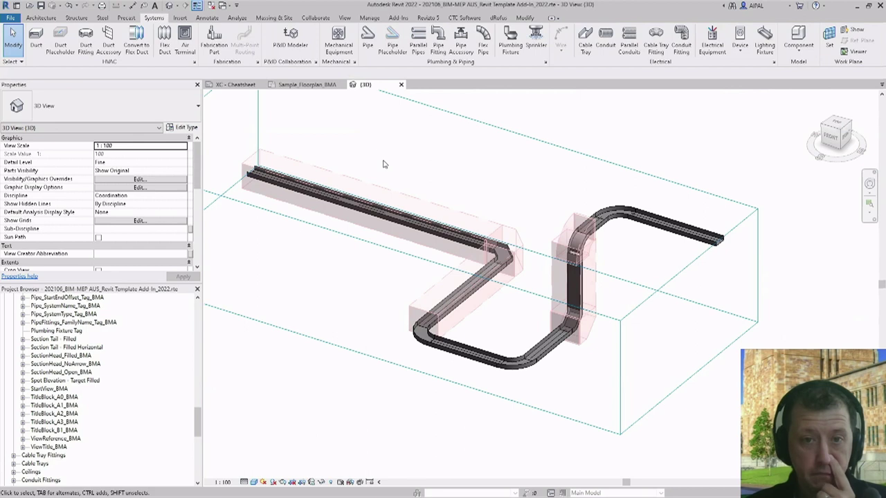
Step: Delete the whole sample cable tray run from the Sample_Floorplan_BMA view
click(306, 86)
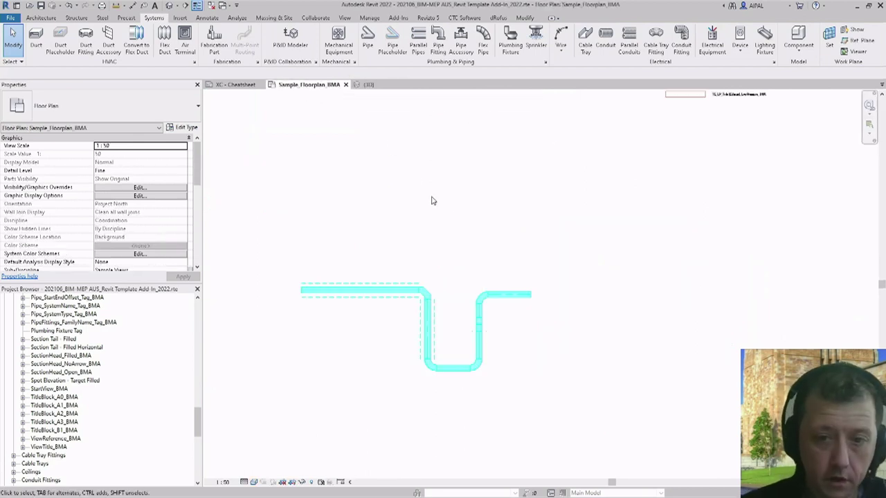
scroll(454, 214, down, 4)
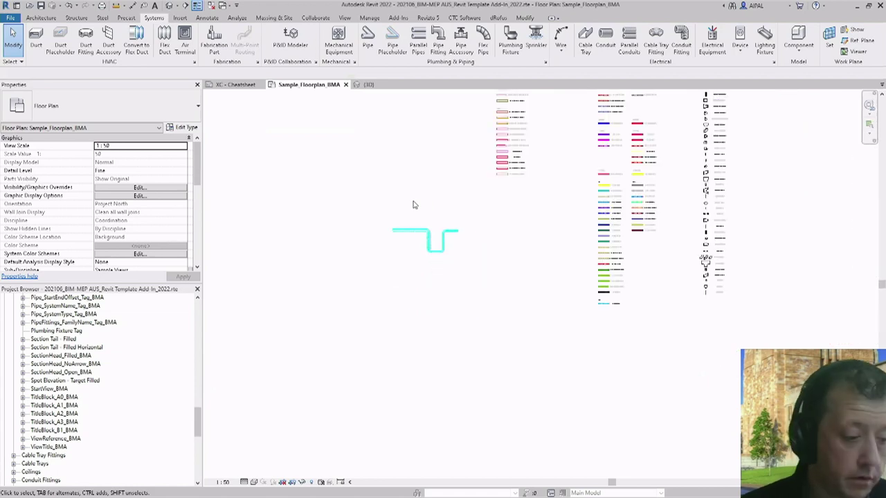
scroll(453, 297, down, 1)
drag(452, 293, 388, 239)
key(Delete)
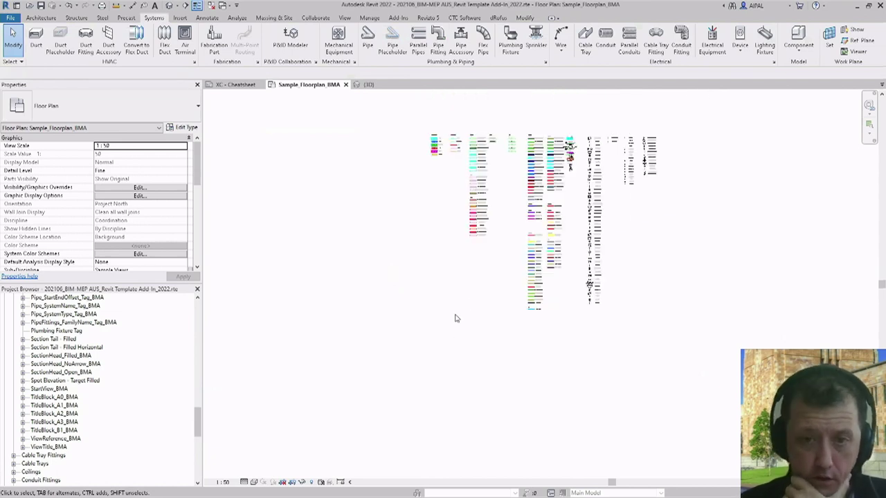
Step: Examine the conduit types available for the LV_BMA sample under Conduit Service Types, leaving its type as is
scroll(450, 140, up, 8)
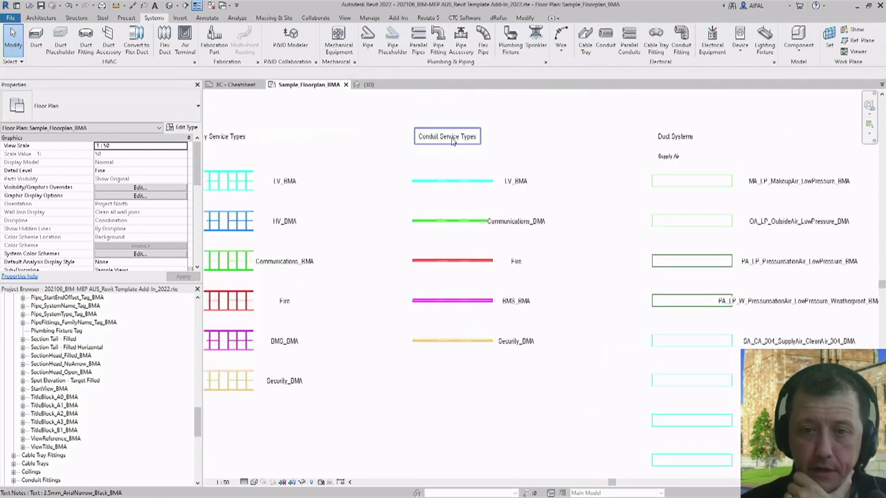
click(467, 191)
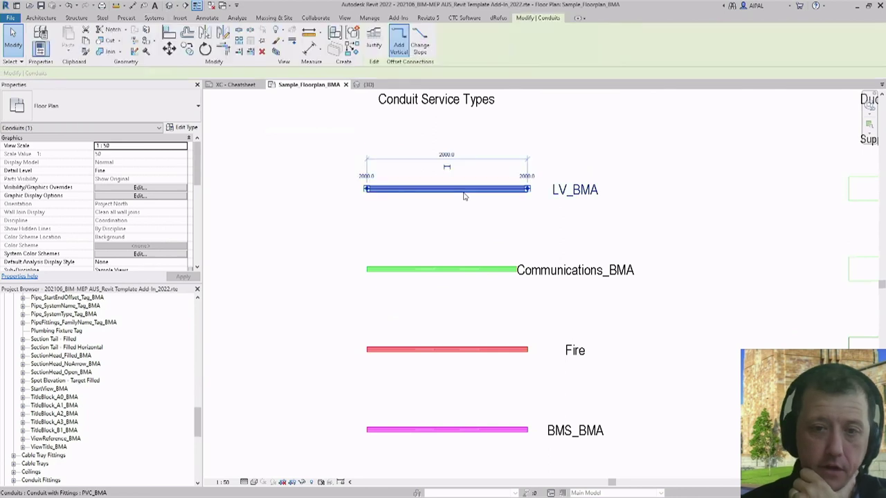
click(81, 100)
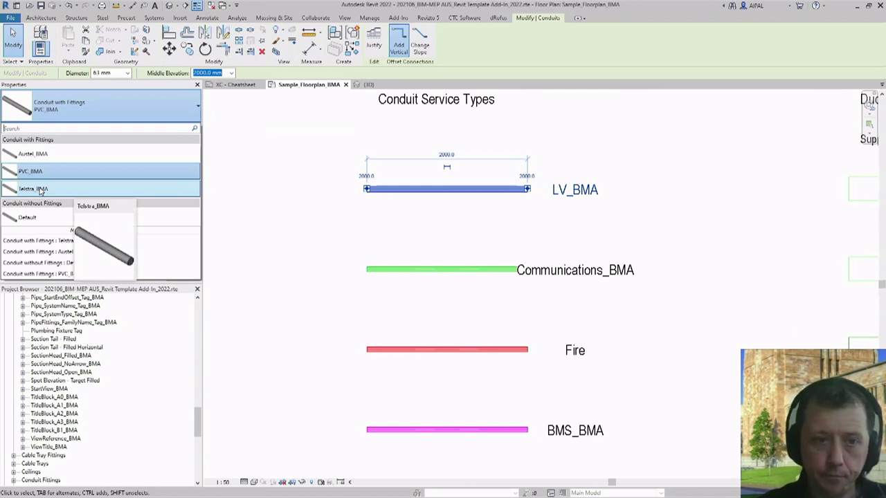
click(329, 222)
scroll(339, 183, down, 3)
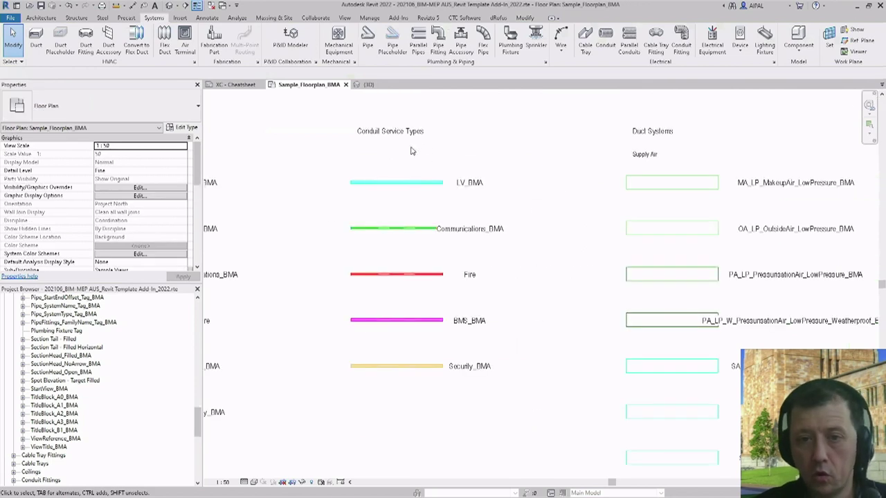
scroll(515, 200, down, 1)
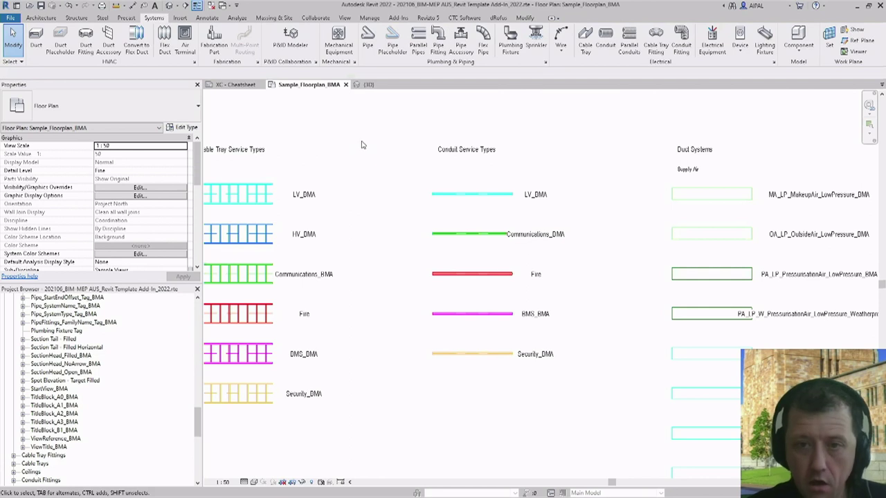
scroll(361, 145, down, 1)
scroll(356, 144, down, 3)
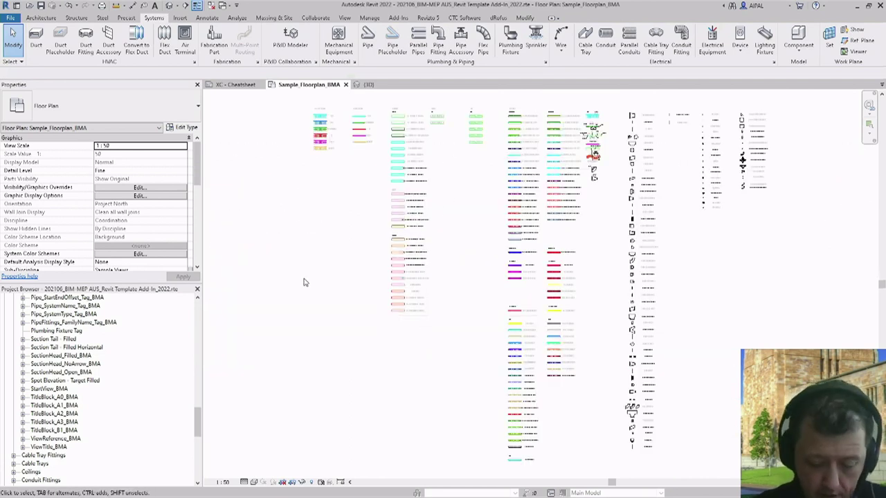
Step: Open the BMA Legend view from the project's legends
scroll(142, 374, up, 7)
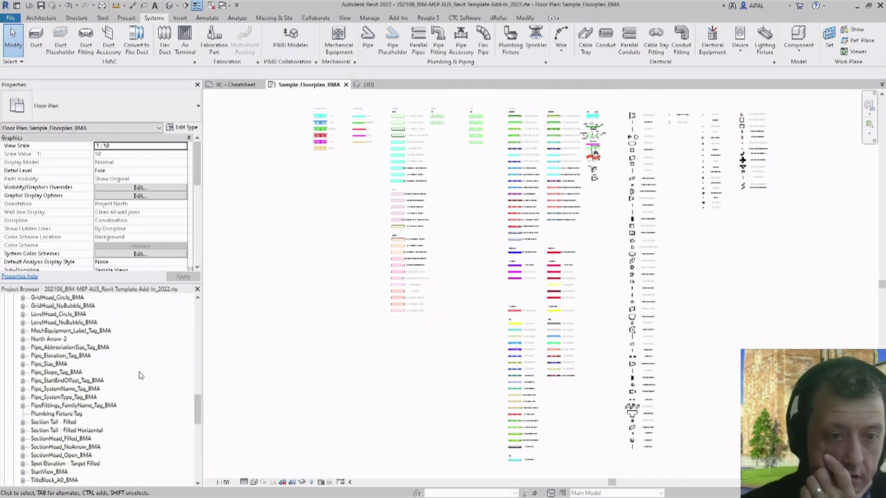
drag(199, 394, 204, 322)
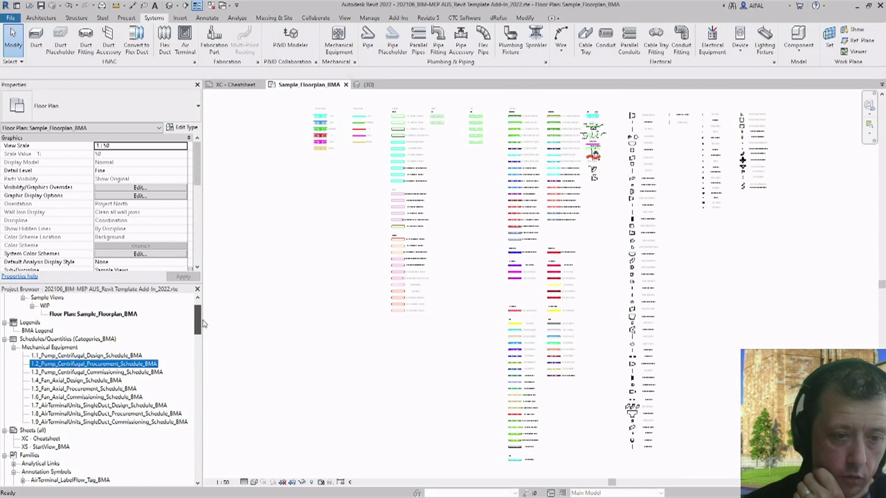
double_click(36, 332)
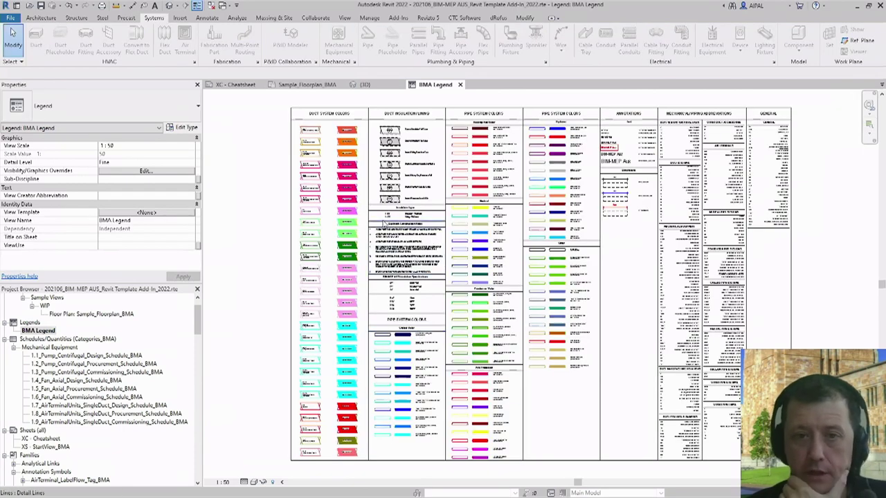
Step: Examine the legend's duct system colours, duct insulation and lining, pipe system colours and annotations, and fit the whole legend in view
scroll(330, 139, up, 3)
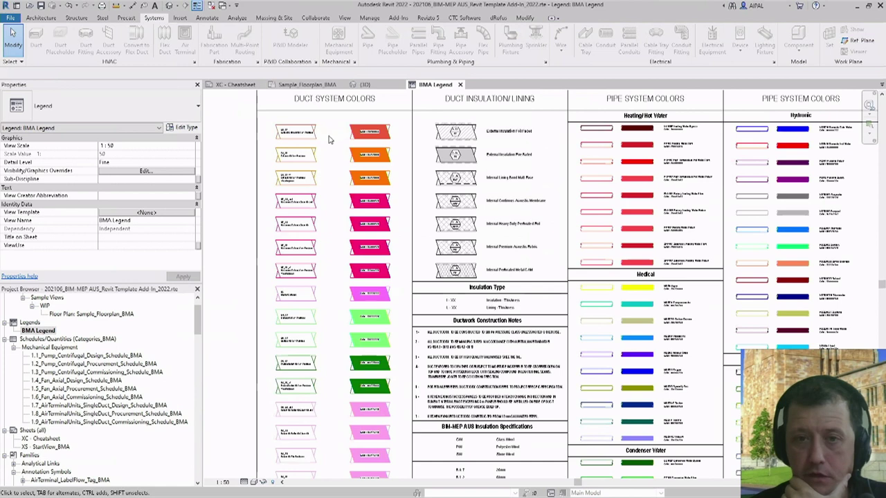
scroll(340, 148, up, 1)
scroll(350, 151, down, 1)
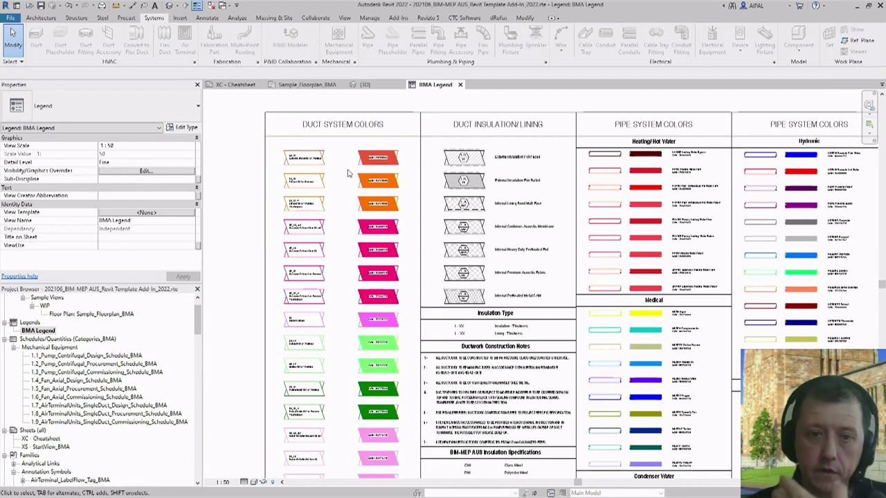
scroll(304, 153, up, 4)
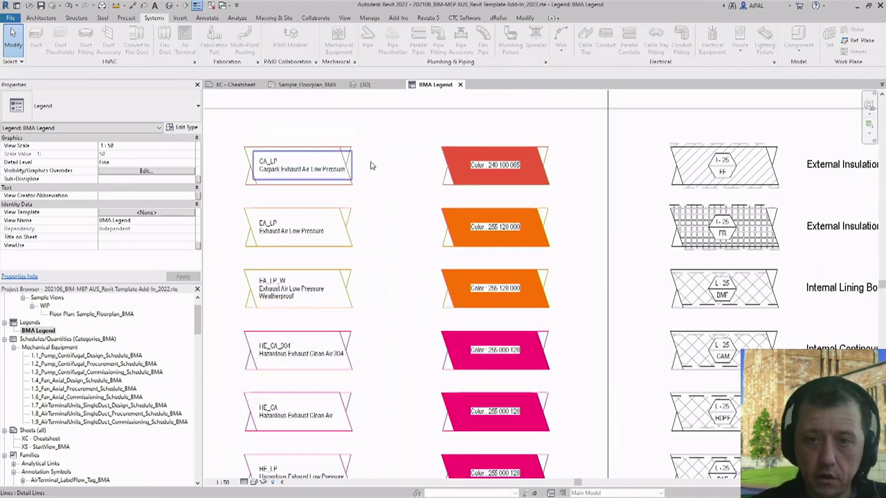
scroll(301, 149, down, 4)
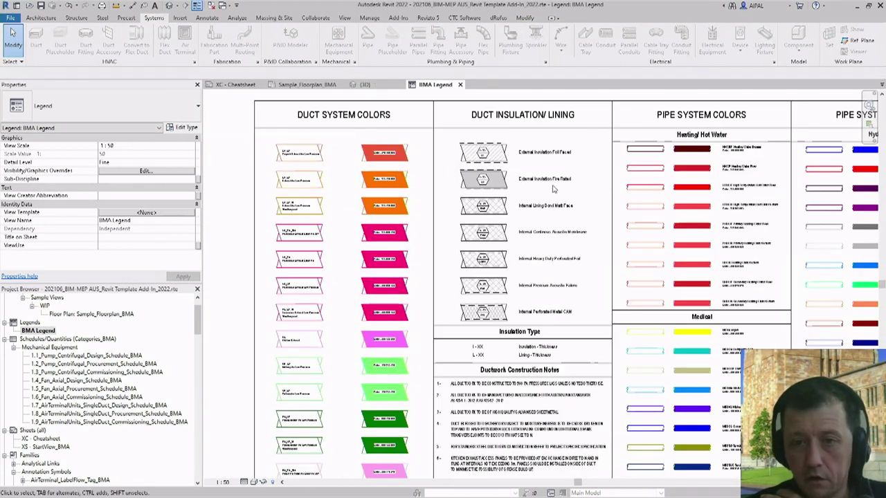
scroll(609, 166, up, 2)
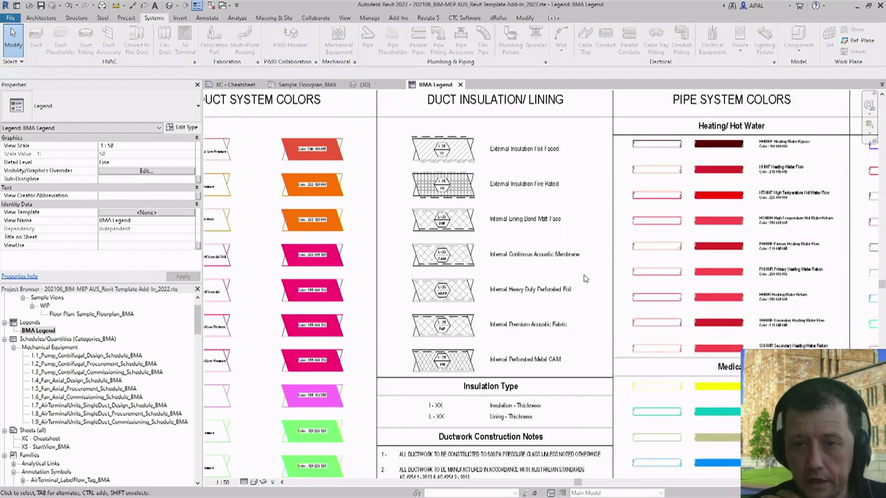
scroll(476, 194, down, 5)
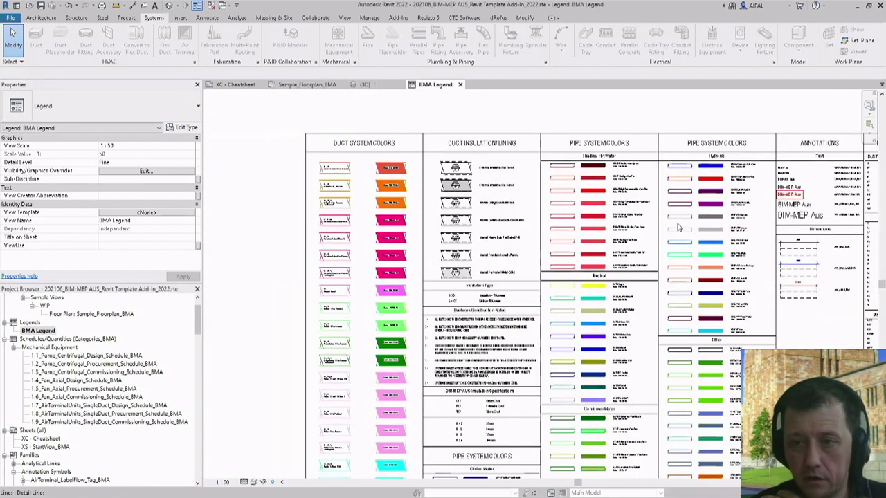
scroll(670, 191, up, 3)
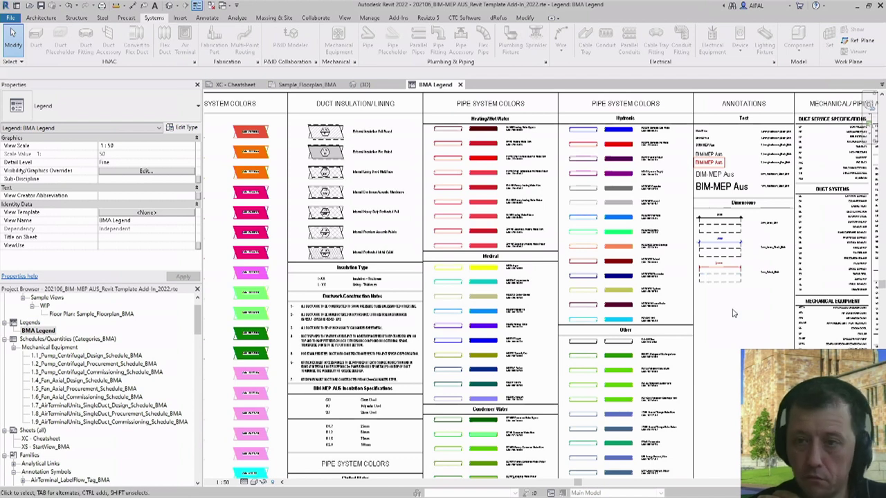
key(z)
key(f)
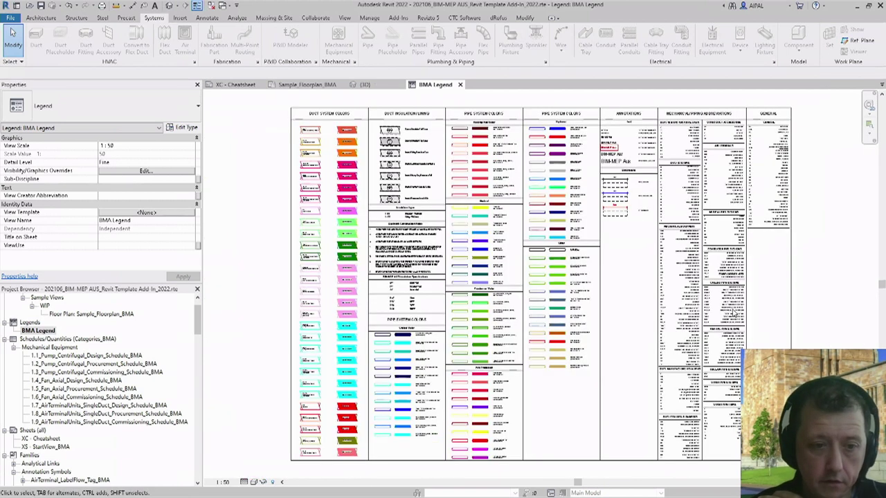
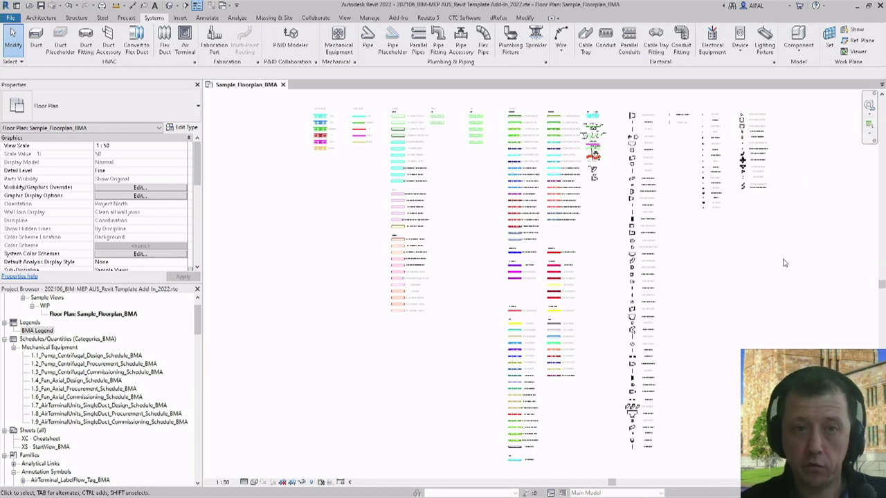
Step: Show the MEP Fabrication Parts palette and open the Fabrication Settings without changing the configuration
middle_drag(784, 263, 748, 259)
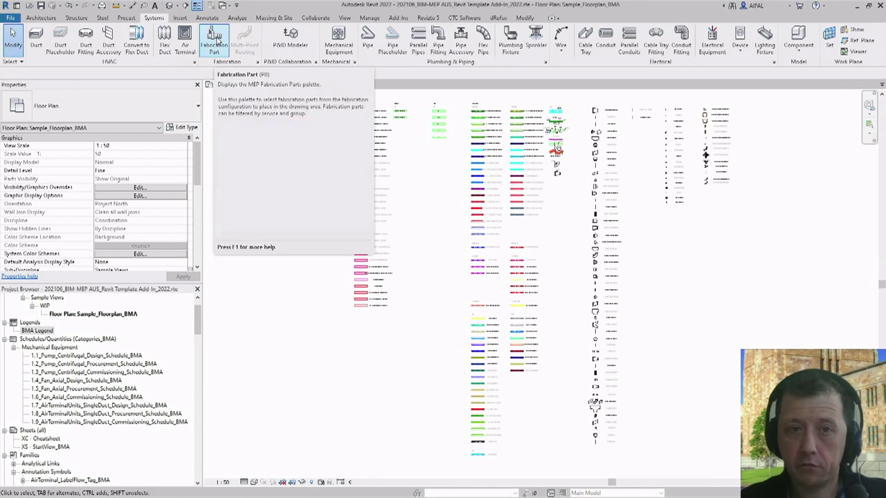
click(217, 40)
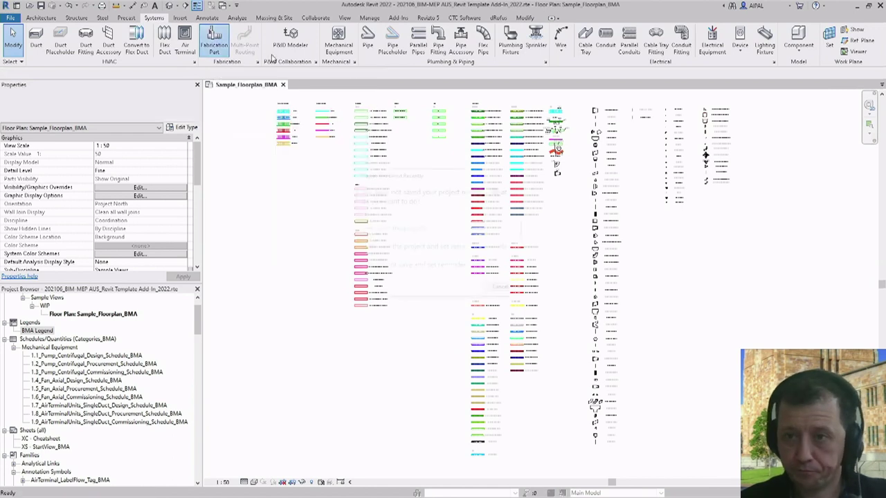
click(503, 290)
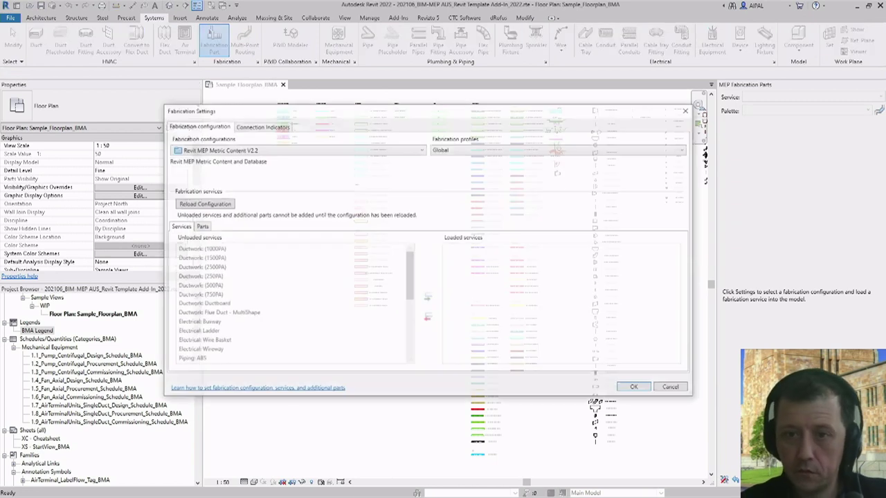
click(673, 389)
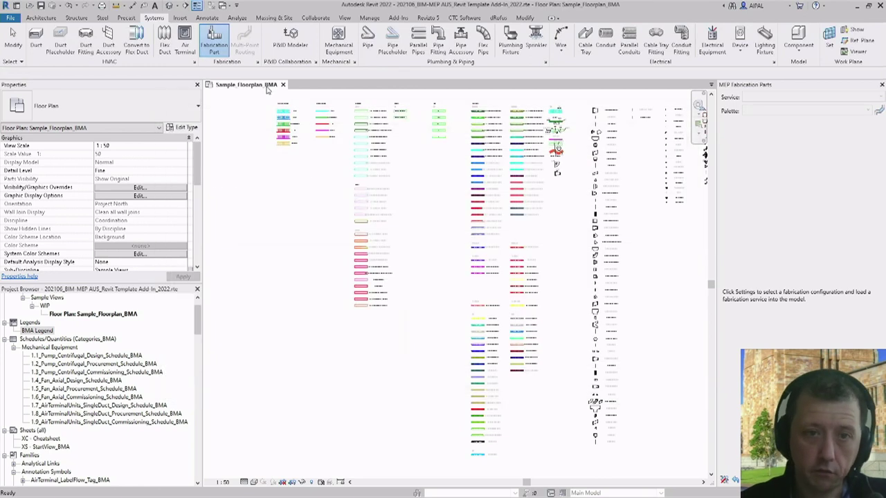
click(258, 63)
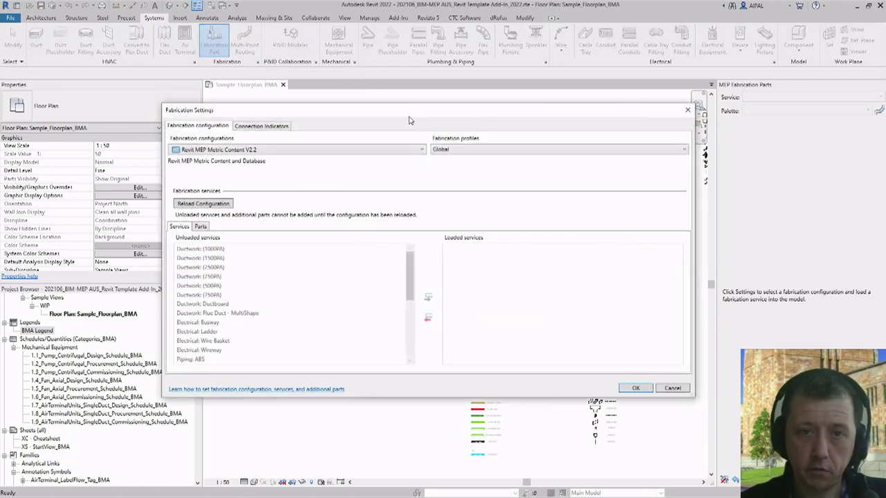
Step: Set the fabrication configuration to BMA - ALL SERVICES 18102021 in the Fabrication Settings
drag(425, 113, 443, 114)
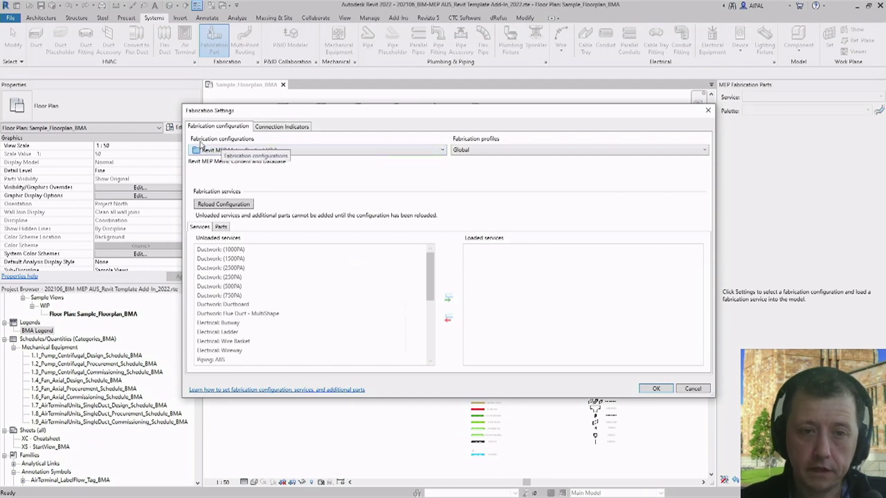
click(318, 154)
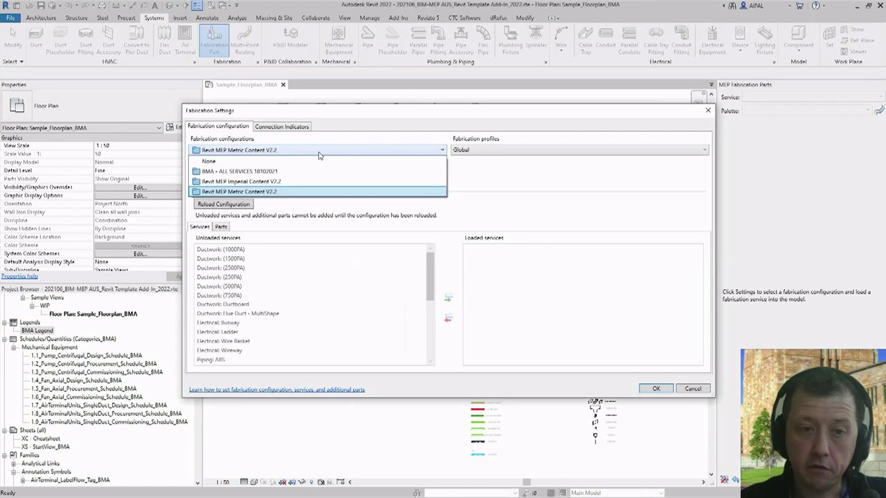
click(251, 196)
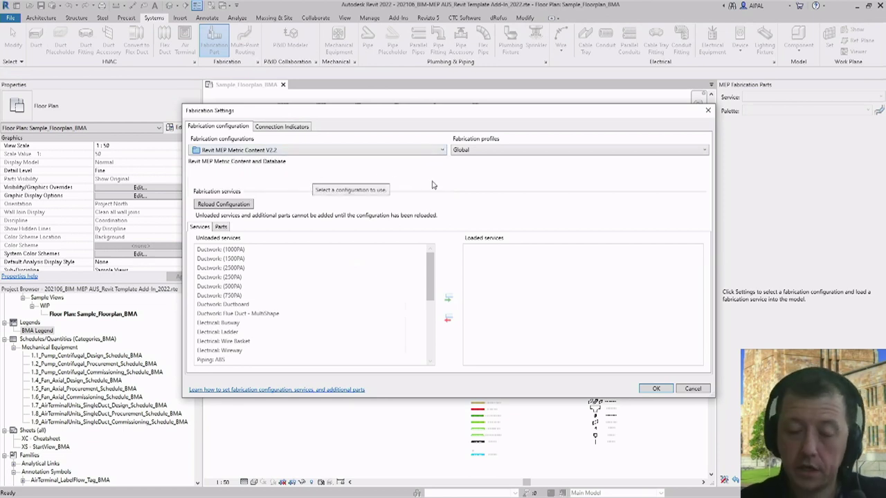
click(312, 150)
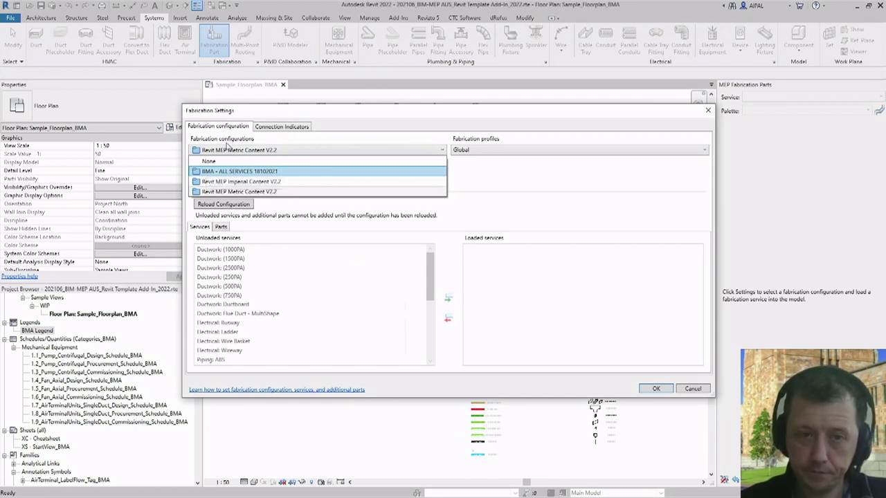
click(274, 171)
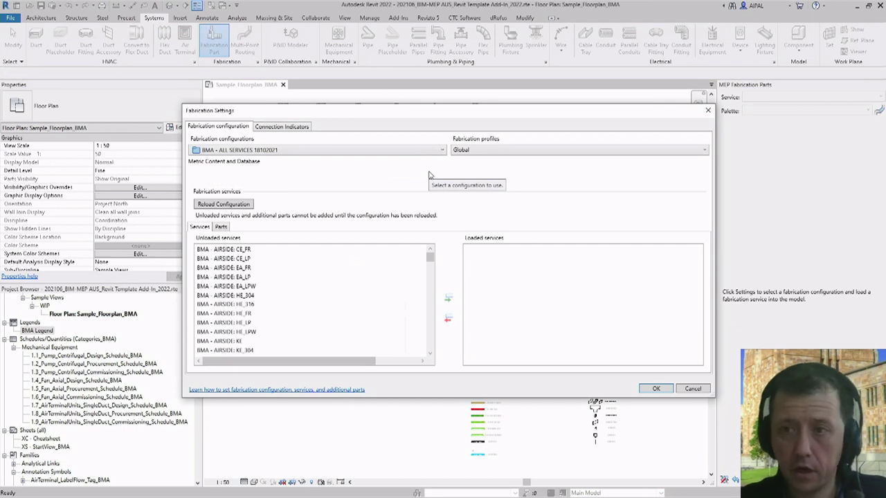
Step: Switch to the browser and open the BIM-MEP AUS Fabrication Content product page from the website dashboard
key(alt+Tab)
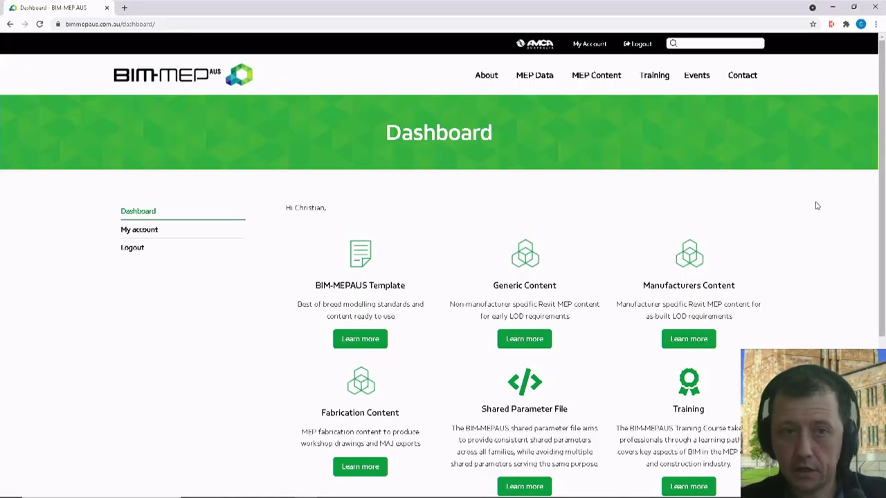
scroll(851, 194, down, 1)
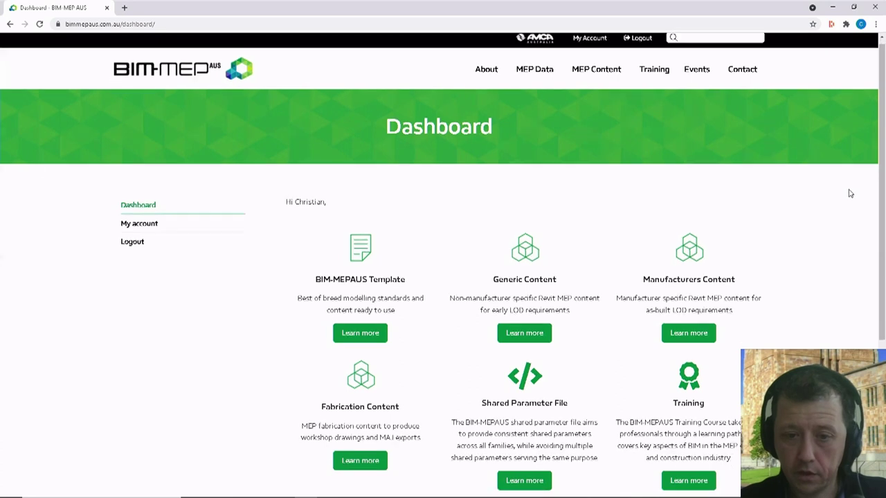
scroll(851, 194, down, 1)
click(357, 377)
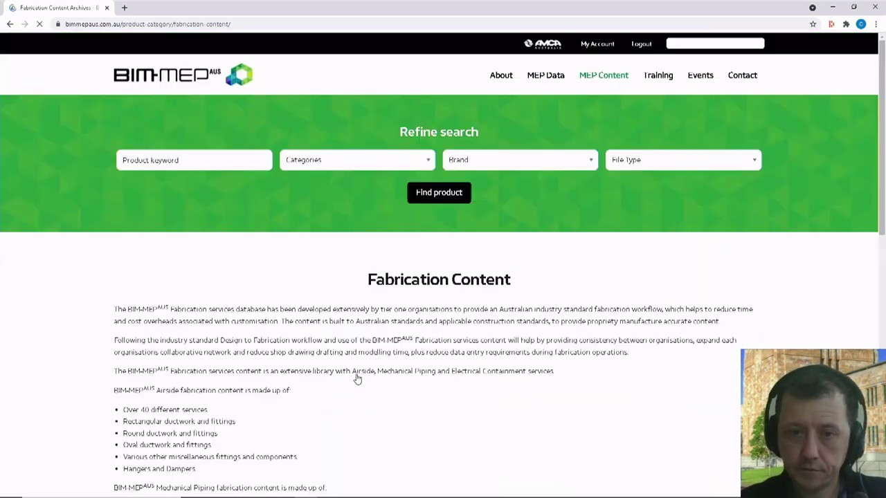
scroll(417, 281, down, 6)
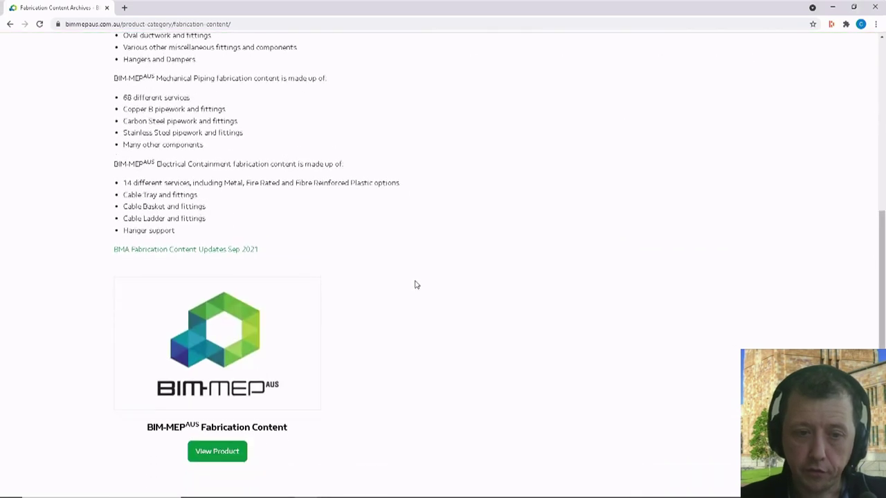
click(220, 408)
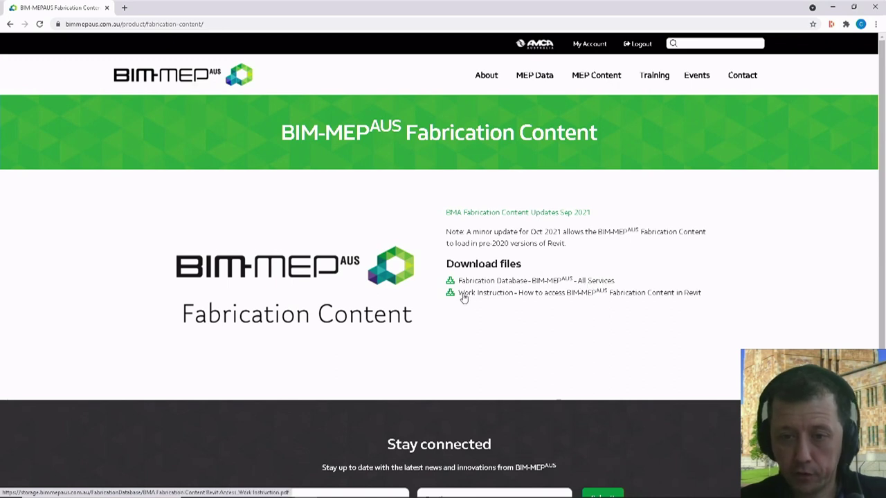
Step: Examine the work instruction on accessing BIM-MEP AUS Fabrication Content in Revit, including its configuration and service loading pages, and close it
click(558, 299)
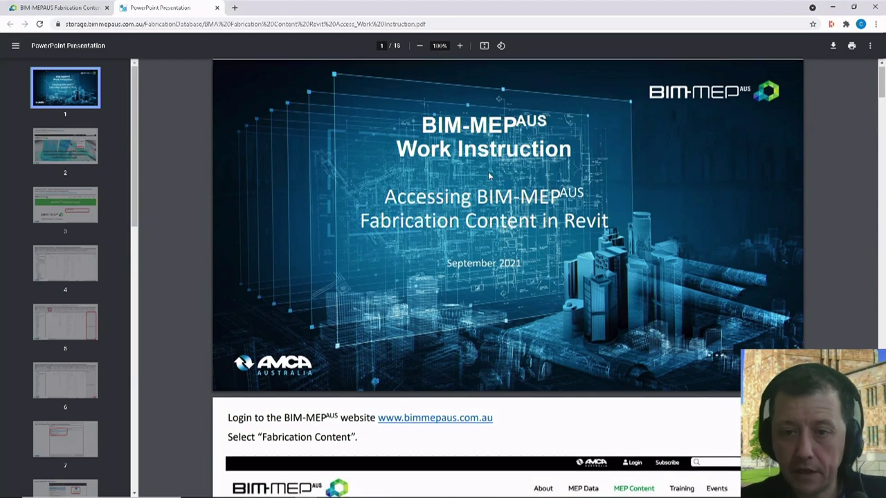
scroll(492, 173, down, 3)
scroll(495, 181, down, 15)
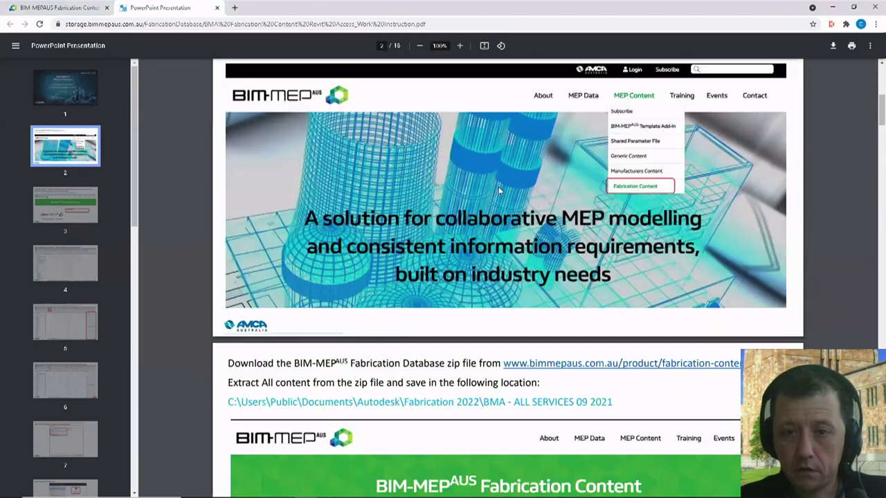
scroll(499, 190, down, 20)
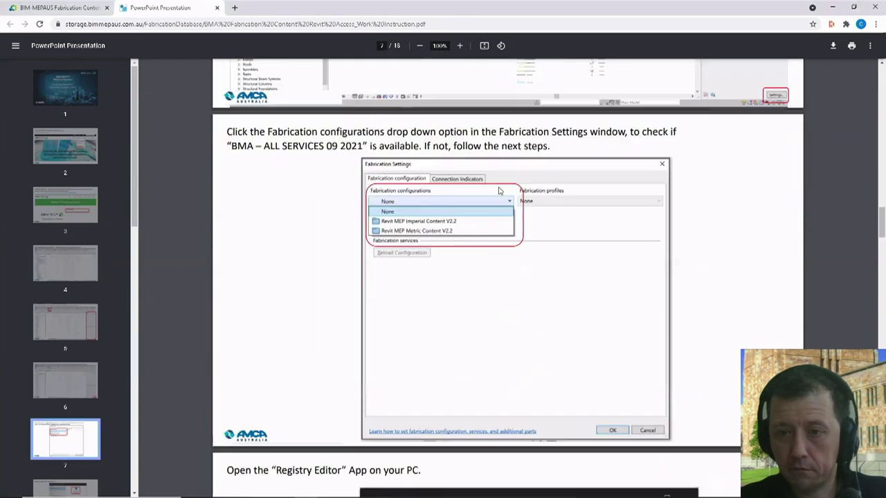
scroll(498, 189, up, 5)
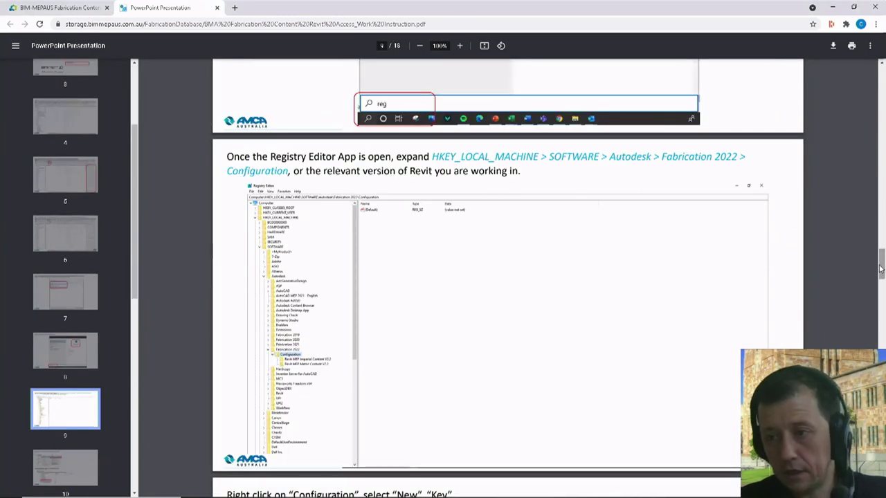
drag(882, 267, 882, 413)
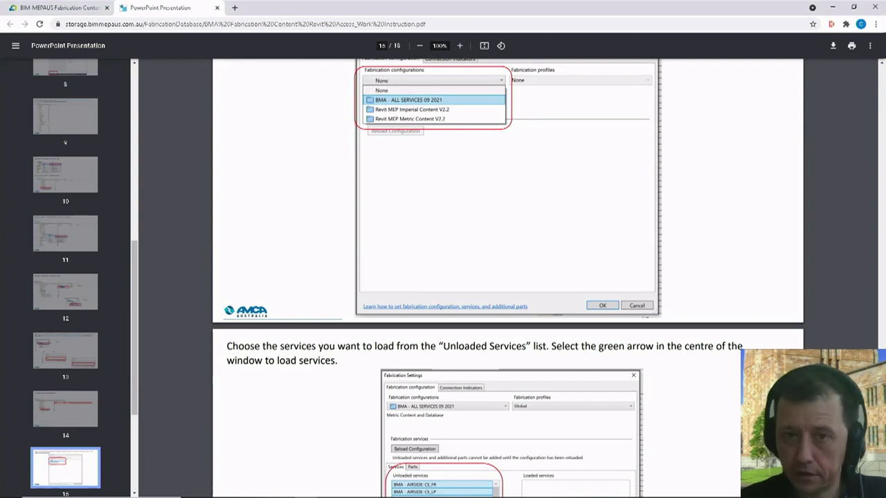
scroll(507, 277, down, 3)
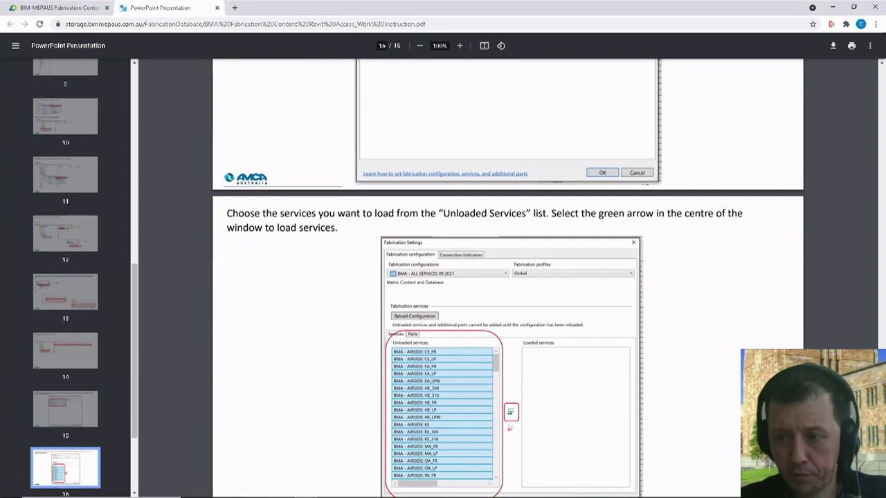
key(Page_Up)
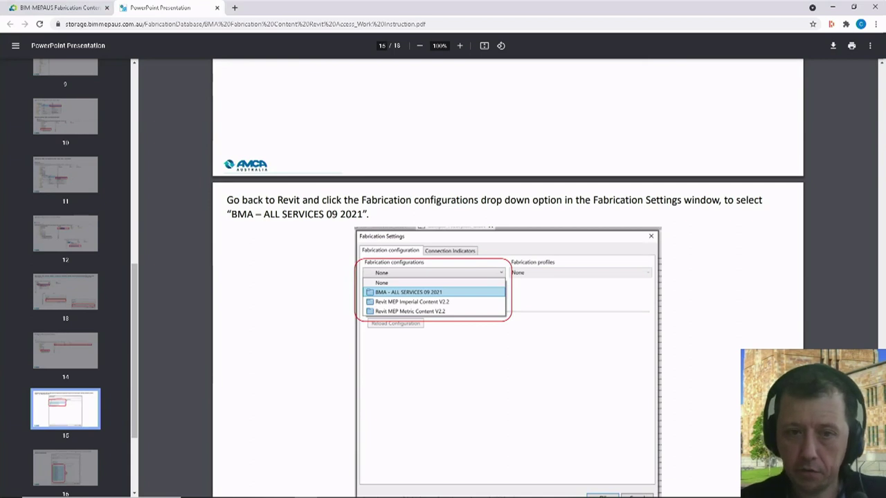
scroll(648, 303, up, 1)
scroll(647, 303, down, 1)
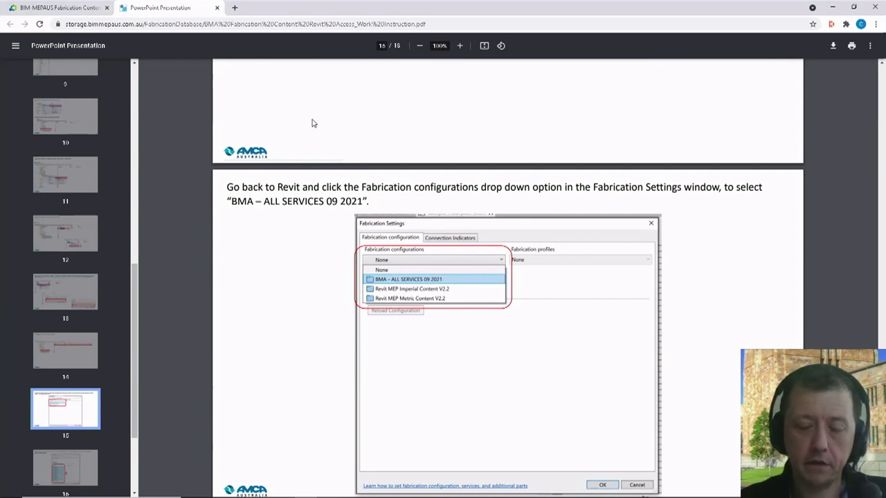
click(218, 9)
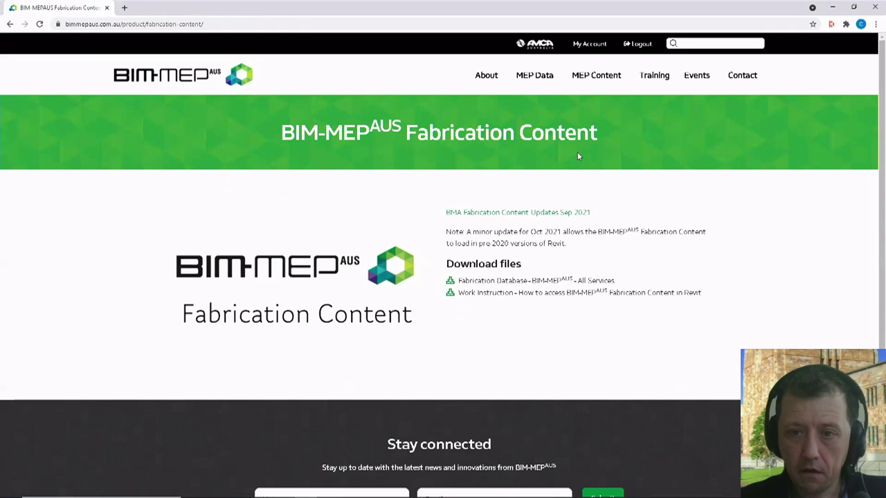
Step: View the BMA Fabrication Content Updates Sep 2021 document and switch back to Revit
click(514, 213)
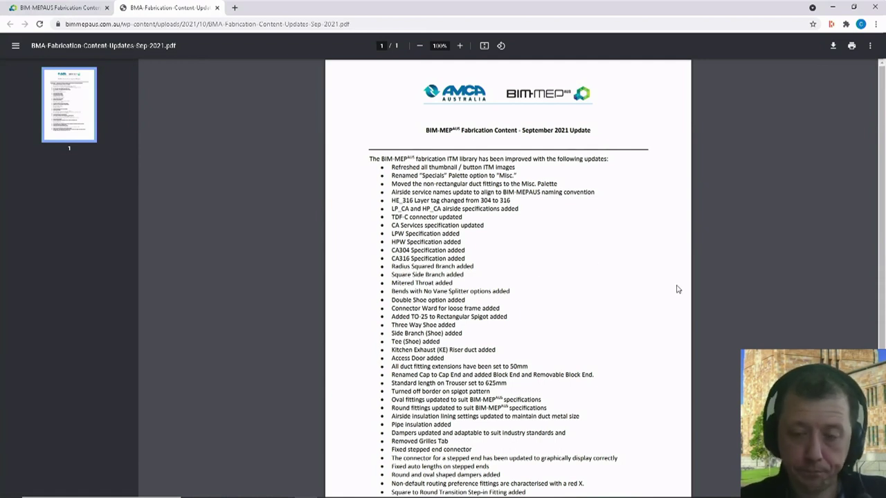
key(alt+Tab)
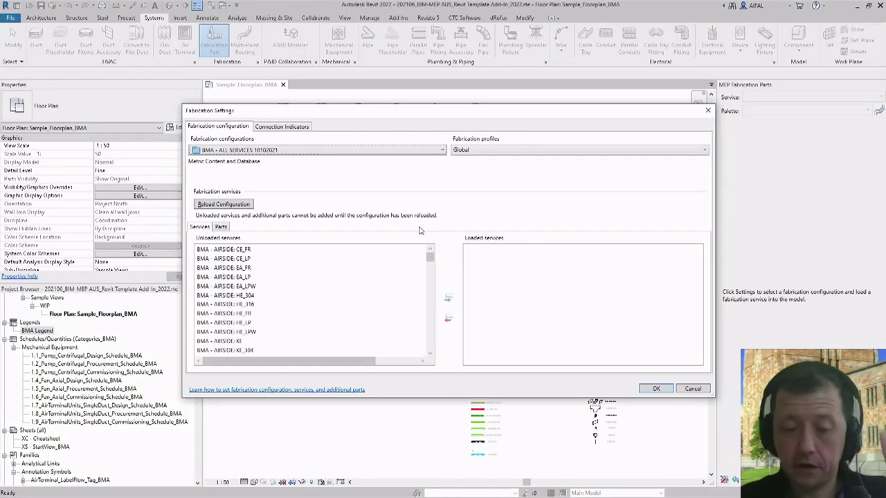
Step: Keep the BMA - ALL SERVICES 18102021 configuration selected and survey its unloaded services from airside through to mechanical piping
click(330, 153)
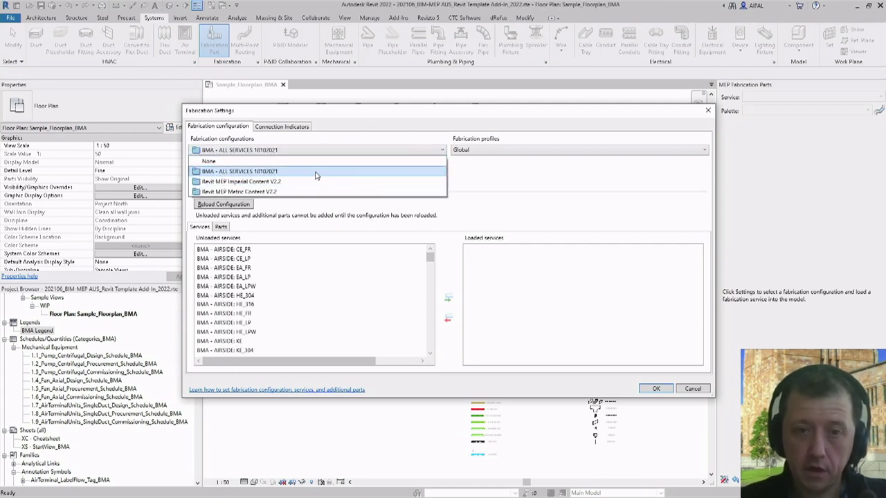
click(316, 174)
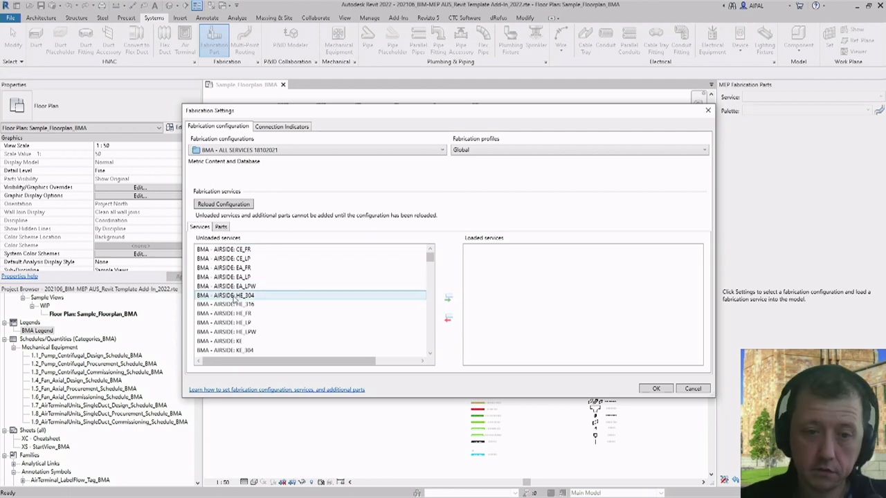
scroll(239, 298, down, 5)
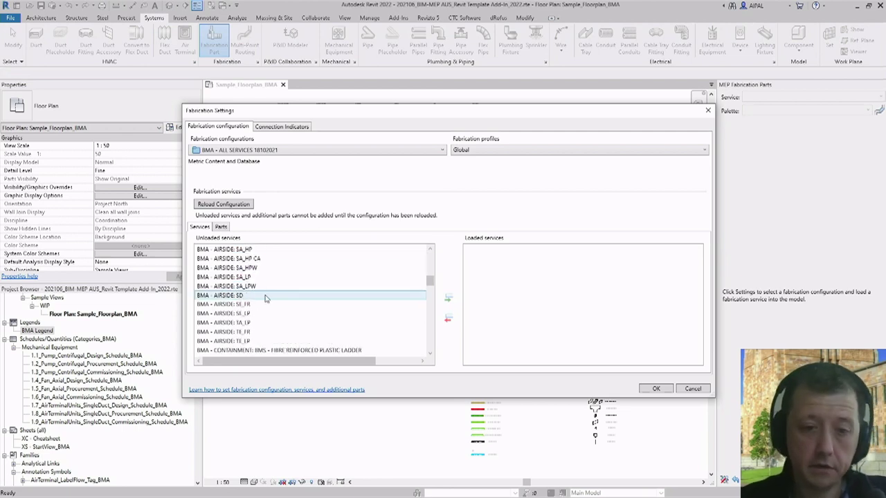
scroll(265, 298, down, 3)
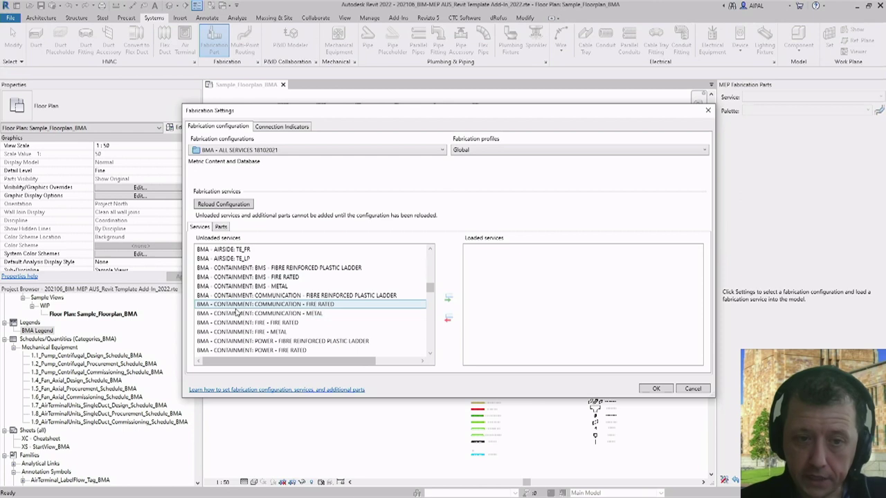
scroll(239, 308, down, 4)
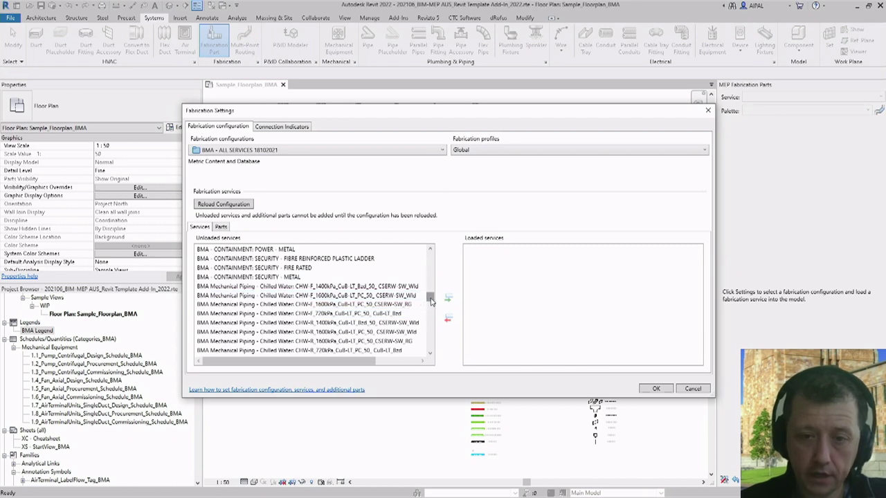
drag(430, 299, 431, 260)
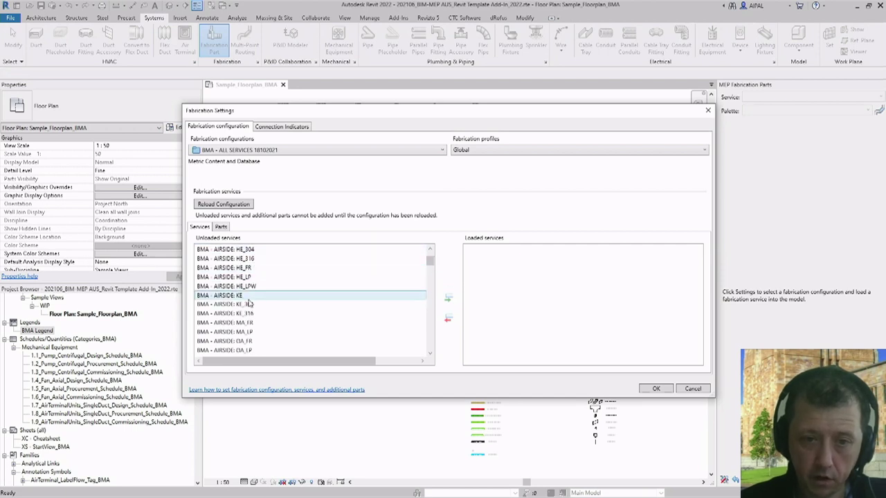
scroll(354, 280, up, 2)
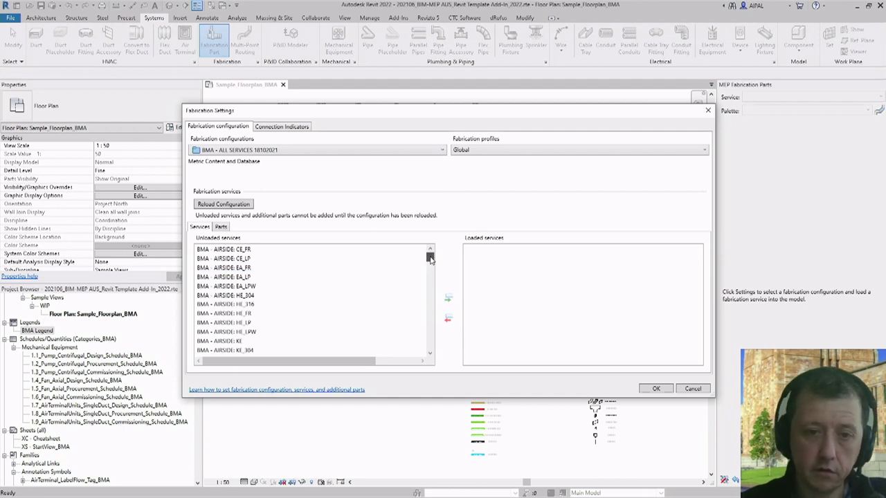
Step: Examine the unloaded airside, containment and chilled water piping services, and return to the start of the list
drag(430, 258, 430, 276)
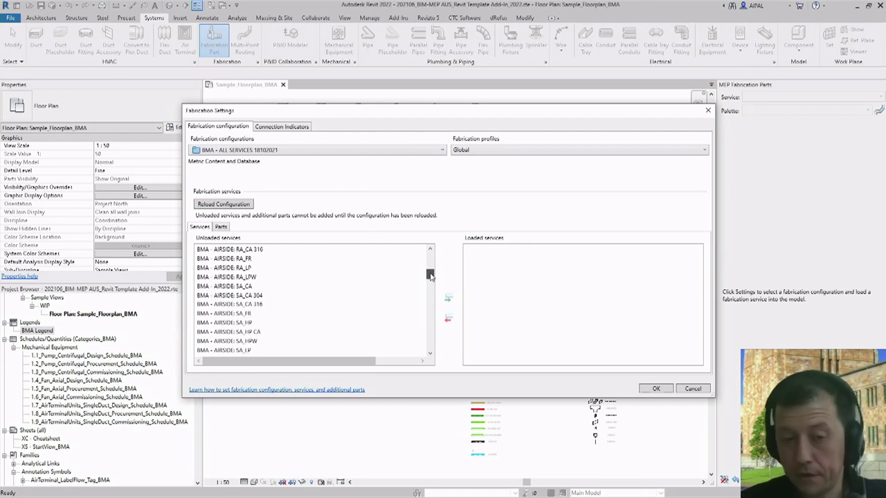
drag(430, 276, 430, 291)
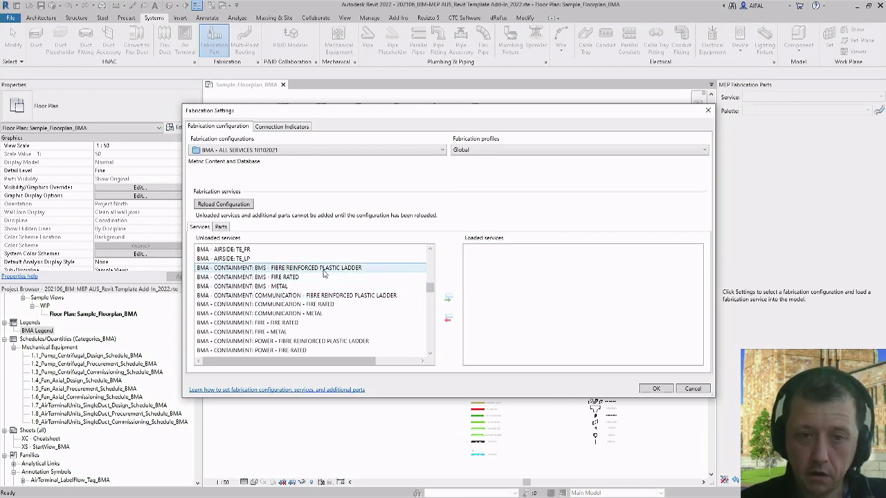
scroll(324, 275, down, 2)
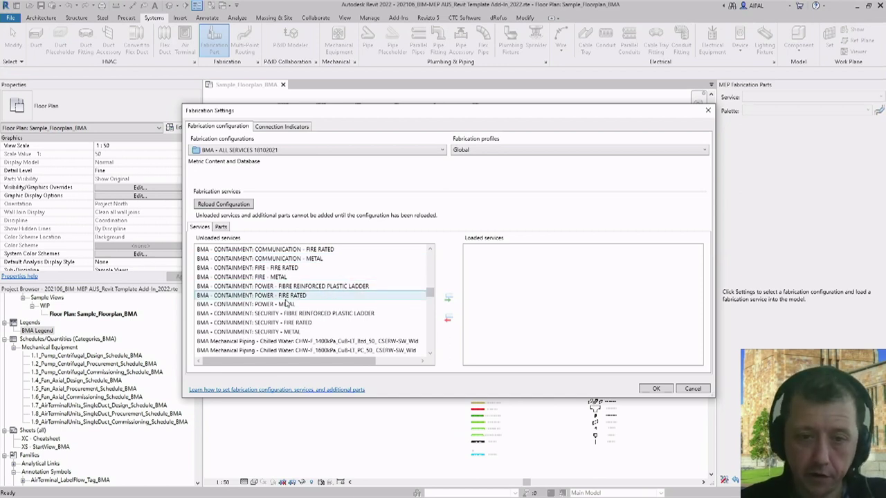
scroll(367, 294, down, 1)
scroll(355, 288, down, 1)
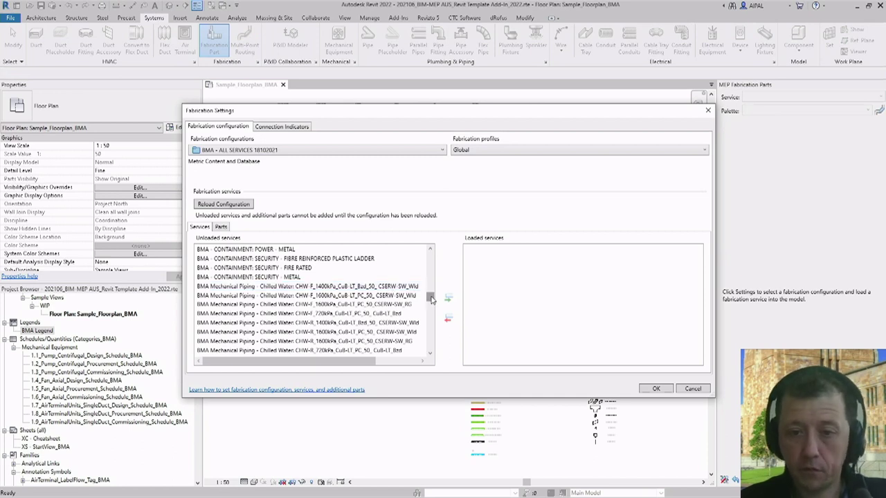
drag(430, 297, 432, 263)
scroll(298, 261, up, 1)
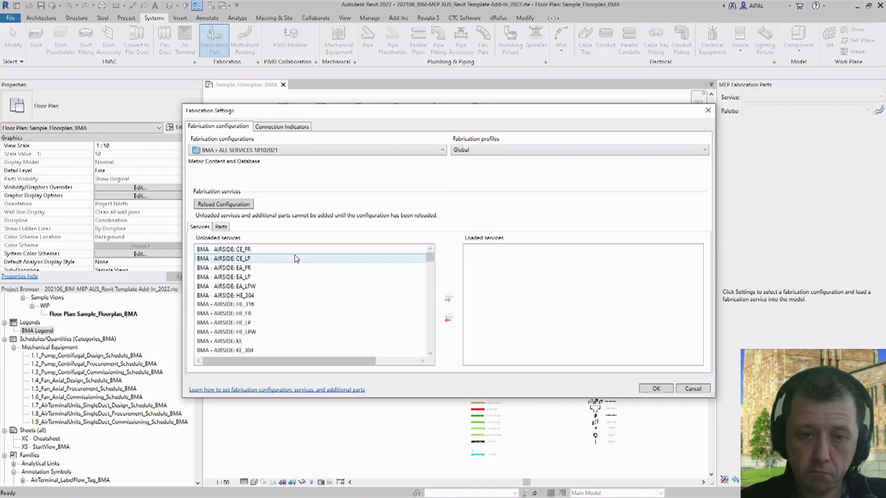
Step: Add the BMA - AIRSIDE: SA_LP service to the loaded fabrication services
scroll(287, 306, down, 5)
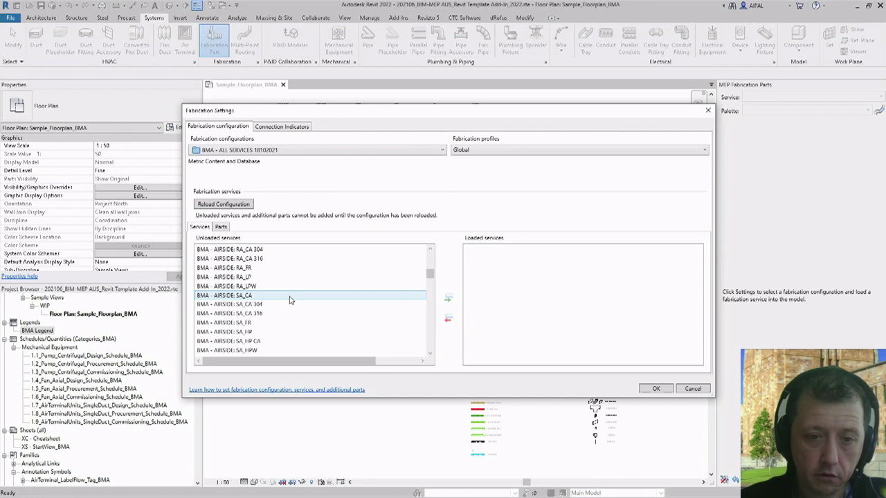
scroll(282, 301, down, 3)
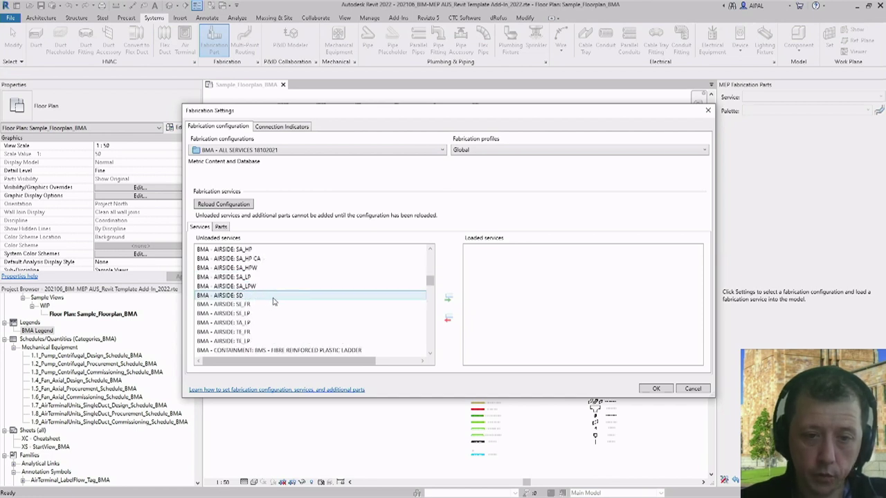
click(291, 277)
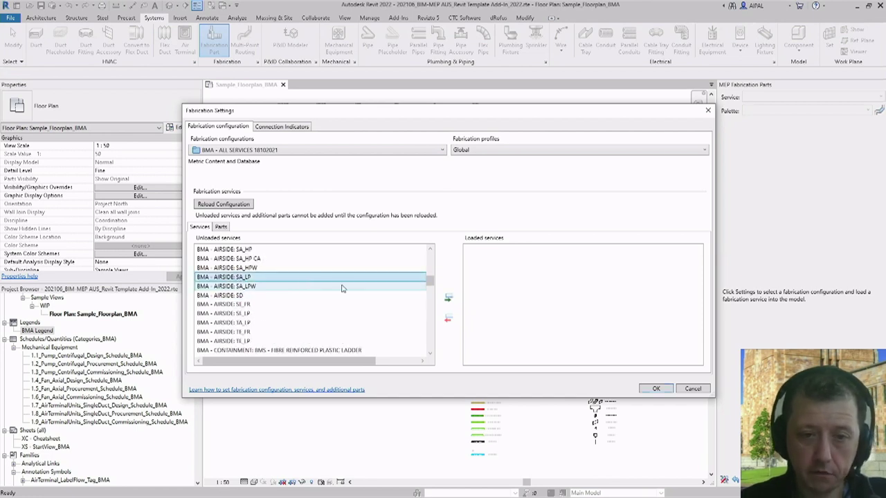
click(448, 298)
Step: Add the BMA - CONTAINMENT: POWER - METAL service to the loaded fabrication services
scroll(328, 277, down, 4)
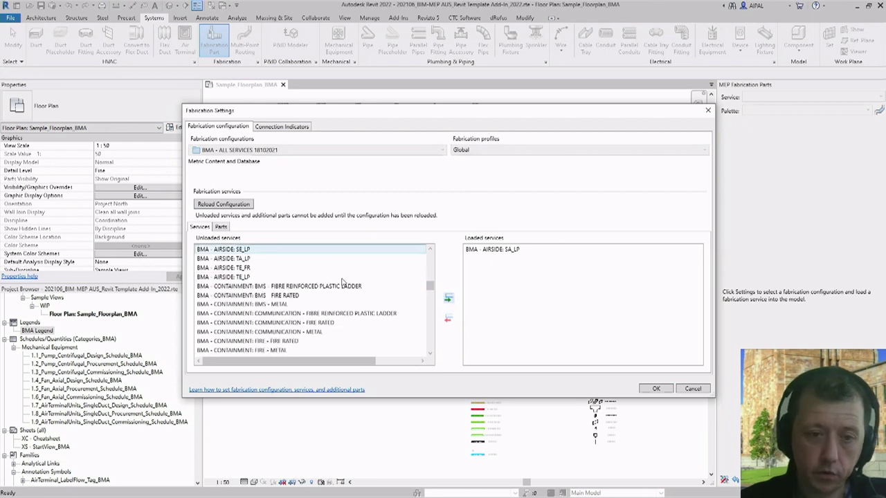
scroll(304, 279, down, 1)
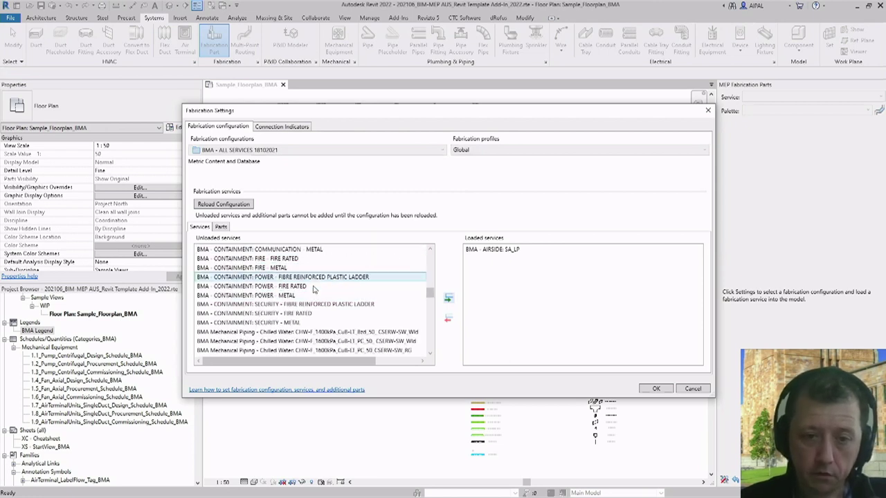
click(285, 296)
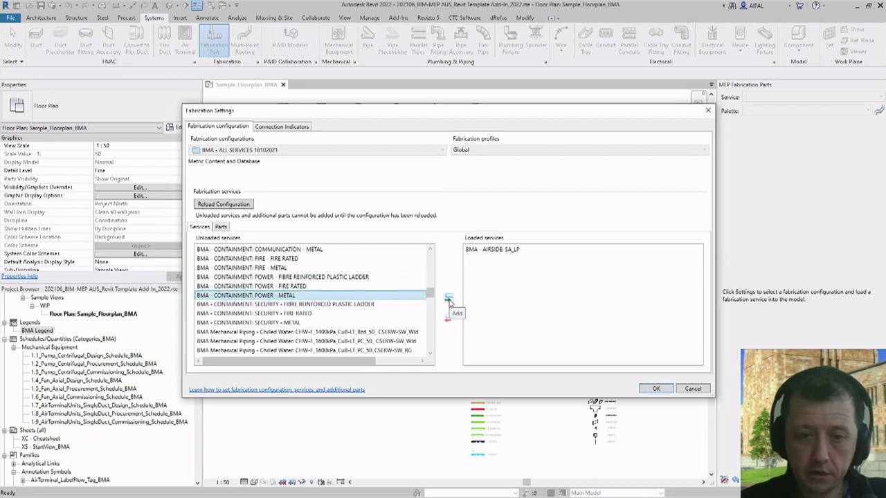
click(449, 299)
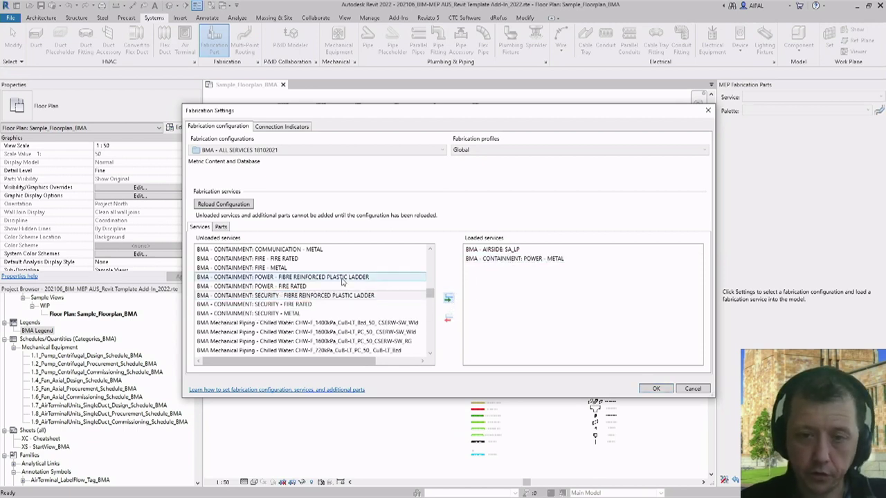
Step: Load the BMA Mechanical Piping chilled water service CHW-F_1400kPa_CuB-LT_Bzd_50_ CSERW-SW_Wld and apply the fabrication settings
click(317, 323)
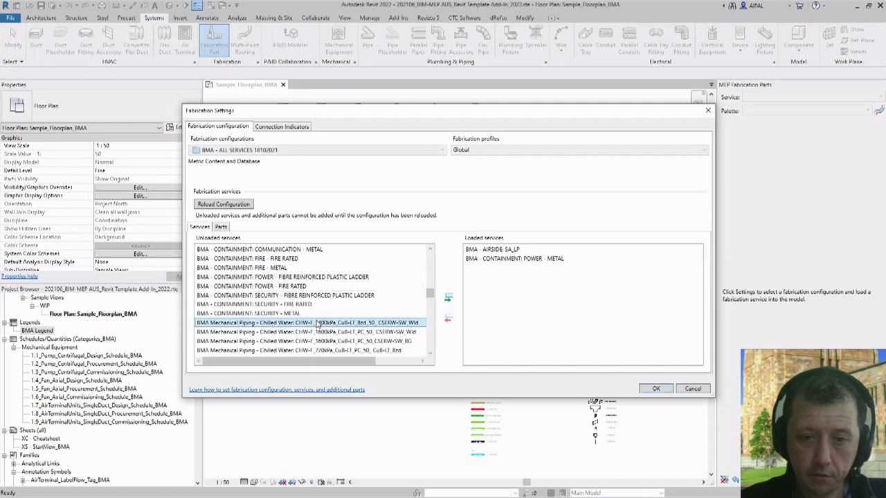
click(449, 299)
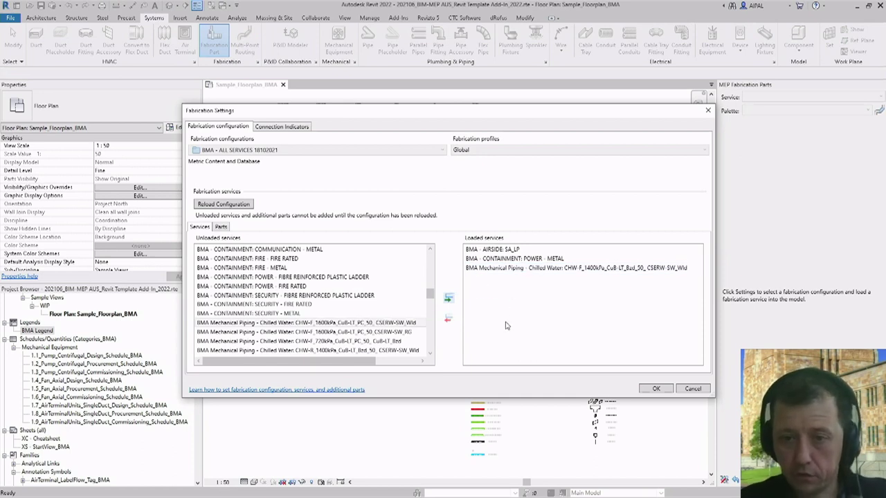
click(656, 389)
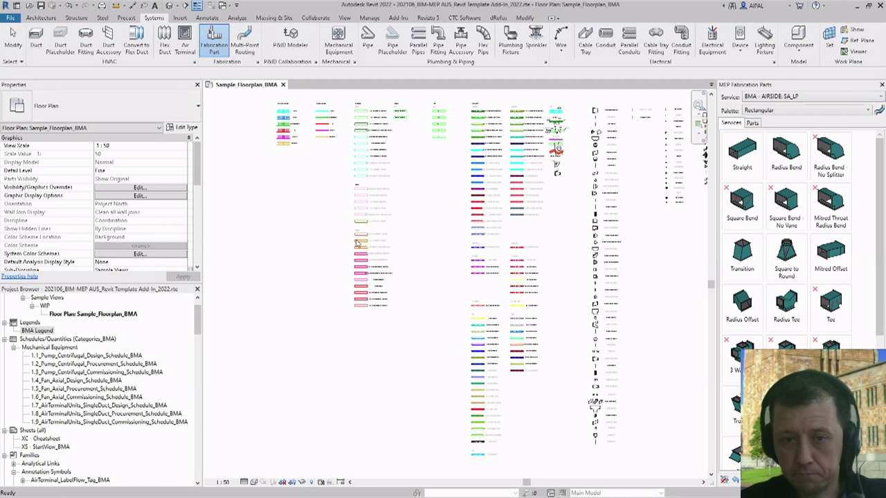
scroll(357, 244, down, 2)
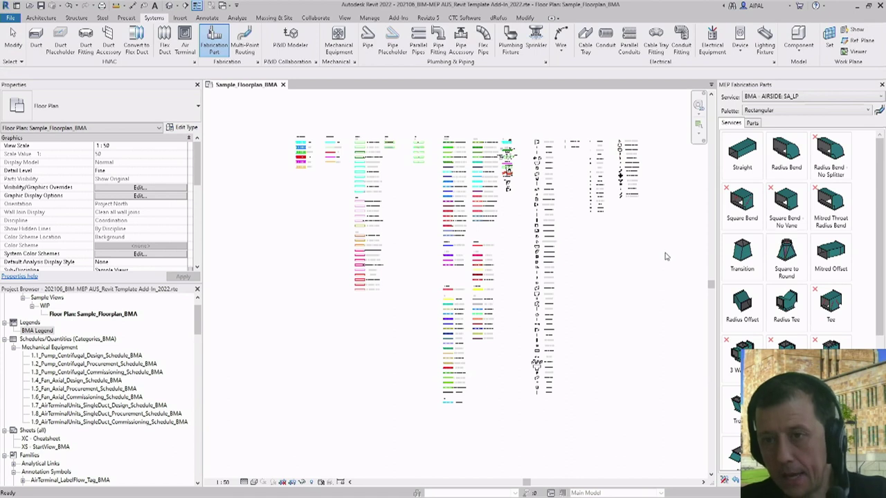
key(Escape)
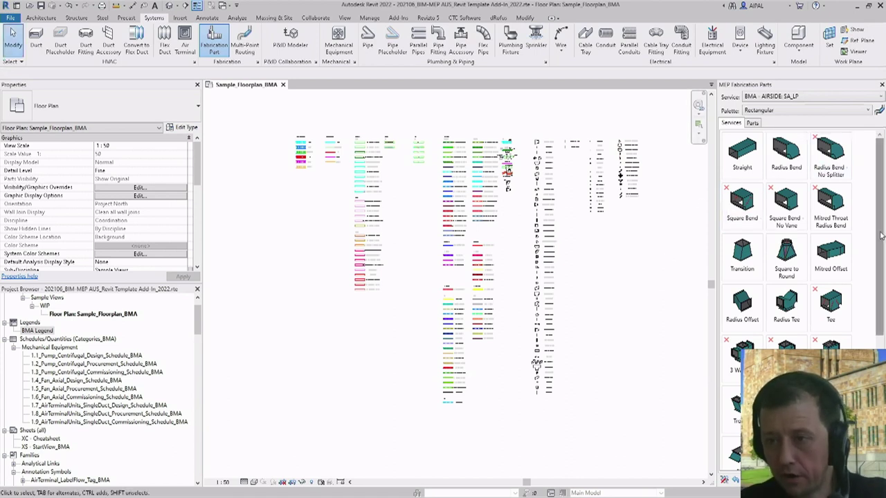
drag(885, 256, 880, 194)
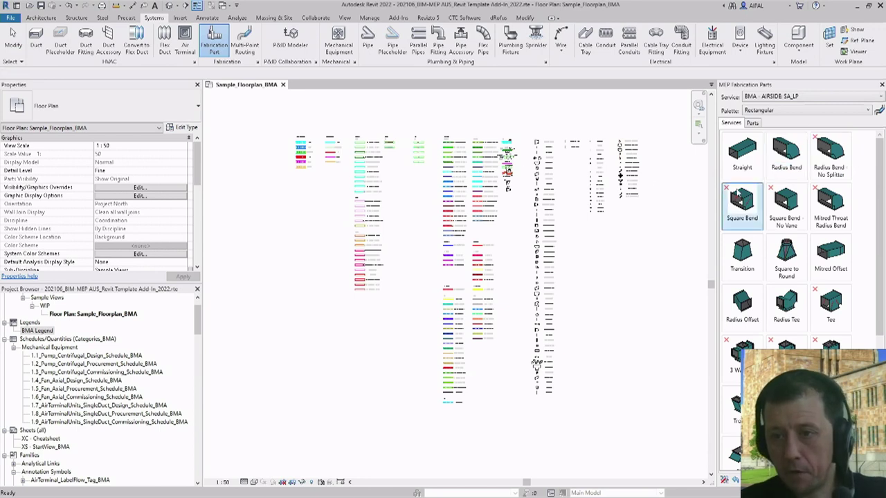
scroll(690, 228, up, 1)
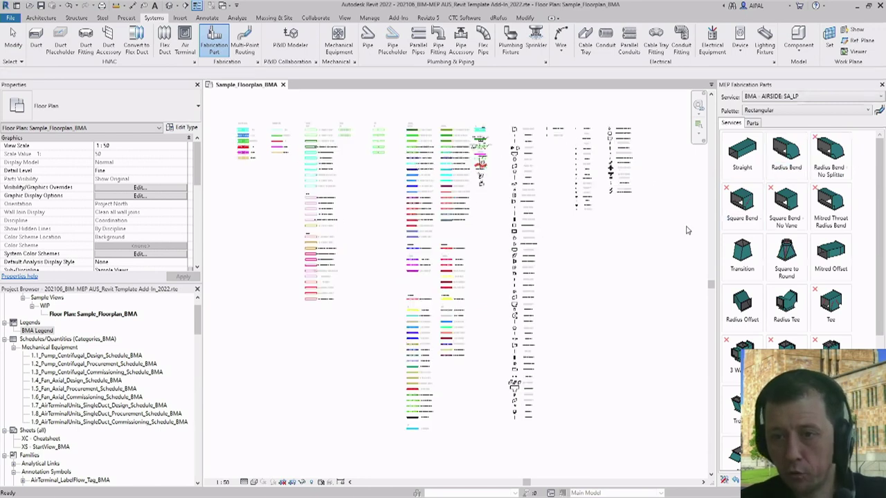
Step: Attach two rectangular Straight duct parts end to end to the open end of the Rectangular_Oval_Transition_BMA fitting
click(742, 157)
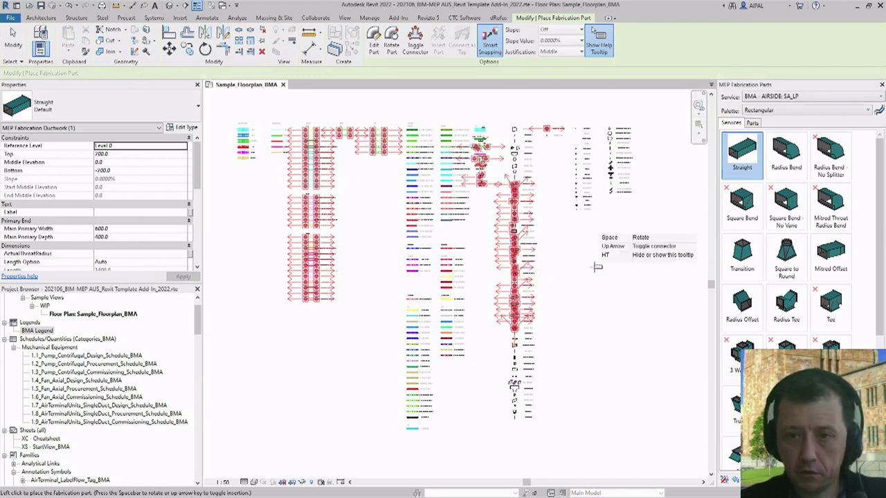
scroll(553, 224, up, 5)
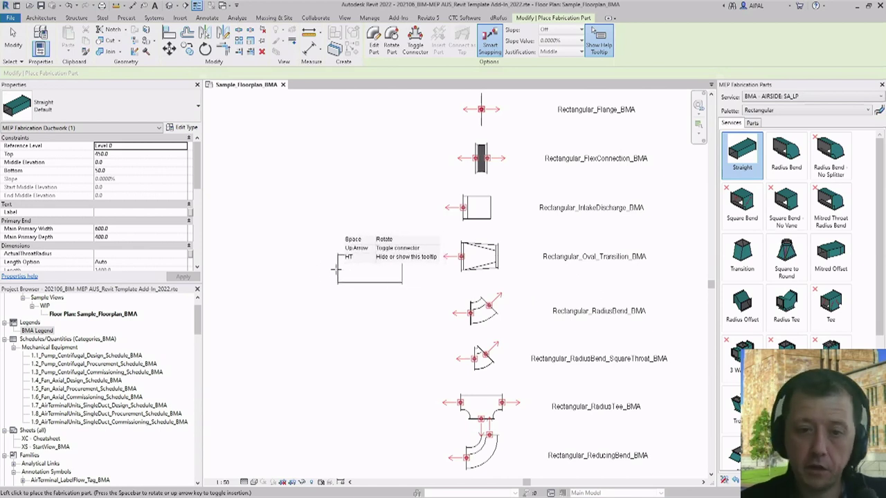
click(457, 259)
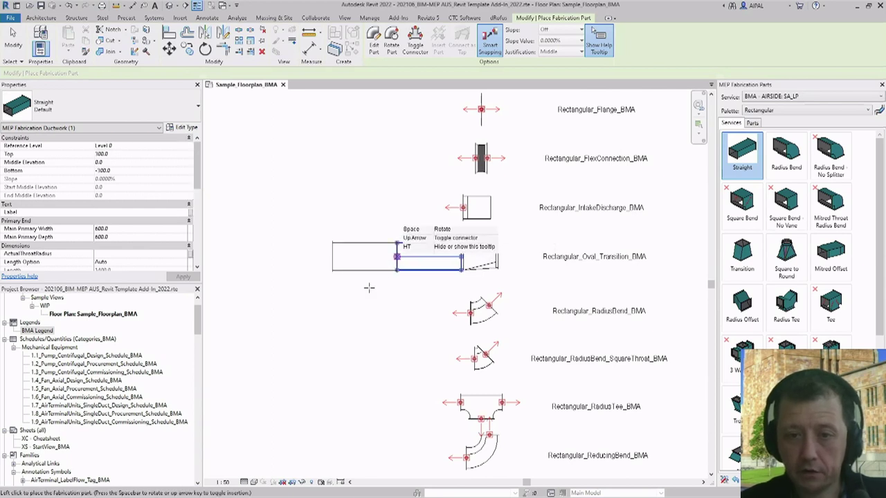
click(325, 252)
scroll(338, 217, down, 1)
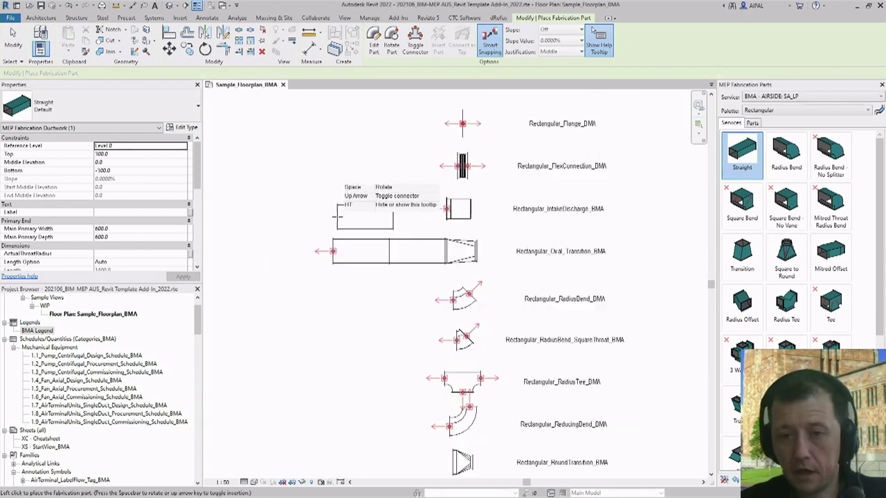
scroll(350, 239, down, 2)
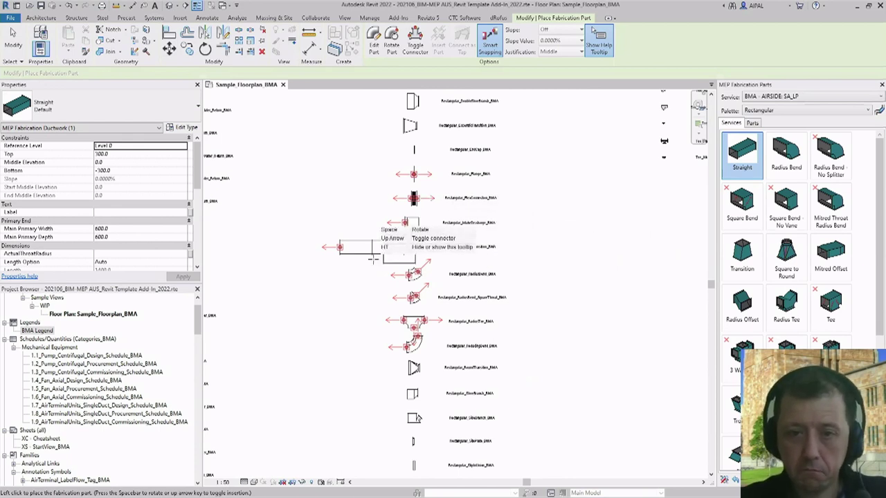
scroll(377, 258, down, 1)
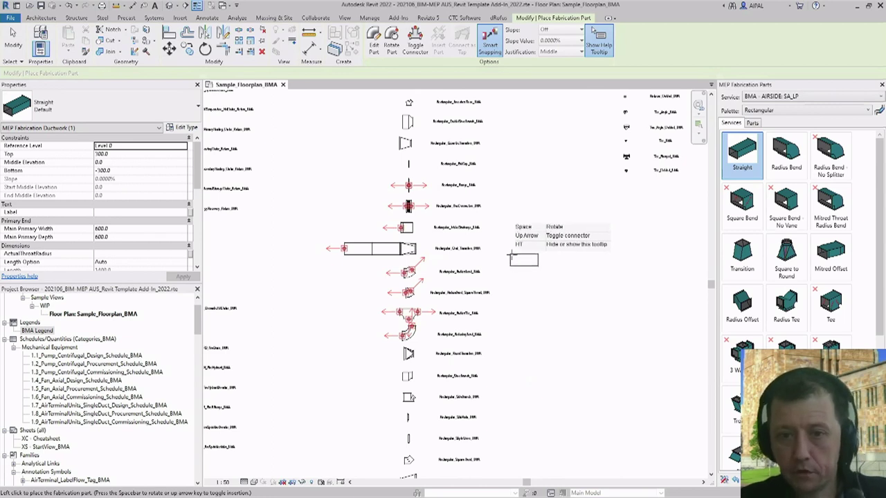
scroll(465, 225, up, 2)
scroll(437, 227, up, 2)
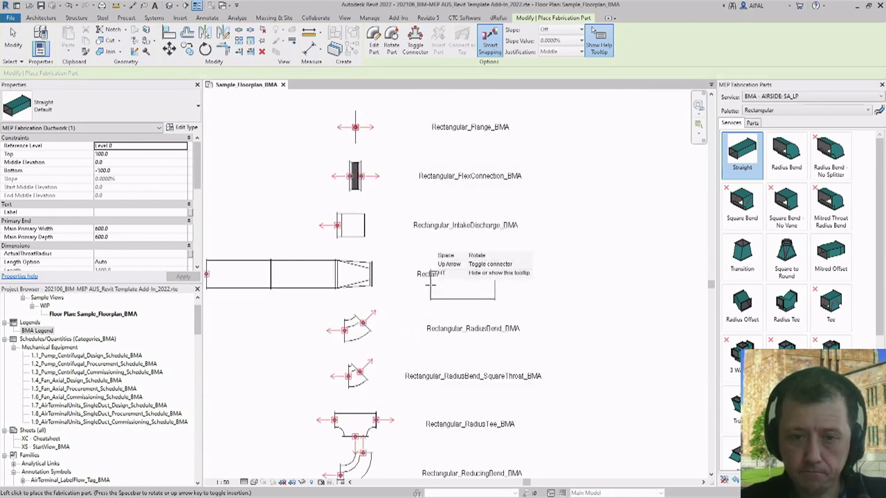
scroll(511, 310, up, 1)
scroll(578, 263, down, 2)
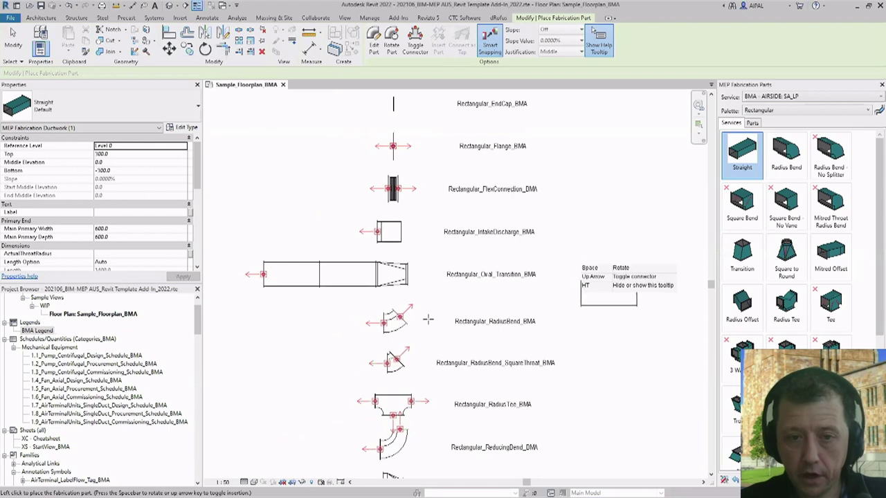
scroll(378, 275, up, 1)
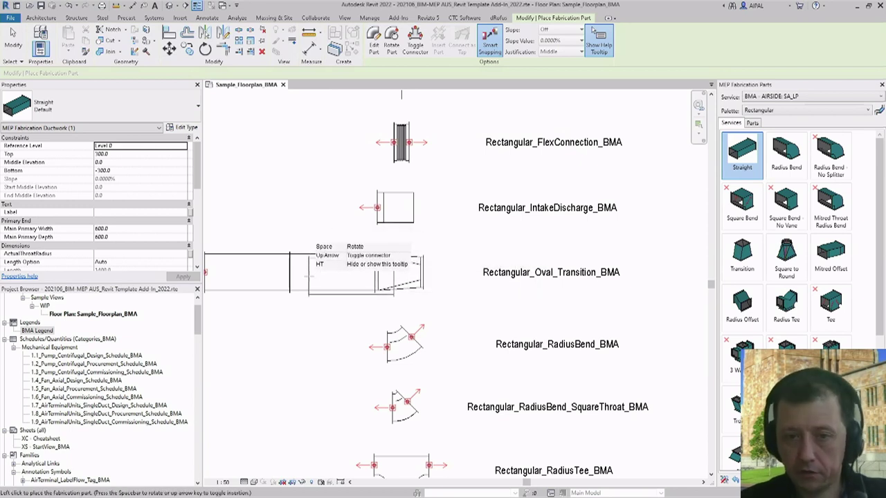
Step: Place a horizontal run of four Straight duct parts end to end in the empty area below the tee fittings
scroll(304, 258, down, 2)
scroll(387, 267, down, 2)
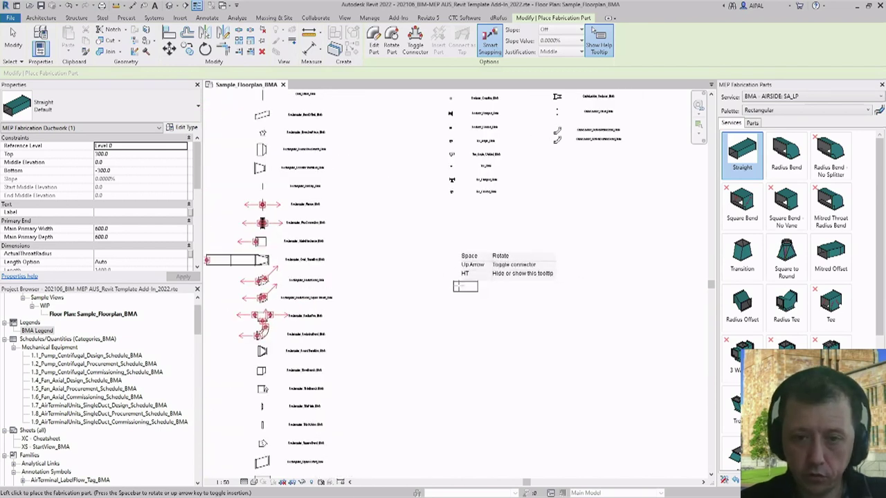
scroll(468, 277, up, 2)
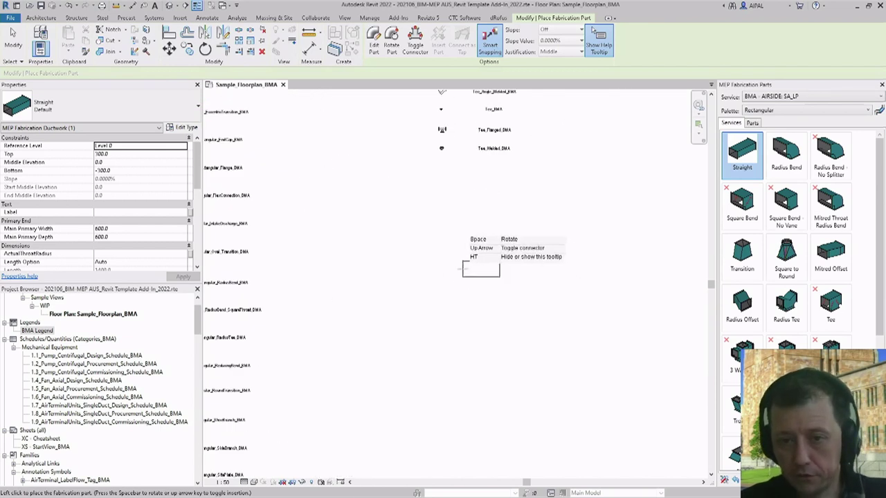
click(464, 269)
click(500, 269)
click(554, 270)
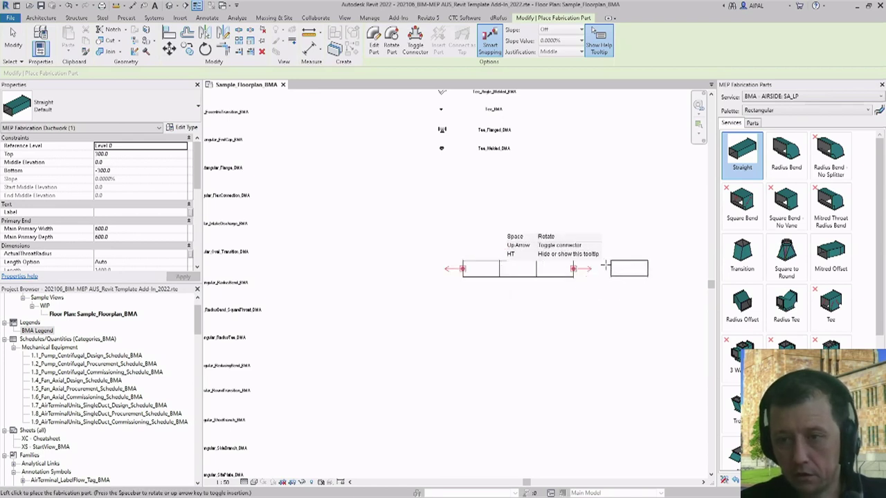
click(573, 269)
Step: Attach a rectangular Radius Bend to the open right-hand end of the four-part straight duct run, rotated to turn upward in plan
scroll(450, 278, down, 1)
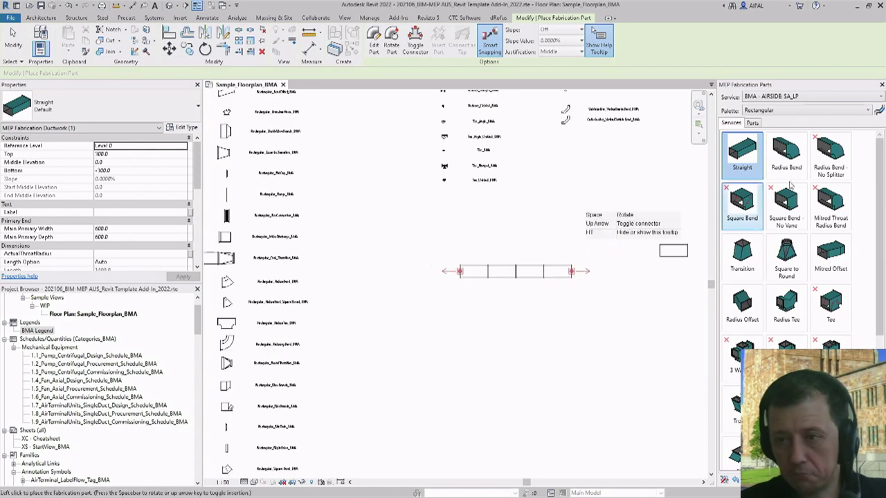
click(787, 157)
scroll(618, 249, up, 2)
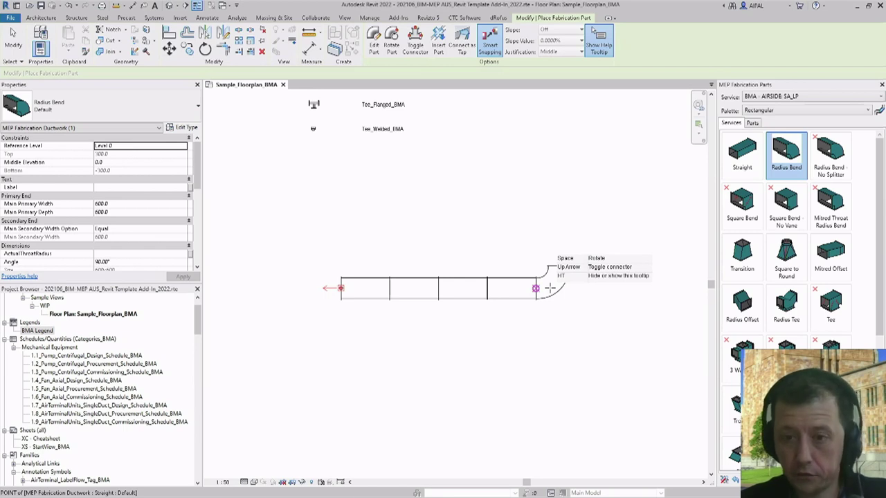
key(space)
key(space)
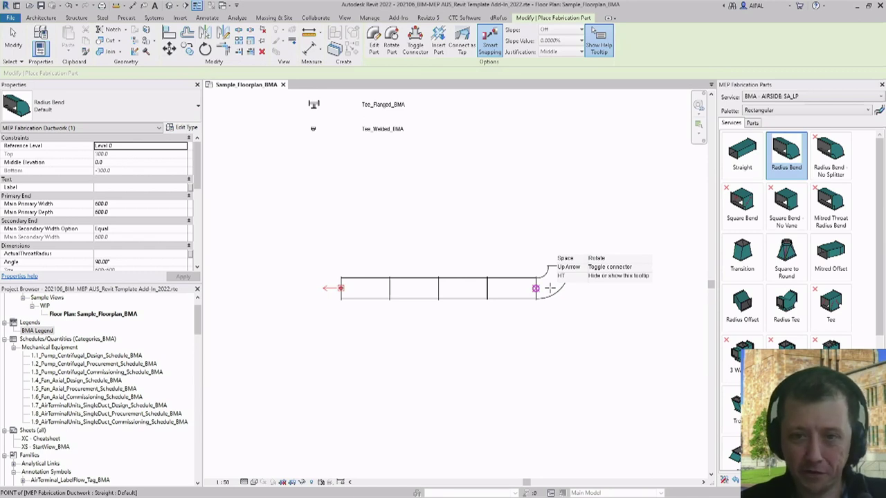
middle_drag(555, 283, 538, 293)
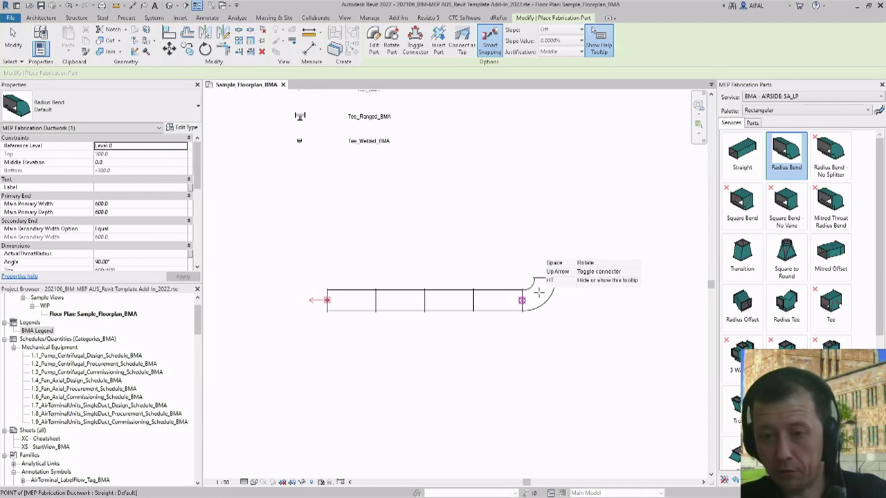
key(space)
key(space)
key(space)
key(space)
key(space)
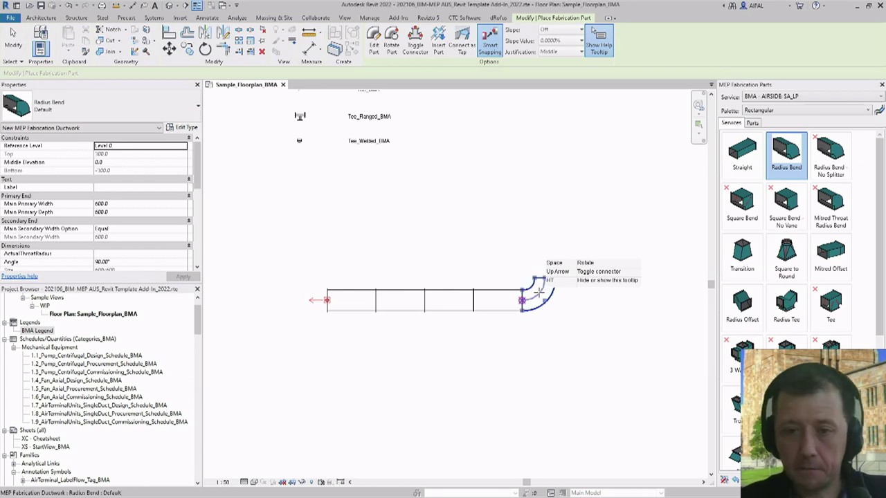
key(space)
click(539, 293)
Step: Extend the radius bend upward with one Straight duct part and attach a Square to Round fitting to its end
click(747, 166)
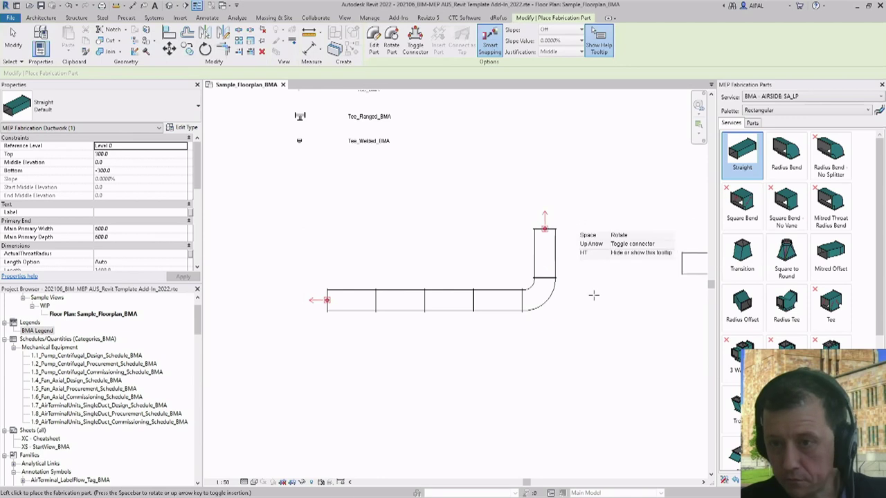
scroll(589, 298, down, 1)
scroll(563, 263, up, 1)
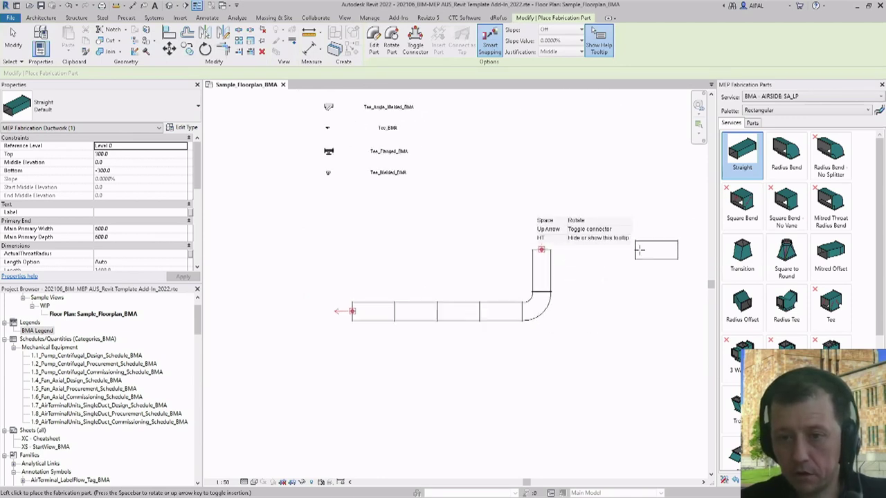
click(786, 255)
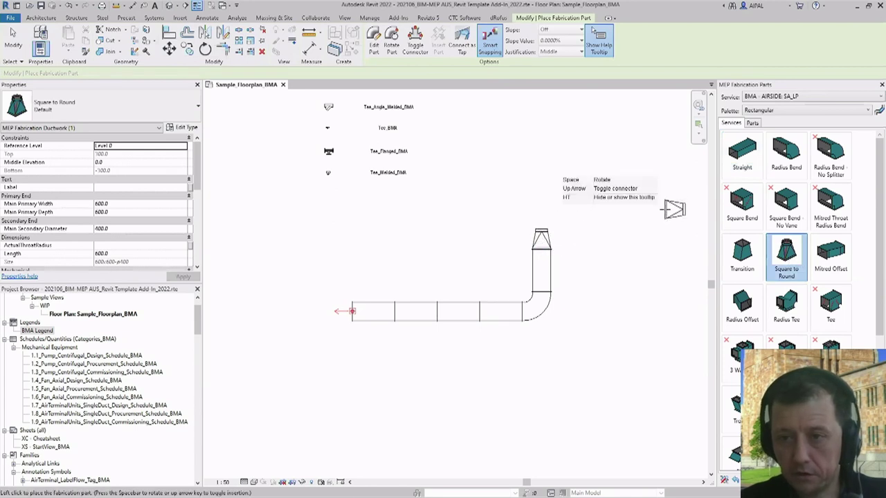
middle_drag(581, 220, 582, 239)
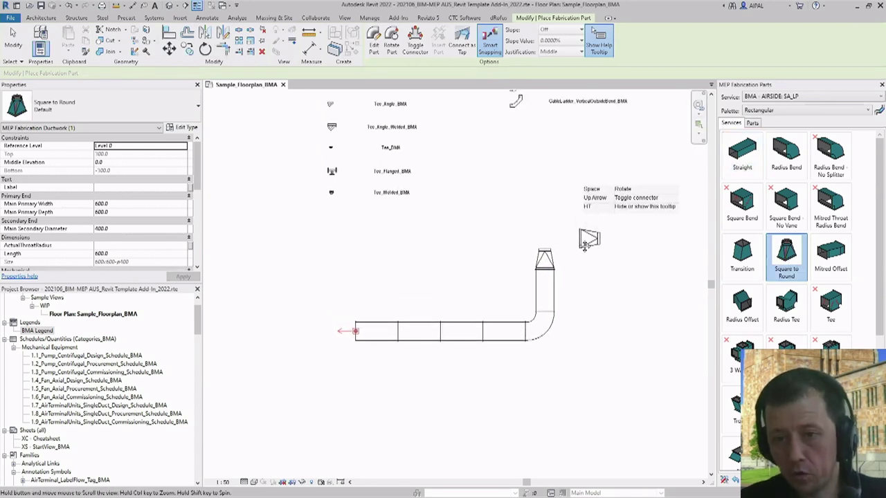
Step: Switch to the Round parts palette and attach a Spiral duct to the round end of the Square to Round fitting
click(817, 111)
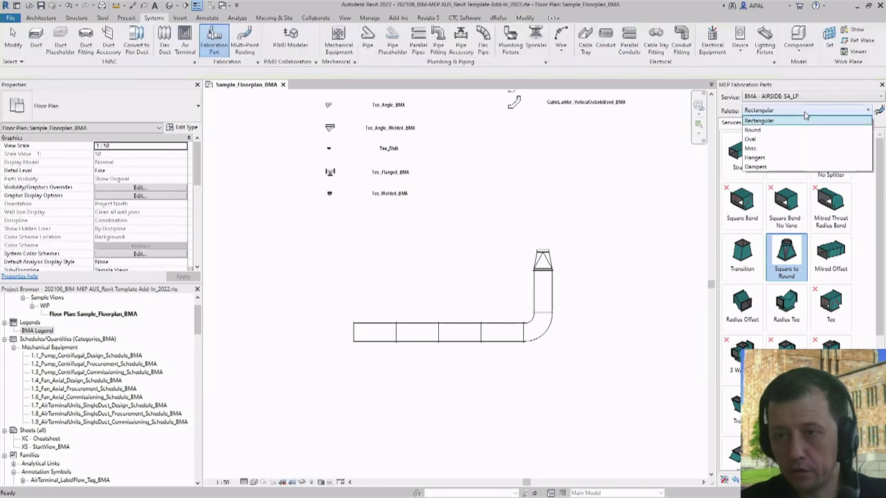
click(755, 130)
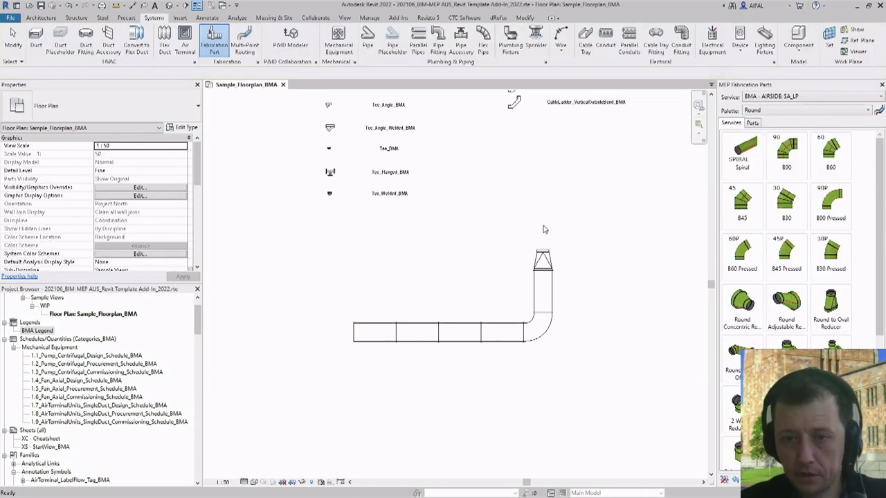
click(742, 154)
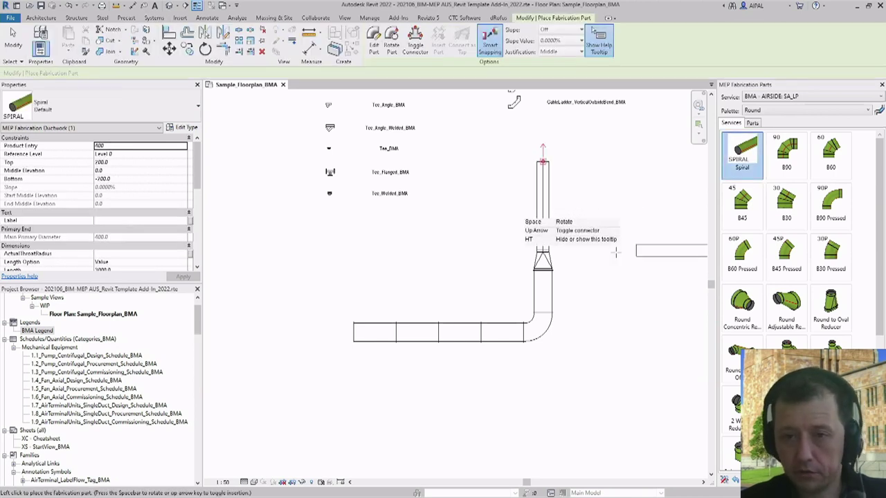
key(Escape)
scroll(411, 237, down, 1)
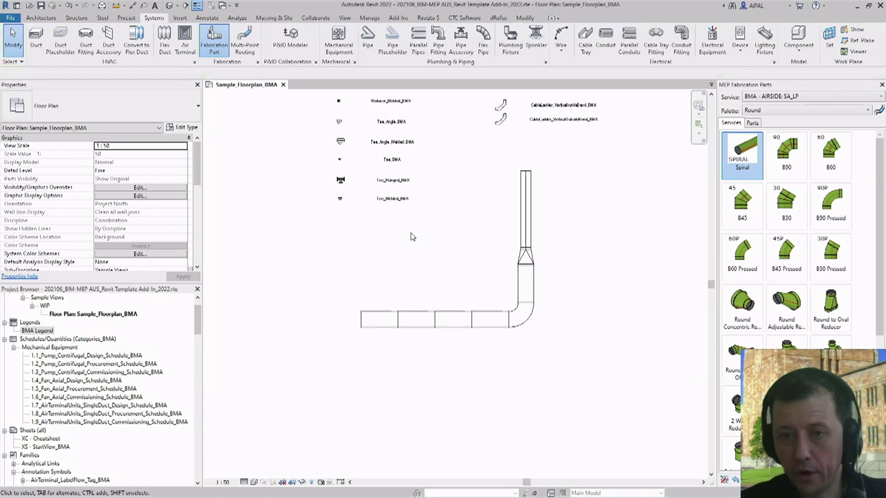
middle_drag(588, 271, 590, 258)
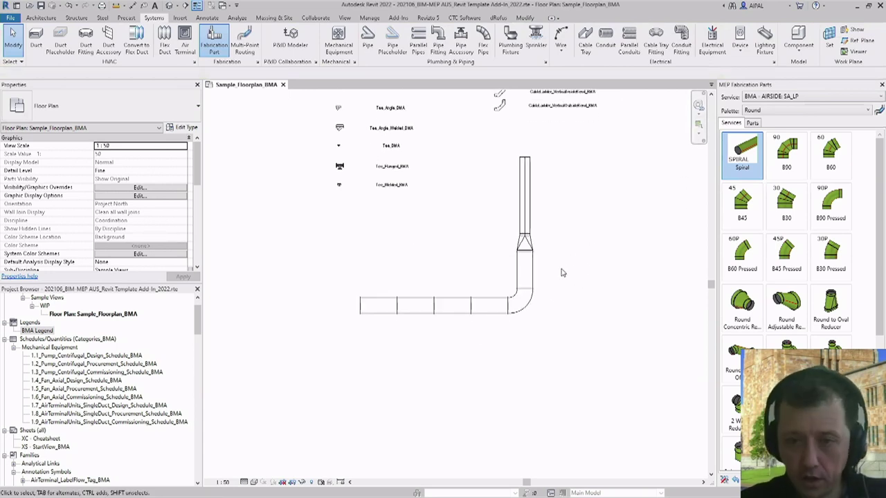
scroll(507, 341, up, 1)
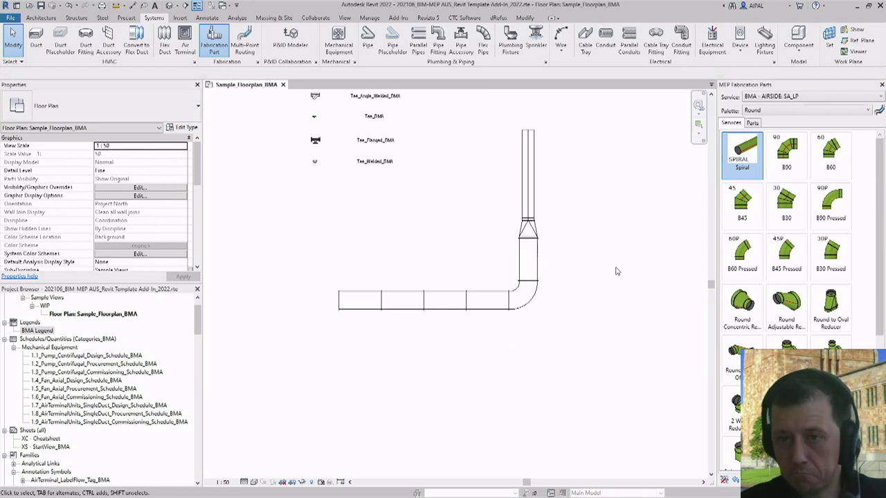
middle_drag(610, 291, 589, 266)
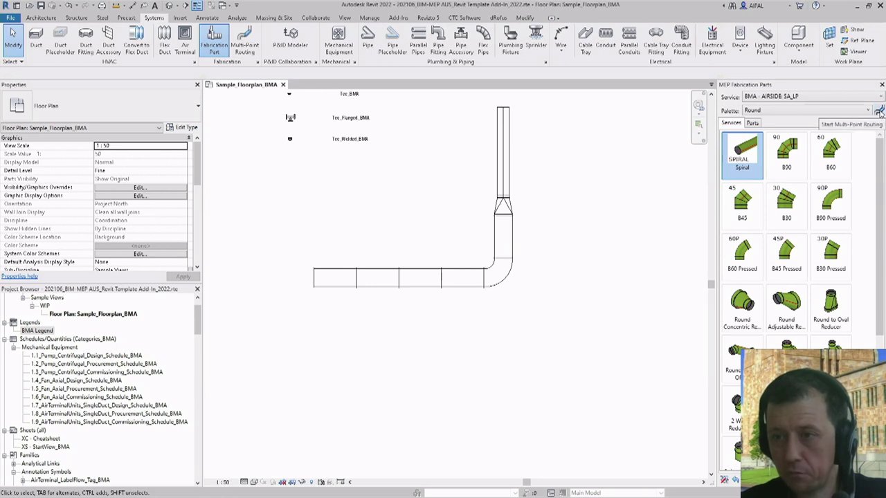
click(880, 113)
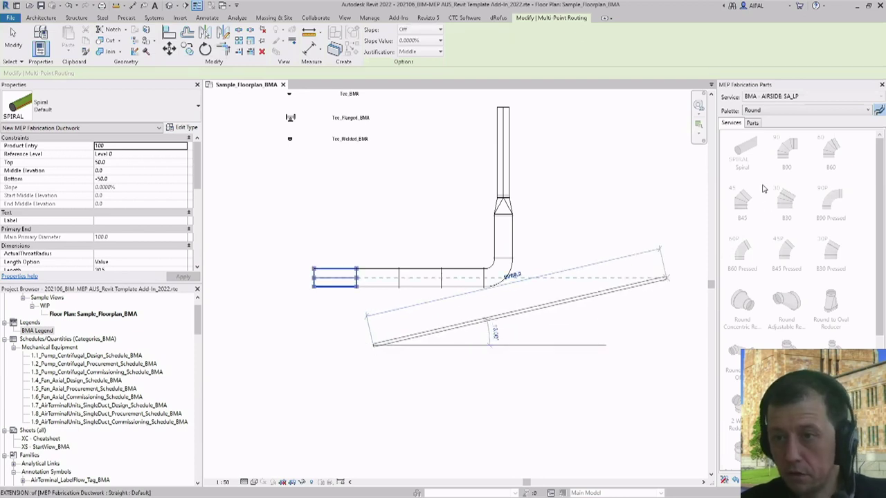
key(Escape)
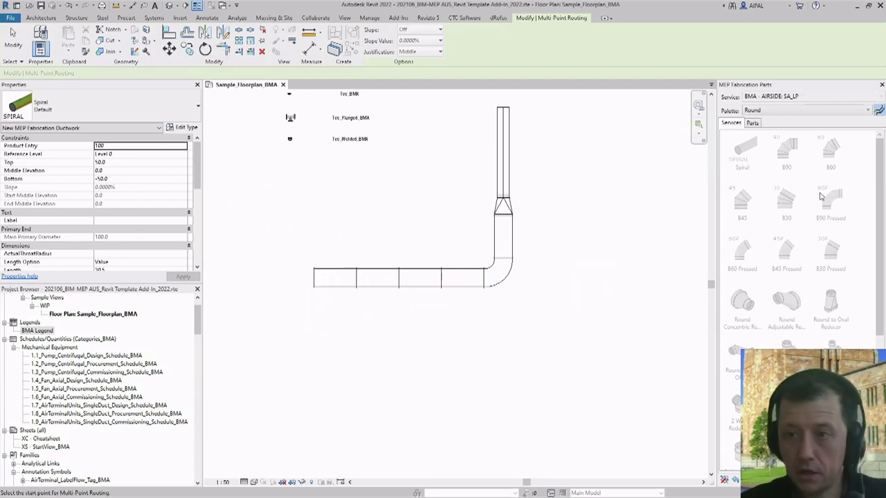
key(Escape)
Step: Switch to the Rectangular palette and use Multi-Point Routing to draw a horizontal duct turning upward below the first run
click(809, 110)
click(808, 128)
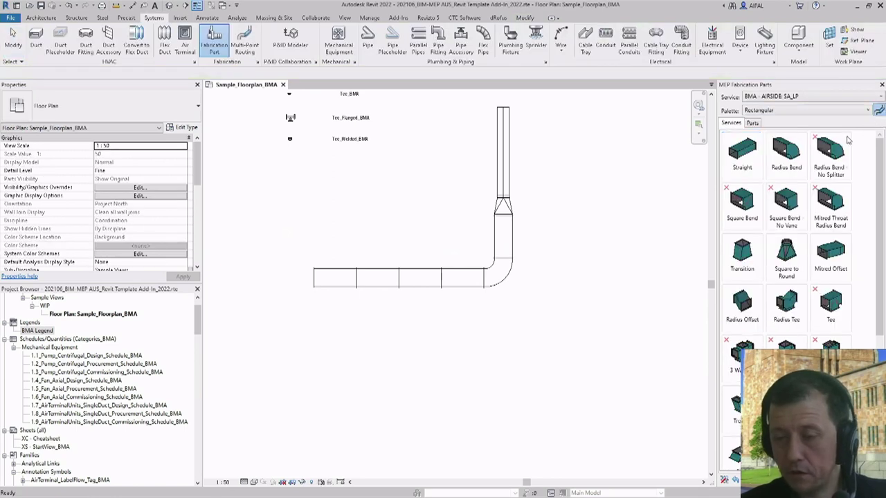
click(378, 330)
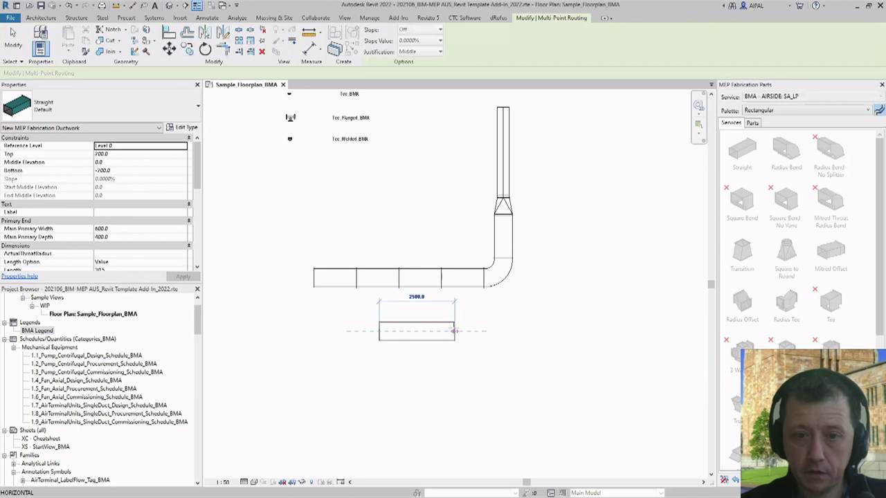
click(560, 330)
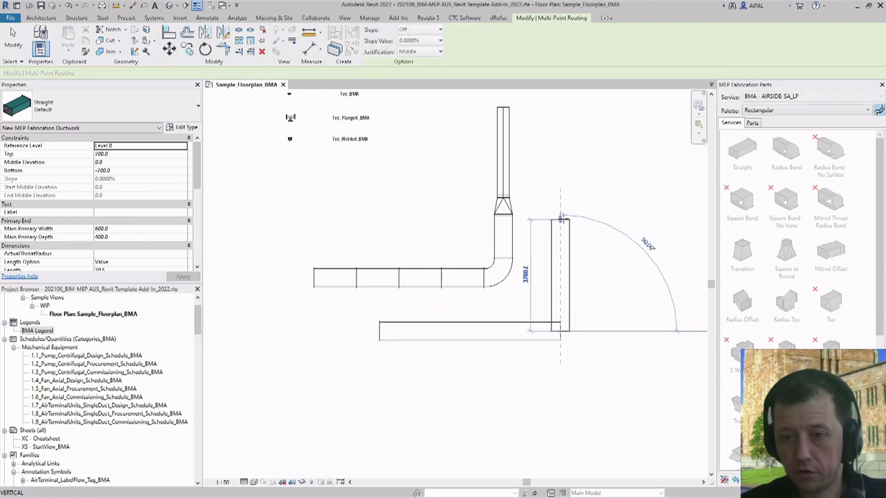
click(627, 263)
key(Escape)
key(Escape)
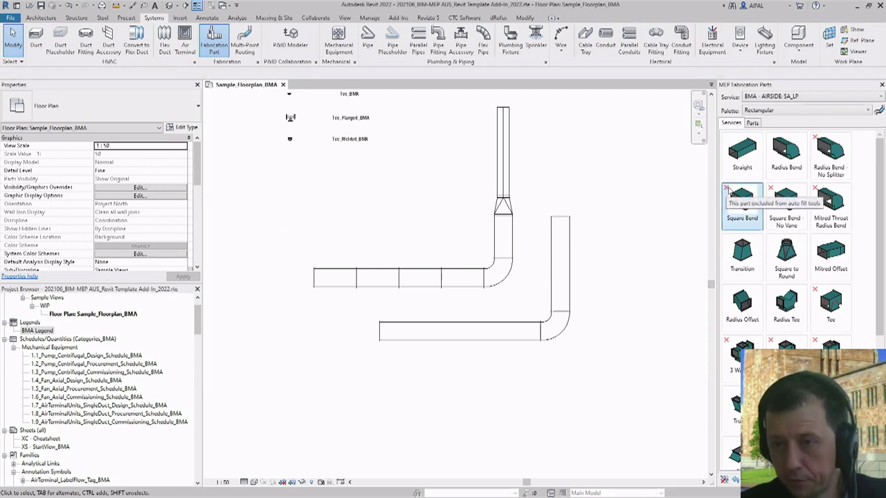
Step: Allow Square Bend and exclude Radius Bend from auto-fill, and route another rectangular duct turning upward below the second run
mouse_move(772, 189)
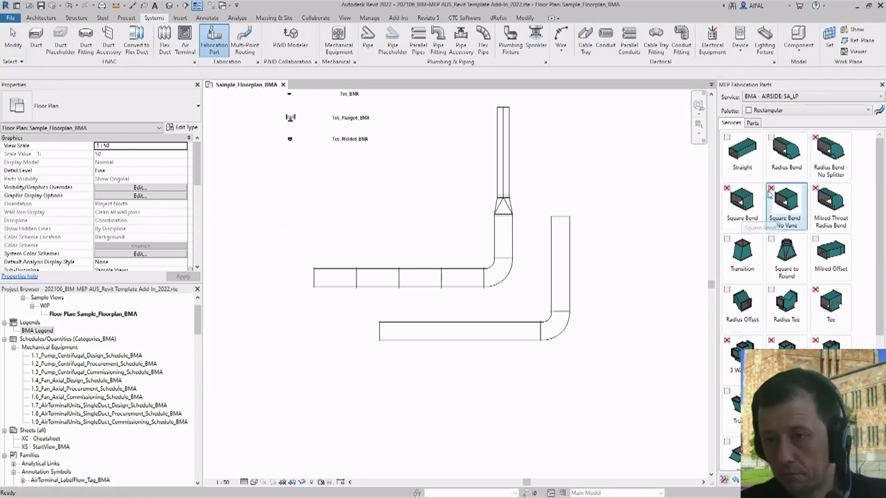
click(772, 138)
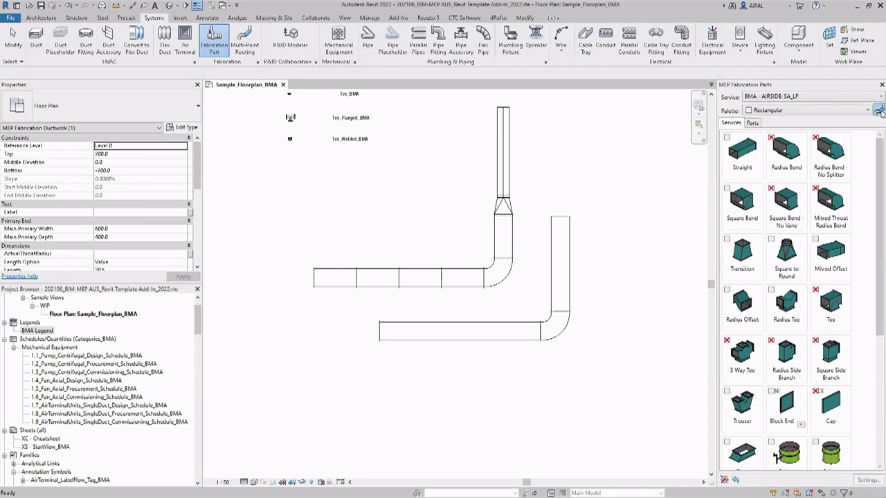
click(880, 112)
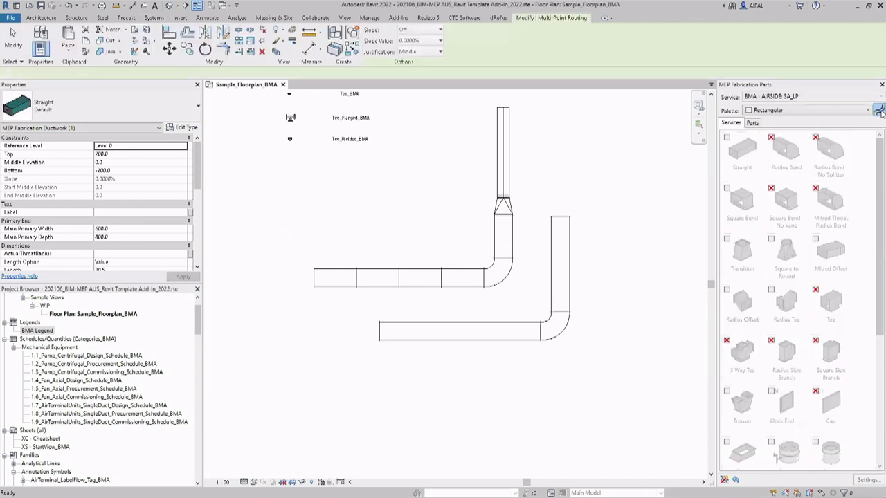
click(475, 386)
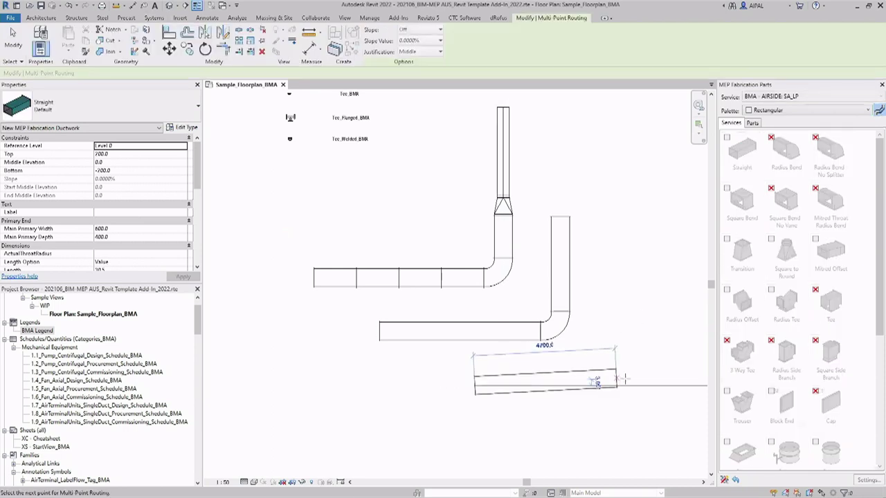
click(642, 317)
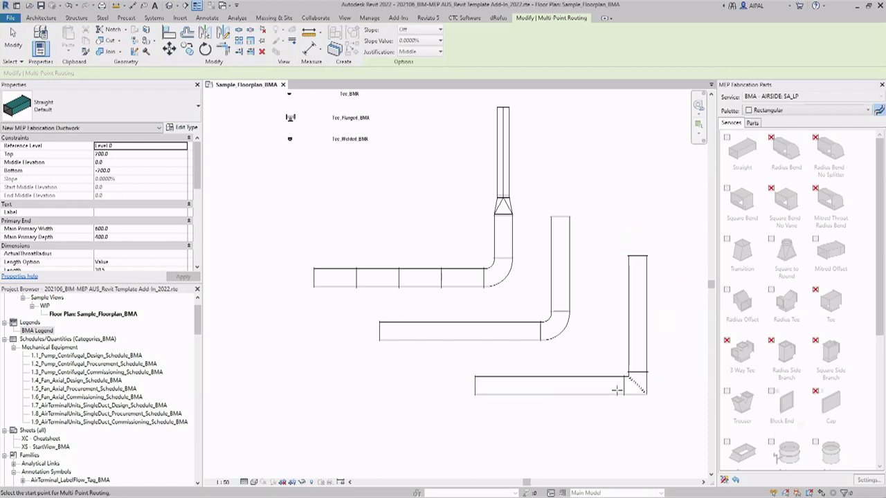
key(Escape)
key(Escape)
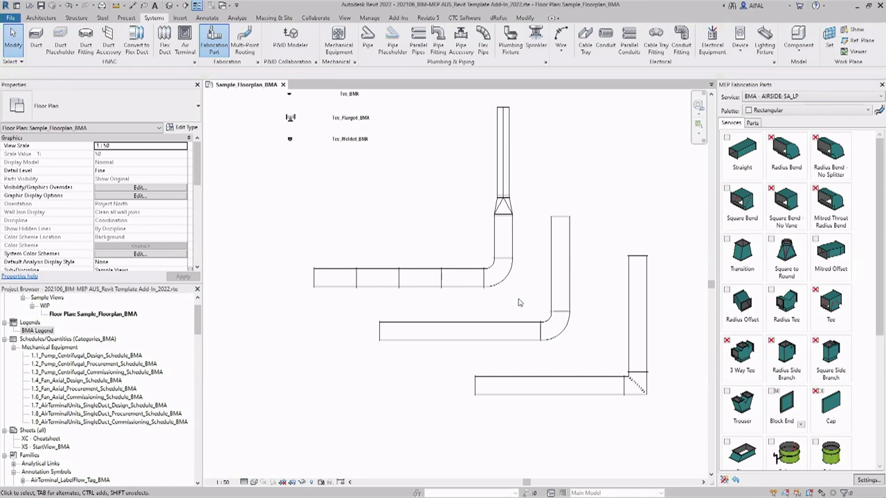
Step: Open the part editor for the Square to Round fitting and review its dimension settings
scroll(524, 306, down, 1)
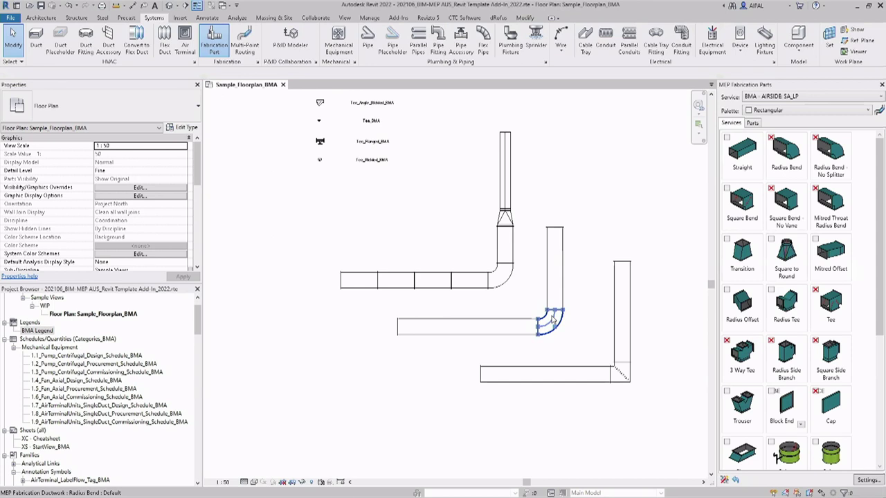
scroll(494, 219, up, 3)
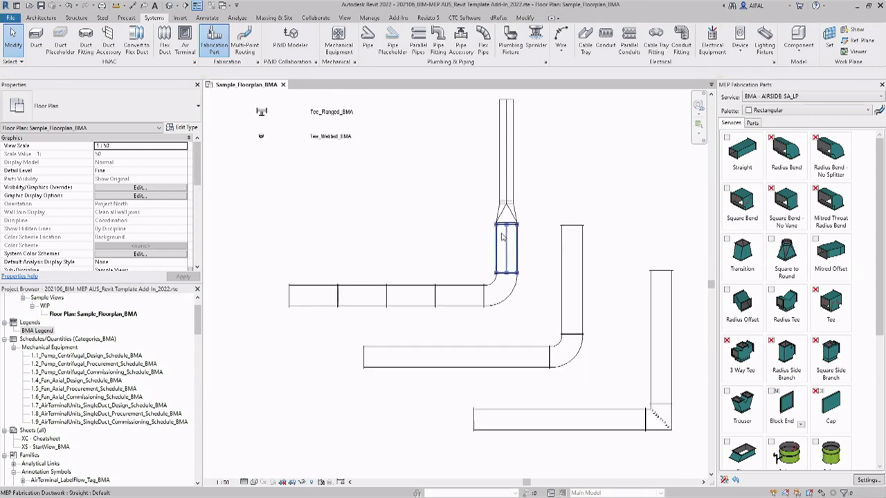
middle_drag(567, 222, 599, 215)
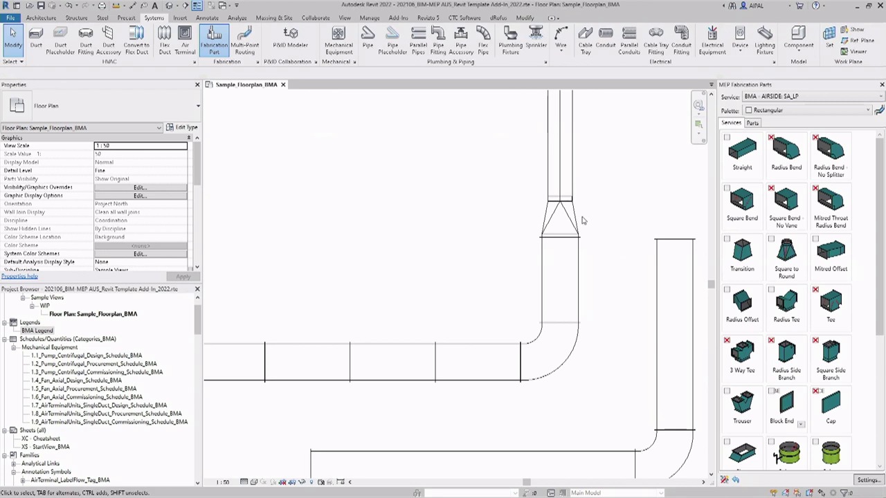
click(577, 220)
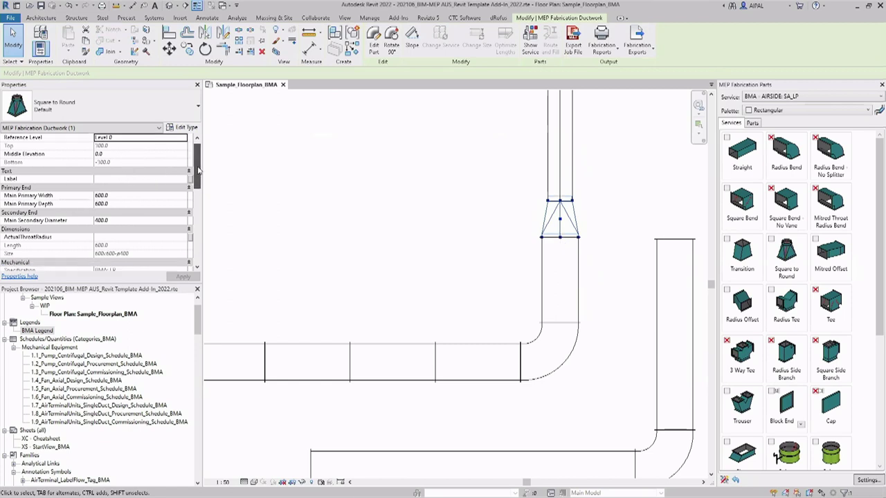
scroll(127, 204, down, 1)
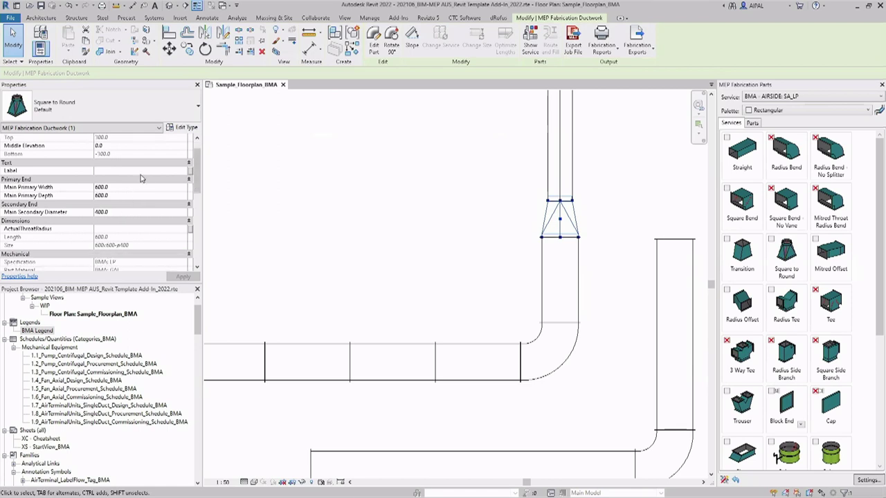
scroll(145, 179, down, 3)
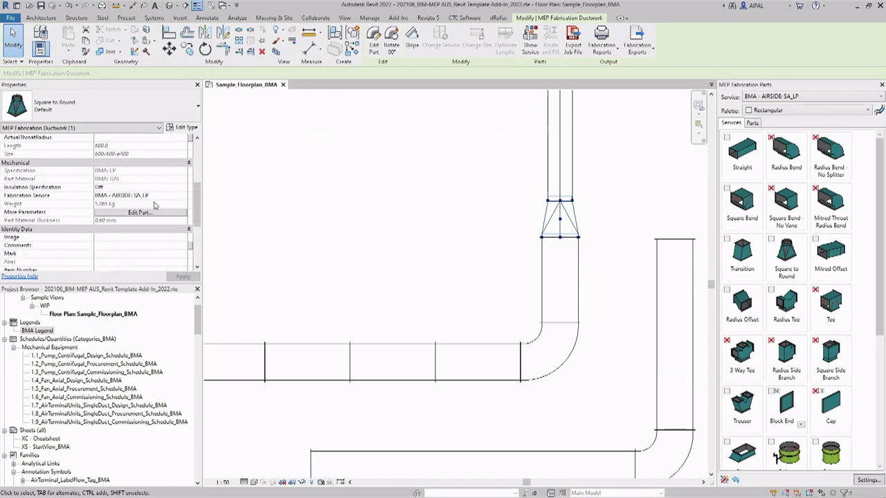
click(140, 213)
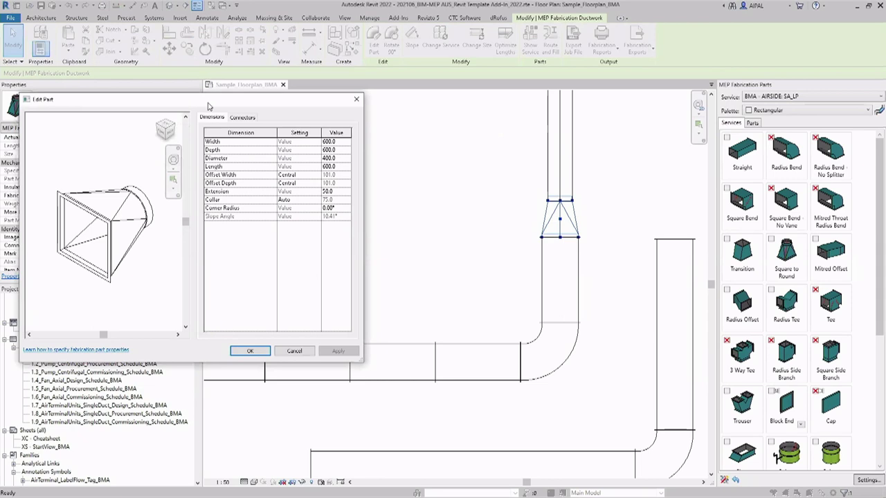
drag(208, 106, 310, 119)
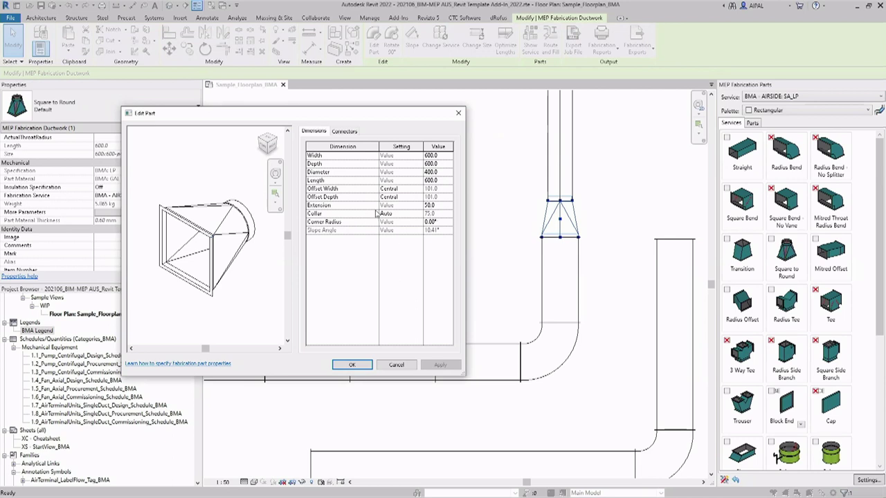
Step: Review the fitting's connectors and the available C1 connector options, and close the part editor without changes
click(346, 132)
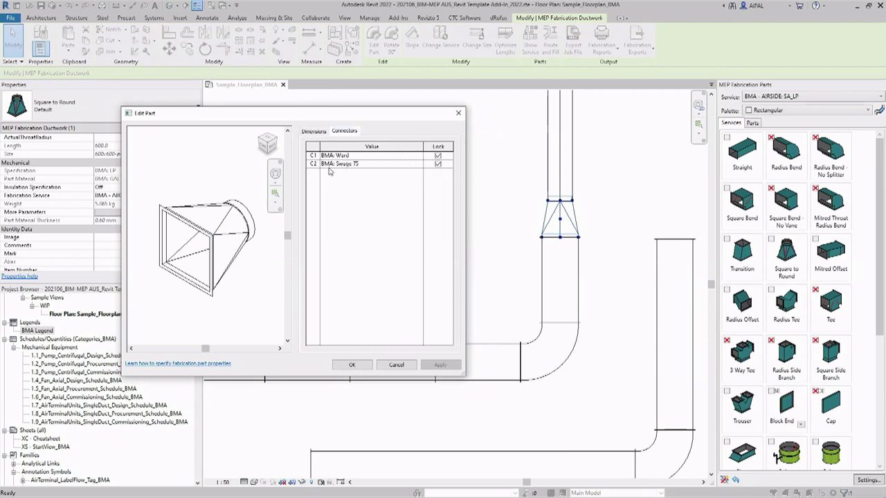
click(420, 157)
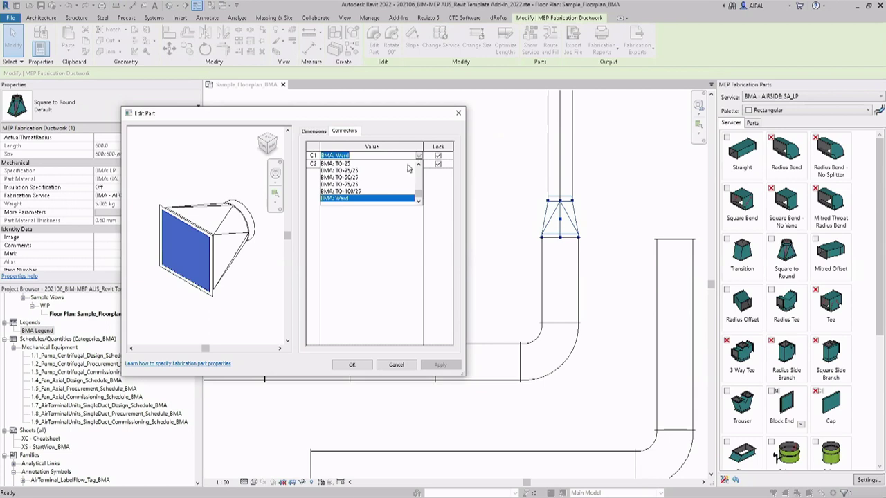
scroll(378, 189, up, 3)
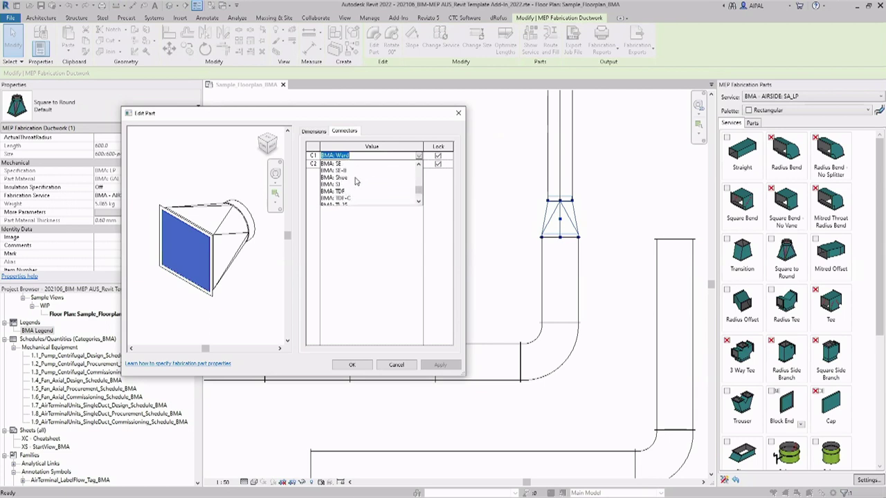
click(398, 144)
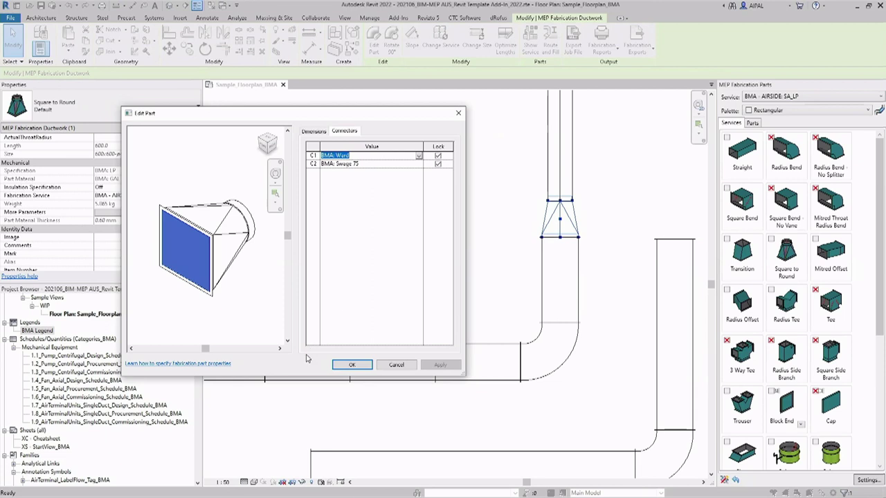
click(397, 366)
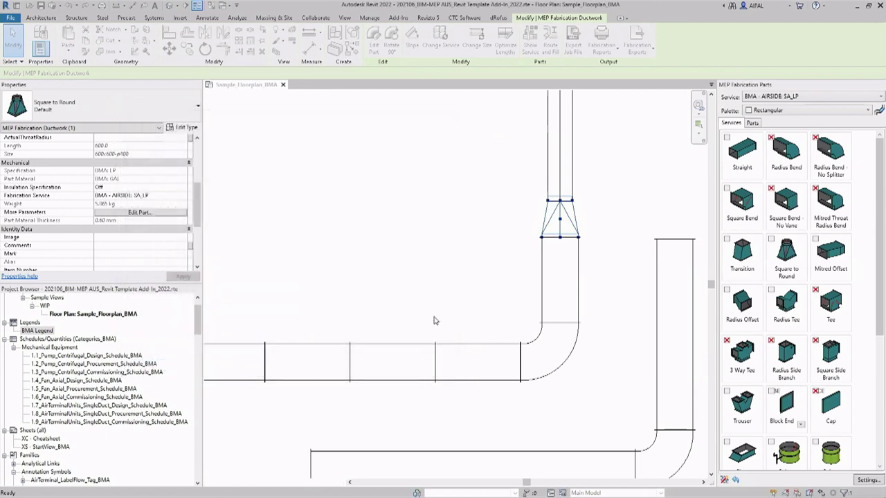
click(437, 270)
Step: Draw a 650 x 650 mm rectangular RadiusElbow_ShoeTakeoffs_BMA duct running horizontally and turning upward above the first fabrication run
scroll(437, 270, down, 1)
scroll(436, 270, down, 1)
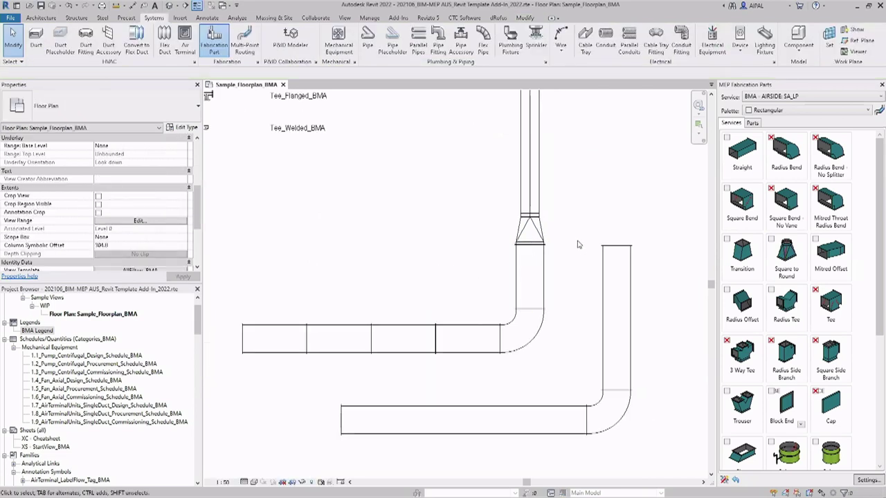
scroll(579, 243, down, 1)
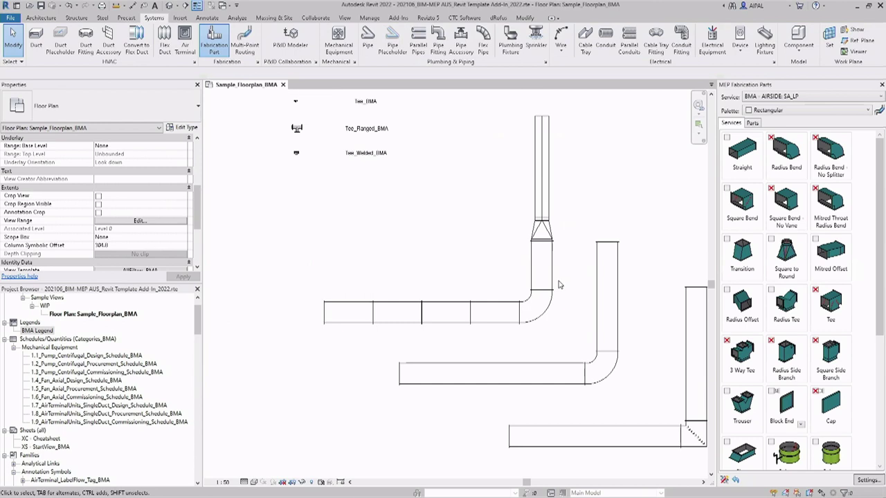
scroll(561, 285, down, 1)
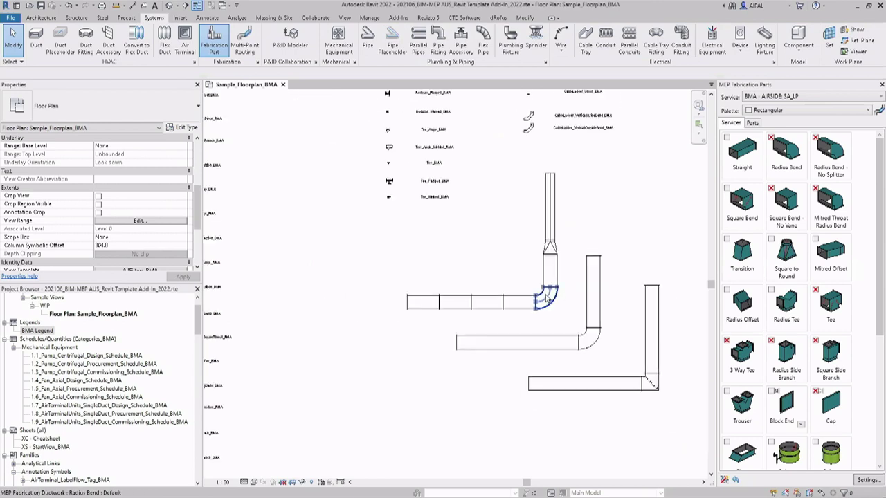
scroll(533, 277, up, 1)
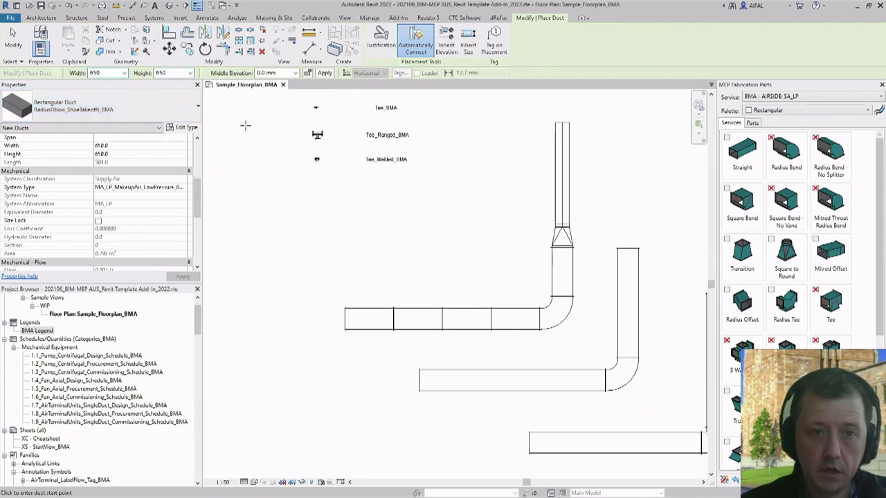
click(276, 269)
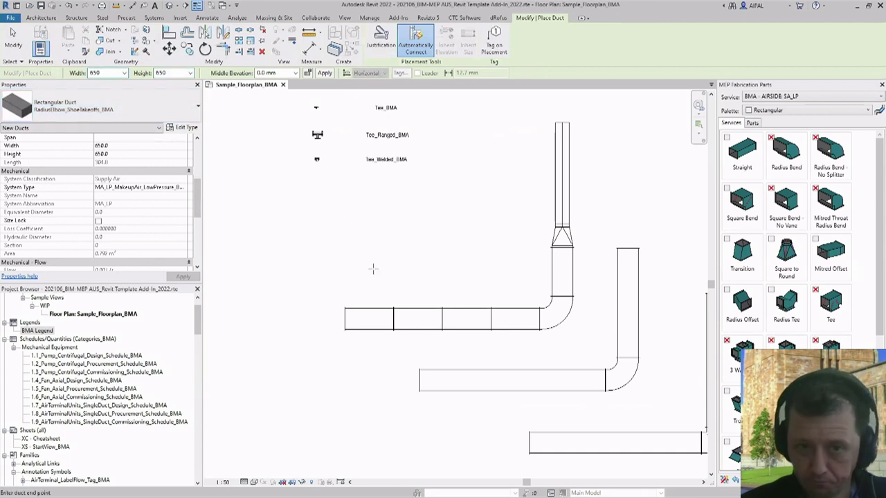
click(497, 270)
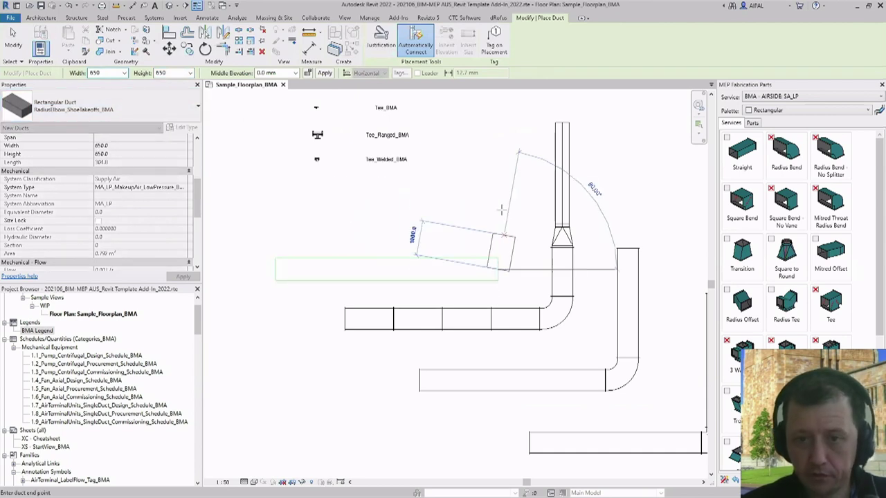
click(499, 137)
key(Escape)
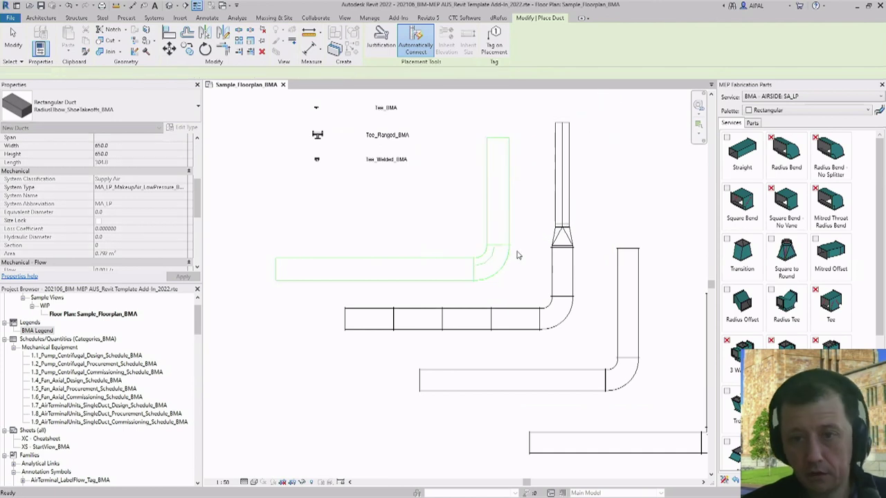
scroll(526, 229, up, 1)
key(Escape)
scroll(554, 239, down, 3)
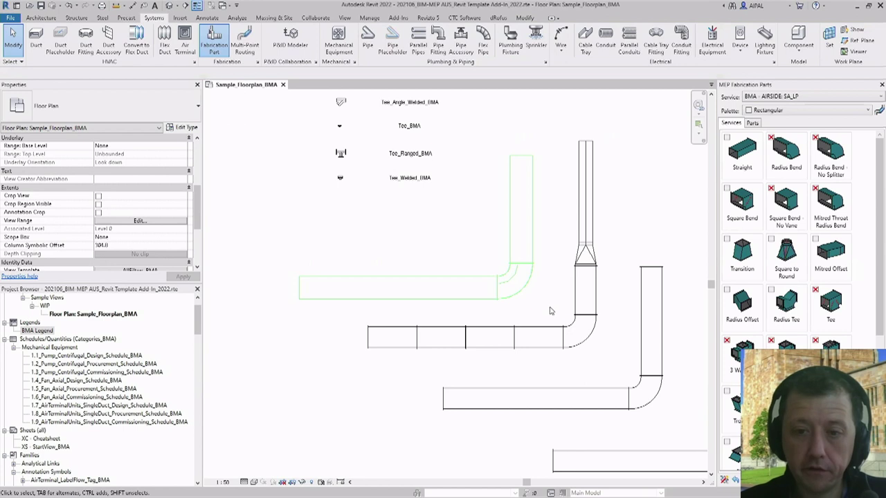
Step: Convert the whole green duct run with Design to Fabrication using the BMA - AIRSIDE: SA_LP service and keep the 650 x 650 size
click(540, 228)
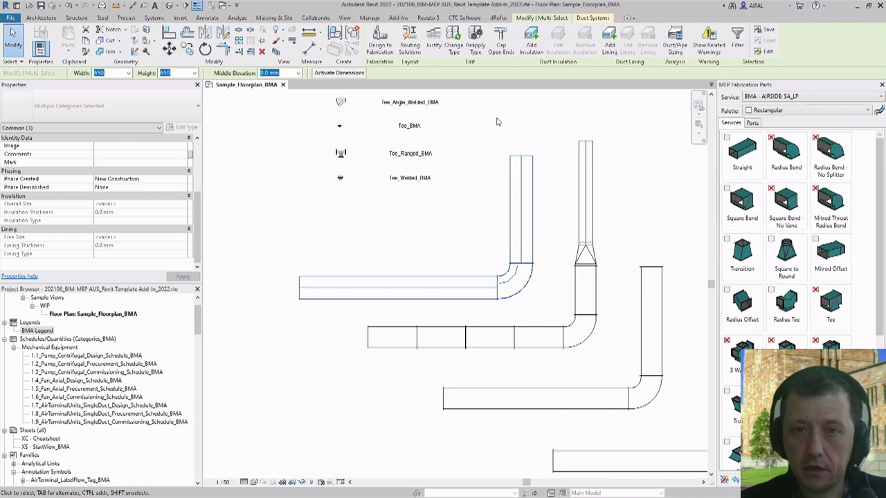
click(379, 43)
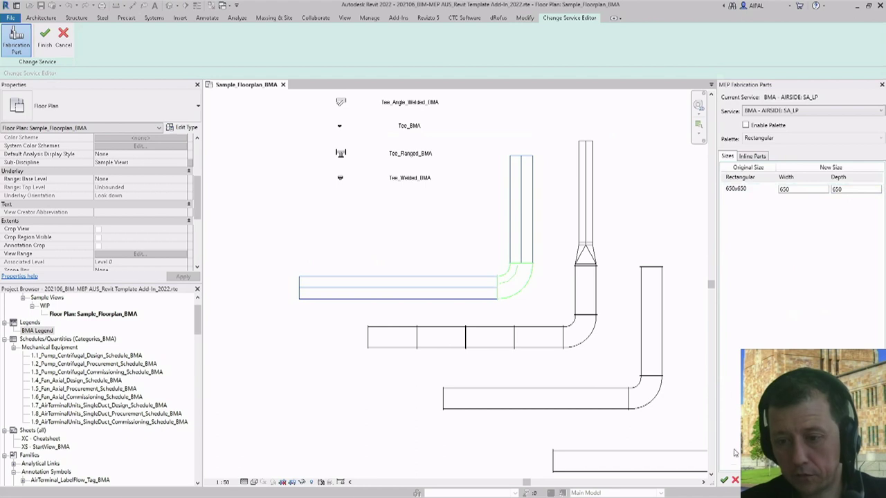
click(725, 481)
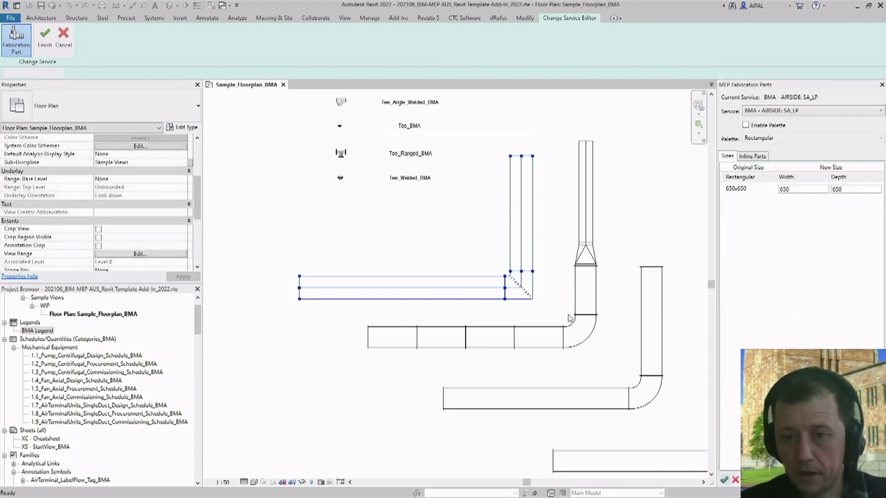
click(478, 288)
click(457, 247)
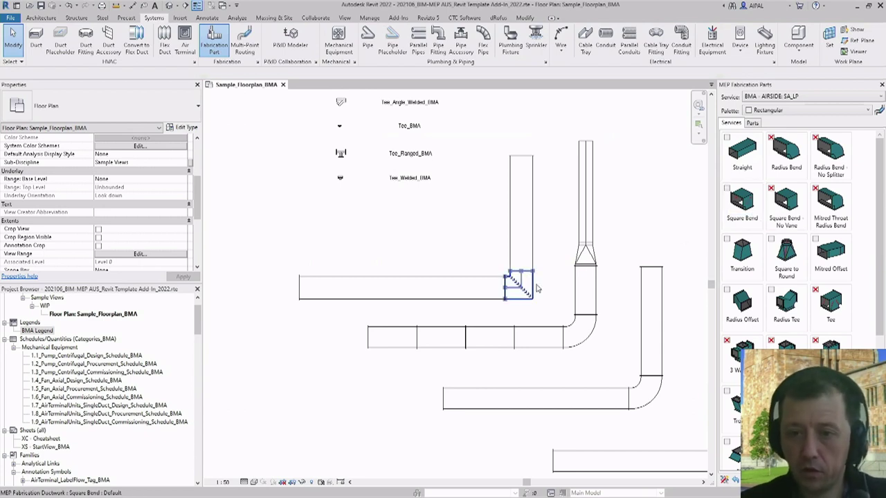
Step: Inspect the fabrication properties of the converted run's Square Bend and its horizontal Straight duct
scroll(476, 285, down, 2)
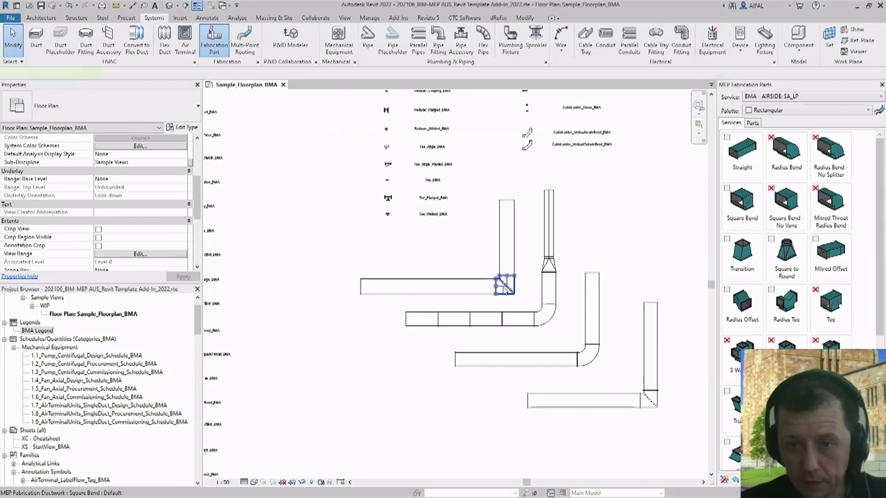
click(505, 285)
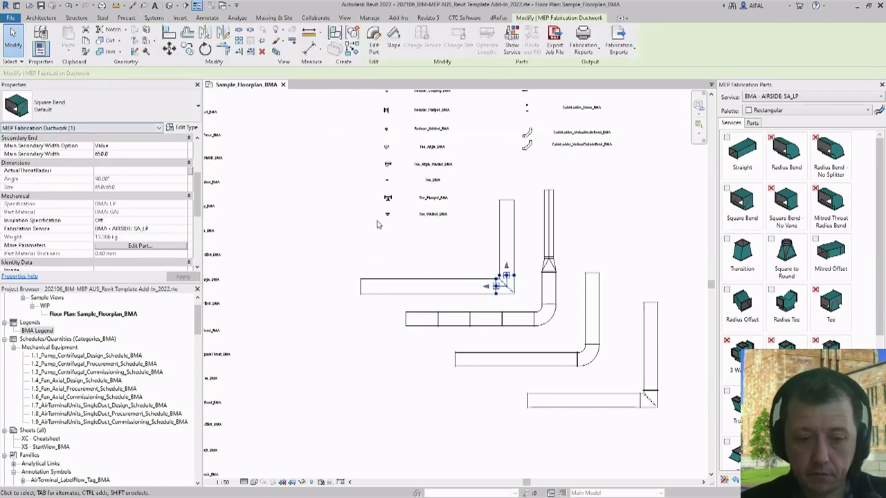
click(437, 285)
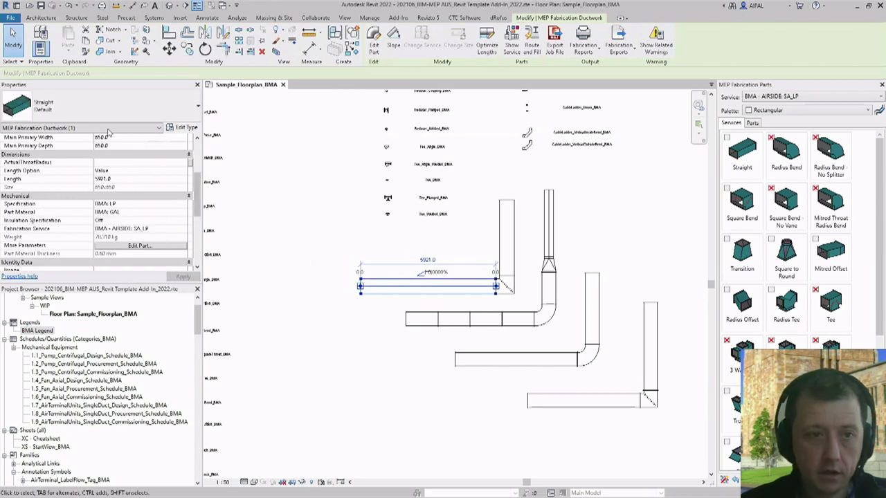
click(623, 234)
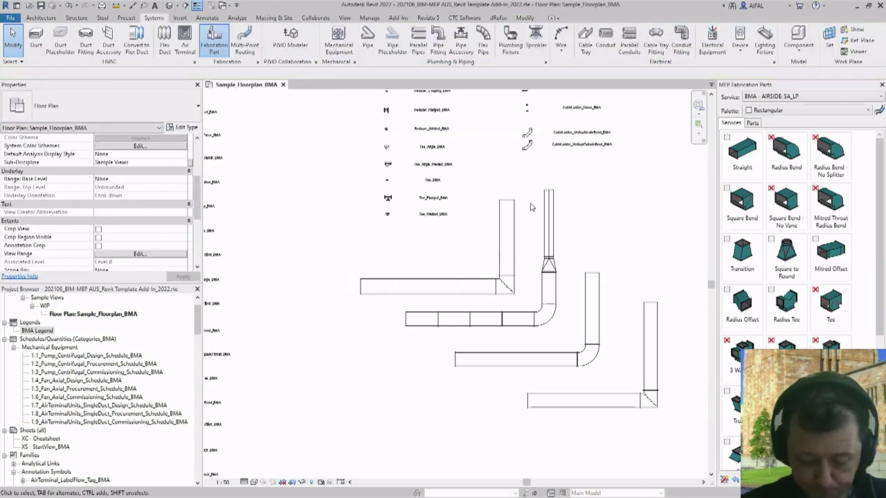
Step: Apply Optimize Lengths to the long horizontal straight of the radius-bend run below the segmented run
scroll(500, 188, down, 1)
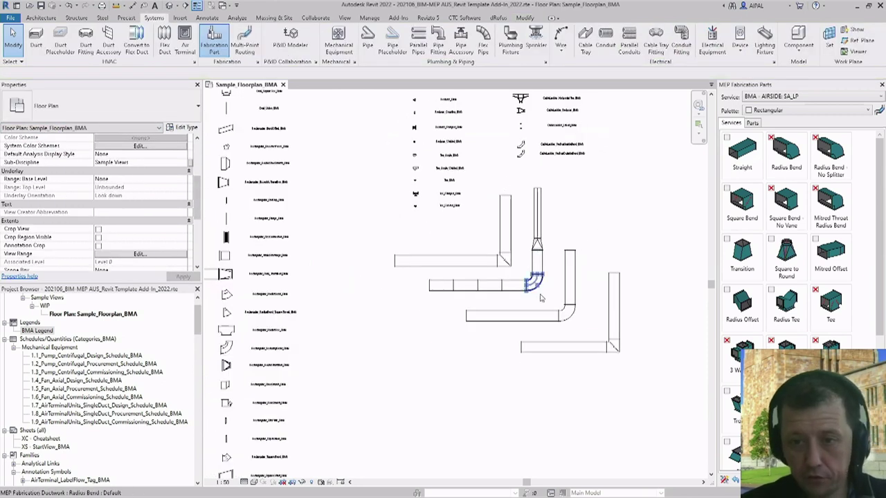
scroll(525, 323, up, 2)
scroll(533, 319, up, 1)
scroll(562, 283, up, 2)
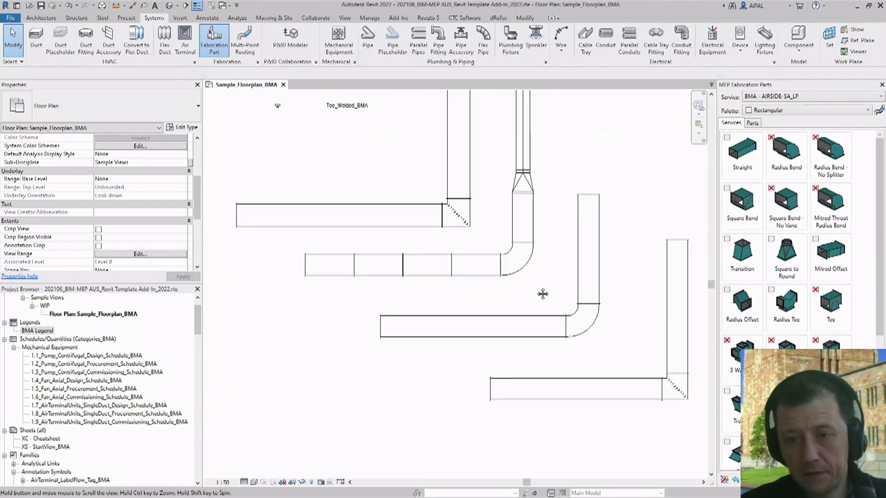
scroll(623, 281, up, 1)
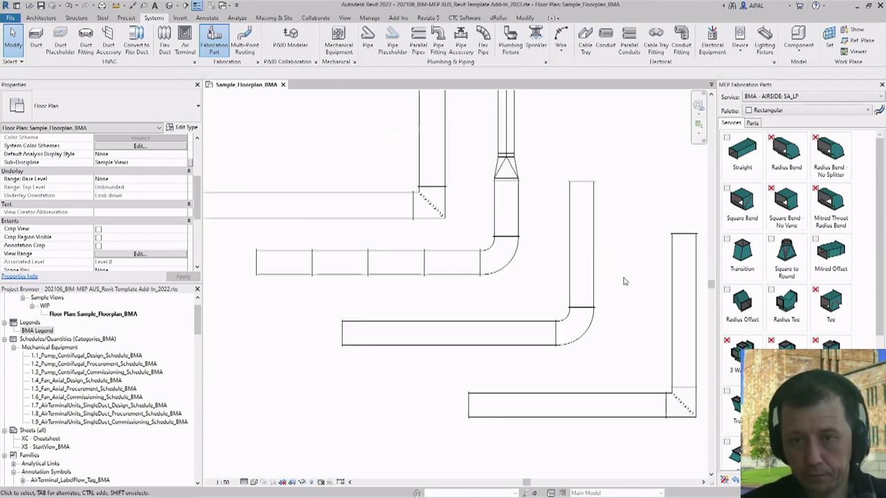
click(489, 325)
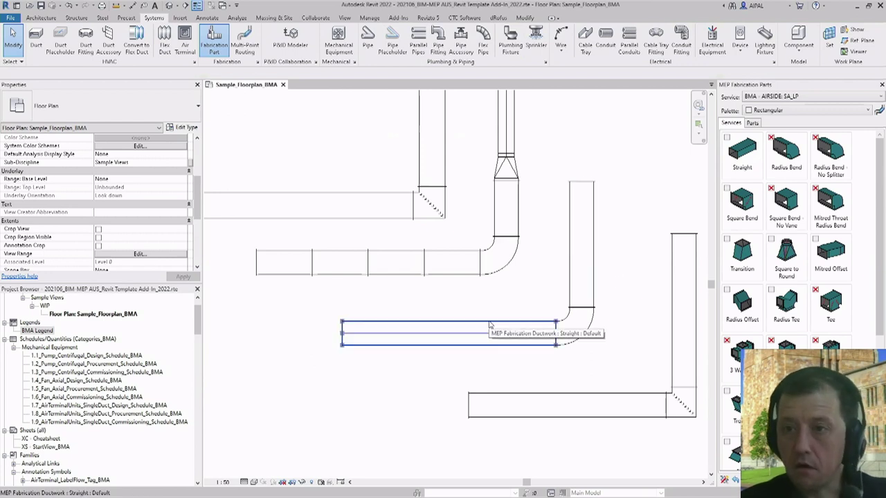
click(490, 324)
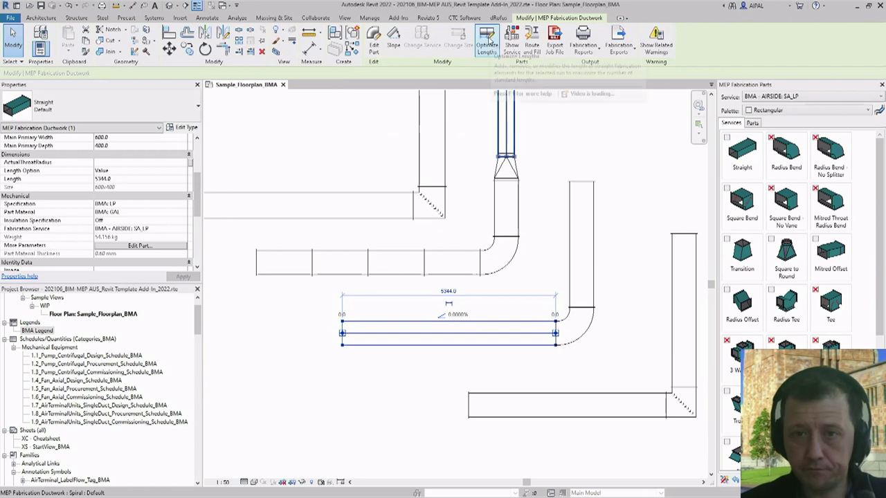
click(487, 43)
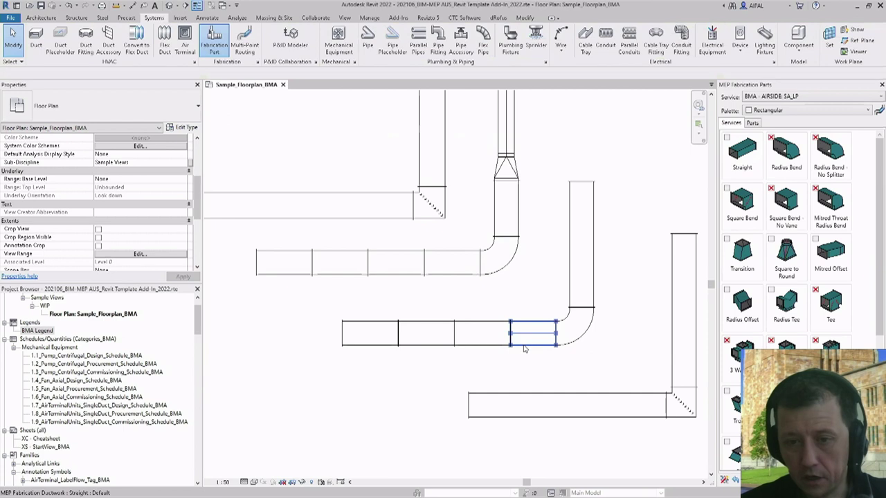
Step: Check the lengths of the last two horizontal segments of the lower radius-bend run and apply Optimize Lengths to its vertical straight
click(463, 348)
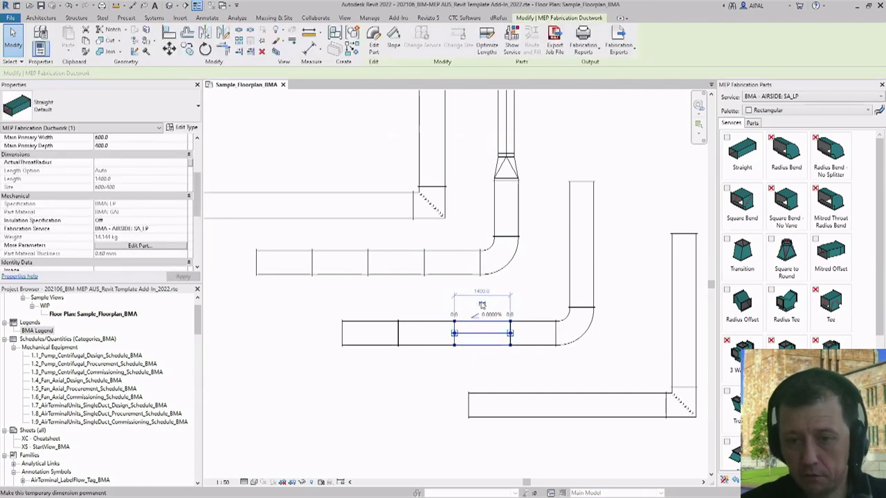
click(531, 331)
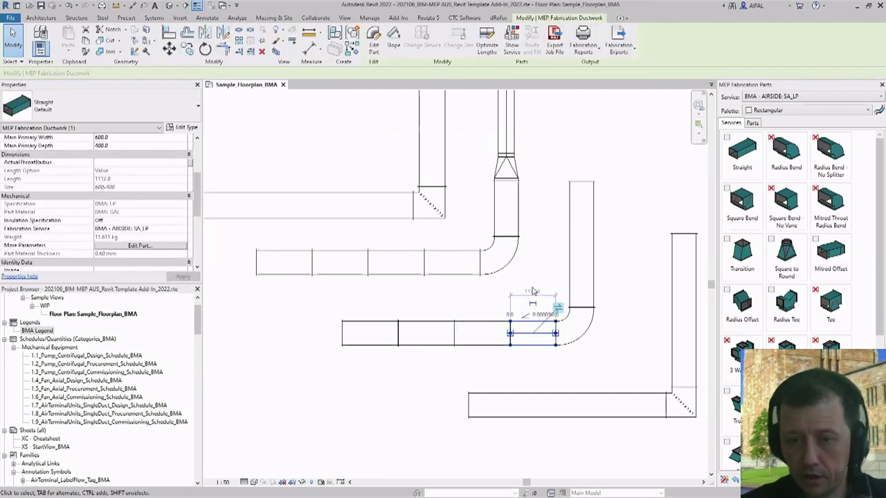
click(637, 339)
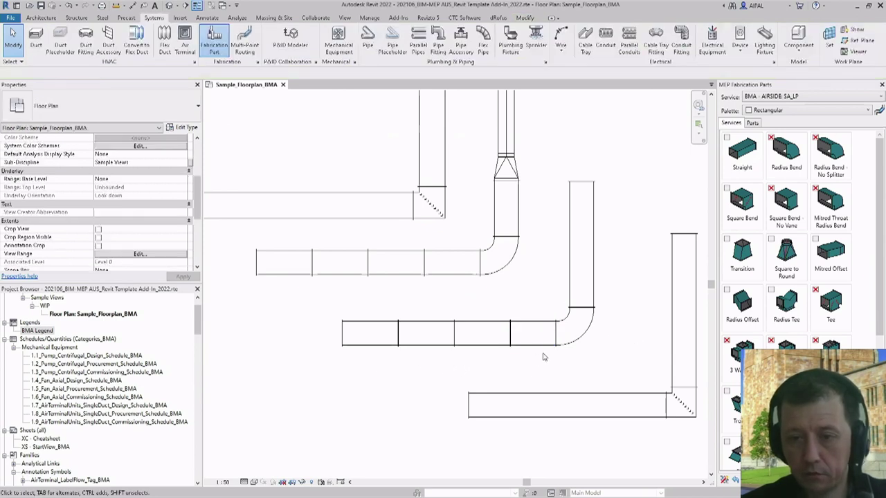
click(562, 242)
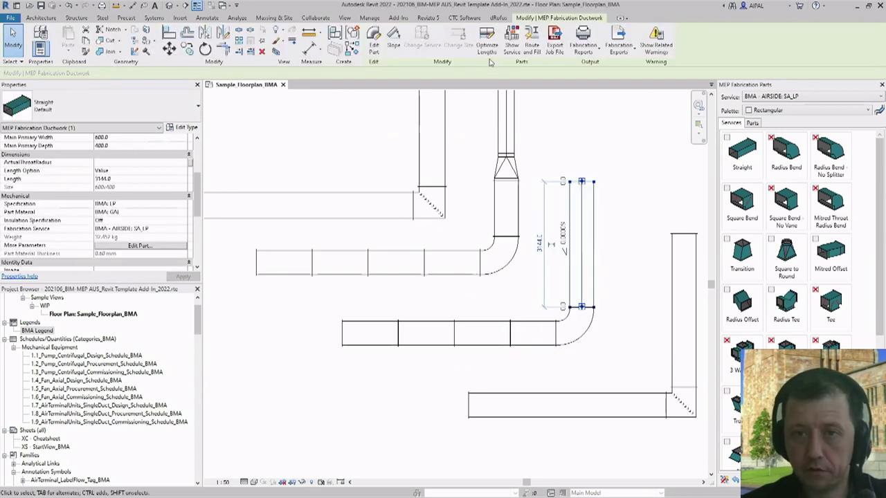
key(Escape)
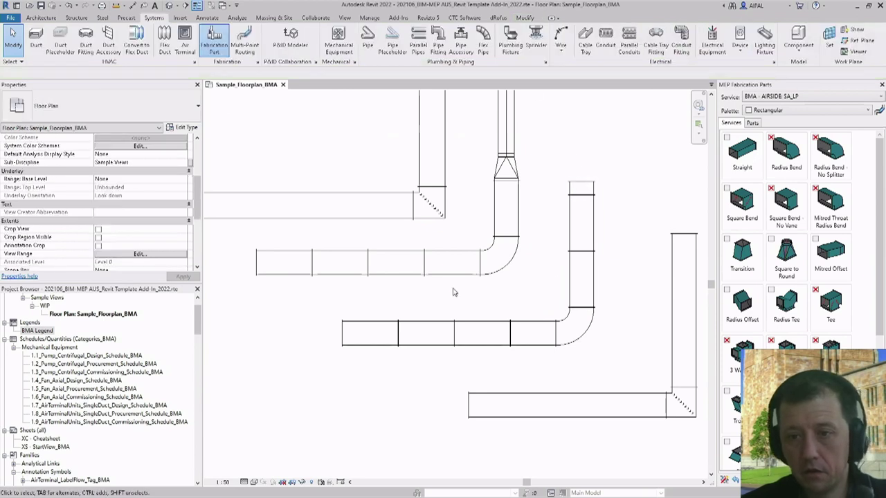
Step: Delete both square-bend duct runs and the lower radius-bend run, keeping only the radius-bend run that has the transition
scroll(453, 292, down, 2)
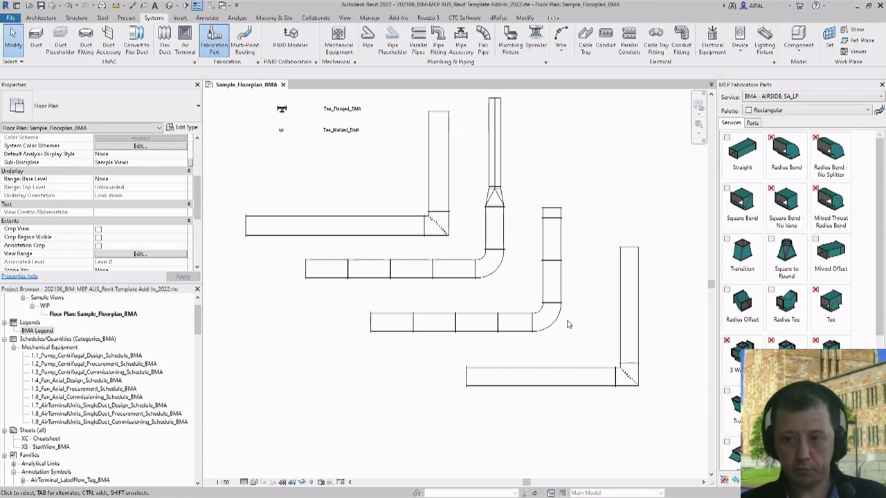
scroll(478, 329, down, 2)
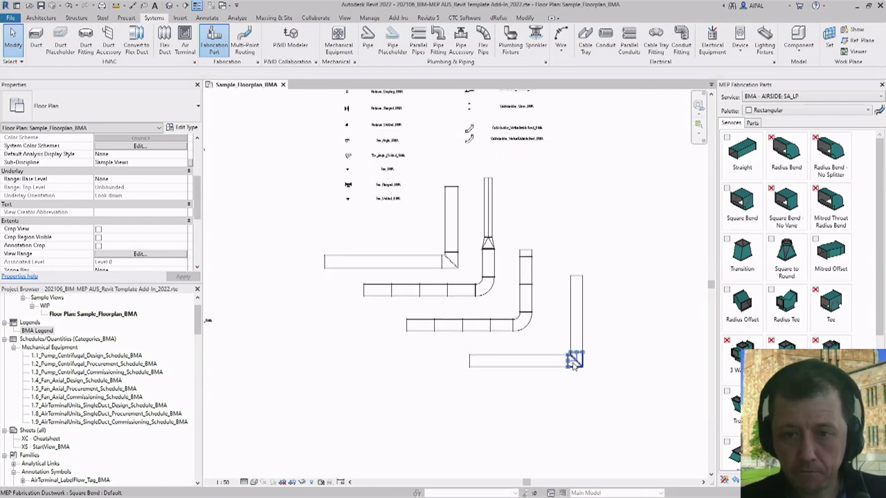
drag(618, 396, 519, 251)
key(Delete)
click(457, 325)
key(Delete)
click(437, 247)
key(Delete)
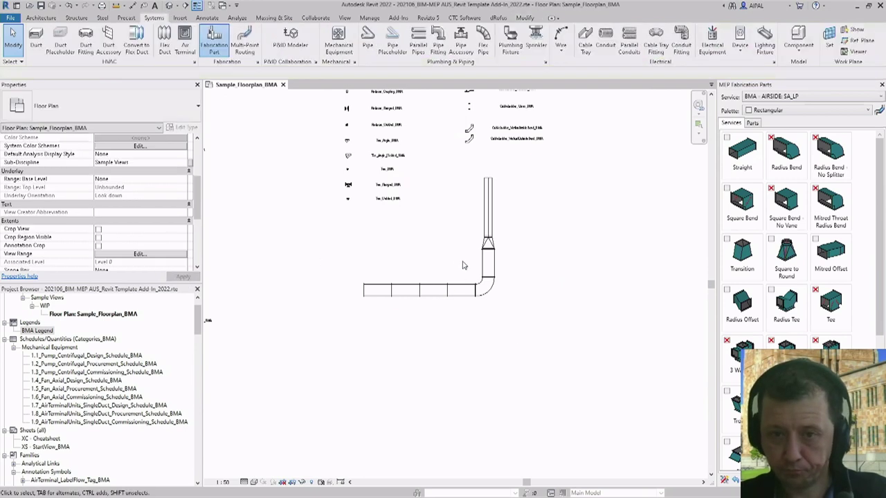
Step: Place a horizontal Straight tray from the BMA - CONTAINMENT: POWER - METAL service below the remaining duct run
click(811, 97)
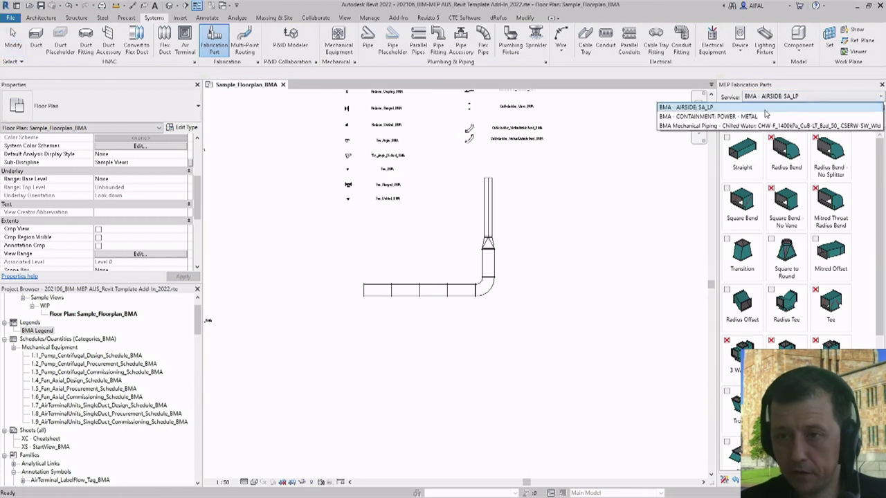
click(721, 117)
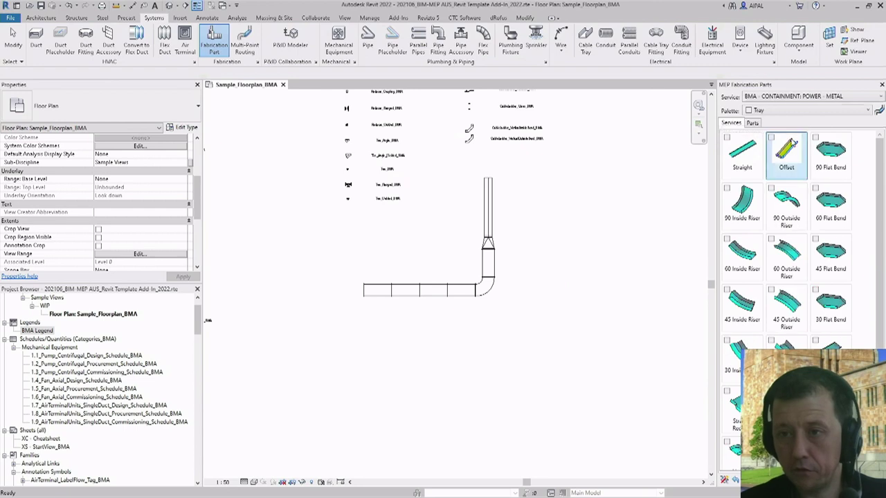
scroll(561, 291, up, 1)
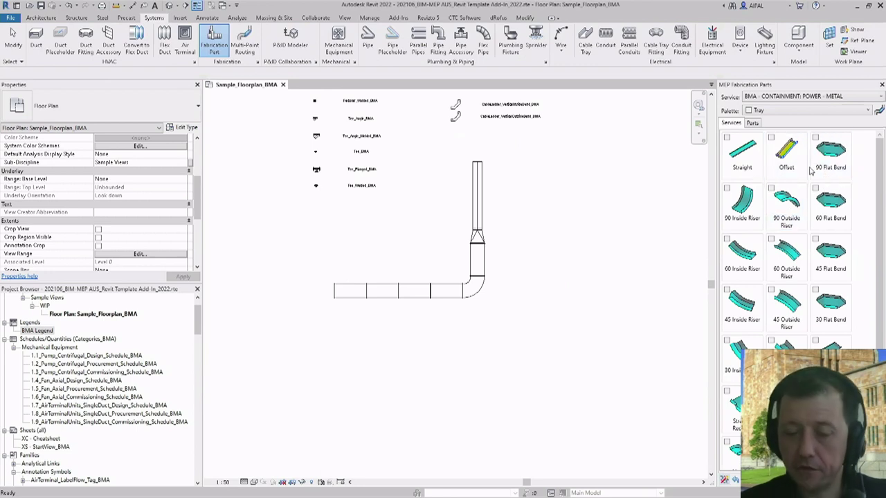
click(742, 154)
click(453, 339)
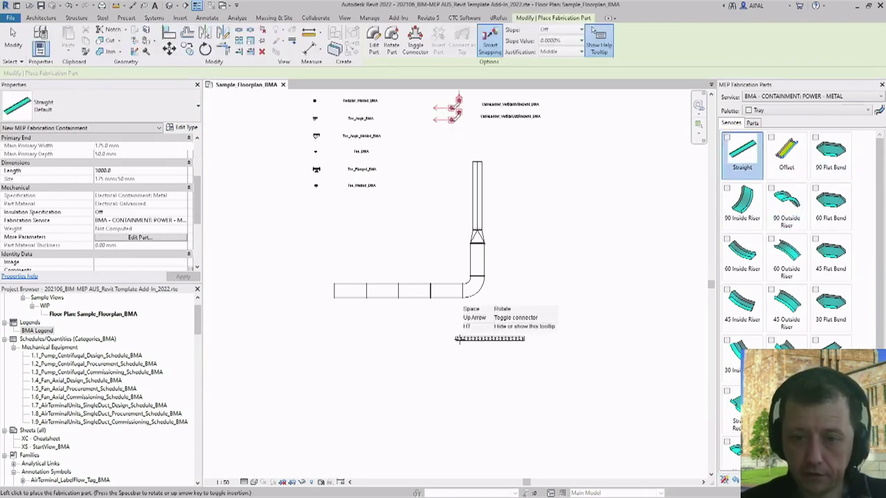
key(Escape)
Step: Isolate the placed straight tray in a 3D view with a section box around it
scroll(510, 365, up, 1)
scroll(510, 365, up, 2)
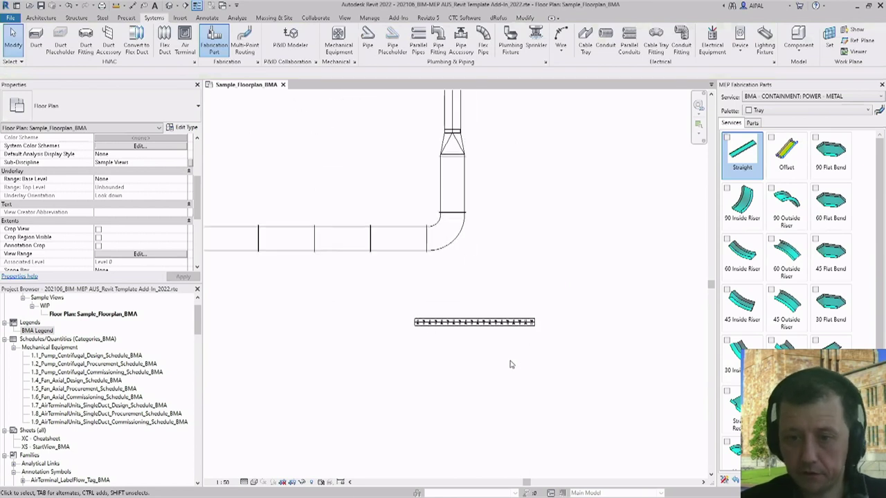
click(500, 326)
click(197, 5)
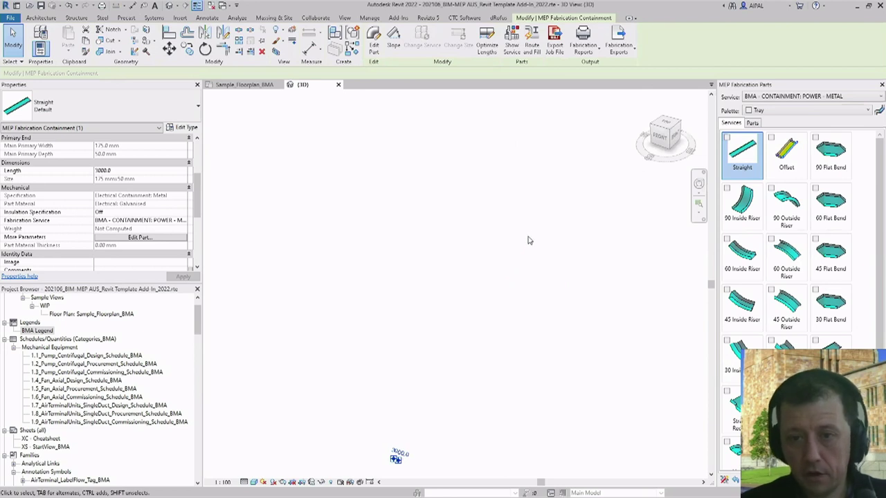
scroll(544, 229, down, 1)
scroll(430, 398, up, 1)
scroll(415, 428, up, 3)
click(493, 427)
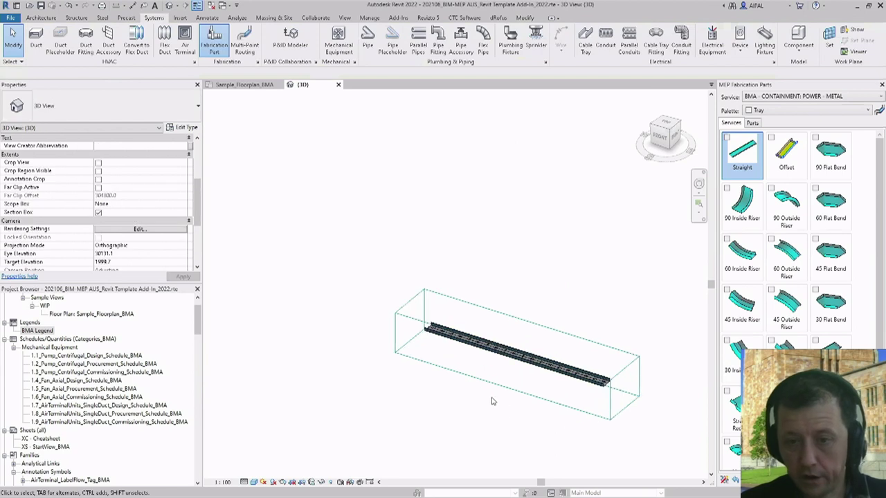
Step: View the tray from its other side and turn off the 3D view's Section Box
shift+middle_drag(532, 415, 332, 395)
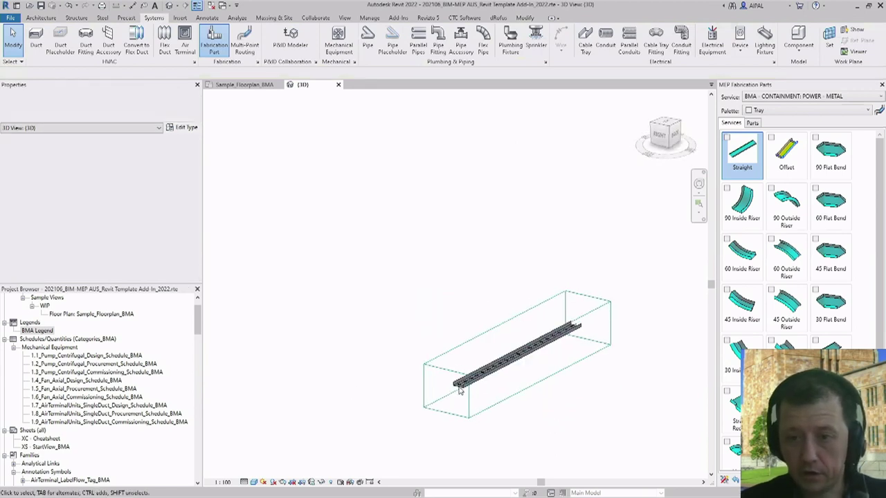
click(441, 389)
shift+middle_drag(442, 389, 341, 364)
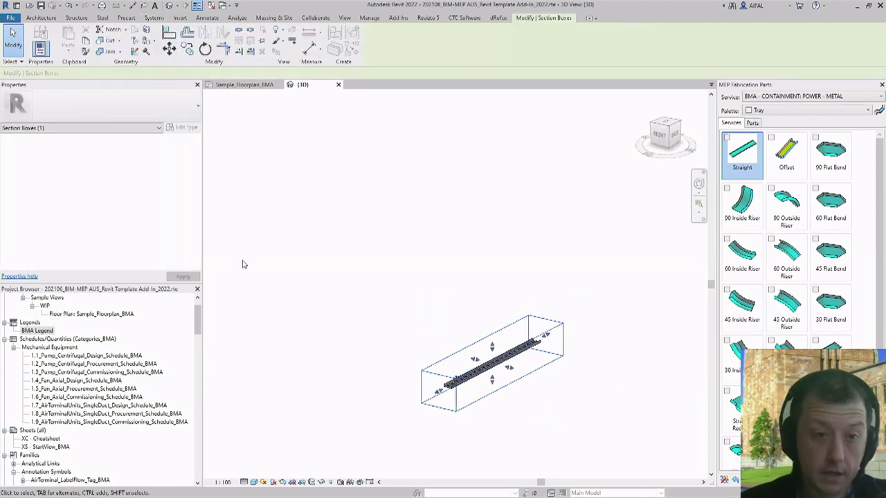
click(273, 245)
scroll(121, 201, down, 5)
click(99, 205)
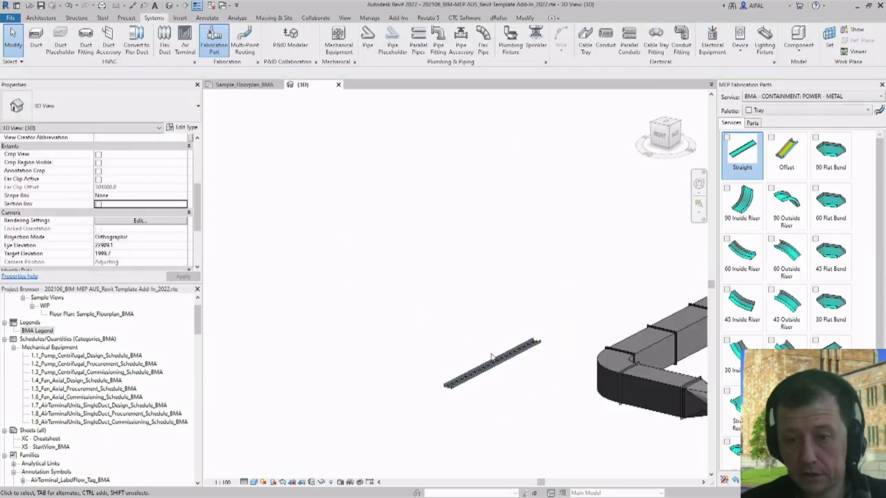
Step: Connect a 90 Inside Riser to the far end of the straight tray and attach a vertical Straight to the riser's open end
scroll(551, 351, up, 3)
click(742, 204)
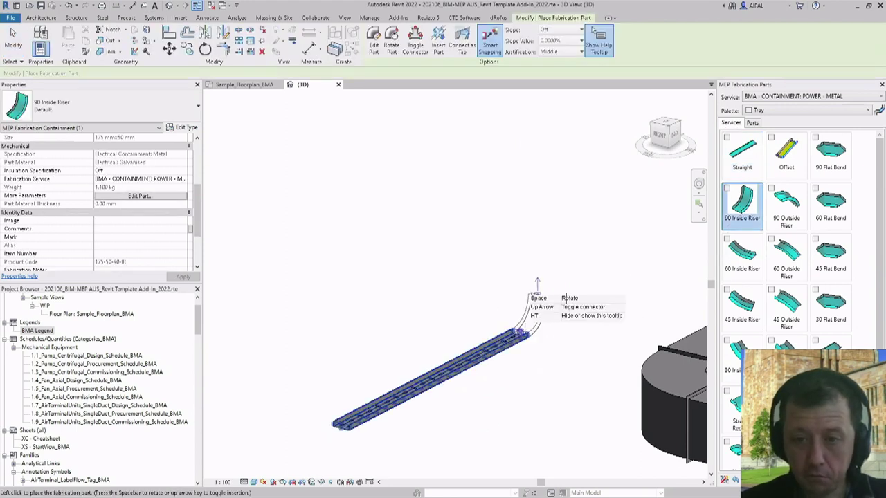
click(527, 330)
click(750, 164)
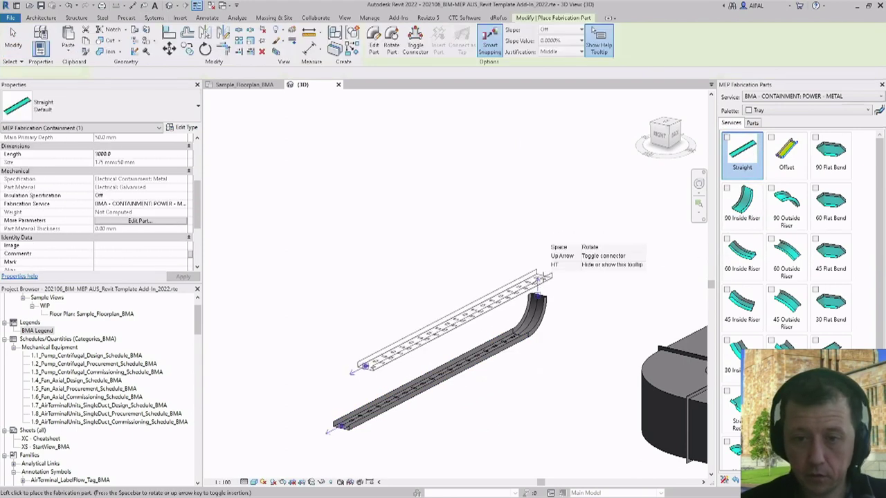
click(538, 263)
scroll(510, 277, down, 2)
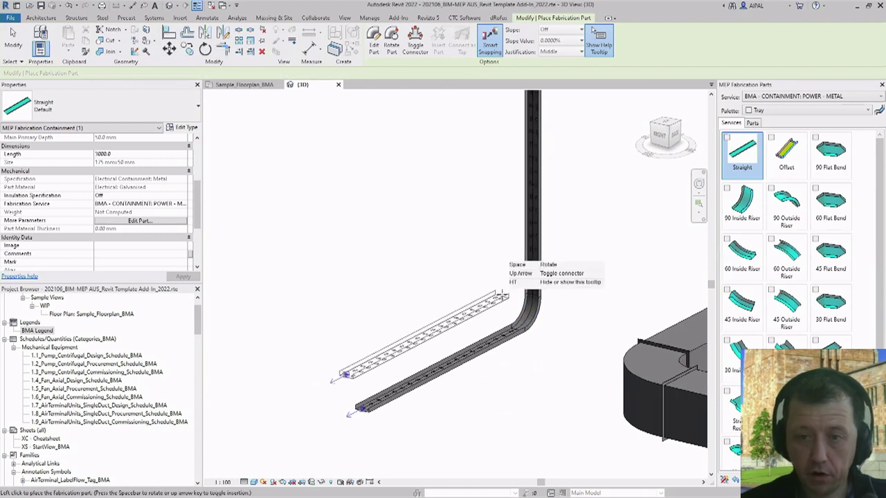
Step: Set the length of the vertical straight tray above the riser to 100 mm
key(Escape)
click(505, 202)
click(562, 185)
text(100)
key(Return)
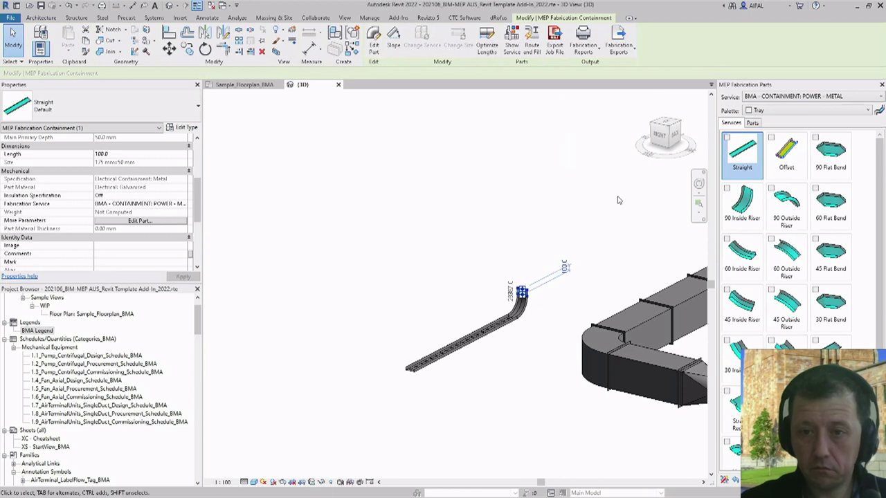
Step: Set the vertical straight tray's length to 1000 mm
click(565, 269)
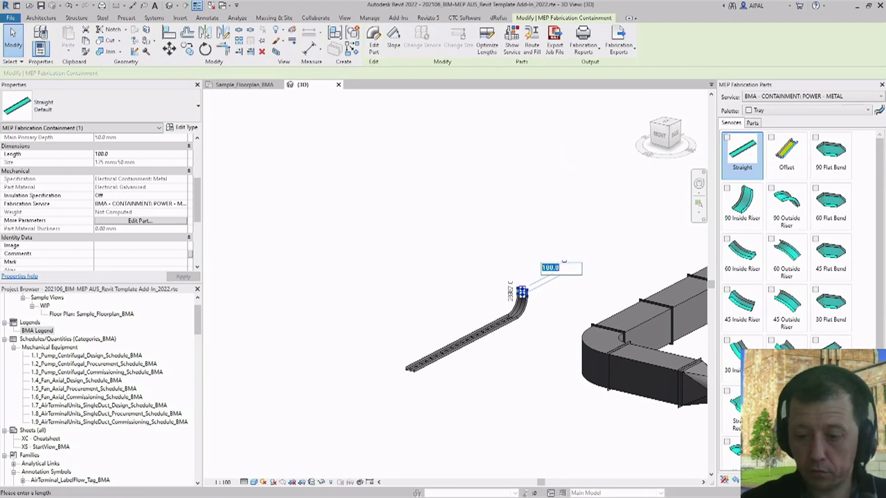
text(1000)
key(Return)
scroll(544, 285, up, 2)
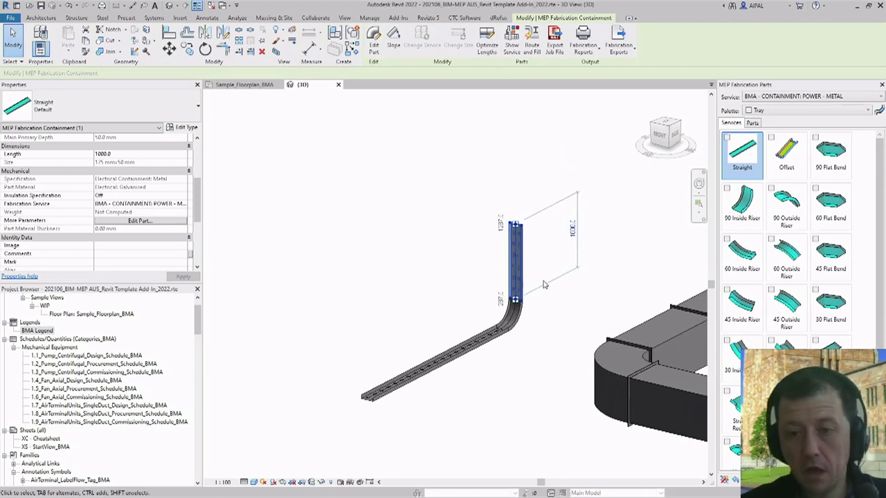
scroll(543, 285, up, 2)
click(555, 259)
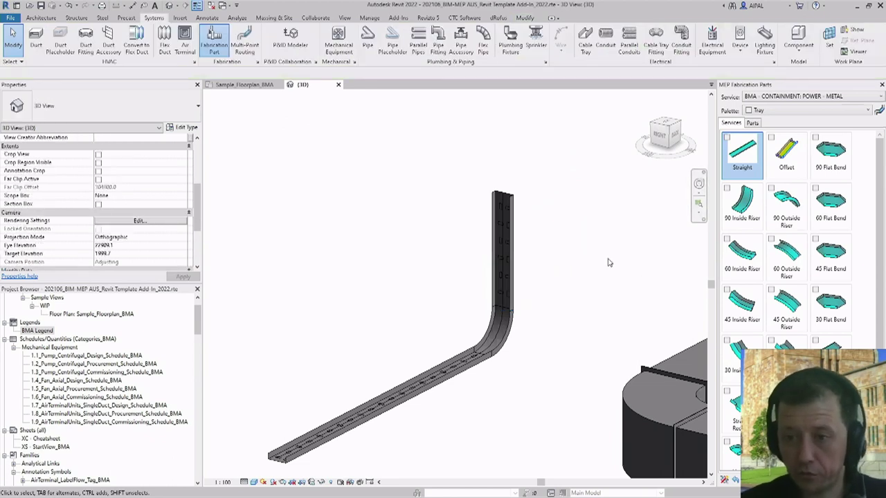
Step: Attach a 90 Flat Bend to the upper end of the vertical tray and connect a Straight to the bend's open end
click(830, 154)
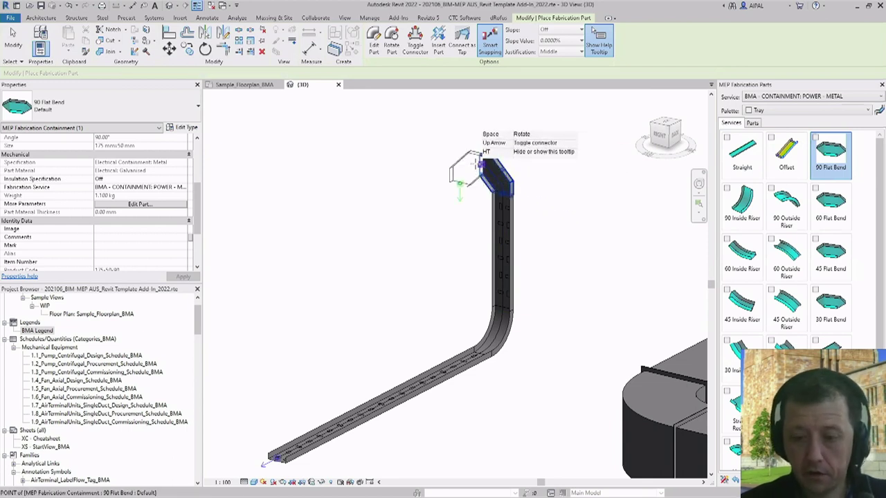
key(space)
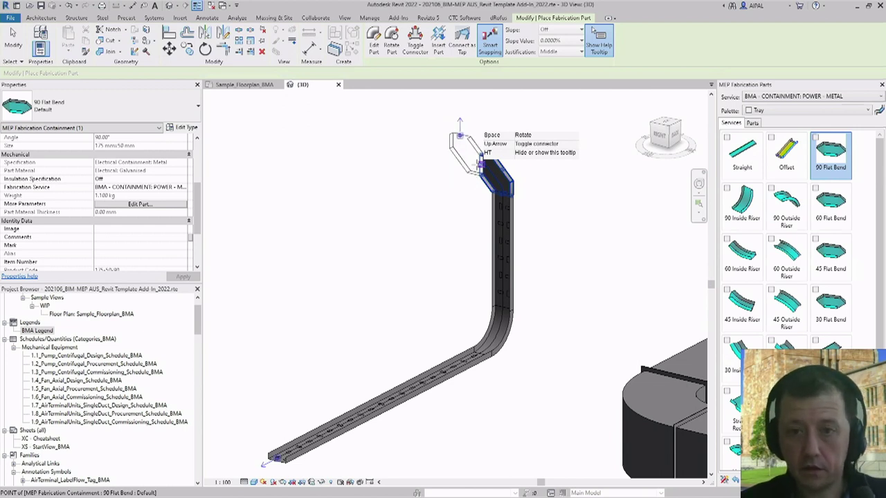
key(Escape)
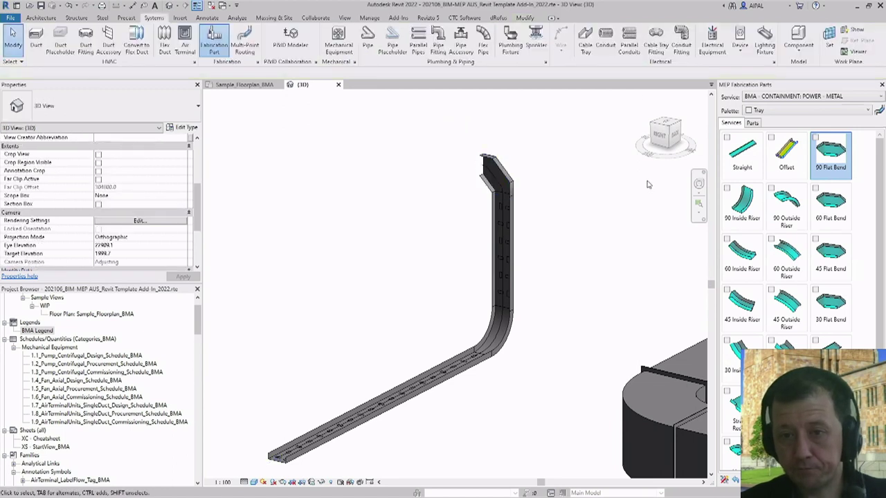
click(742, 152)
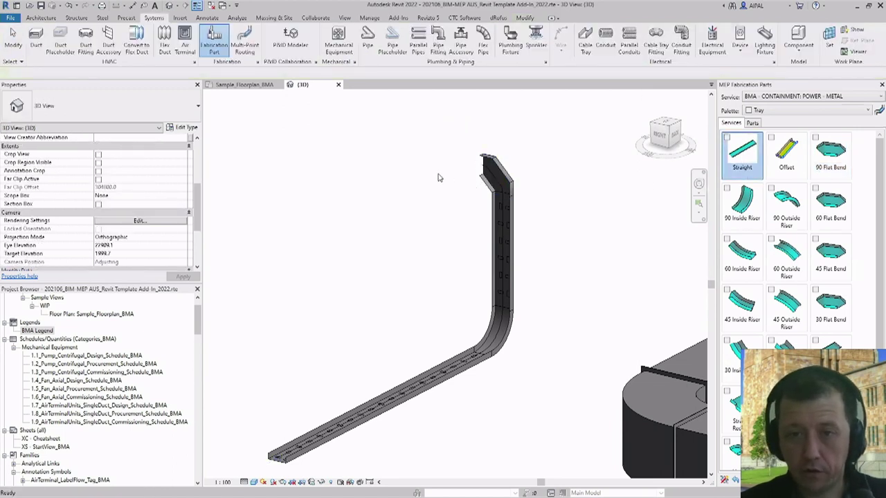
scroll(567, 190, down, 3)
key(Escape)
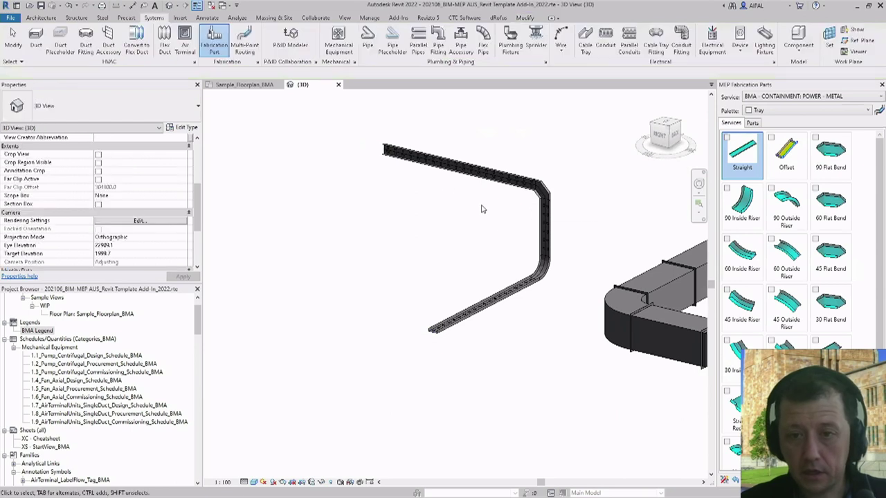
Step: Set the length of the upper horizontal straight tray after the flat bend to 100 mm
click(453, 168)
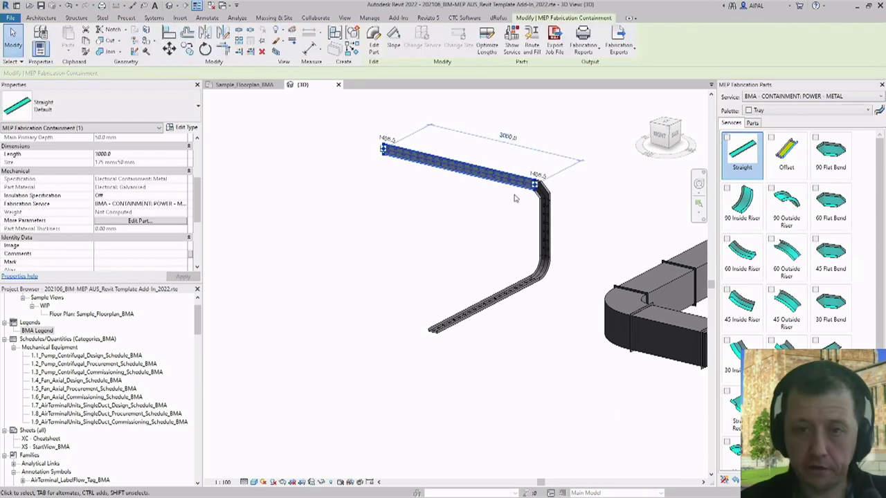
click(508, 136)
text(1)
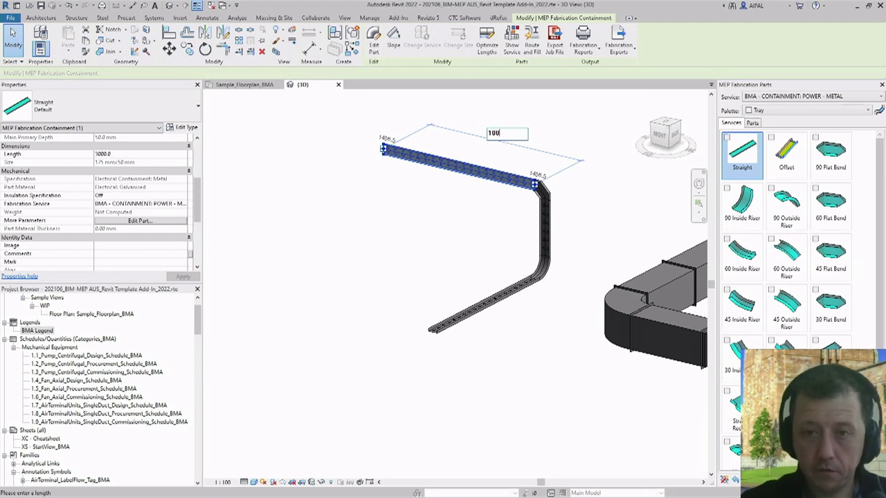
text(00)
key(Return)
key(Escape)
scroll(537, 179, up, 2)
shift+middle_drag(537, 179, 578, 266)
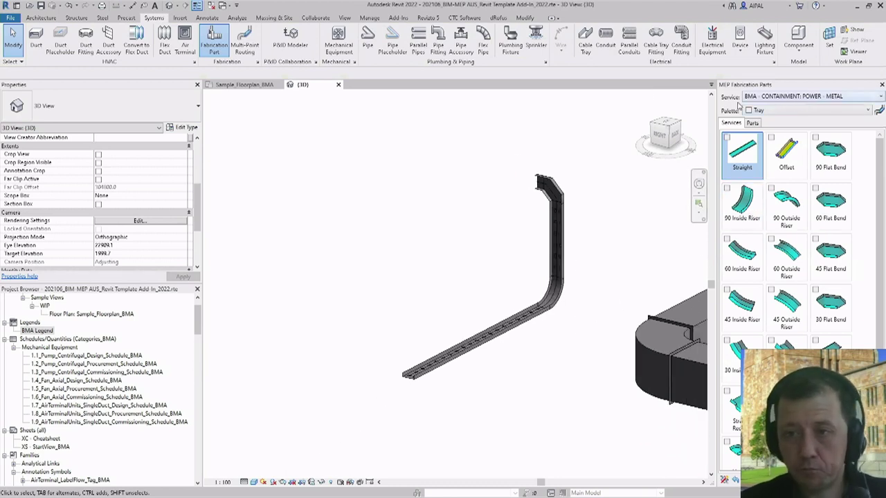
Step: Switch to the Sample_Floorplan_BMA view and set the fabrication service to the BMA Mechanical Piping Chilled Water service CHW-F_1400kPa
key(ctrl+Tab)
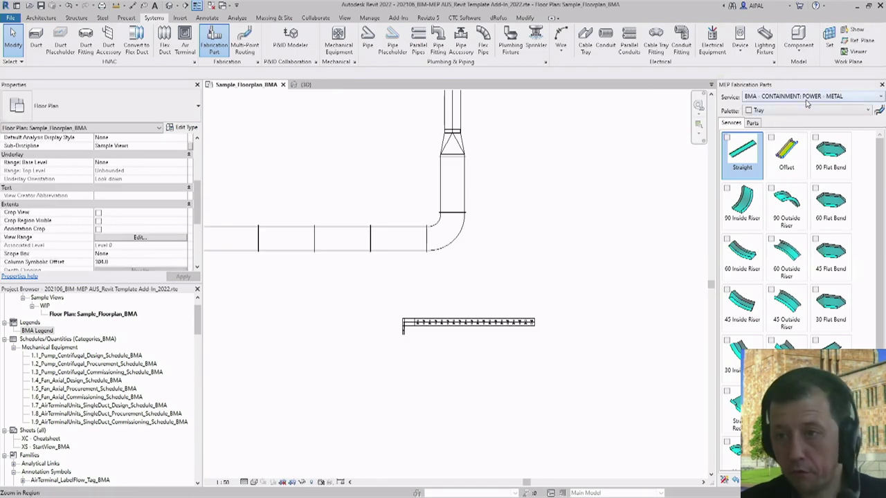
click(806, 98)
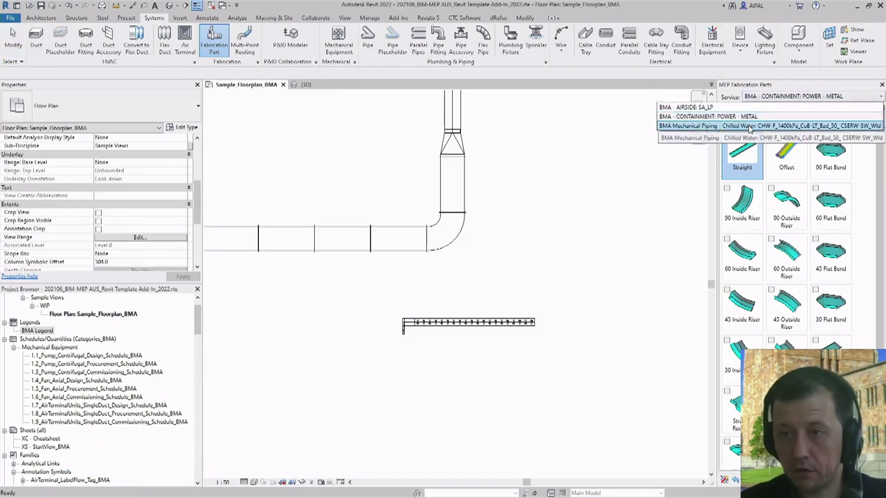
click(760, 127)
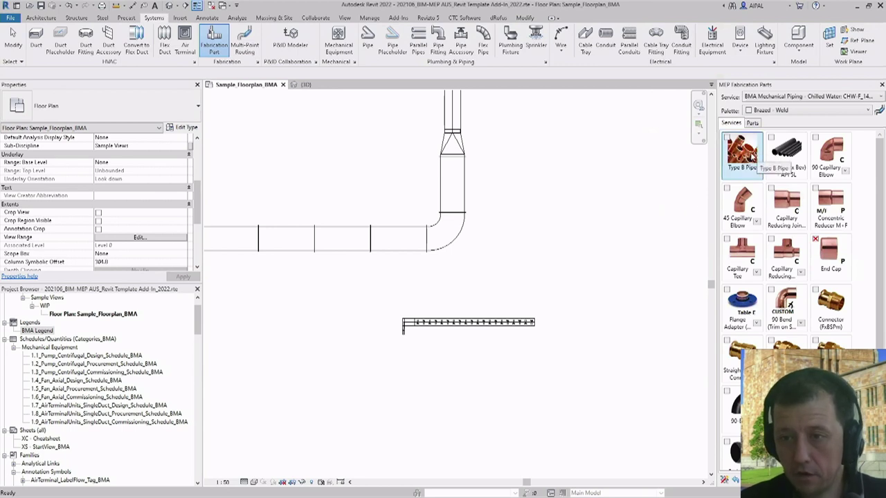
click(814, 98)
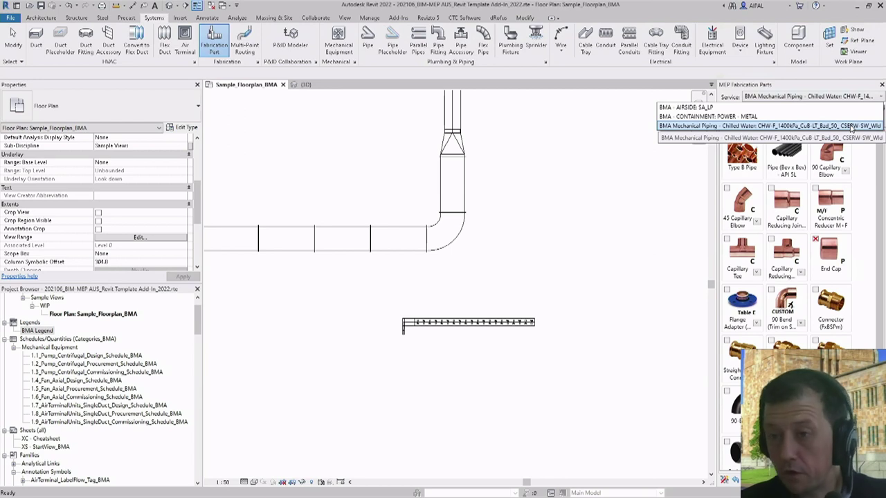
click(865, 169)
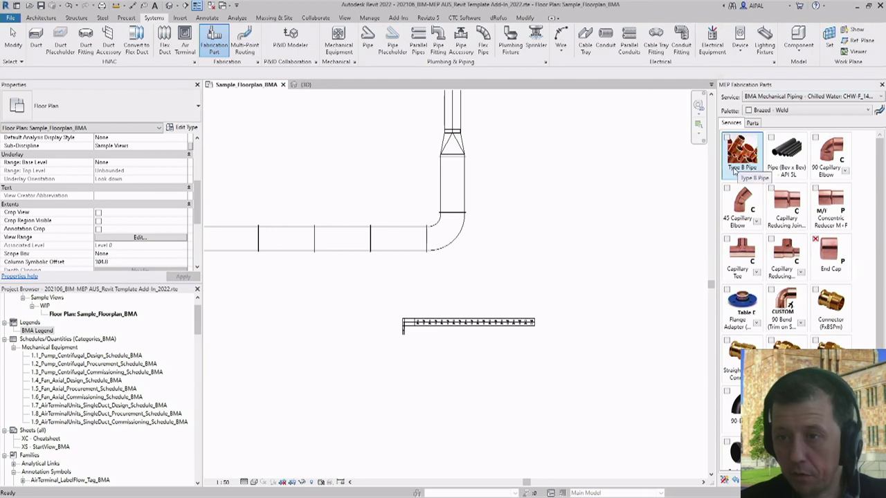
Step: Place a 40 mm diameter, 6000 mm long Pipe (Bev x Bev) - API 5L horizontally between the ductwork and the cable tray
click(789, 152)
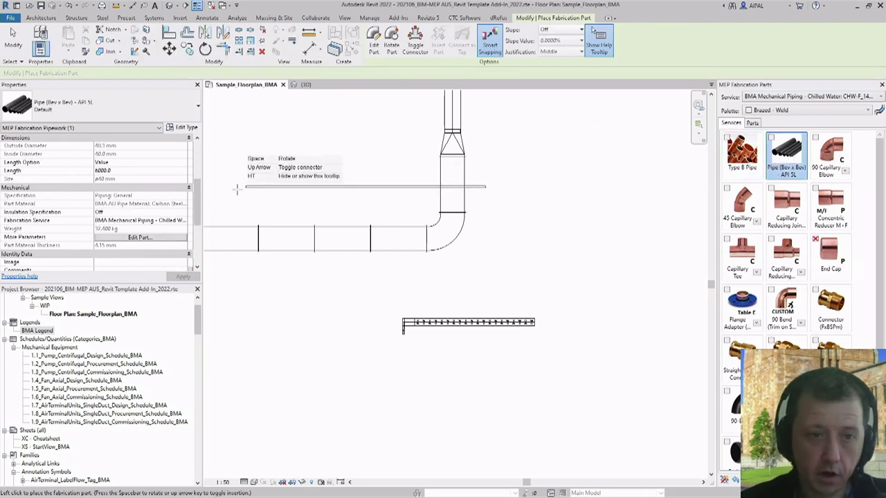
scroll(157, 183, up, 5)
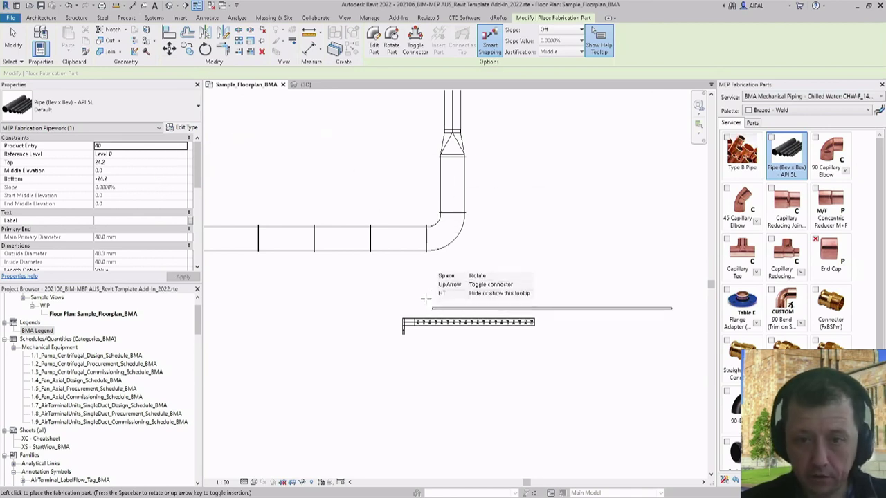
click(528, 315)
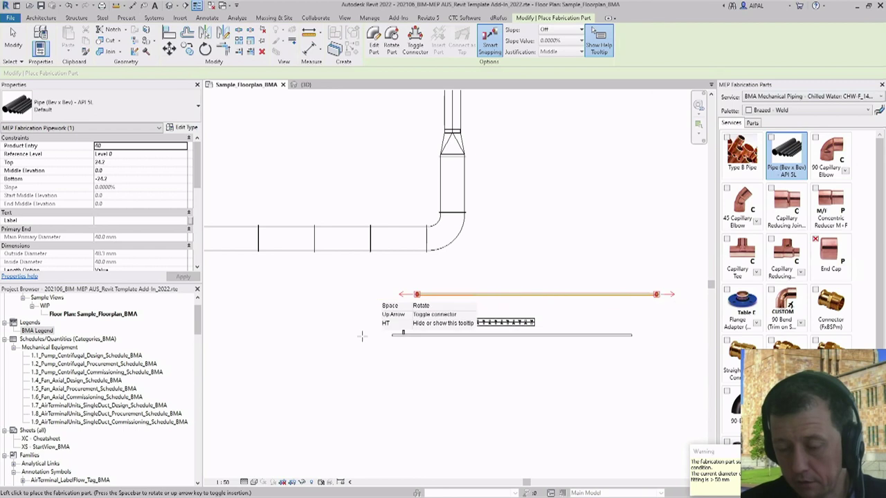
scroll(361, 337, down, 1)
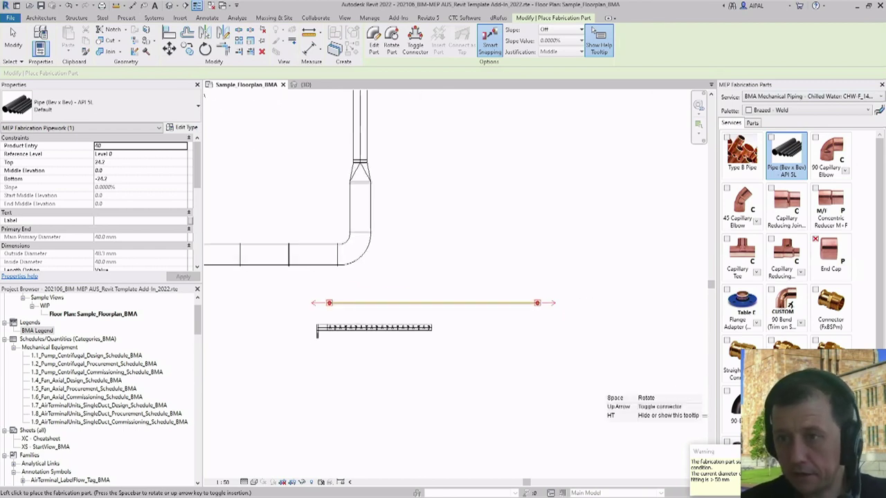
key(Escape)
Step: Recheck the chilled water service in the service list and delete the placed API 5L pipe
click(814, 96)
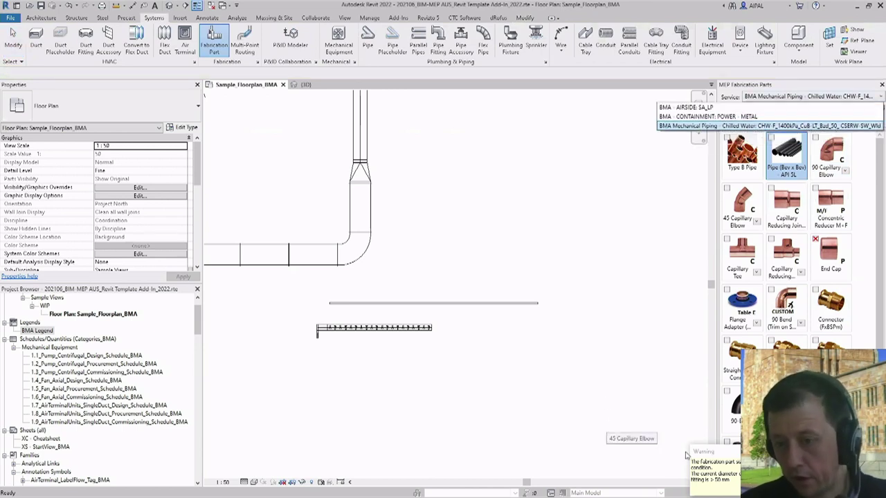
click(530, 312)
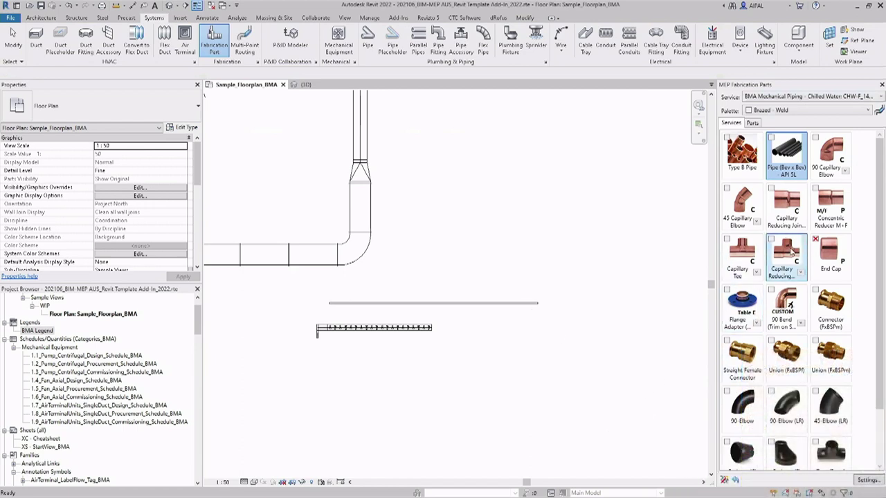
click(497, 304)
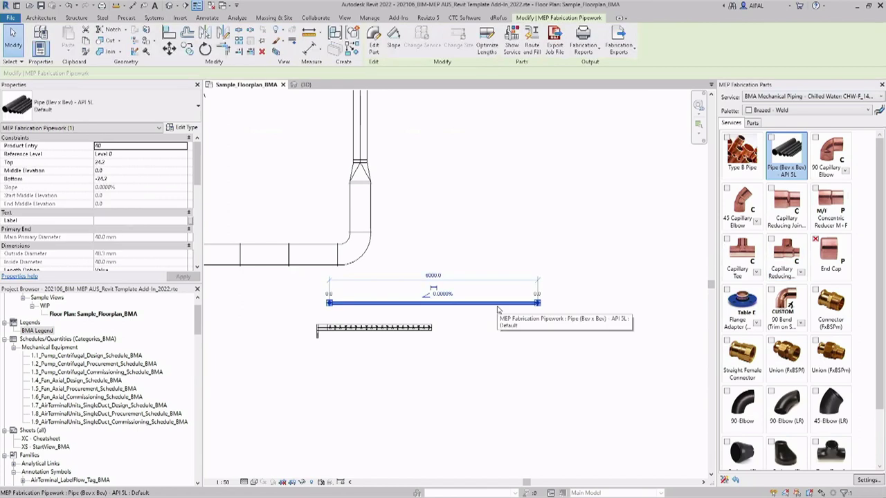
key(Delete)
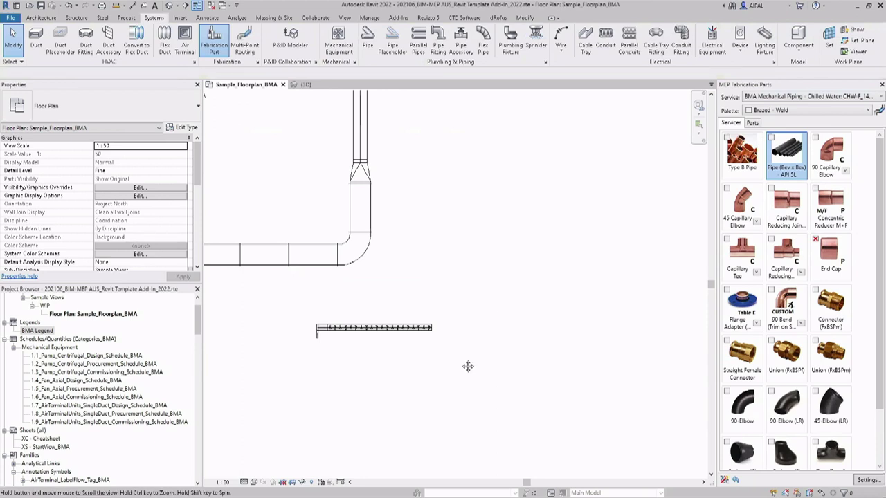
Step: Delete the whole cable tray assembly below the ductwork from the floor plan
middle_drag(469, 366, 528, 367)
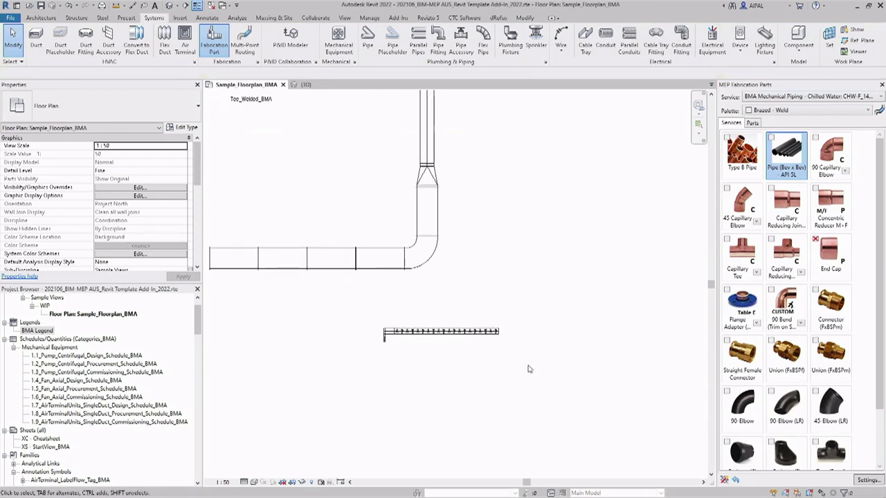
drag(495, 362, 359, 322)
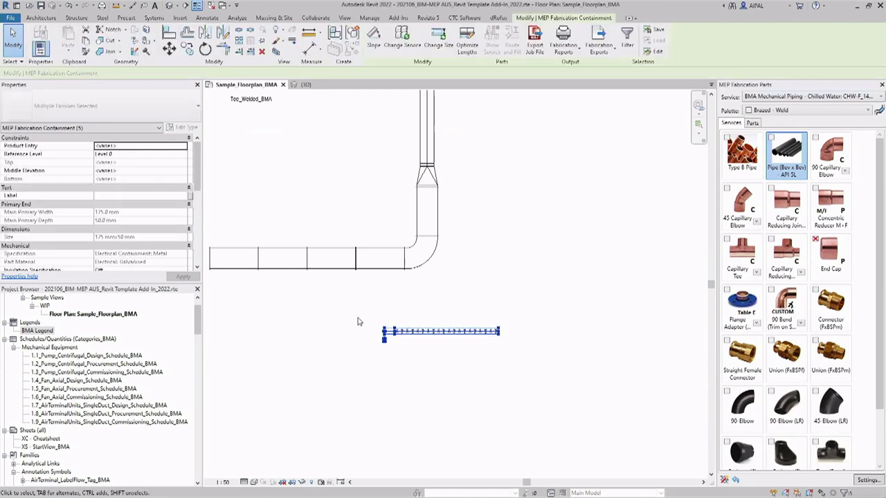
key(Delete)
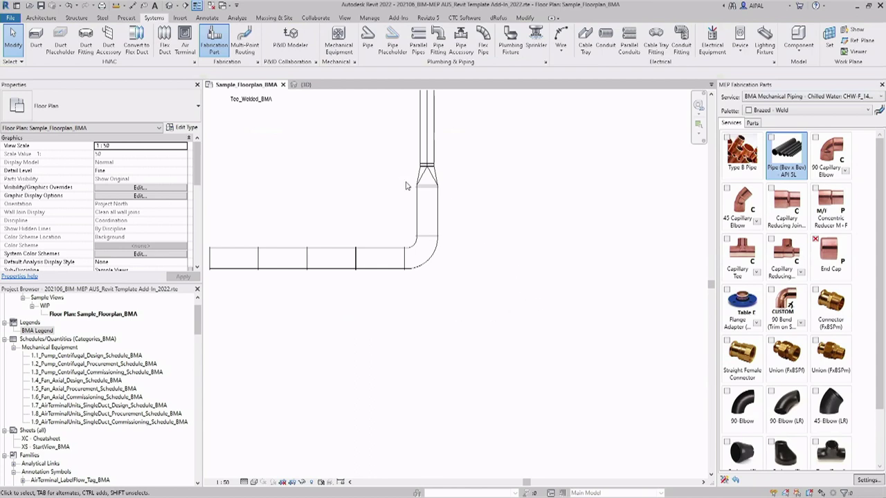
Step: Select the whole L-shaped duct run in the floor plan and isolate it in a 3D view with a selection box
scroll(402, 194, down, 2)
drag(465, 257, 302, 166)
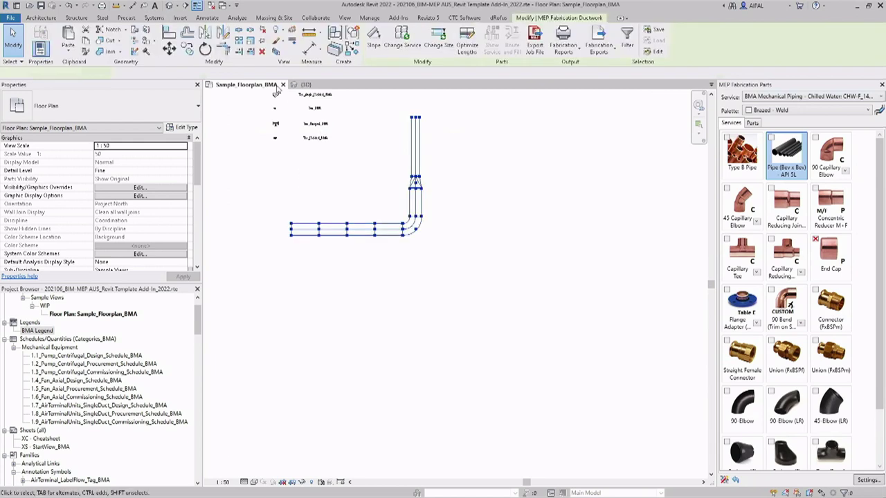
click(274, 53)
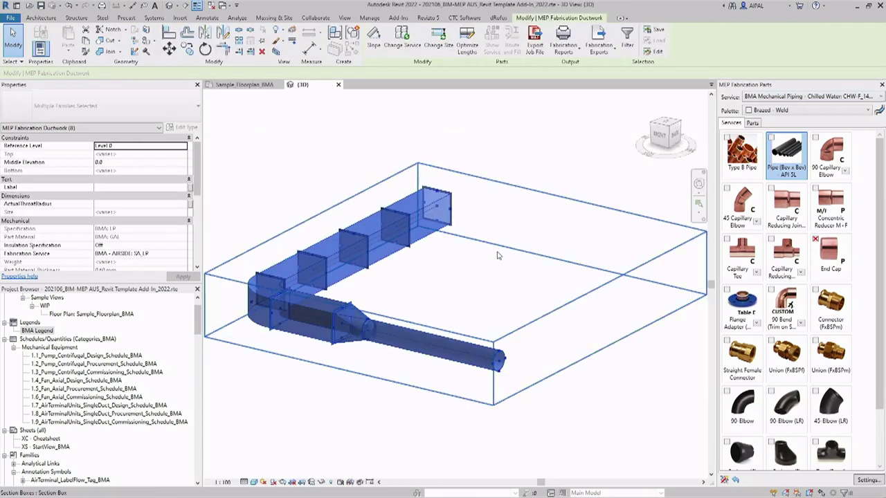
Step: Raise the top of the 3D view's section box to leave more space above the duct run
click(503, 270)
scroll(502, 270, down, 2)
click(491, 257)
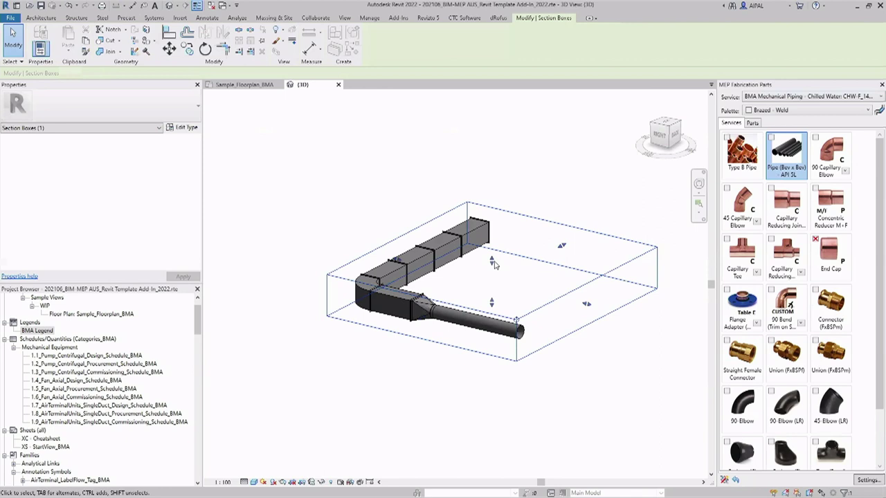
key(Escape)
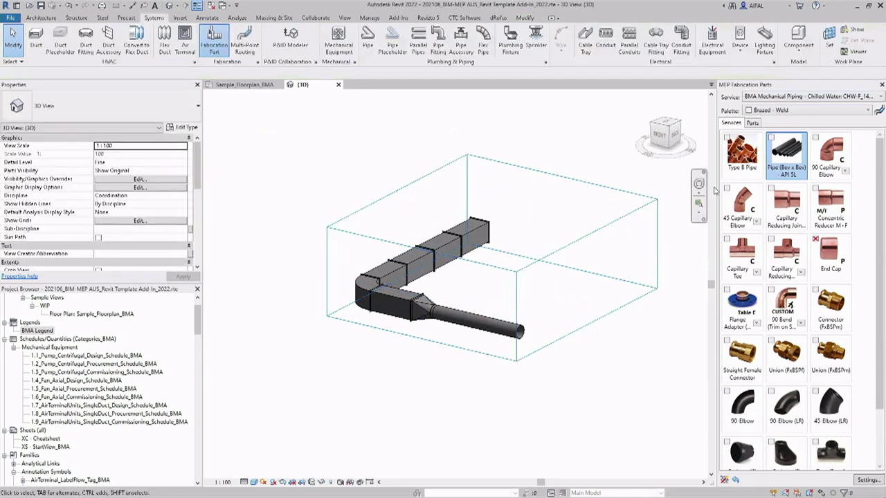
Step: Leave the routing exclusion mode and show the Hangers palette of the BMA - AIRSIDE: SA_LP fabrication service
click(803, 112)
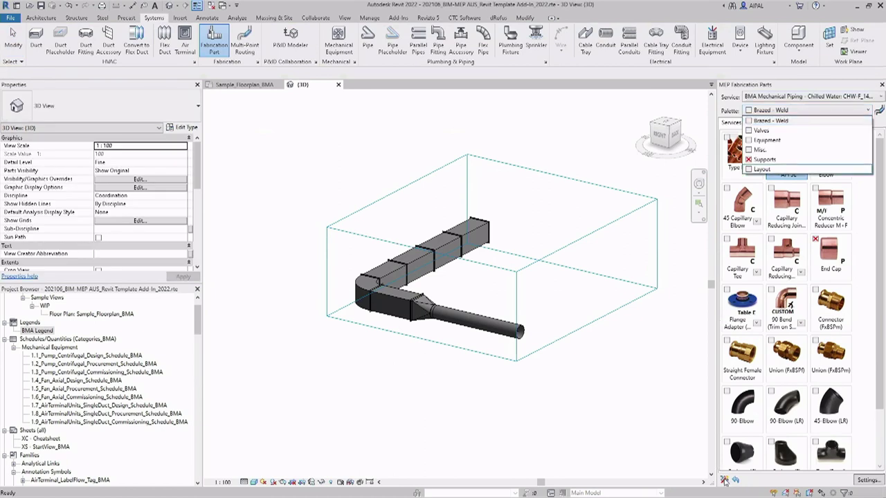
click(725, 475)
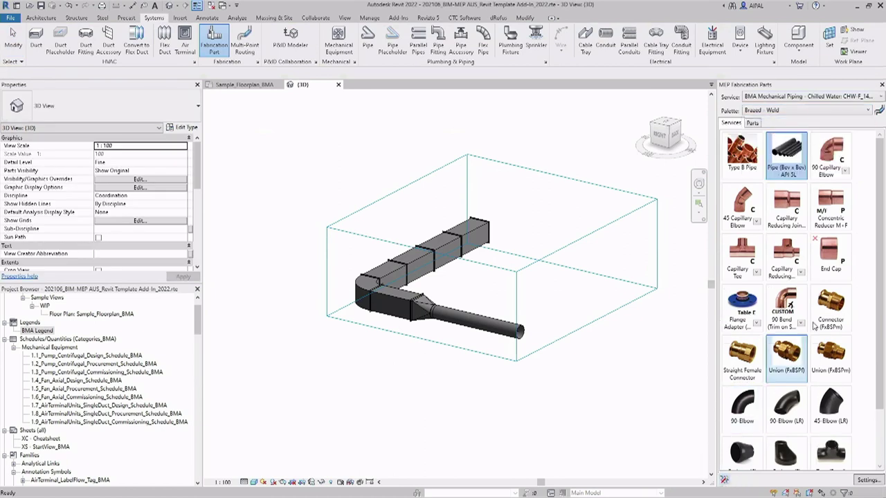
click(808, 112)
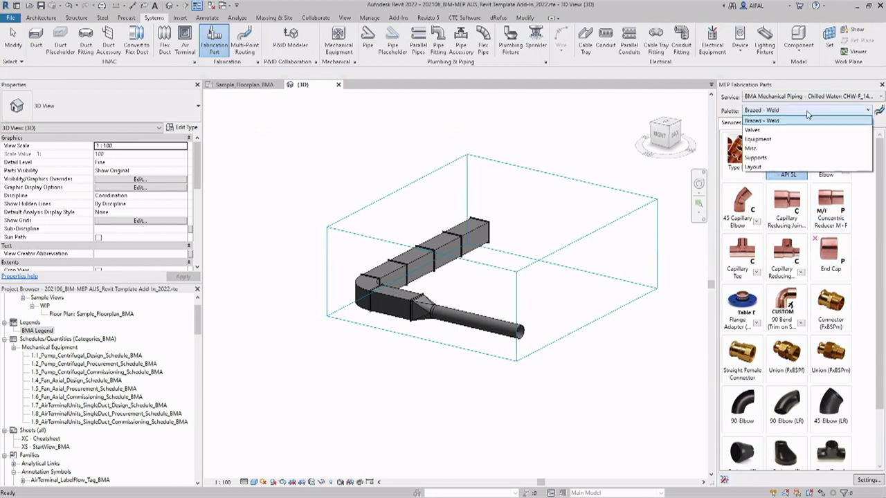
click(807, 112)
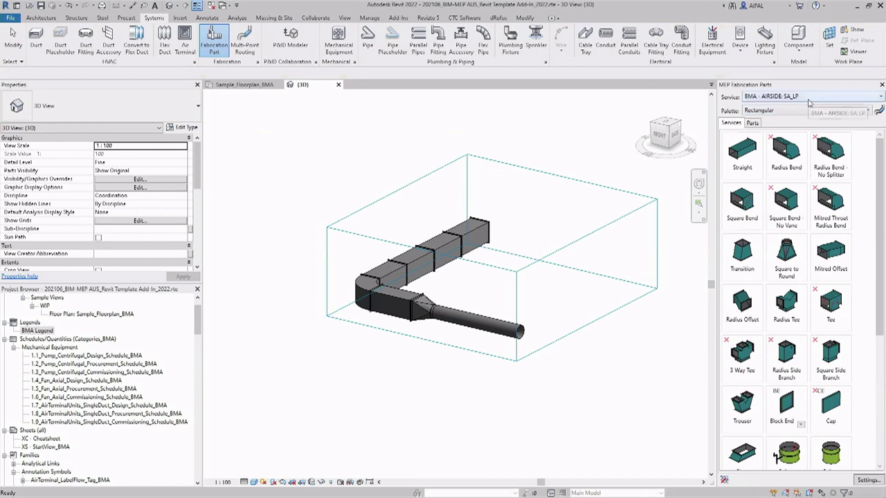
click(803, 111)
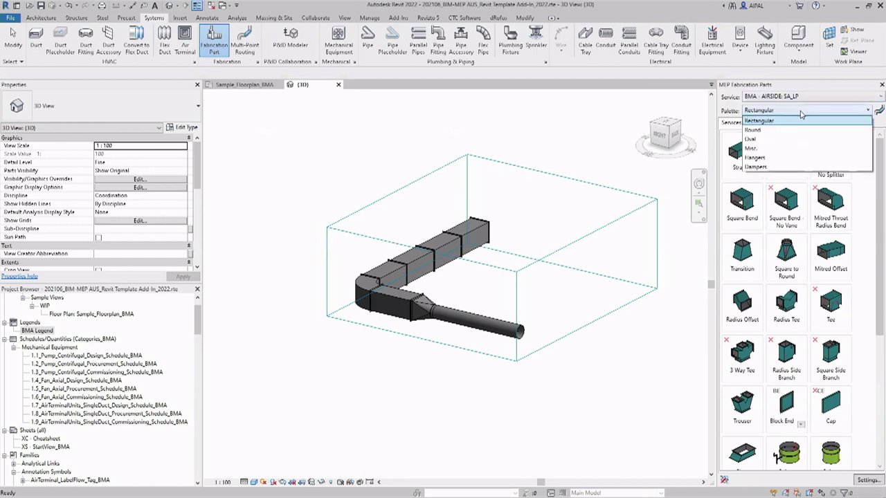
click(754, 158)
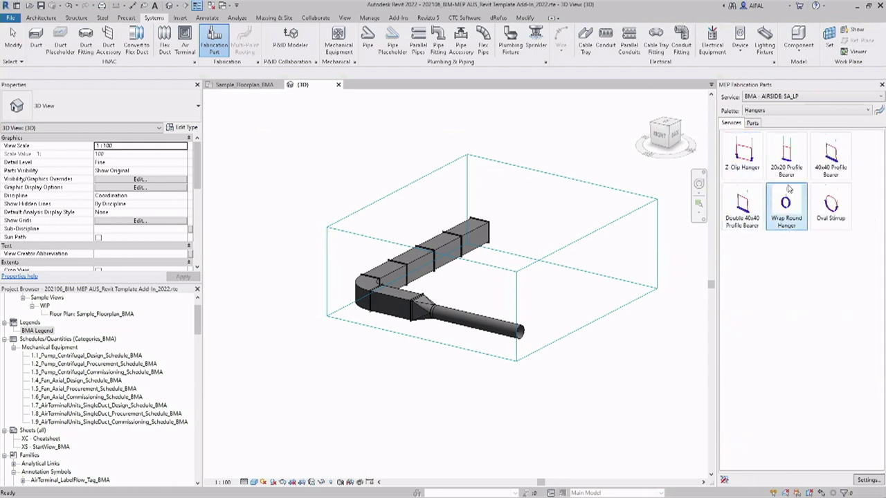
Step: Place a Z-Clip Hanger on each of the two middle straight sections of the rectangular duct run
click(746, 163)
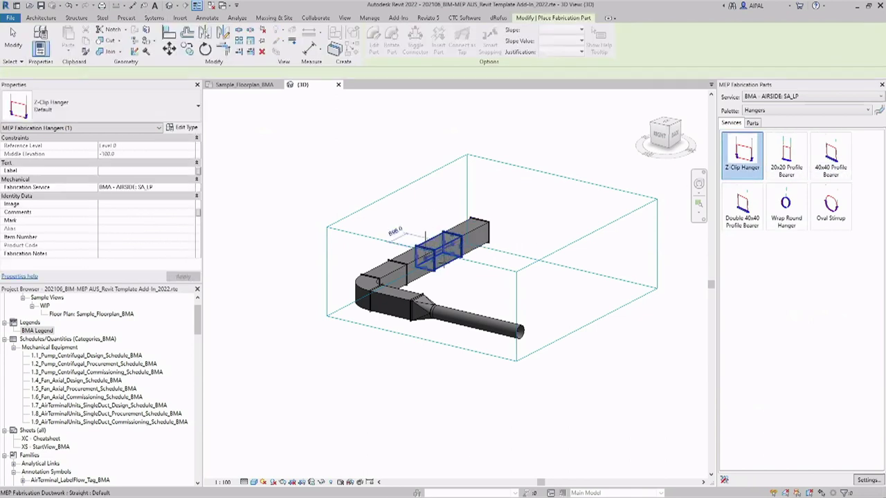
scroll(423, 227, up, 2)
scroll(443, 260, up, 1)
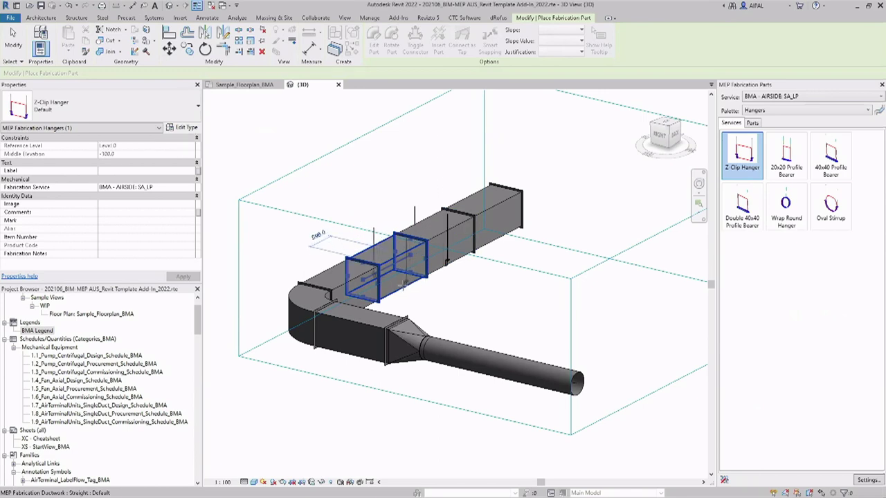
key(Escape)
key(Escape)
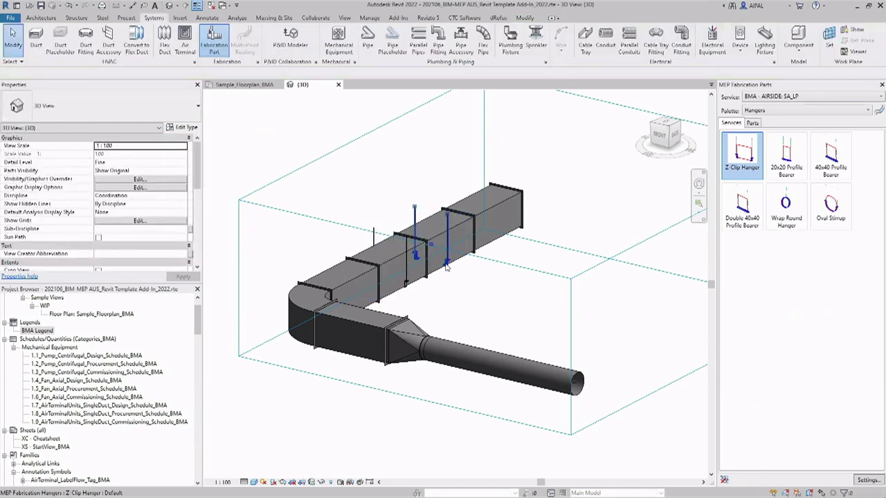
Step: Examine the Z-Clip Hangers on the duct run from different angles and distances in 3D
scroll(447, 269, up, 2)
scroll(413, 301, down, 2)
scroll(493, 220, down, 1)
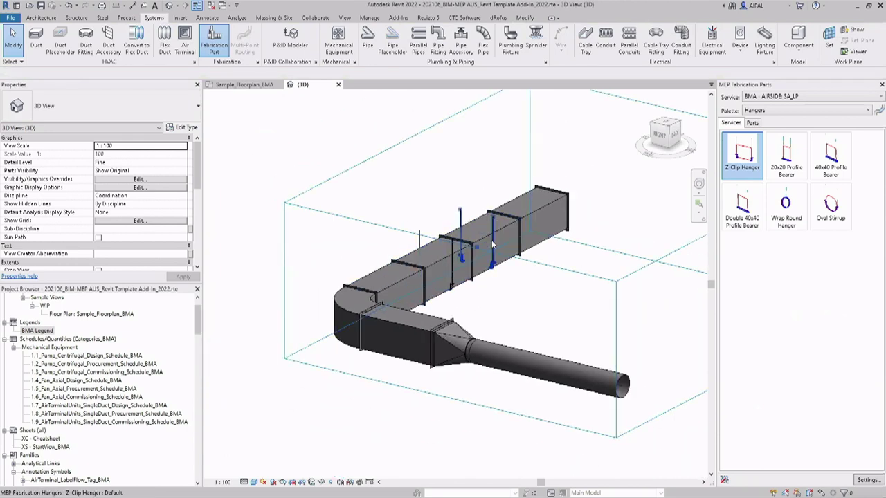
shift+middle_drag(540, 301, 491, 291)
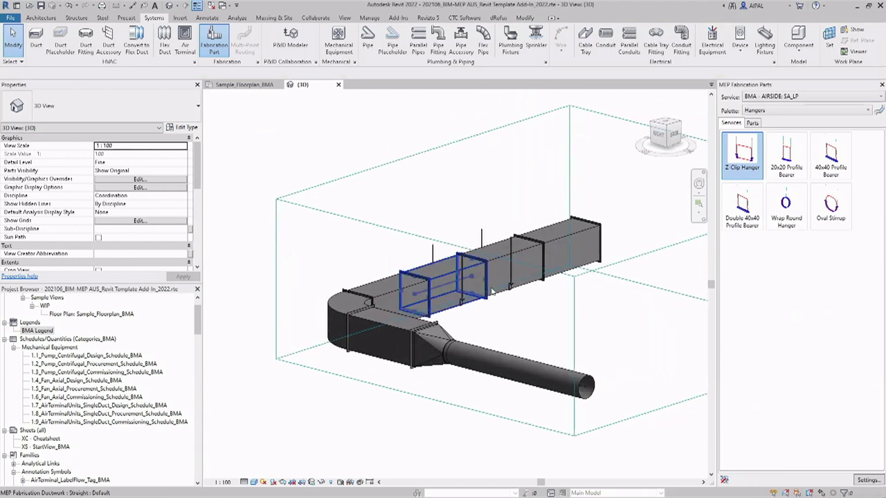
scroll(488, 284, up, 2)
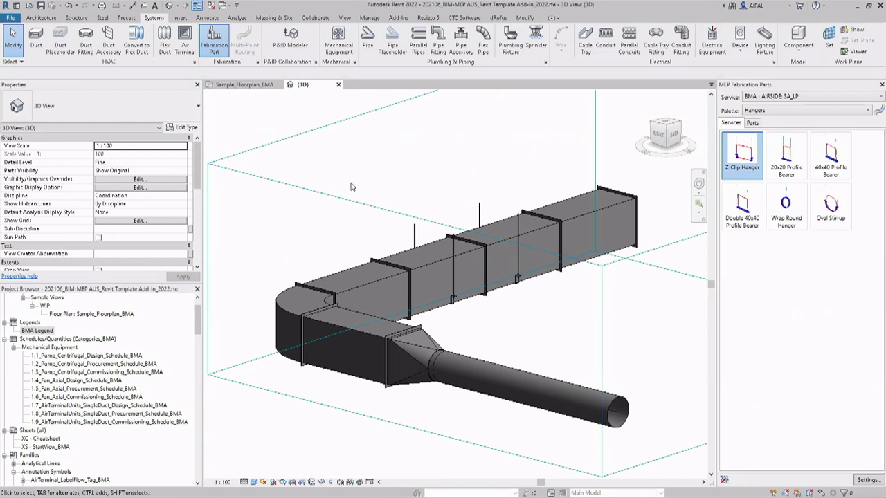
scroll(364, 182, down, 1)
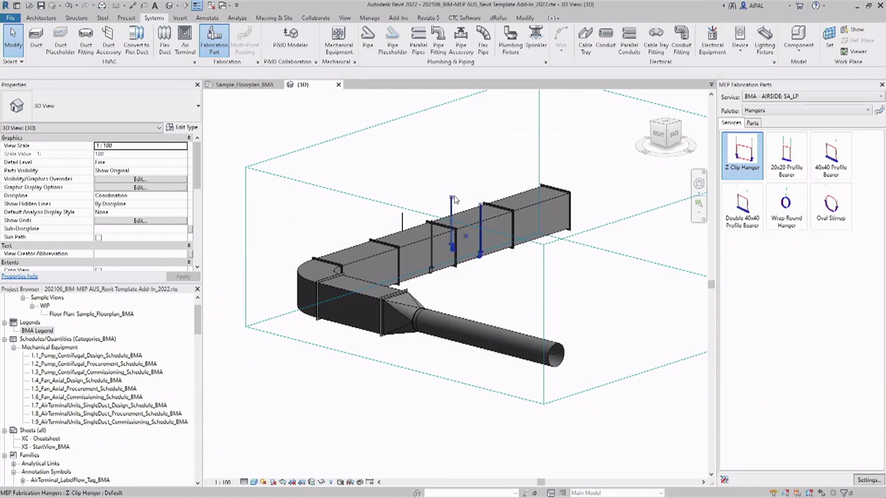
scroll(324, 237, down, 1)
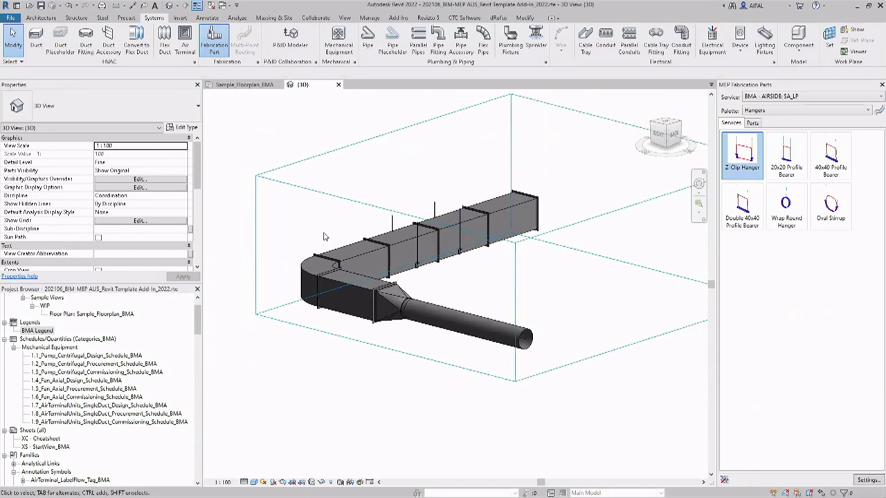
scroll(324, 237, down, 1)
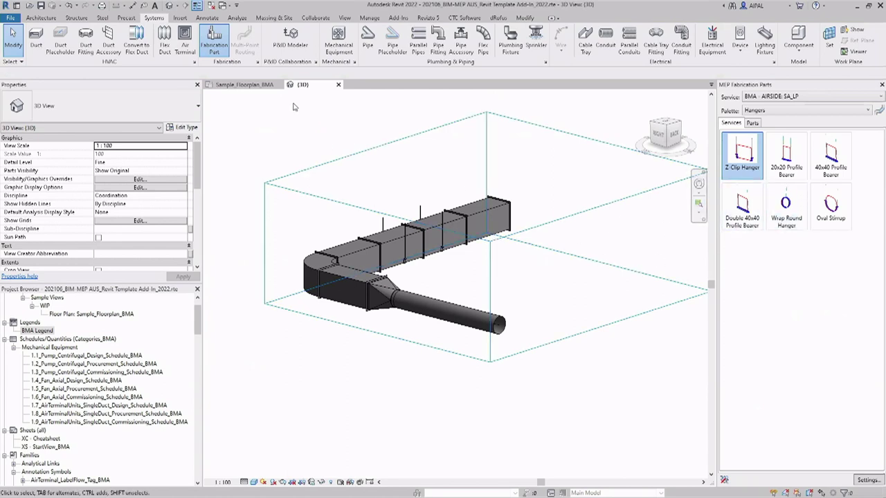
Step: Close the 3D view and delete both Z-Clip Hangers from the duct run in the floor plan
click(338, 84)
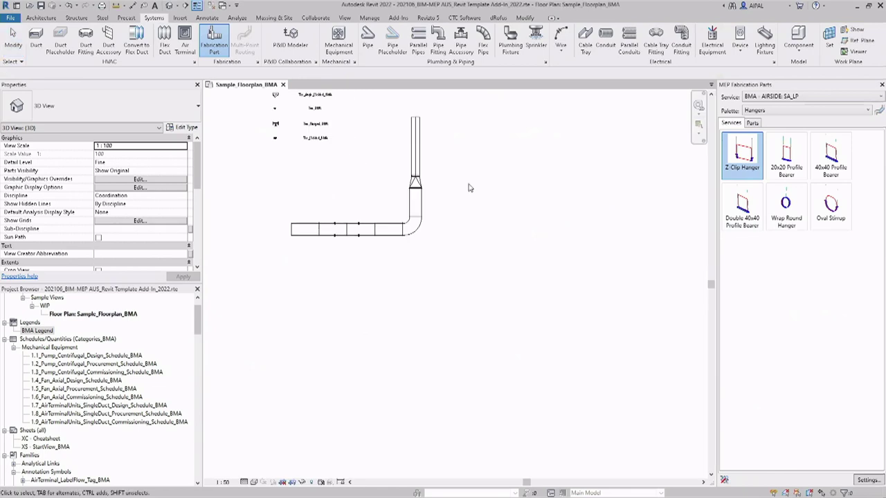
scroll(333, 229, up, 4)
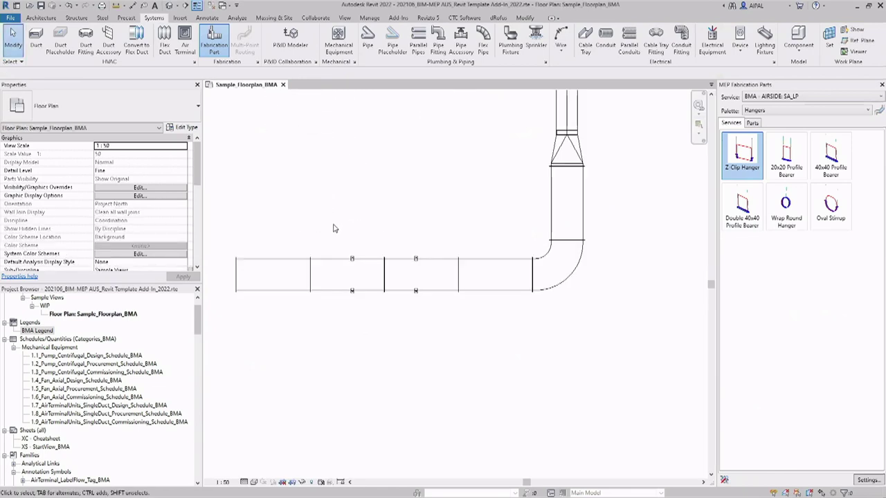
drag(334, 233, 450, 330)
key(Delete)
scroll(508, 372, down, 3)
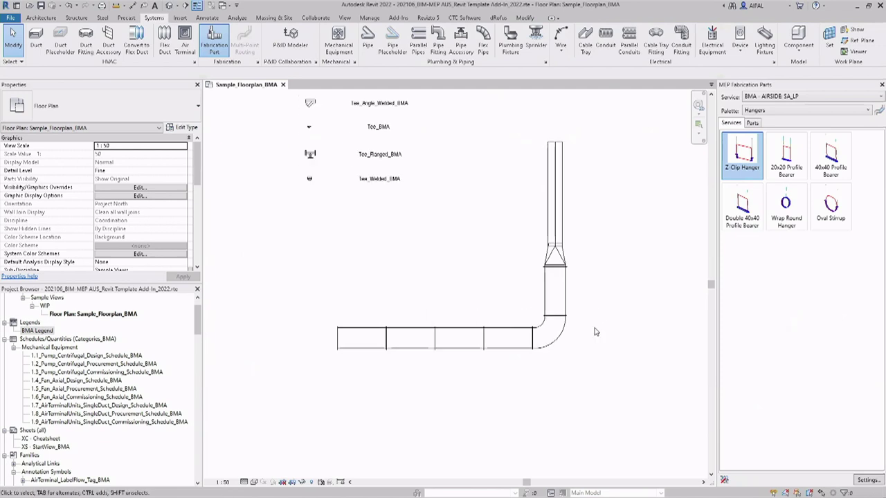
Step: Show the Rectangular palette and the Misc. palette of the BMA - AIRSIDE: SA_LP service to review their fittings
click(817, 111)
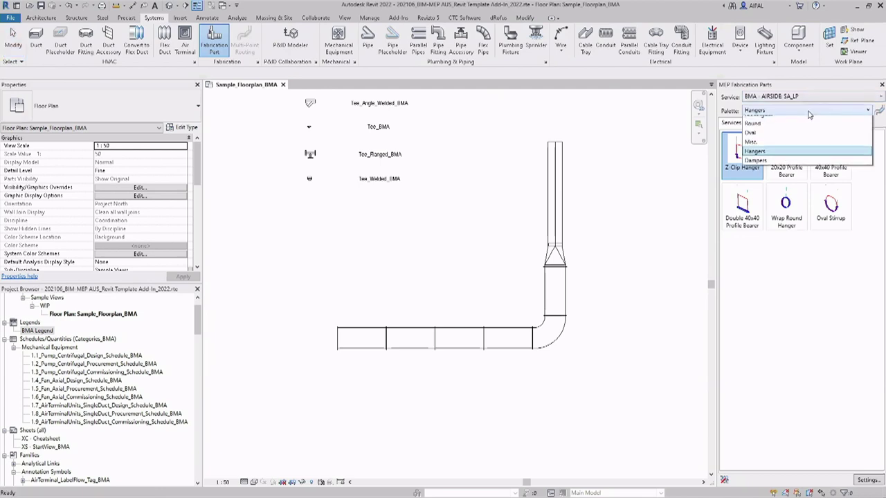
click(809, 119)
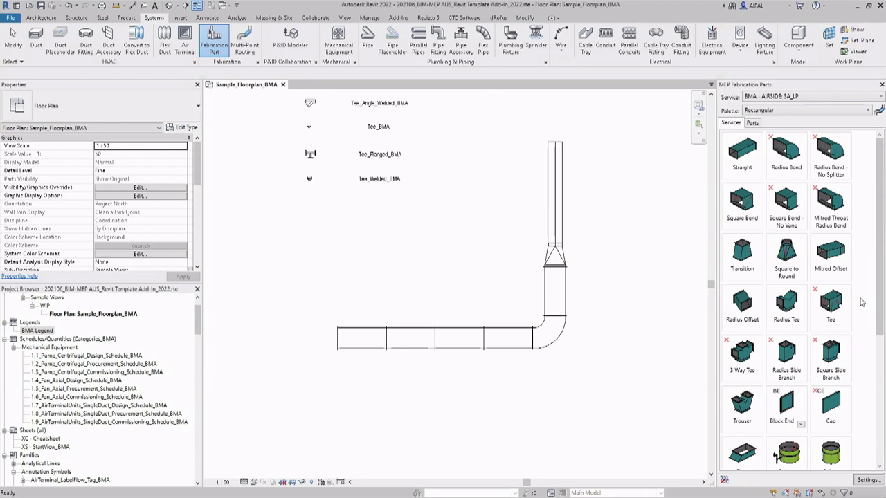
click(798, 111)
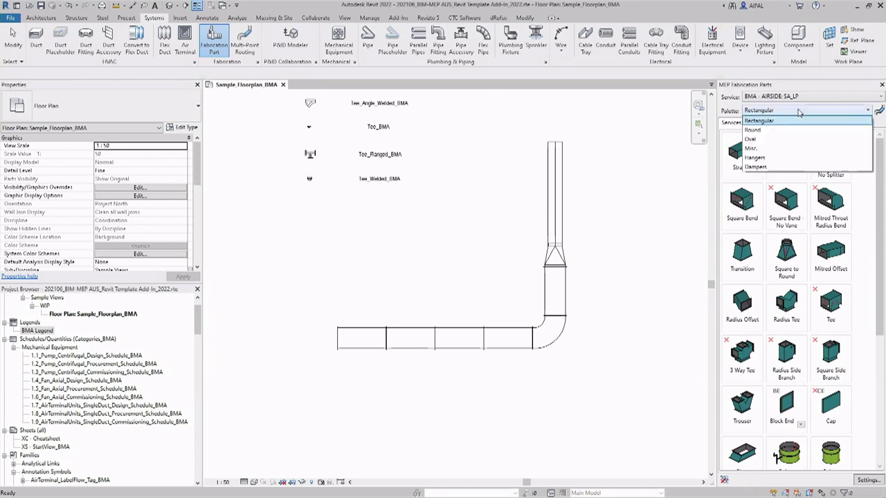
click(754, 149)
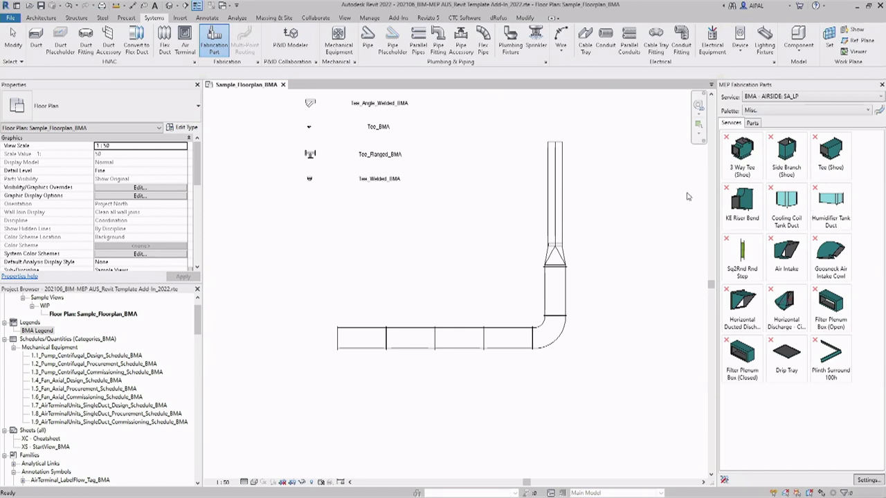
Step: Switch to the September 2021 fabrication update PDF in Chrome and highlight the entries from the HE_316 layer tag through Mitered Throat
key(alt+Tab)
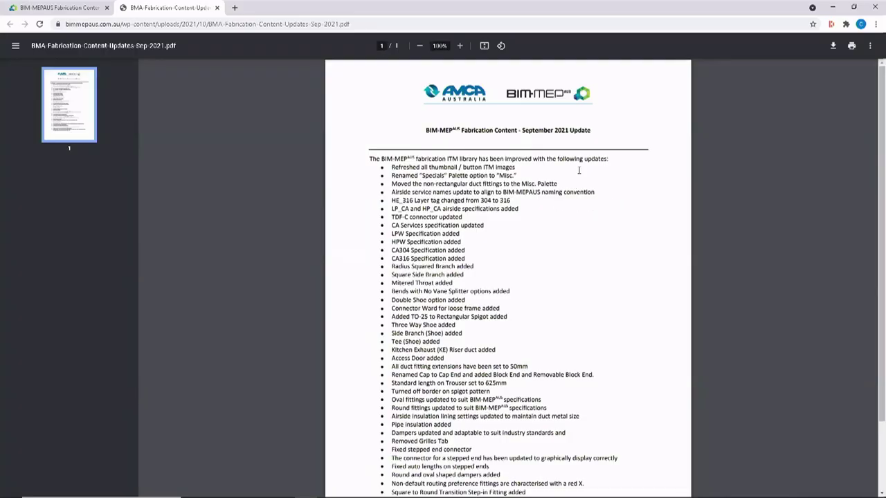
scroll(678, 123, down, 1)
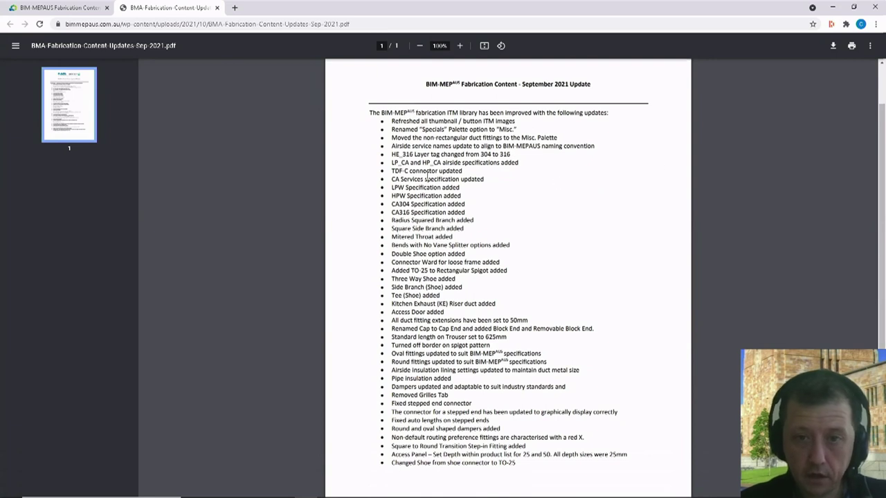
drag(389, 154, 469, 213)
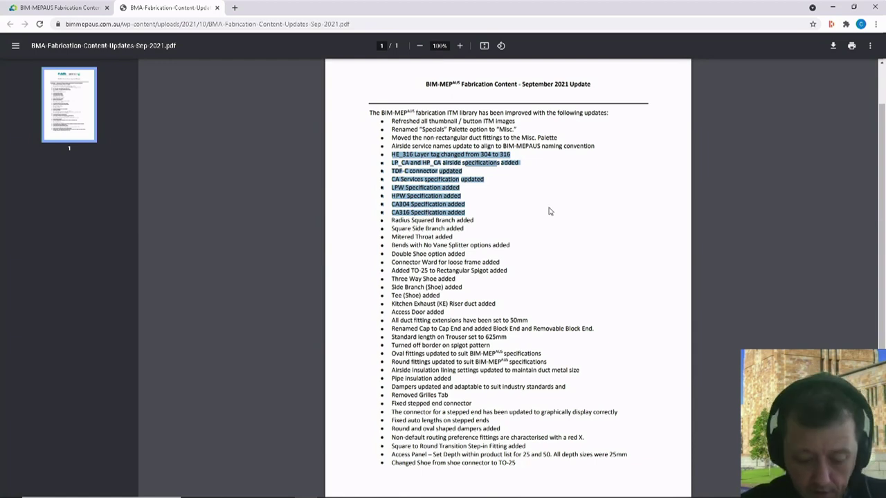
click(393, 220)
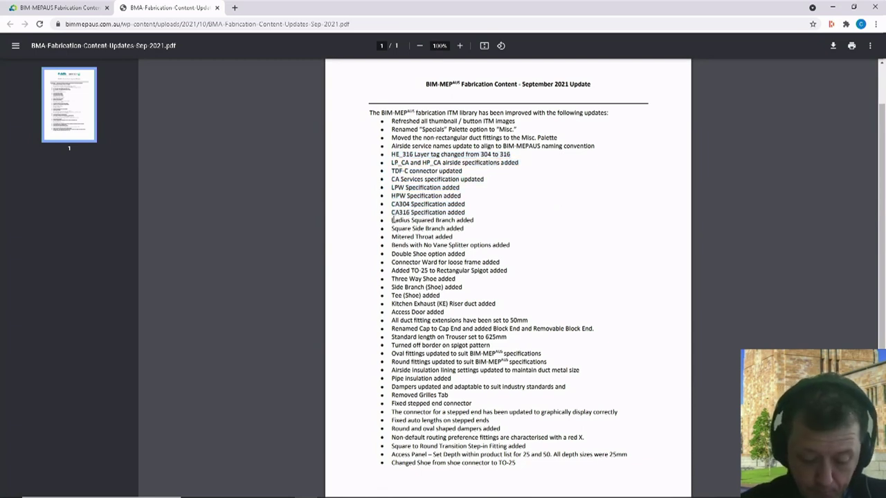
drag(392, 220, 455, 237)
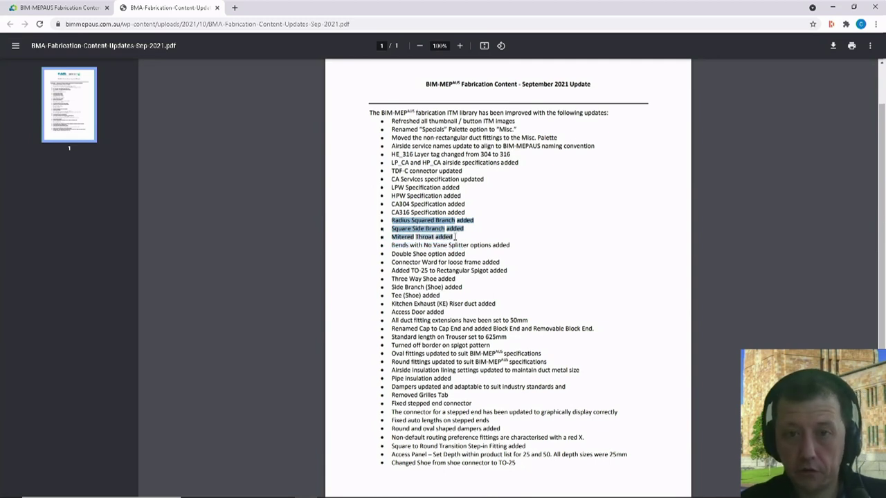
Step: Switch back to Revit and show the Rectangular palette to look at the Mitred Throat Radius Bend
key(alt+Tab)
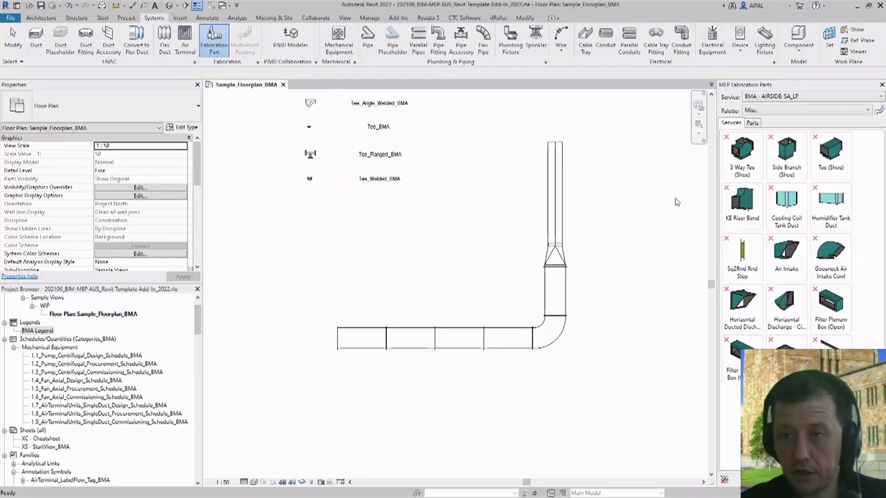
click(805, 110)
click(807, 122)
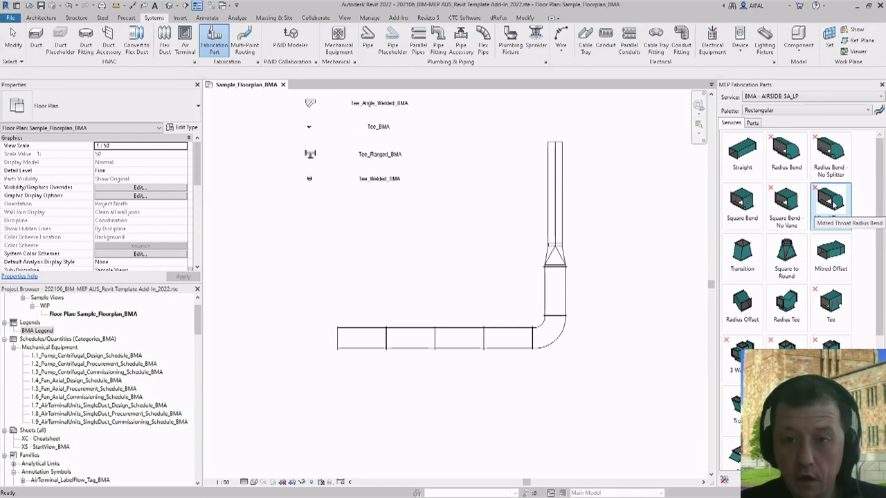
Step: Switch to the September 2021 update PDF in Chrome and highlight the entries from Three Way Shoe through Tee (Shoe)
key(alt+Tab)
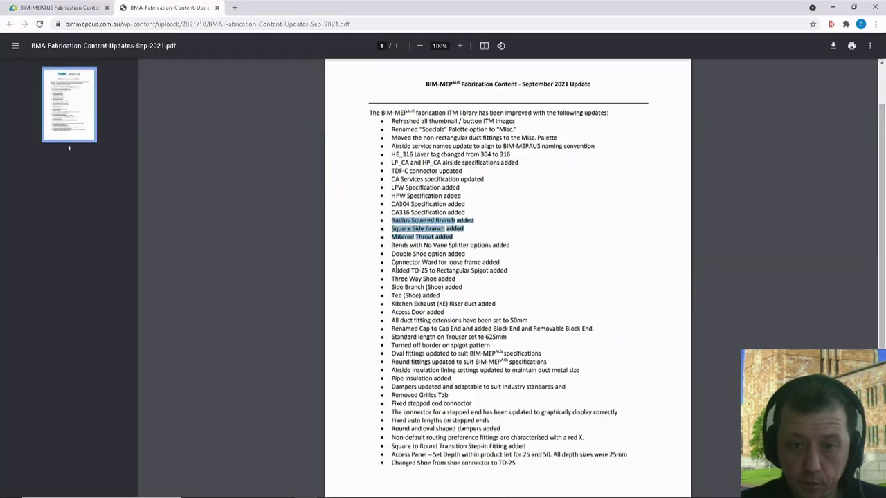
click(394, 246)
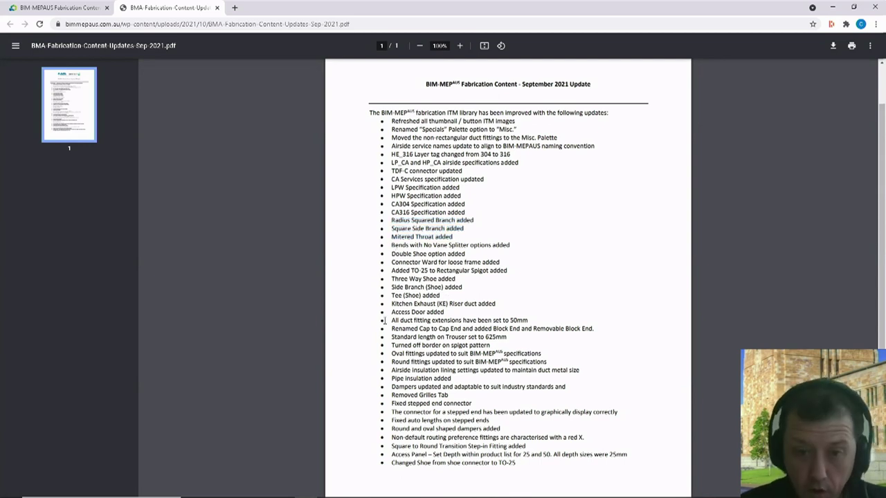
drag(392, 280, 439, 296)
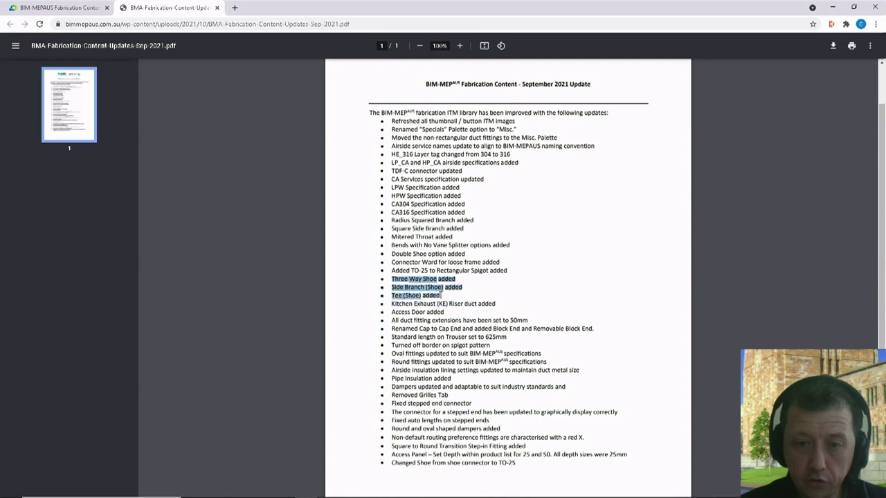
Step: Switch back to Revit and show the Misc. palette to review its shoe fittings
key(alt+Tab)
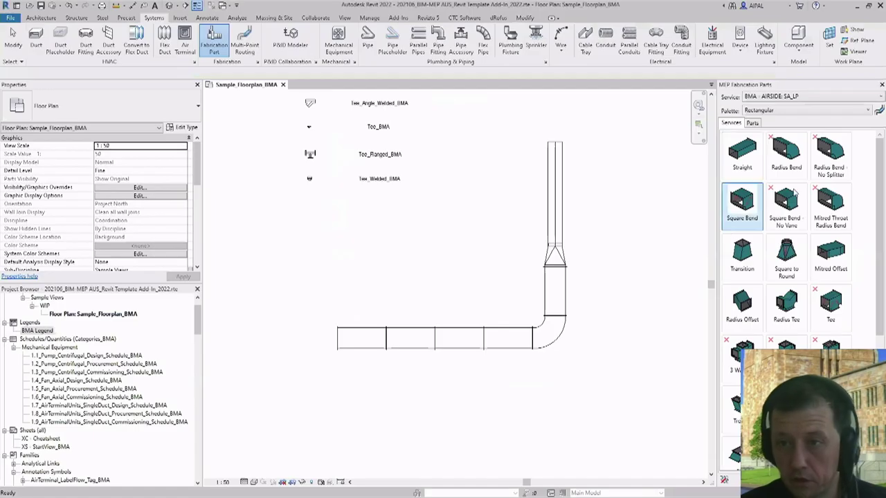
click(805, 113)
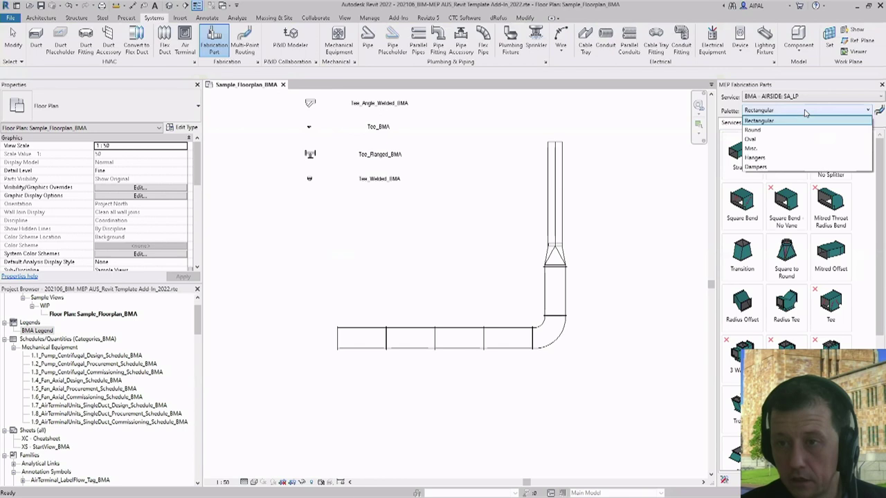
click(805, 146)
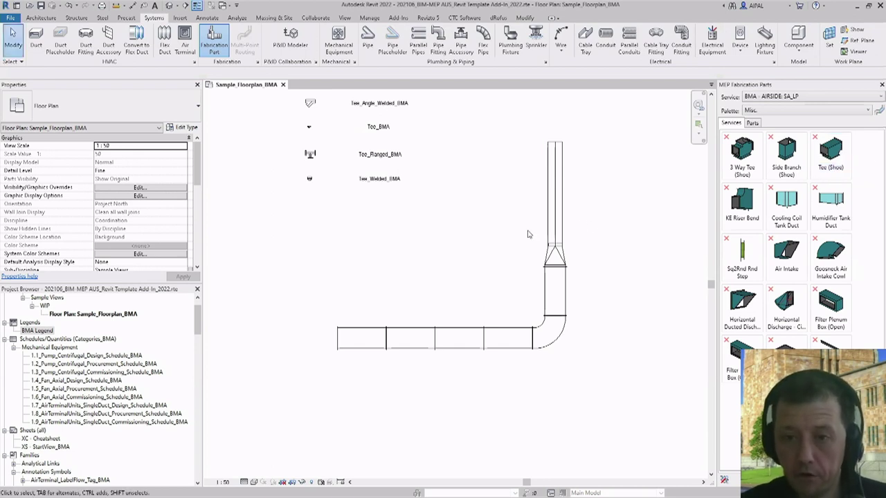
scroll(547, 231, up, 2)
Step: Return to the Rectangular palette and place a Radius Bend in the empty area beside the duct run
click(772, 111)
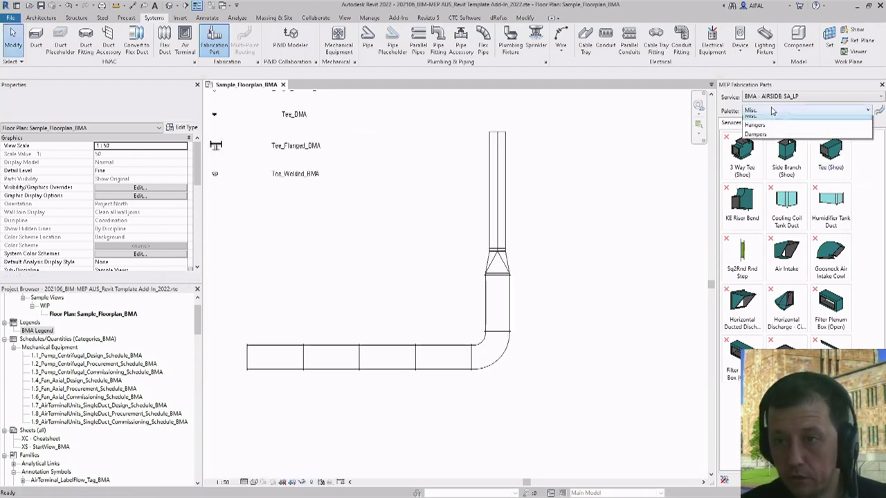
scroll(772, 115, up, 3)
click(773, 123)
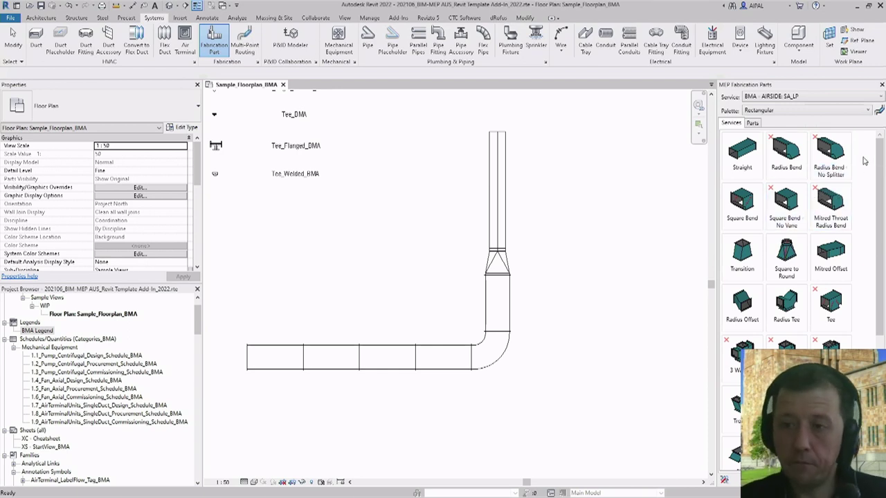
click(787, 158)
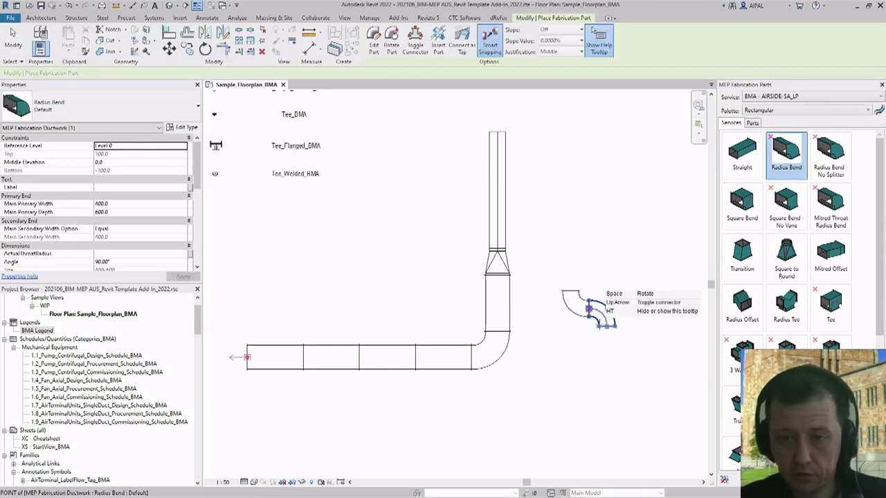
click(616, 338)
Step: Edit the placed Radius Bend, changing its Inner Radius setting to Value and applying a radius of 225
scroll(620, 305, up, 3)
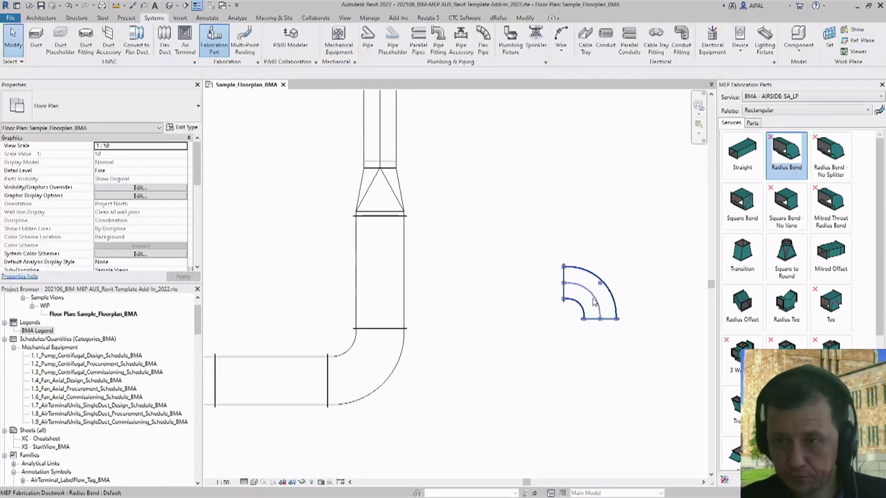
click(614, 297)
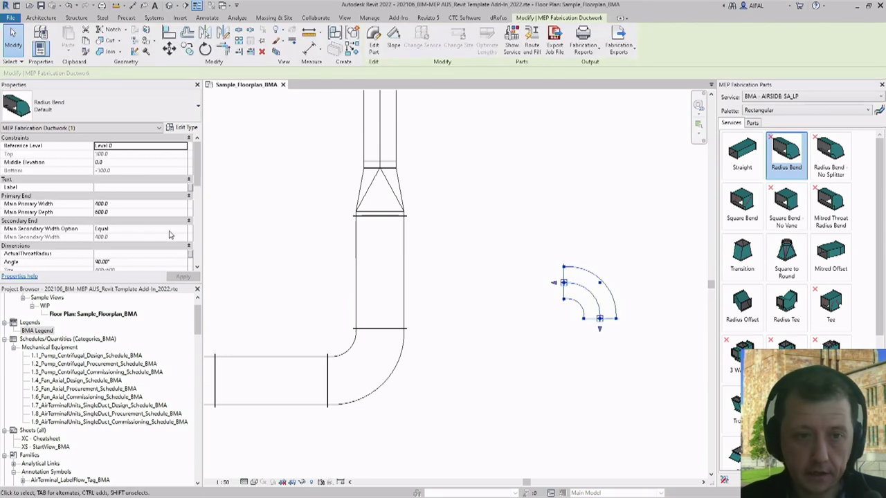
scroll(118, 204, down, 2)
click(138, 214)
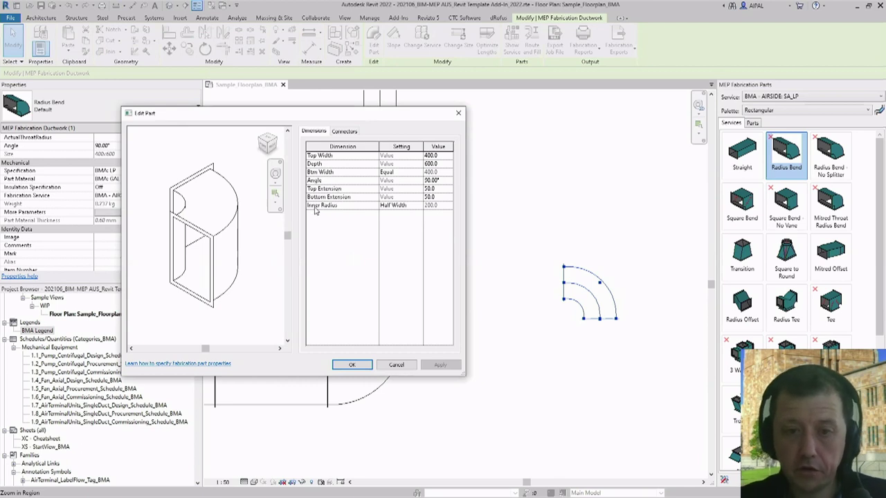
click(420, 207)
click(410, 214)
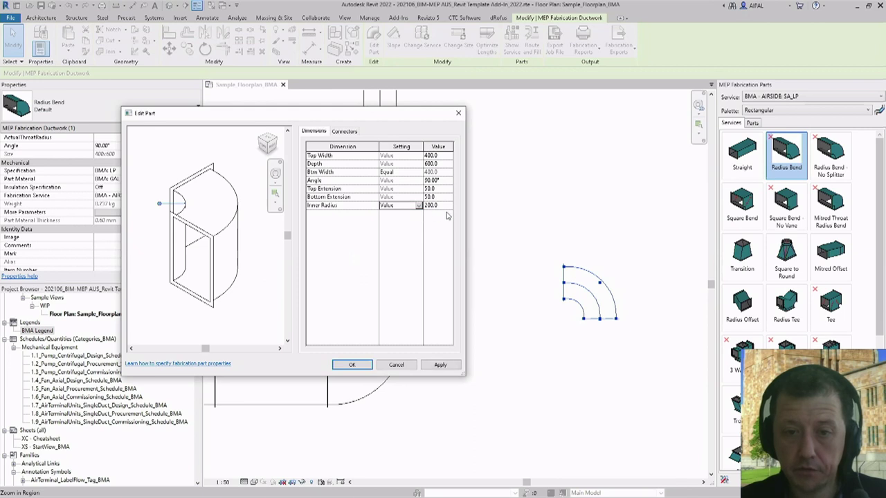
click(442, 206)
text(225)
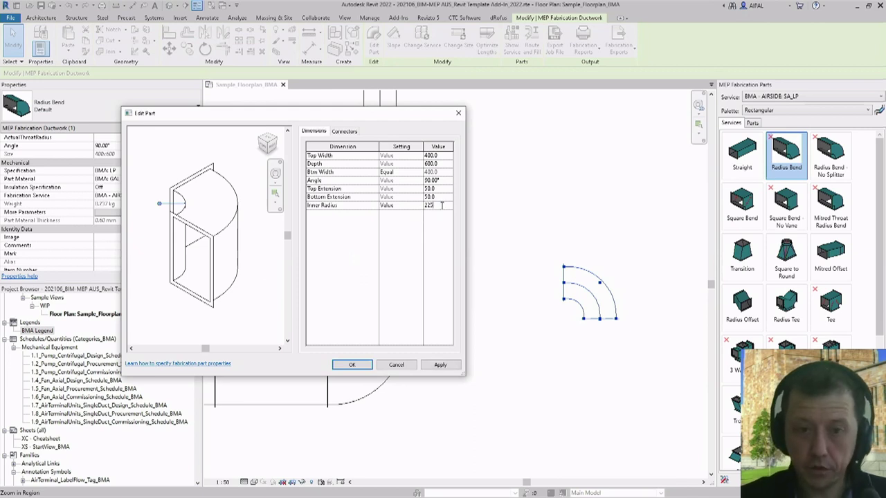
click(440, 365)
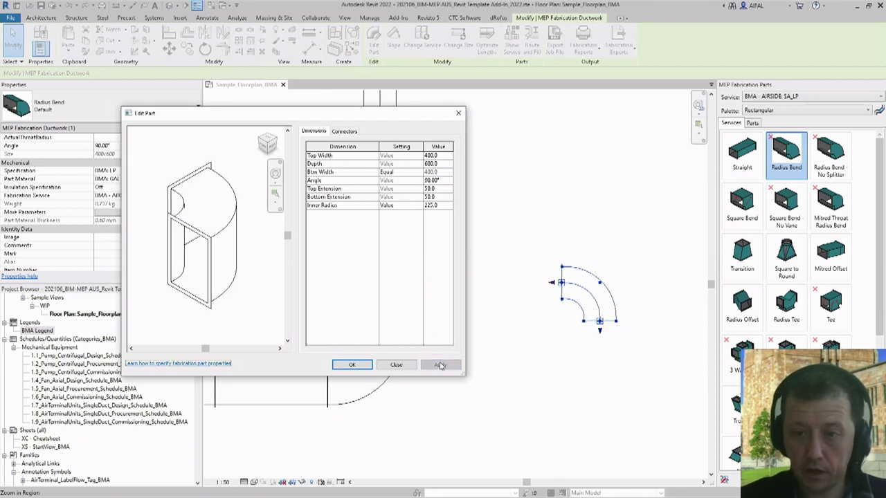
Step: Set the Radius Bend's Inner Radius to 125, accept the part edit and deselect the bend
click(440, 206)
text(125)
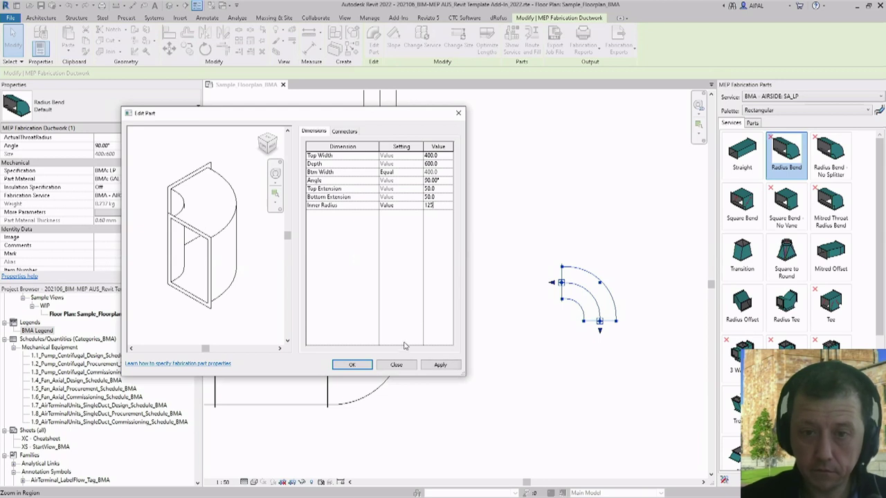
click(441, 364)
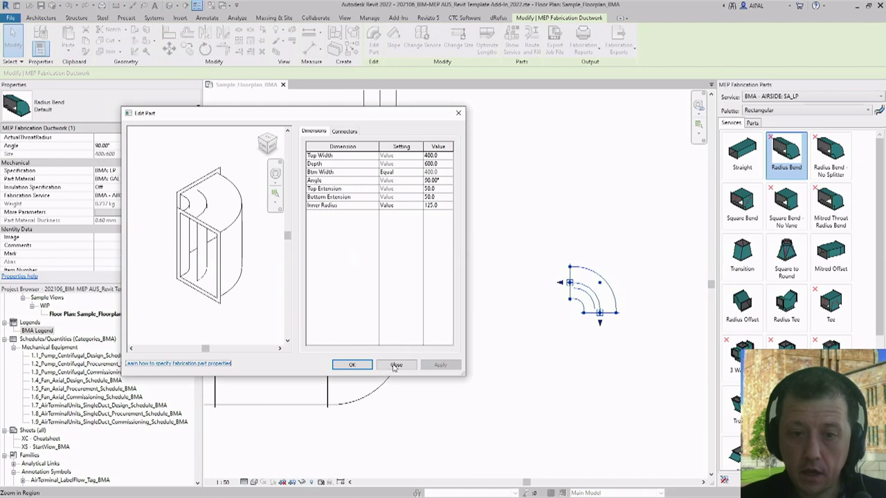
click(350, 365)
key(Escape)
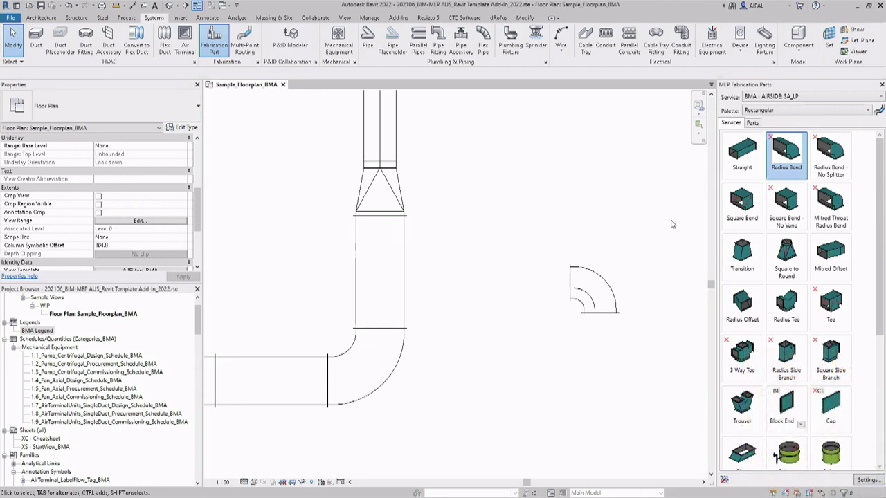
Step: Select the whole duct run in the floor plan and open it in a section-boxed 3D view
scroll(785, 242, down, 5)
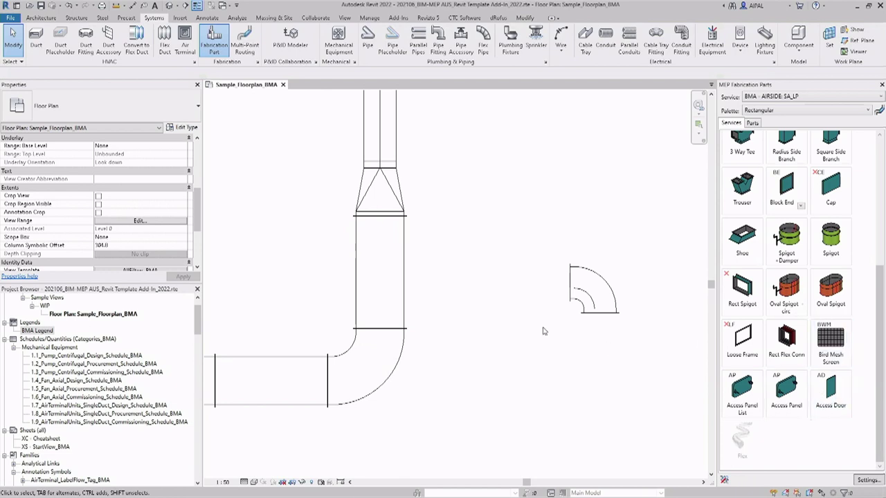
middle_drag(543, 331, 677, 286)
click(415, 350)
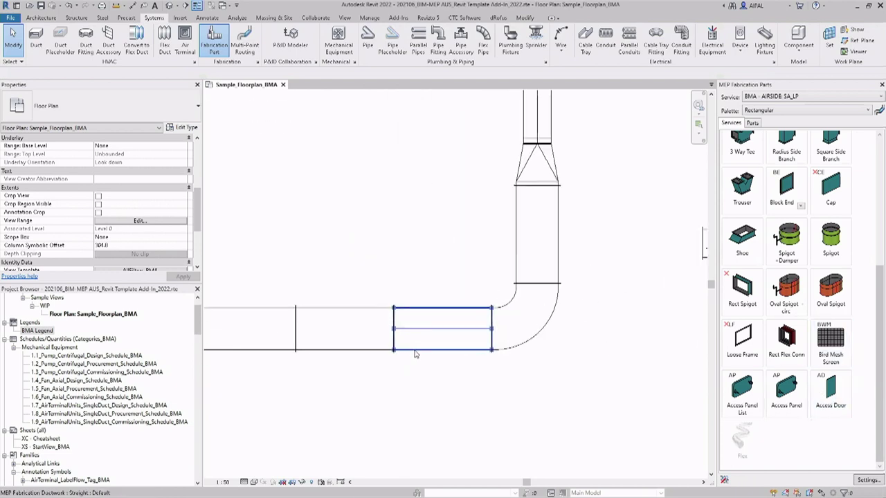
ctrl+click(547, 329)
scroll(564, 336, down, 2)
drag(467, 317, 300, 199)
click(276, 53)
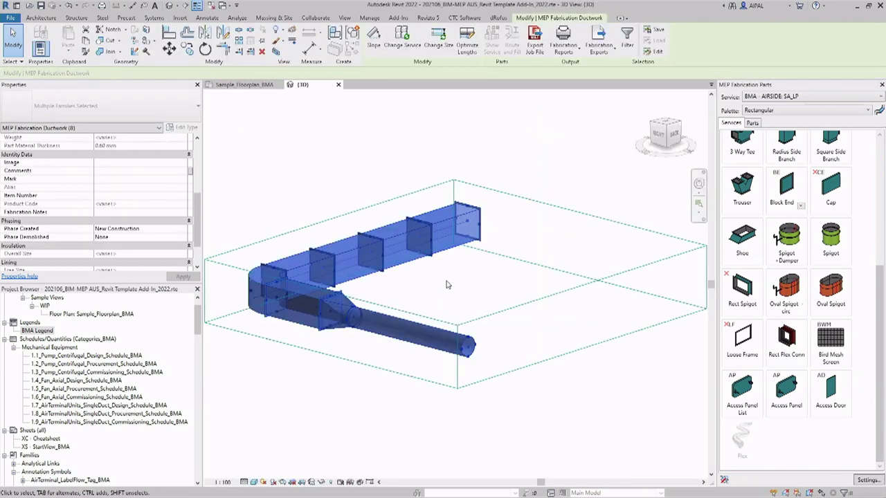
shift+middle_drag(447, 284, 362, 354)
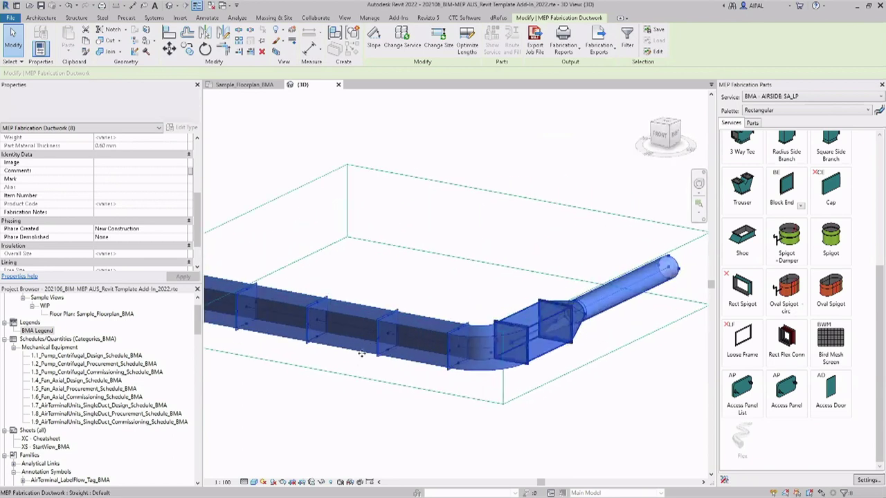
shift+middle_drag(307, 388, 609, 388)
key(Escape)
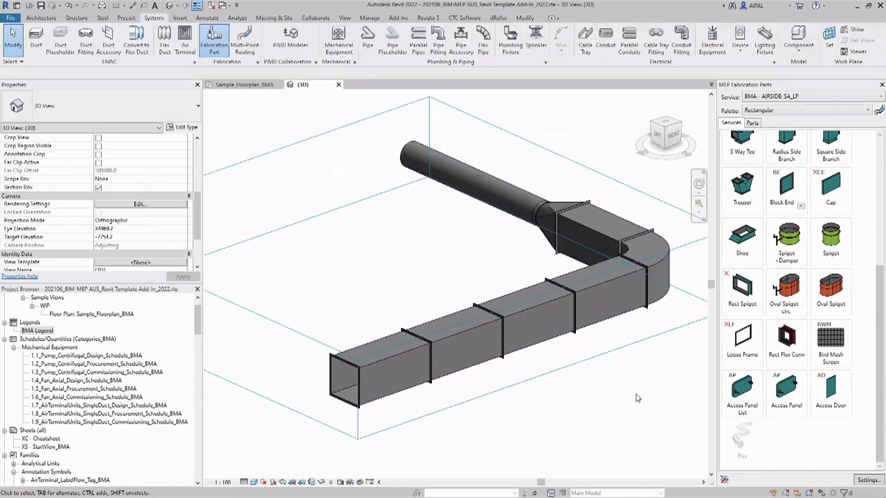
Step: Start placing an Access Panel with a Main Primary Width of 400 and a Main Primary Depth of 250
click(789, 392)
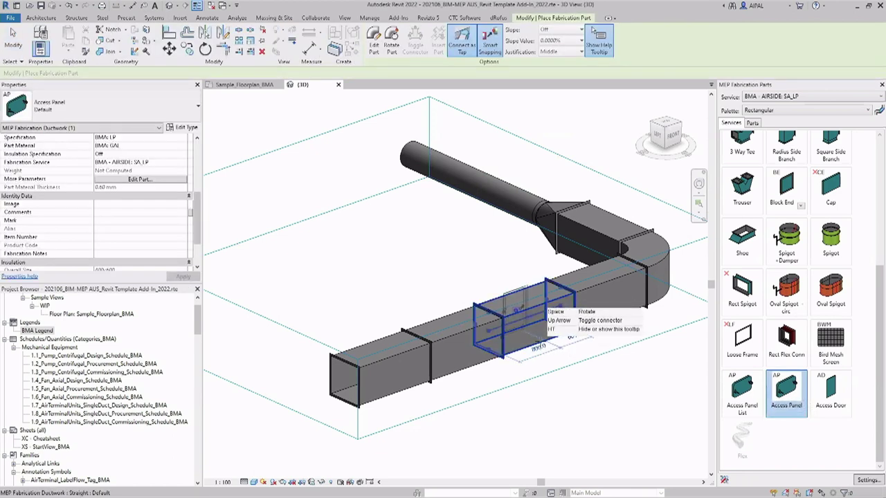
scroll(548, 341, up, 2)
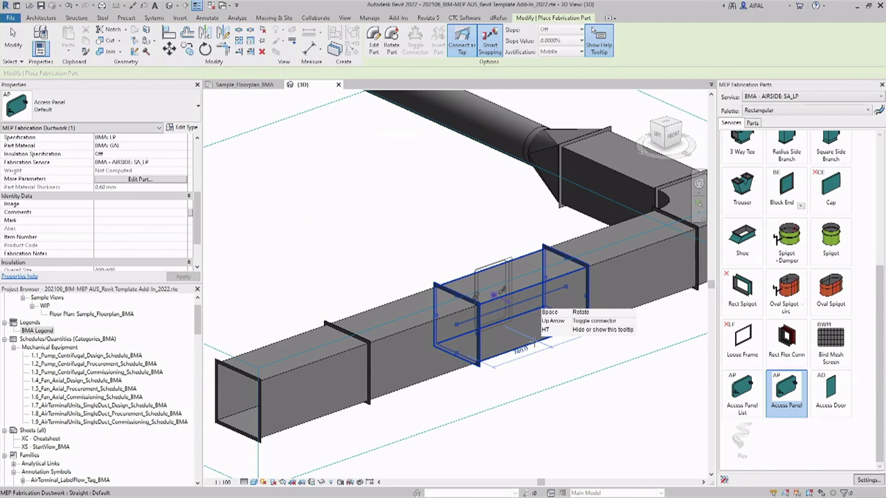
click(501, 290)
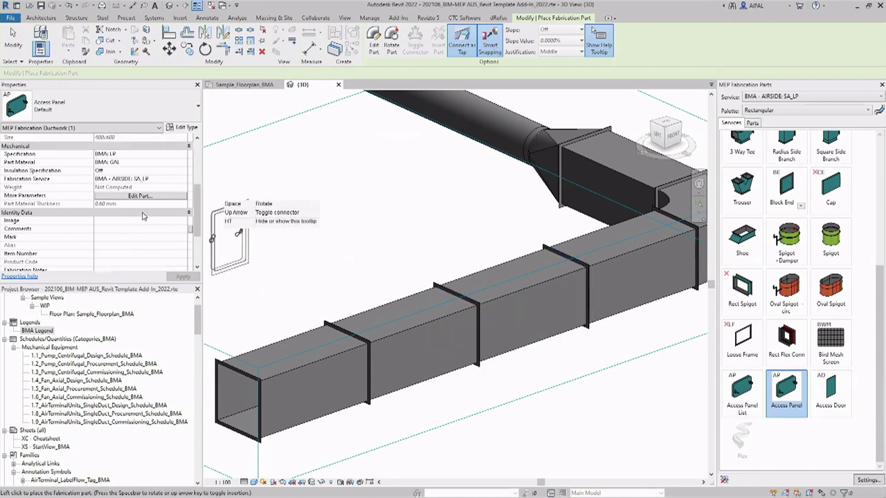
click(132, 203)
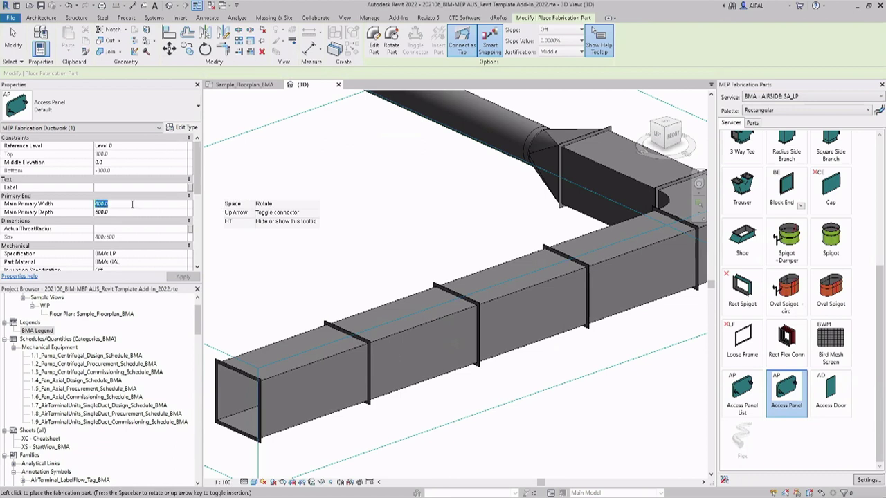
text(600)
key(BackSpace)
key(BackSpace)
key(BackSpace)
text(400)
click(124, 213)
text(250)
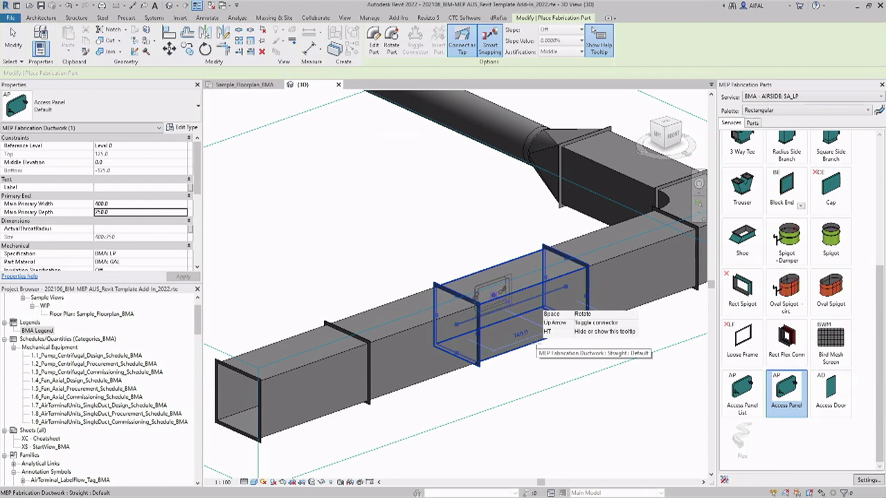
Step: Rotate the Access Panel onto the front side face of the third straight duct from the open end and place it
key(space)
key(space)
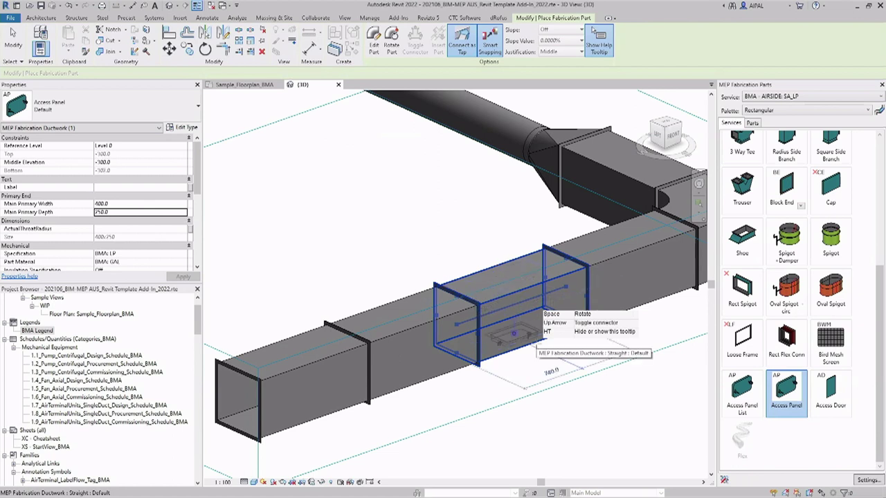
key(space)
key(space)
key(space)
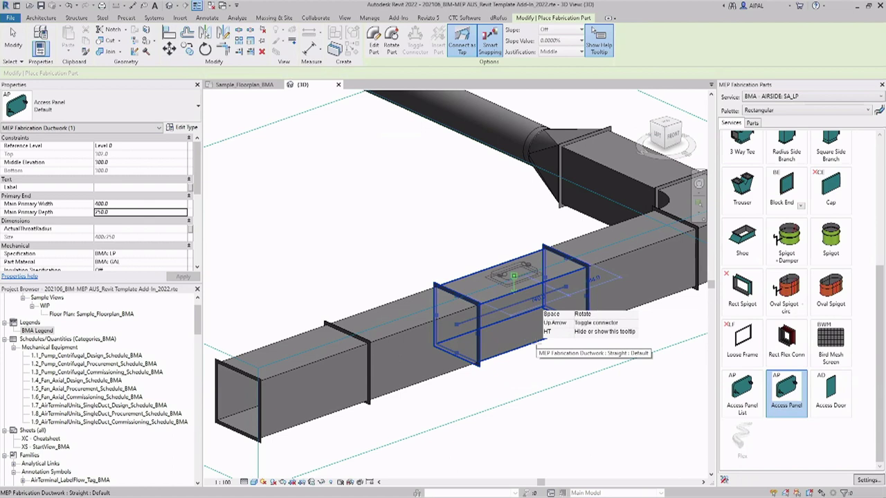
key(space)
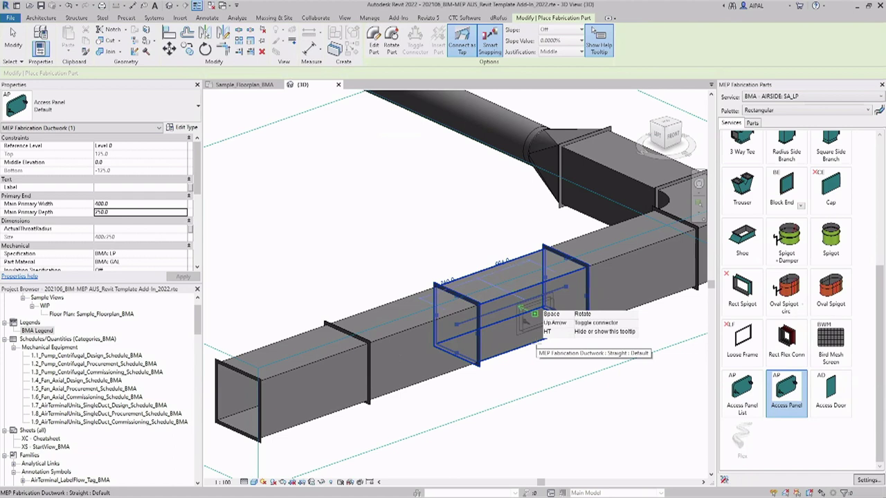
click(535, 314)
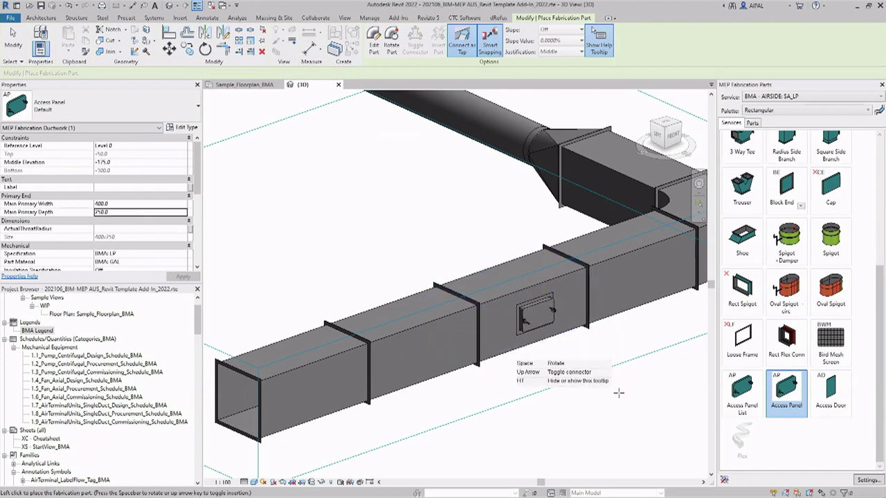
key(Escape)
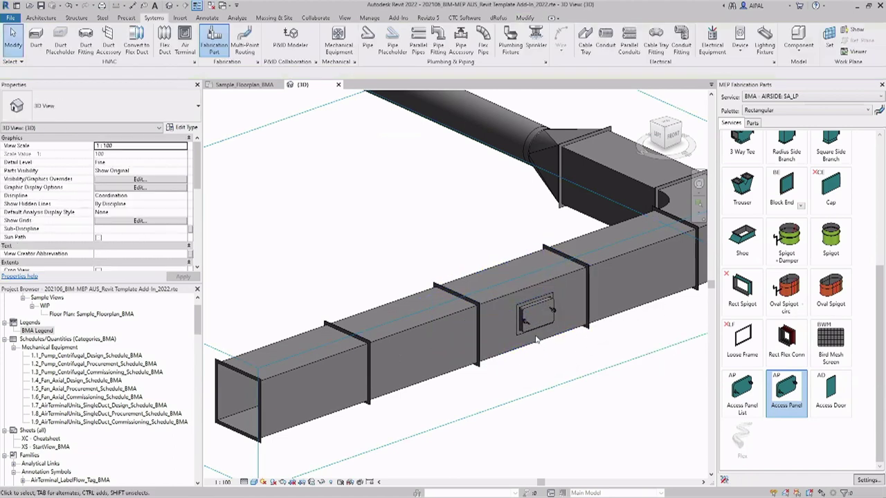
Step: Place a default Shoe, rotated onto the front side face of the second straight duct from the open end
scroll(552, 342, down, 3)
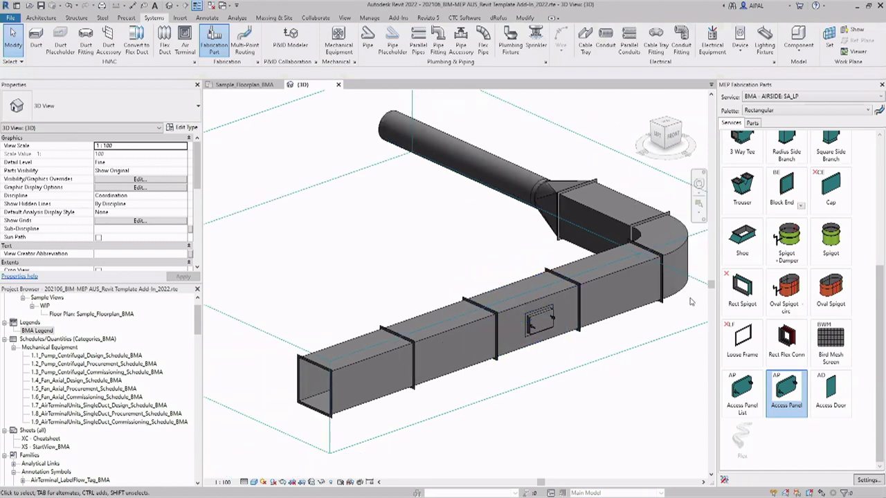
click(744, 239)
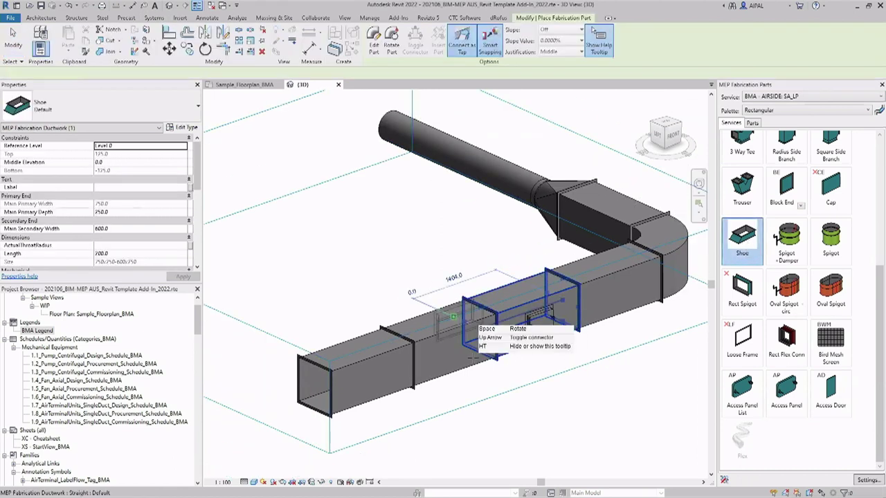
key(space)
key(space)
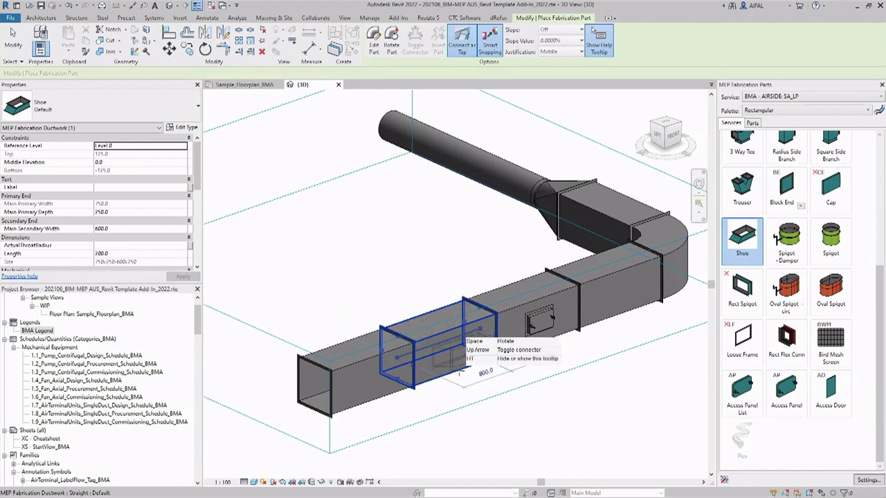
click(460, 372)
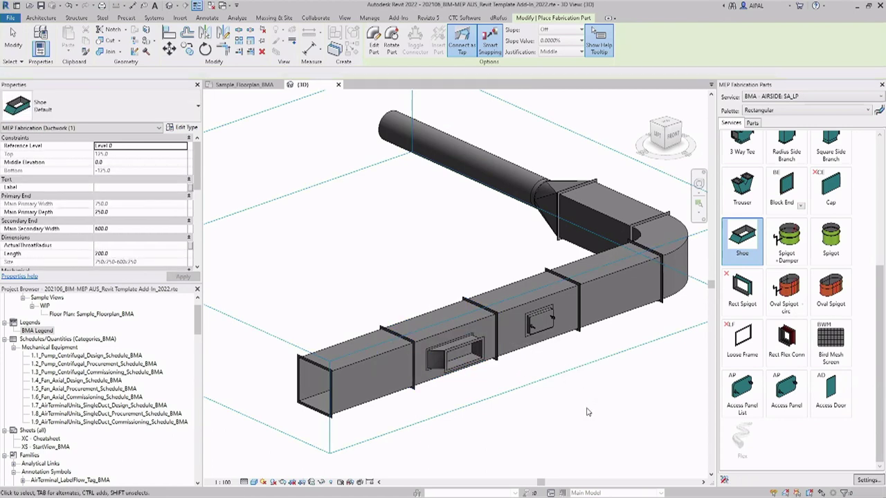
key(Escape)
key(Escape)
scroll(513, 373, down, 2)
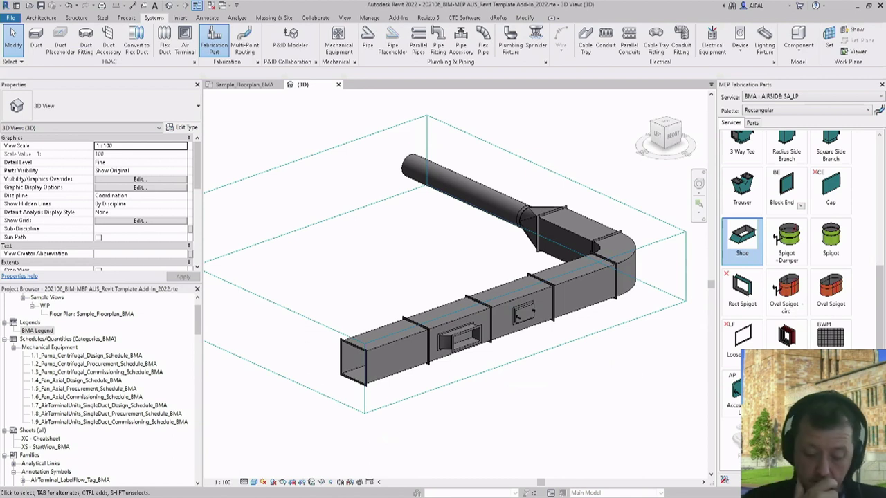
Step: Switch to the browser and review the September 2021 fabrication content update list in the PDF
key(alt+Tab)
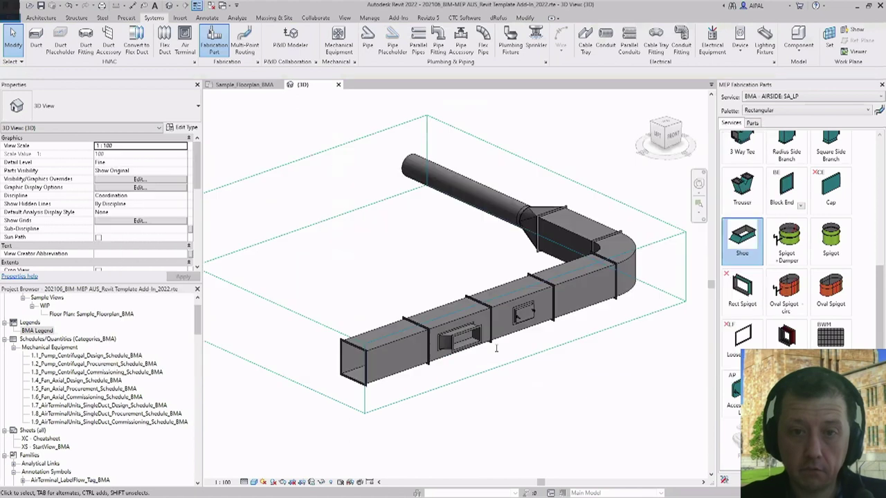
scroll(430, 297, down, 1)
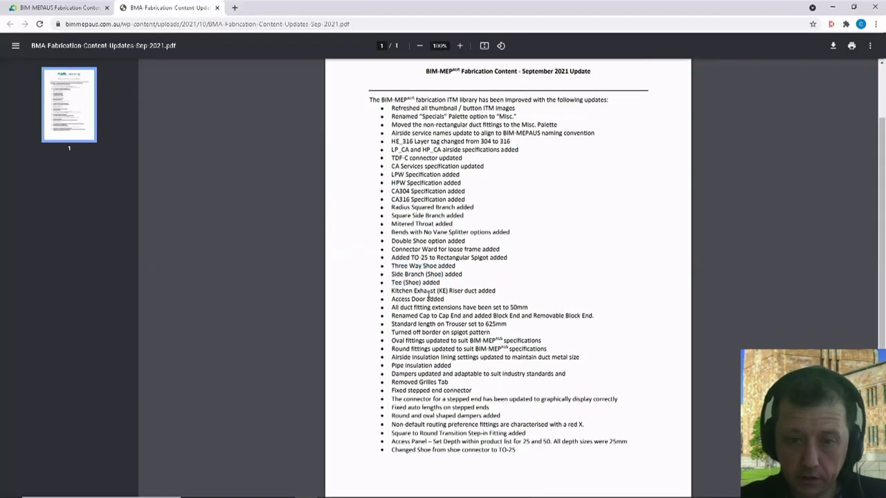
scroll(474, 337, up, 2)
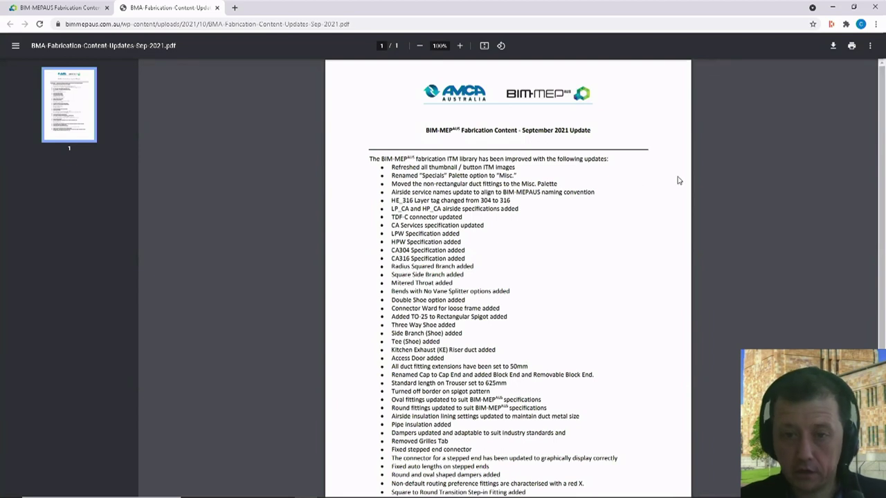
scroll(671, 186, down, 2)
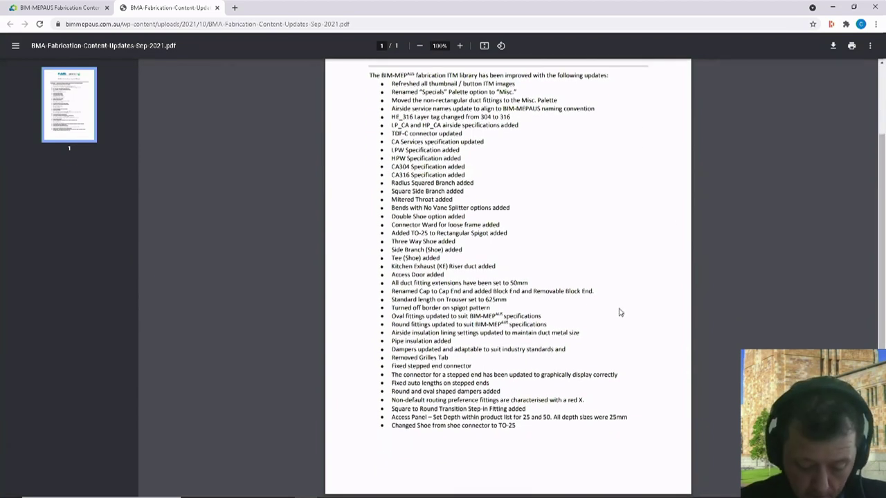
Step: In Revit's Sample_Floorplan_BMA view, select the connected rectangular duct branch and set its Insulation Specification to BMA-R1.2-48kg: I-GW48R1.2BMF
key(alt+Tab)
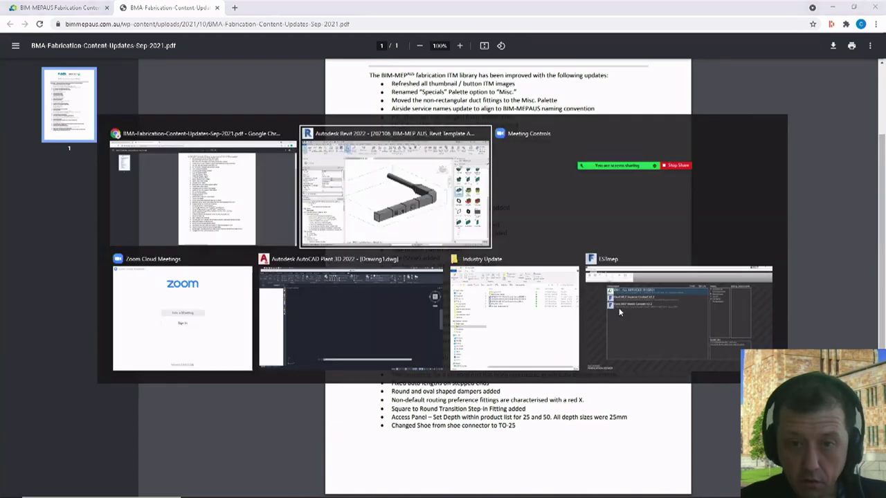
click(244, 85)
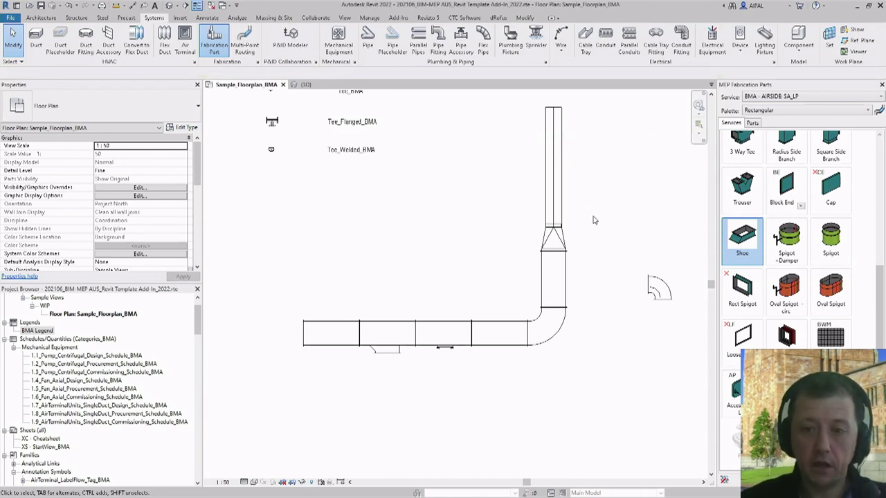
key(Tab)
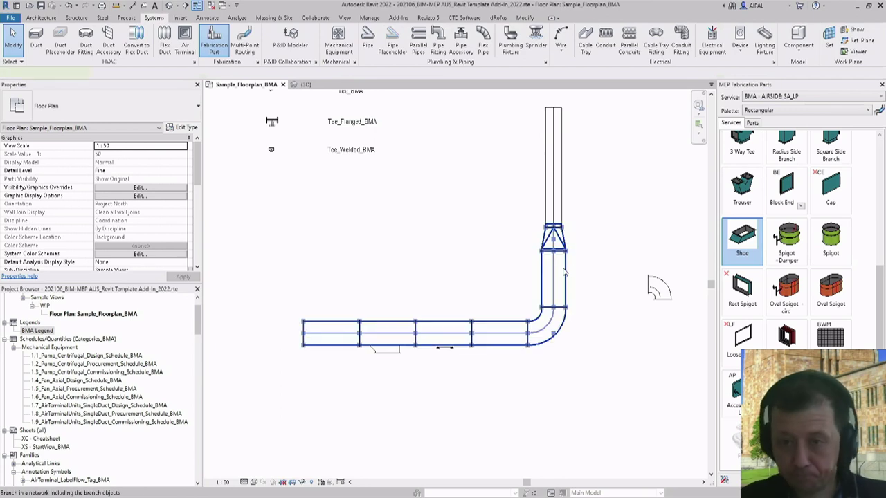
click(564, 272)
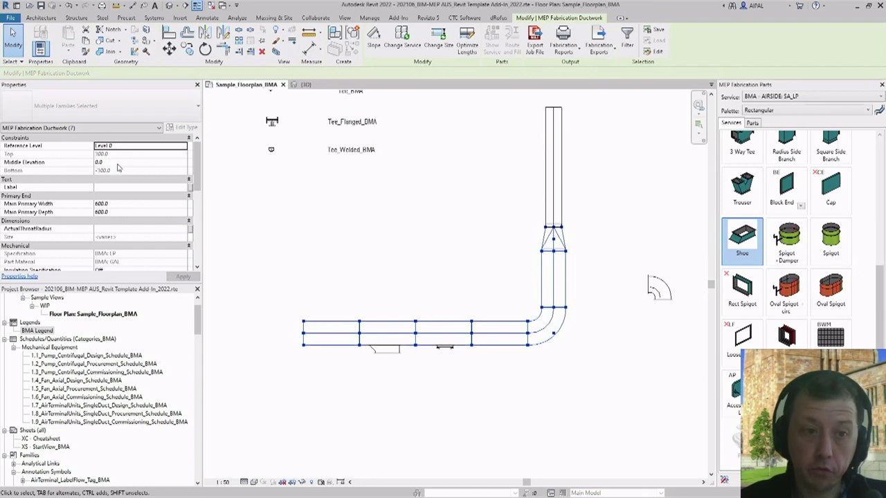
scroll(140, 177, down, 1)
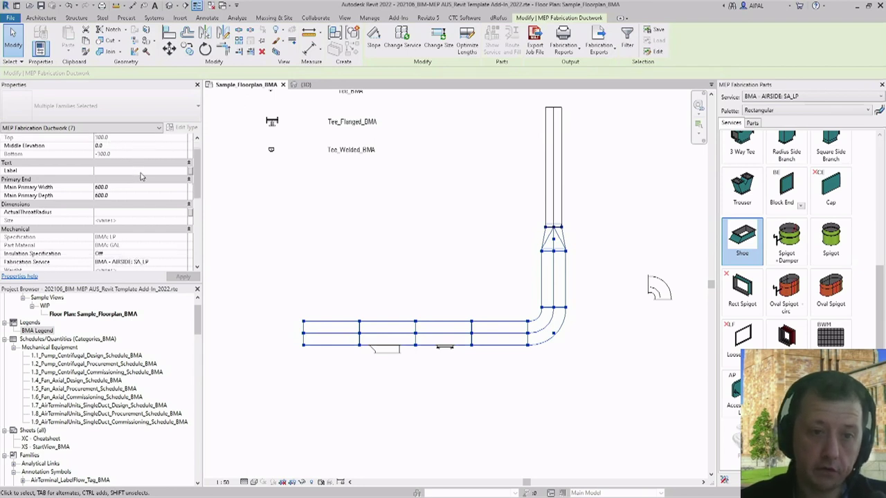
scroll(140, 178, down, 2)
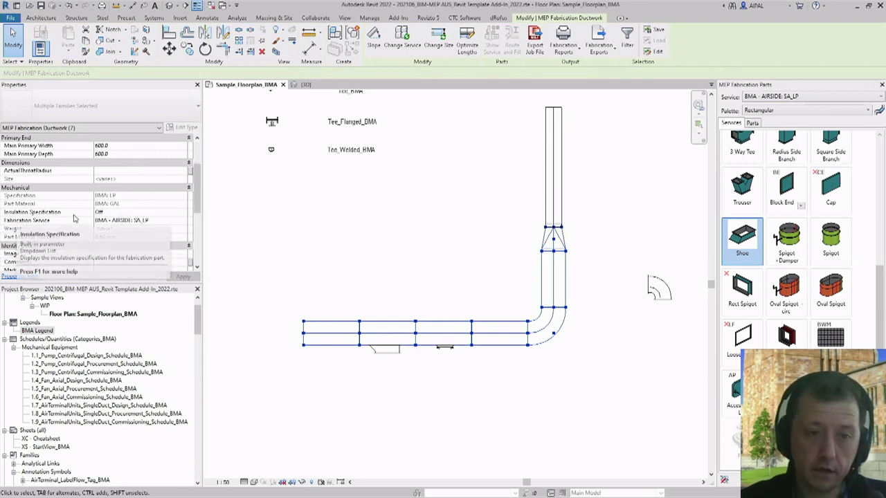
click(184, 214)
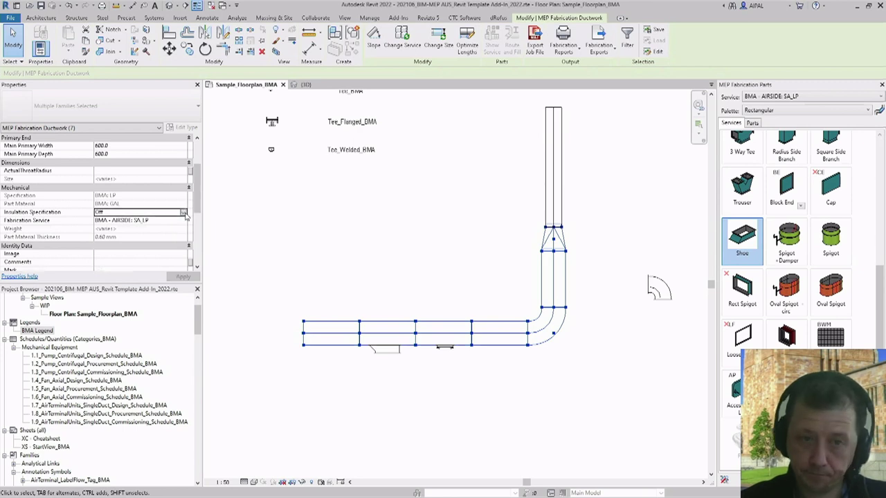
click(184, 214)
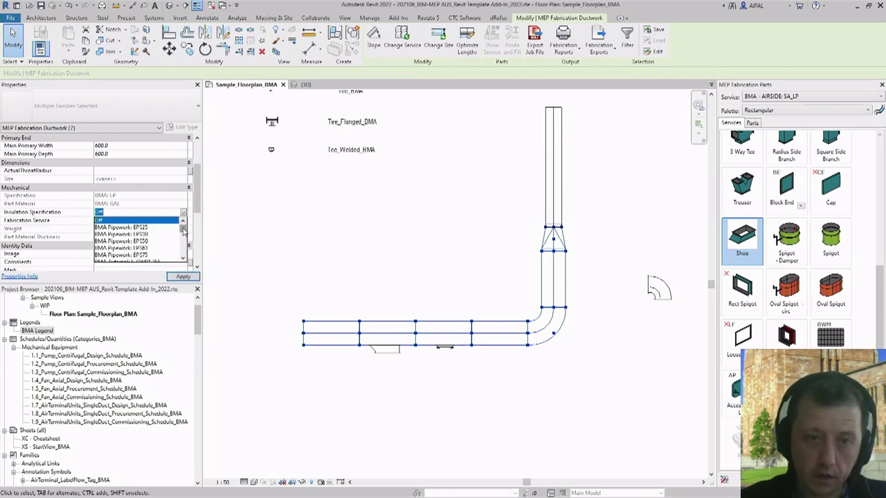
drag(184, 230, 183, 235)
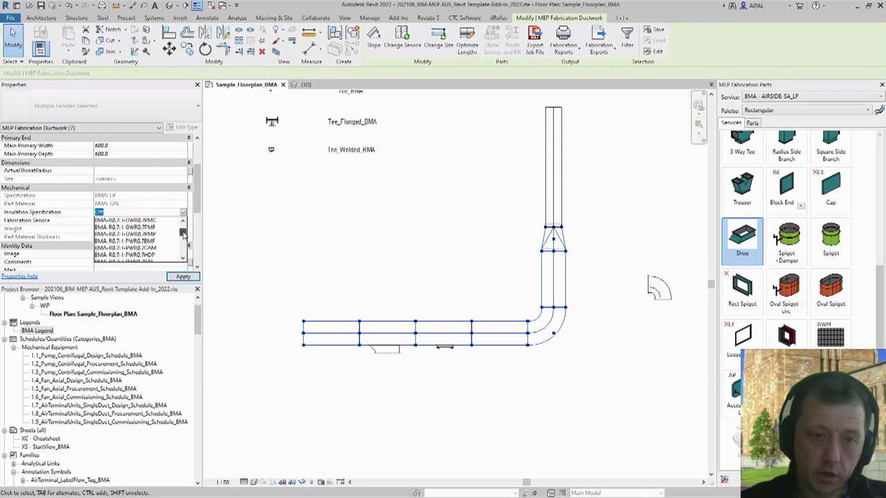
drag(184, 236, 184, 236)
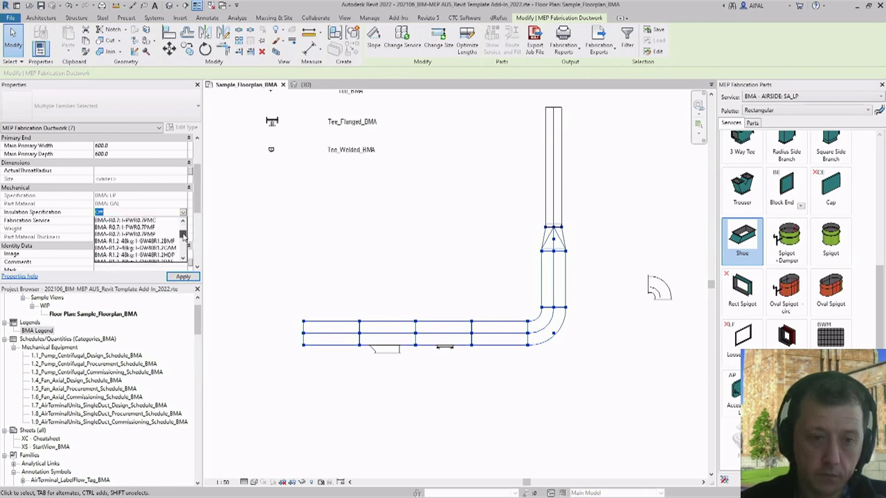
click(138, 242)
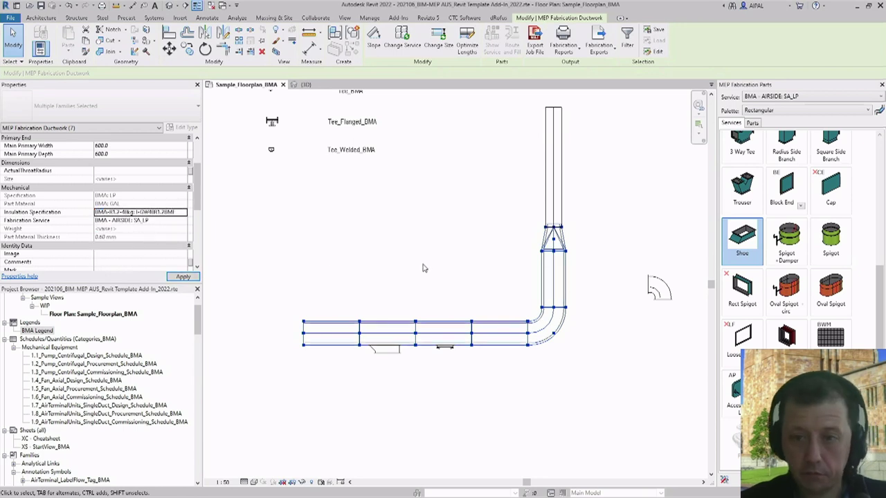
scroll(463, 336, up, 2)
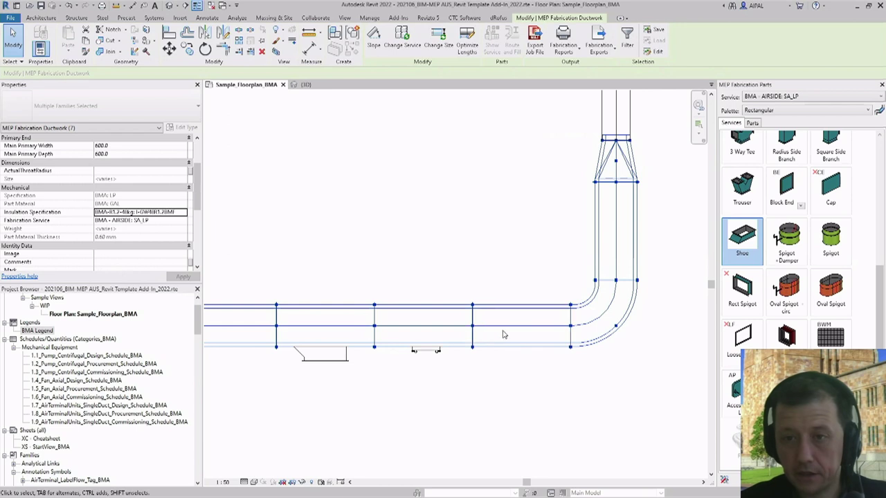
key(Escape)
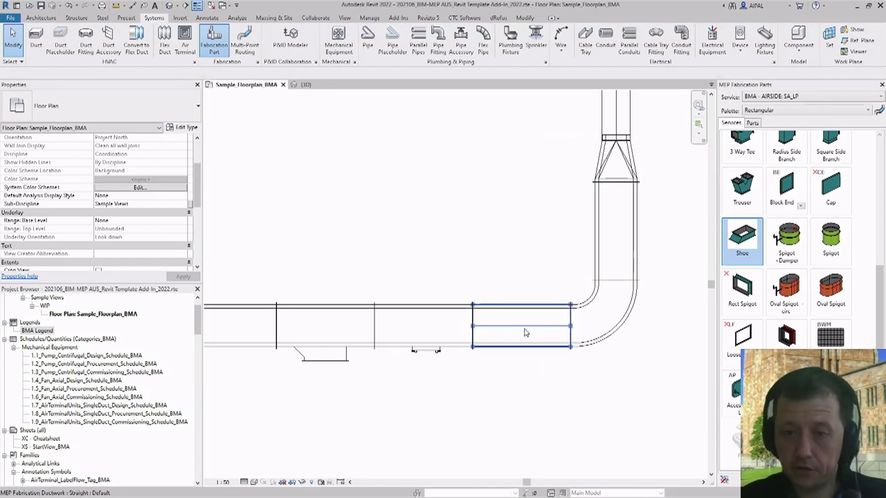
Step: Load the BMA Mechanical Piping - Chilled Water service and place a horizontal Type B Pipe below the duct run
scroll(505, 247, down, 3)
middle_drag(599, 314, 602, 336)
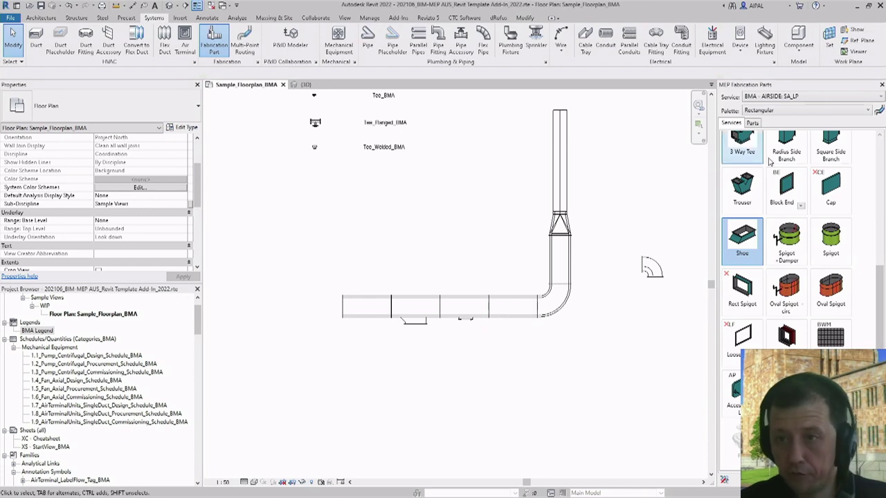
click(808, 101)
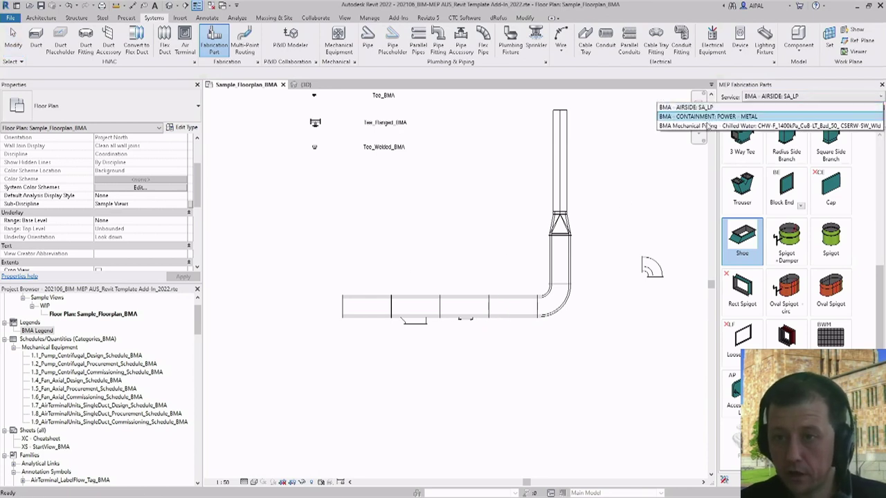
key(Escape)
click(742, 153)
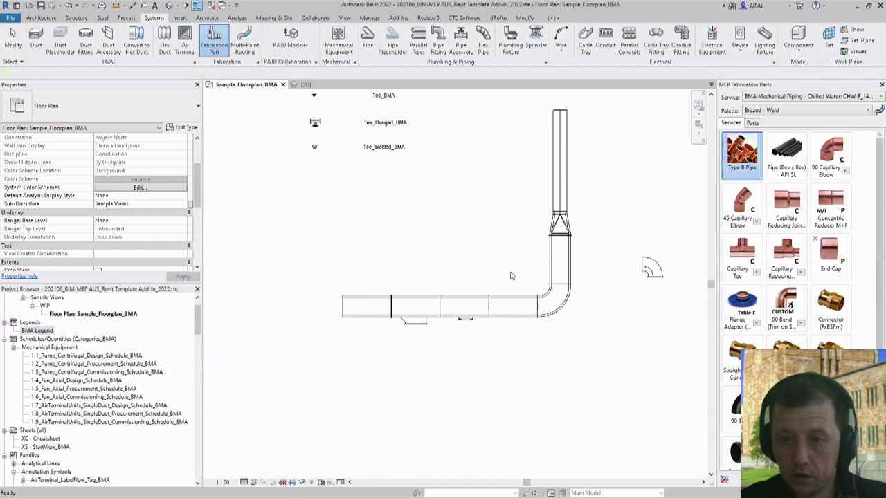
click(440, 360)
key(Escape)
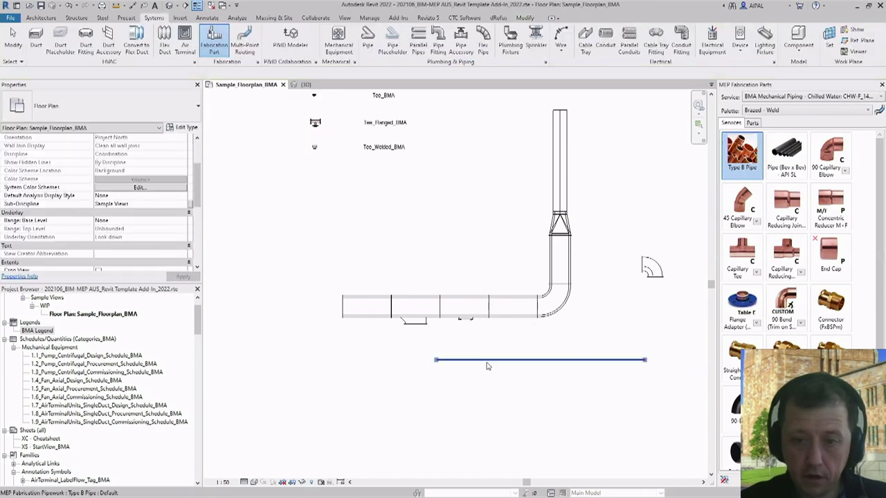
Step: Set the new Type B Pipe's Insulation Specification to one of the BMA Pipework EPS options
click(485, 360)
scroll(478, 363, up, 4)
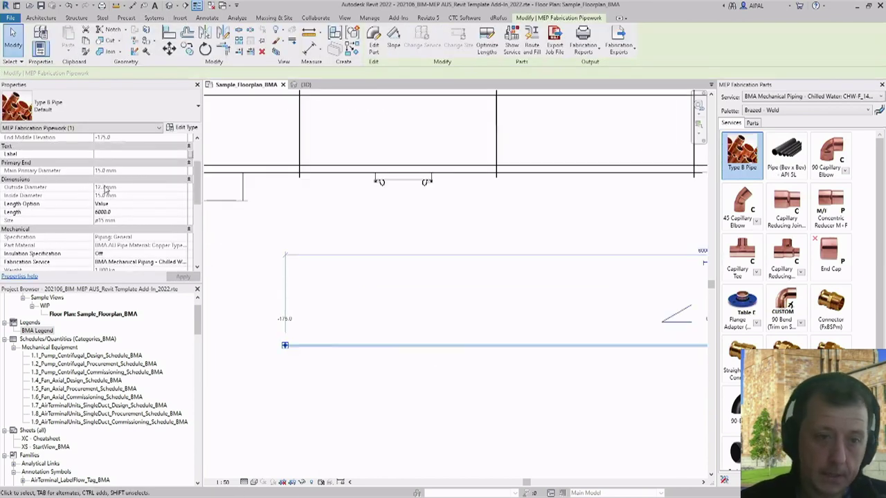
scroll(108, 180, down, 2)
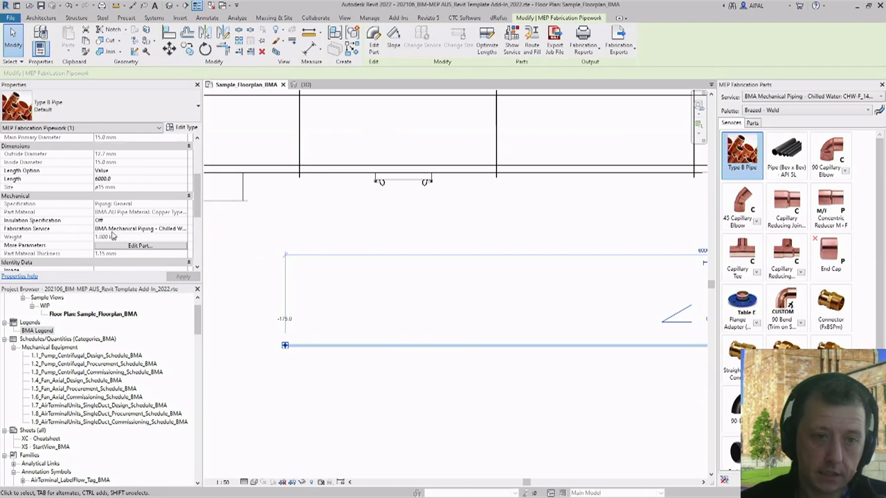
click(184, 221)
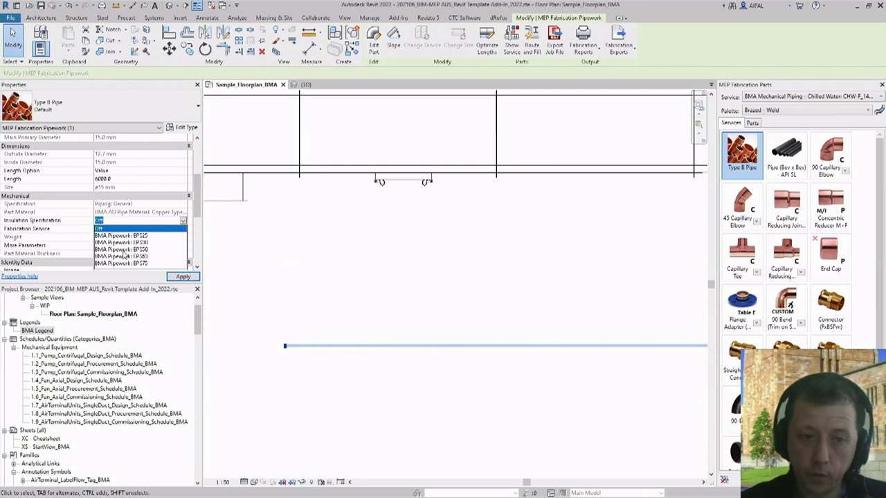
click(125, 249)
click(358, 376)
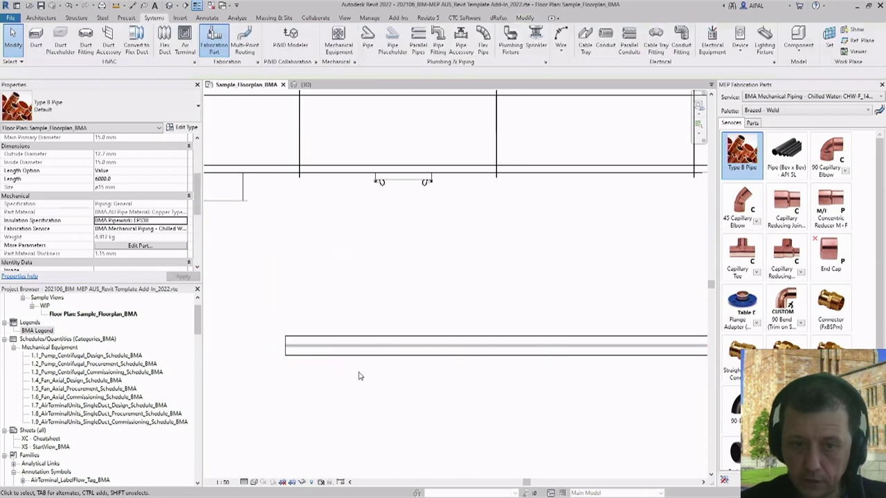
Step: Delete the insulated Type B Pipe and the separate Radius Bend beside the duct run
scroll(328, 364, down, 3)
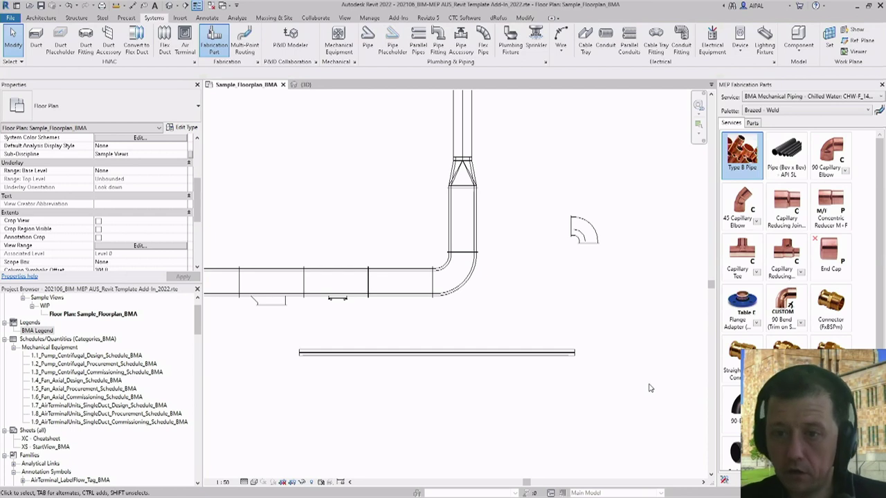
drag(647, 380, 518, 202)
key(Delete)
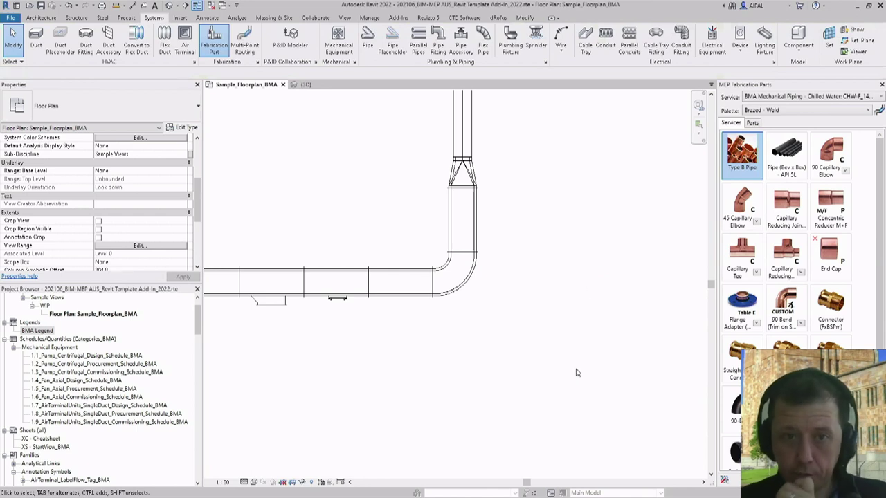
scroll(577, 375, down, 2)
scroll(588, 317, down, 1)
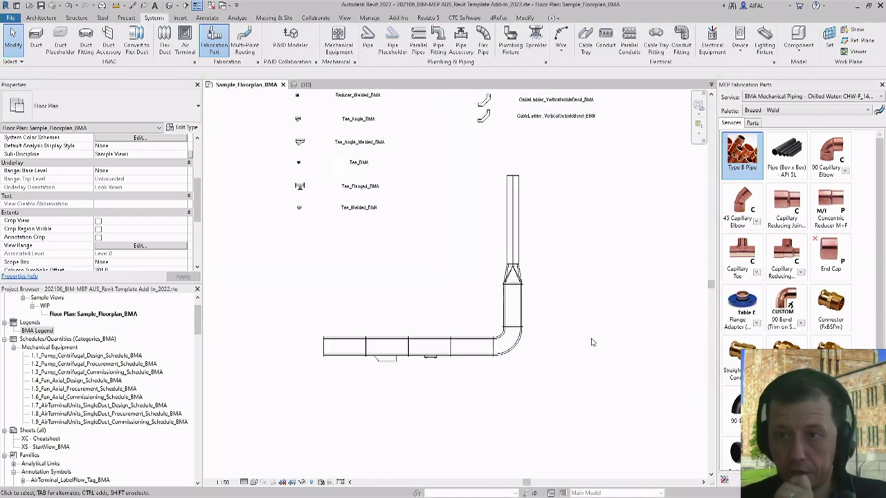
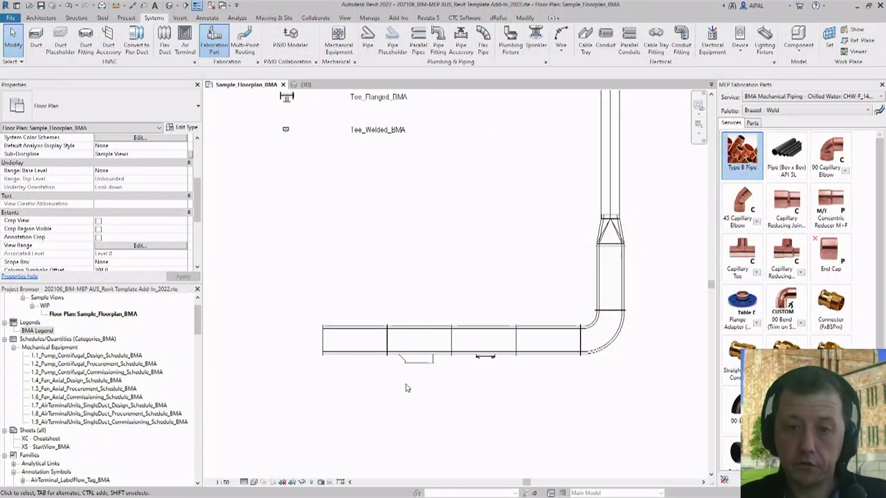
scroll(358, 396, down, 1)
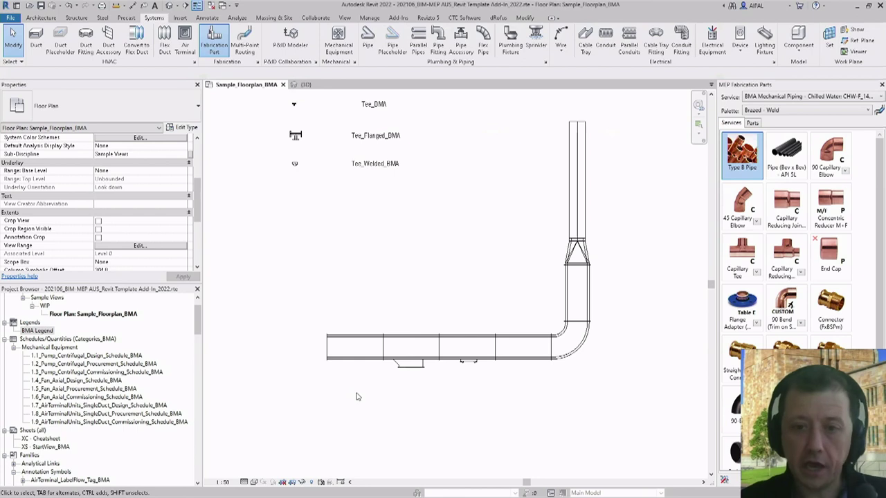
Step: Move the entire rectangular duct run down and to the right, further away from the fitting symbol lists
scroll(512, 398, up, 1)
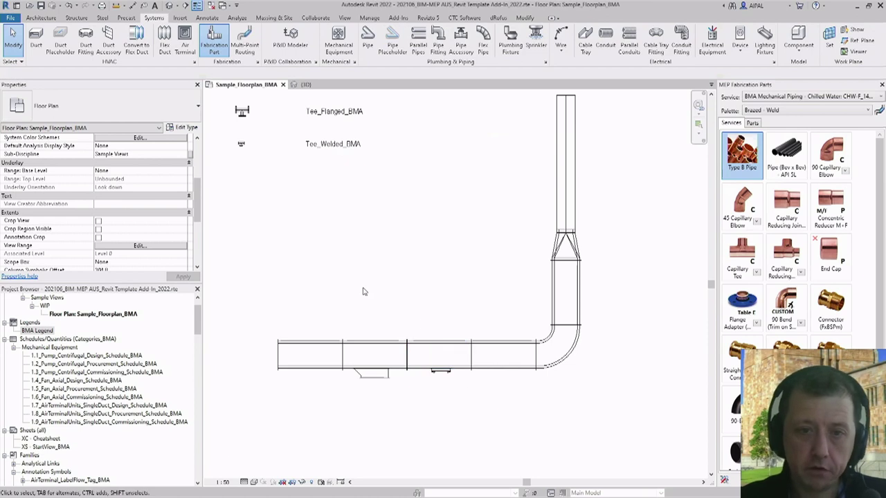
scroll(507, 333, down, 4)
drag(580, 379, 348, 290)
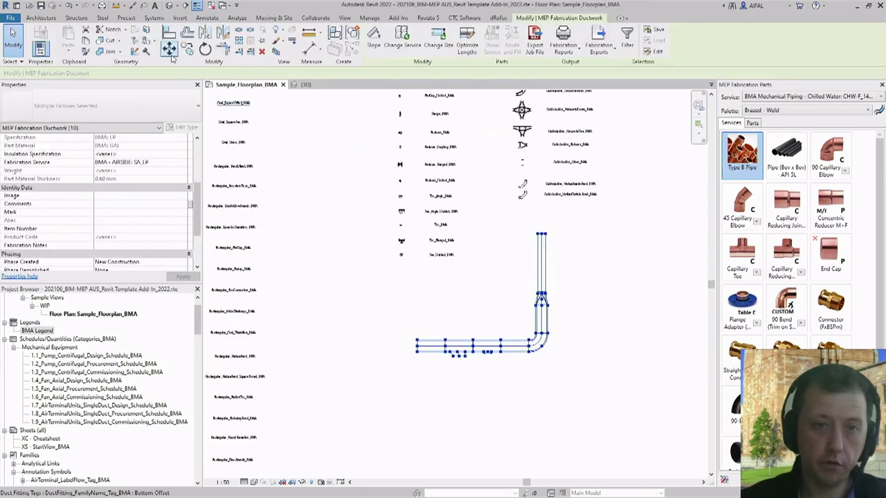
click(418, 360)
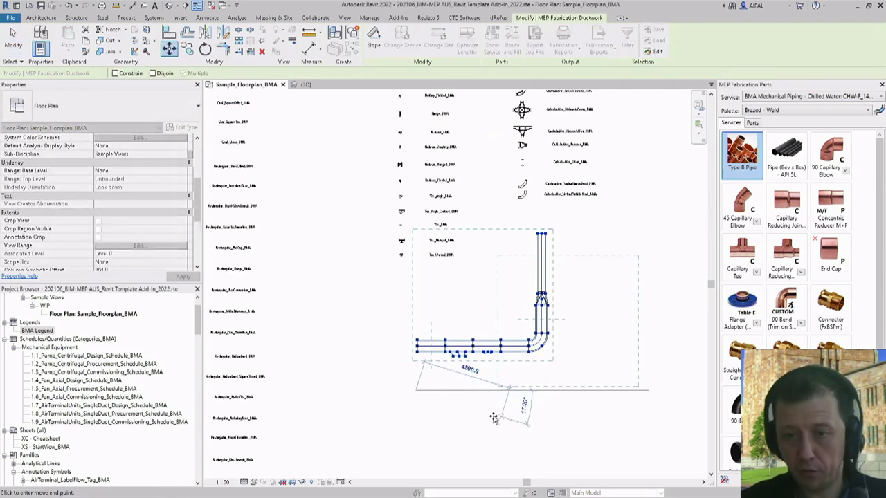
click(535, 405)
key(Escape)
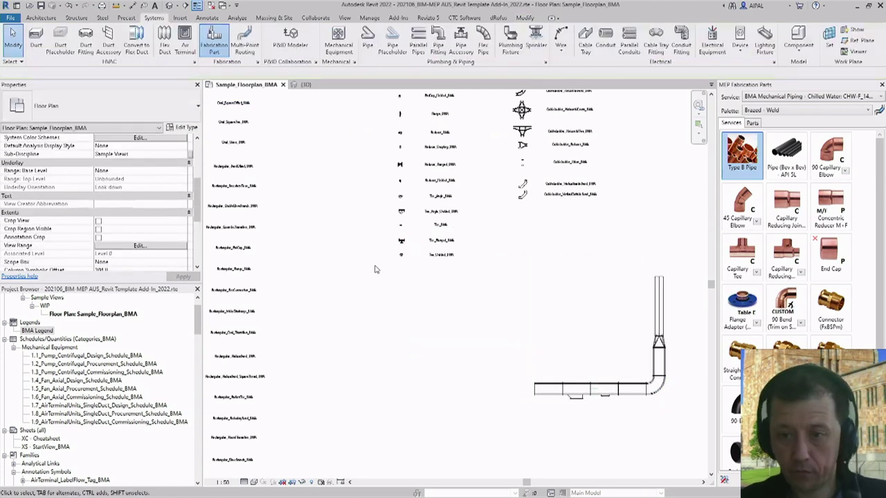
Step: Enable the floor plan's Crop View with its region visible and shrink the crop boundary closely around the duct run
scroll(376, 269, down, 2)
scroll(538, 326, up, 2)
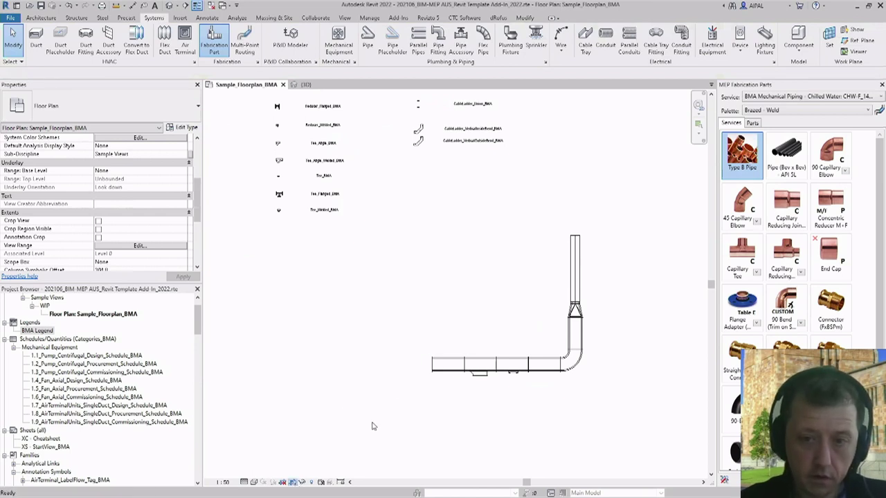
scroll(512, 259, down, 4)
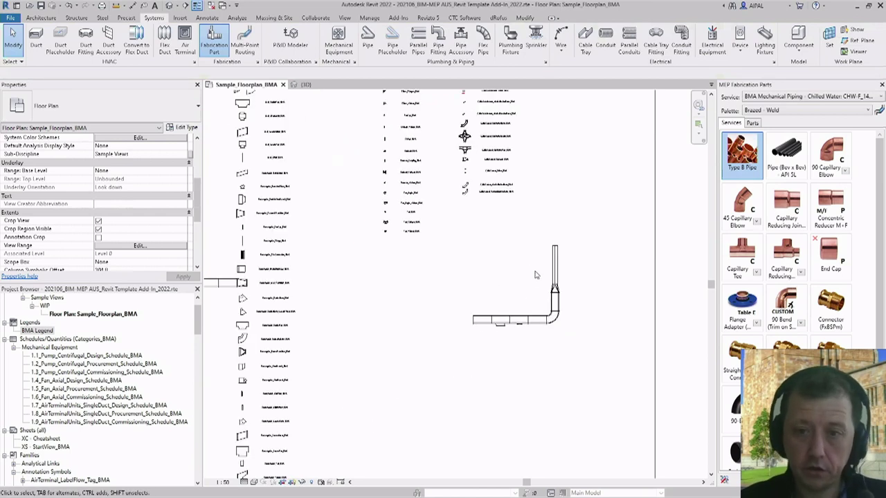
scroll(598, 309, down, 3)
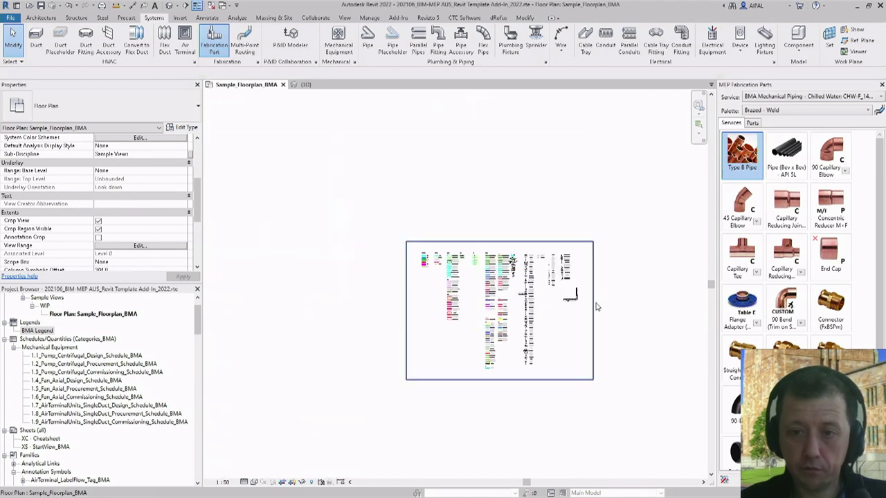
click(594, 309)
drag(408, 310, 559, 311)
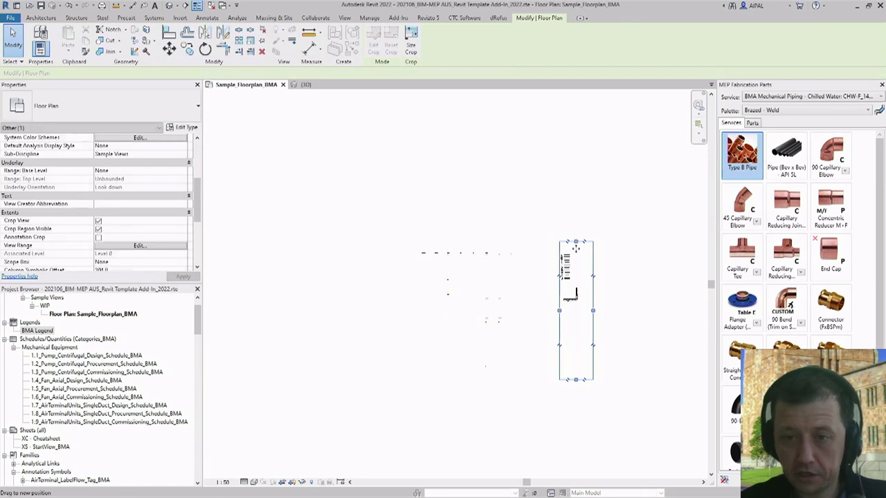
drag(575, 243, 575, 284)
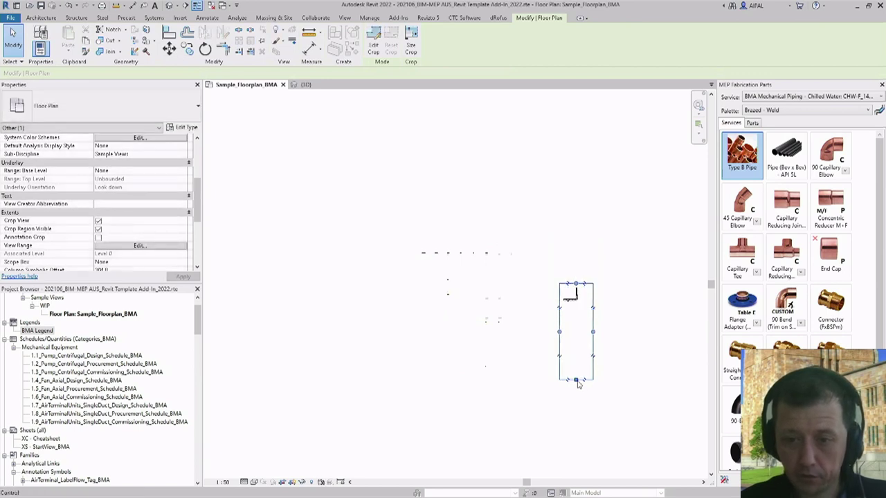
drag(576, 380, 587, 311)
scroll(587, 308, up, 2)
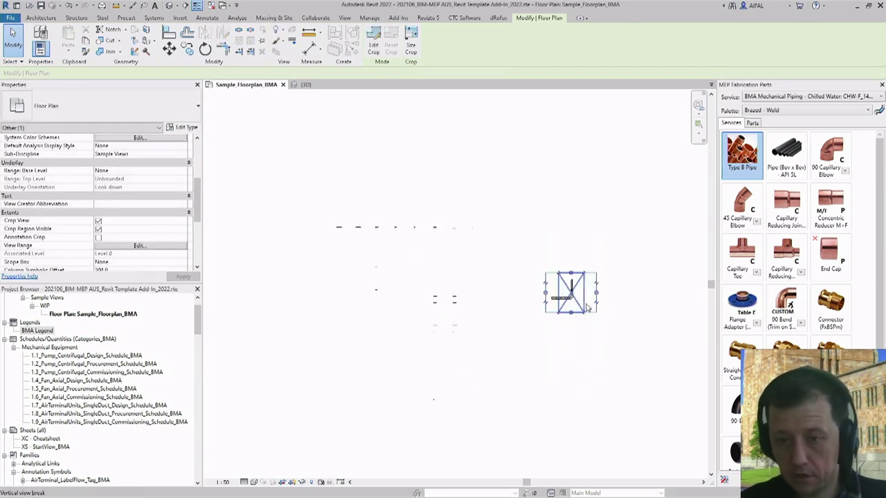
Step: Enable Annotation Crop for the floor plan and hide the crop region boundary
click(99, 237)
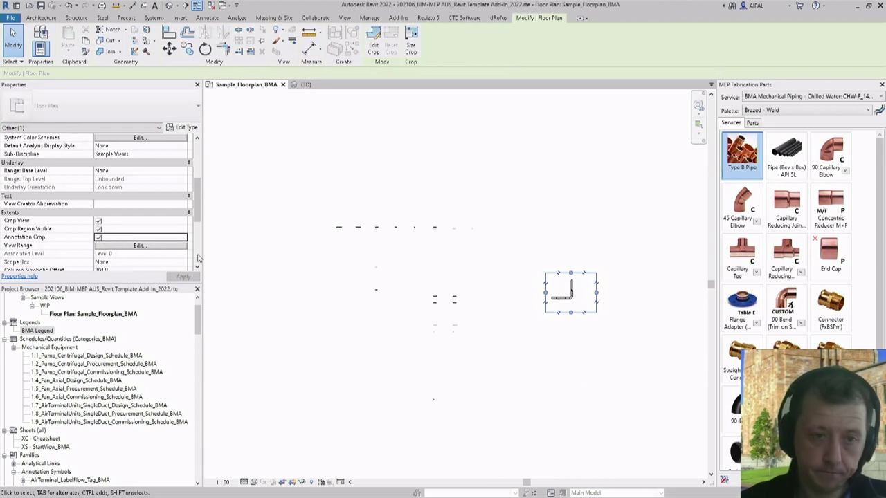
click(526, 332)
scroll(609, 287, up, 4)
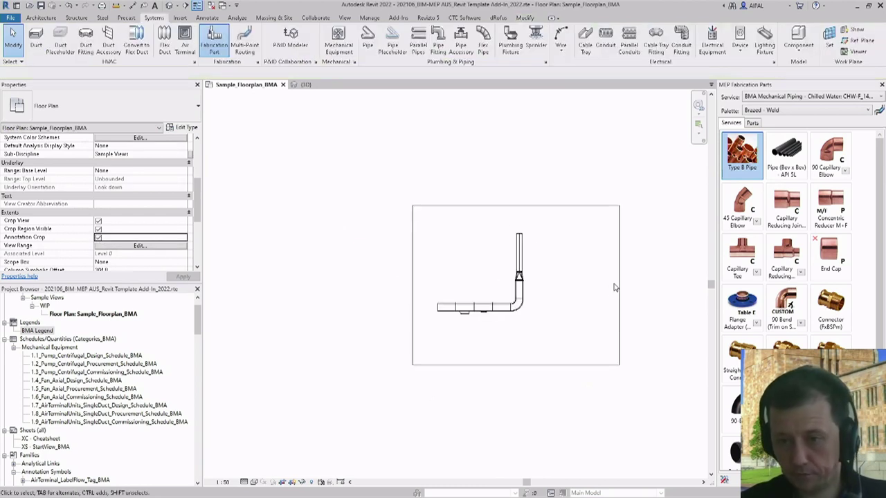
click(620, 284)
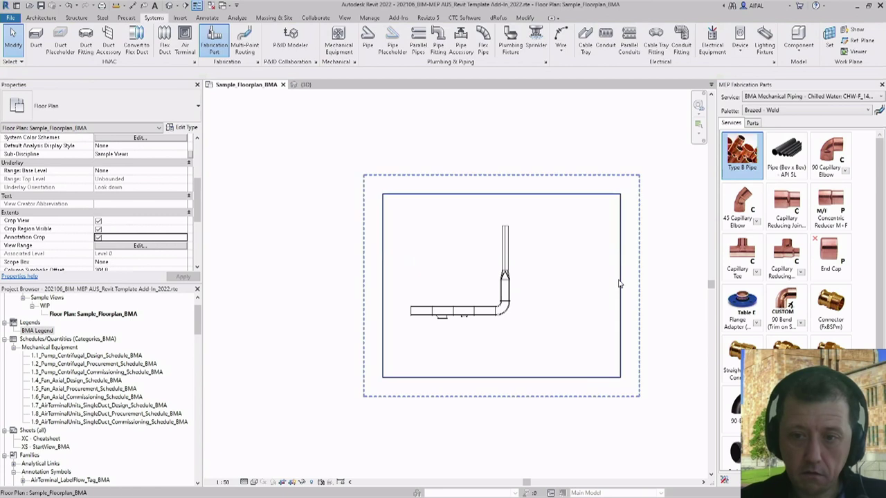
click(296, 485)
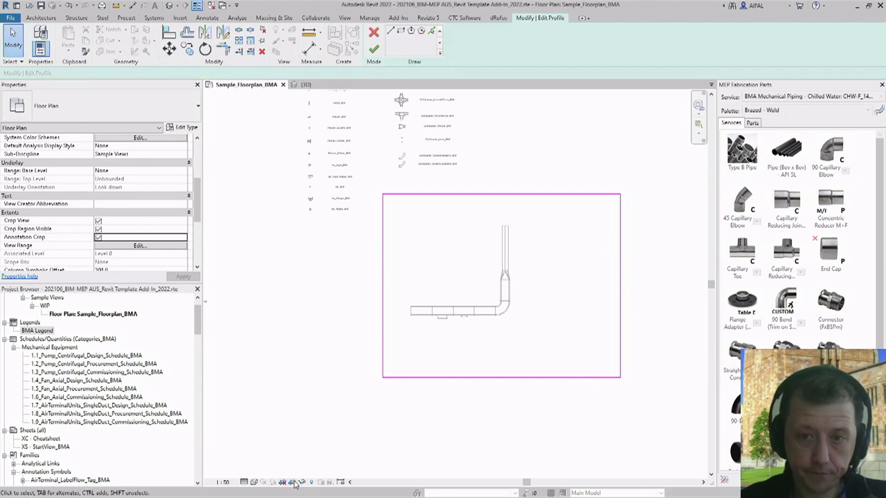
click(379, 51)
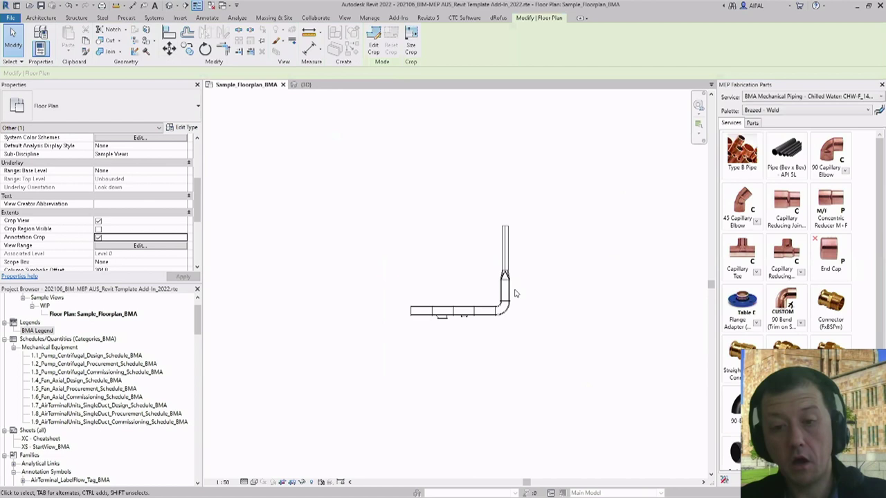
Step: Add an aligned dimension for the length of the duct run's leftmost straight section, placed above the duct
scroll(511, 277, up, 3)
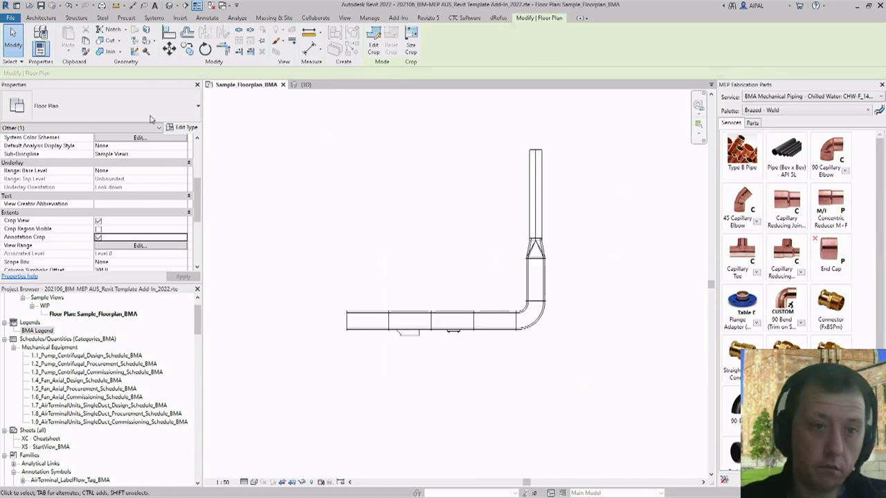
click(207, 18)
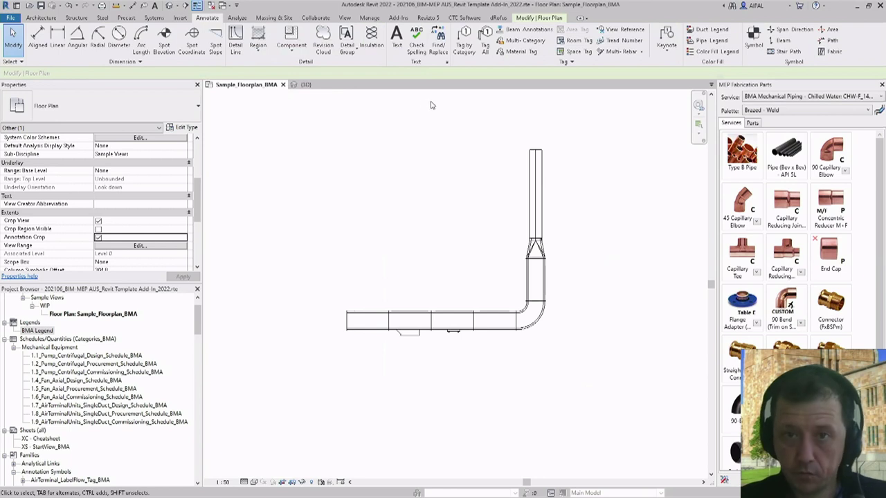
click(38, 38)
scroll(350, 324, up, 4)
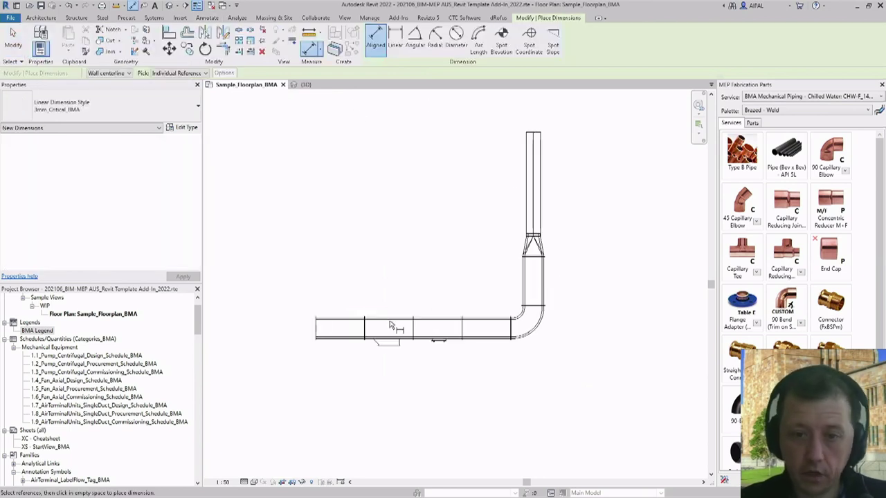
scroll(339, 333, up, 2)
click(286, 350)
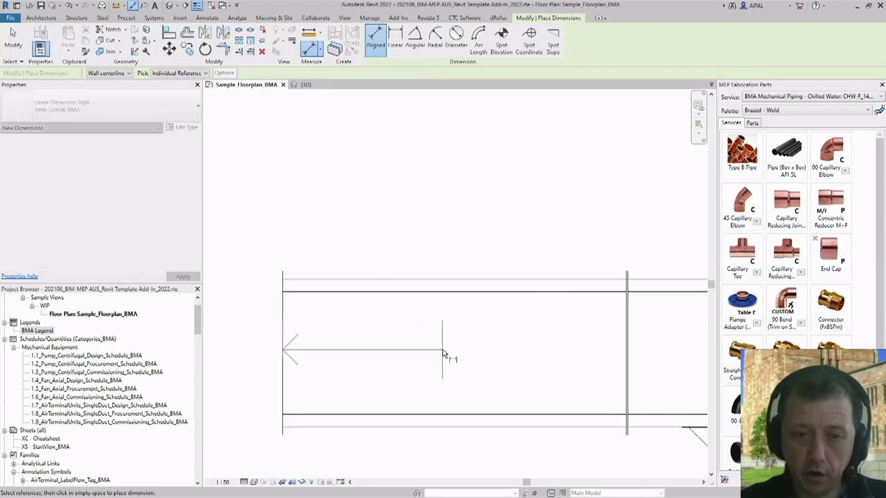
scroll(623, 352, up, 3)
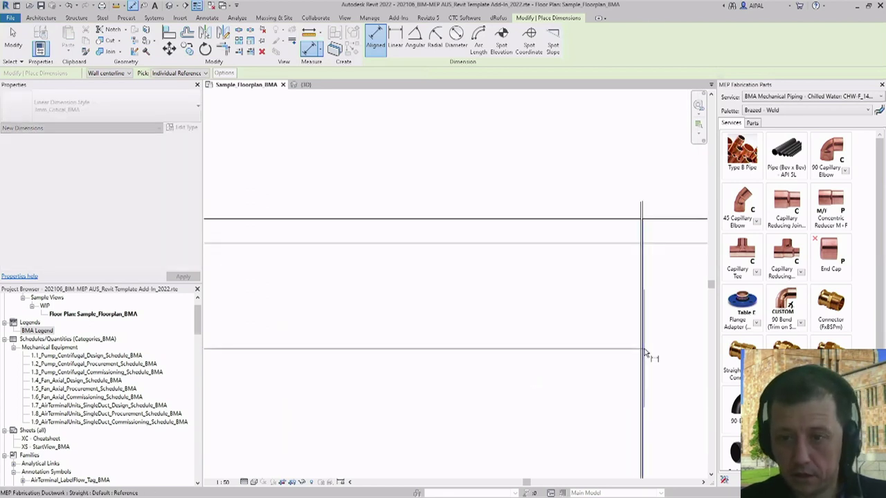
click(644, 355)
scroll(595, 346, down, 3)
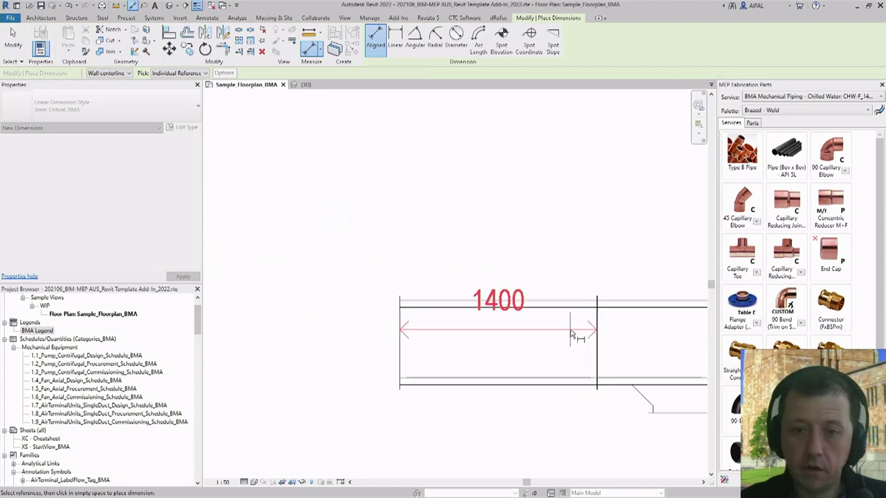
click(547, 245)
key(Escape)
key(Escape)
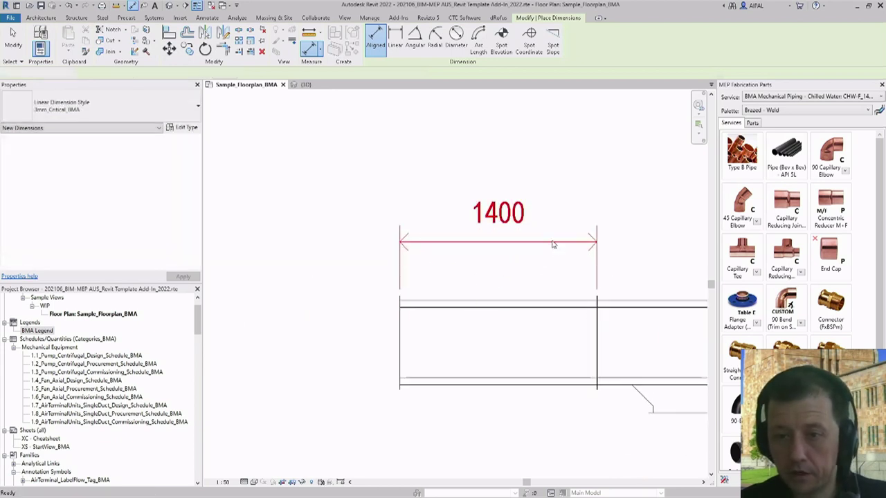
Step: Change the new duct dimension's style to 2mm_Linear_BMA
scroll(278, 243, down, 2)
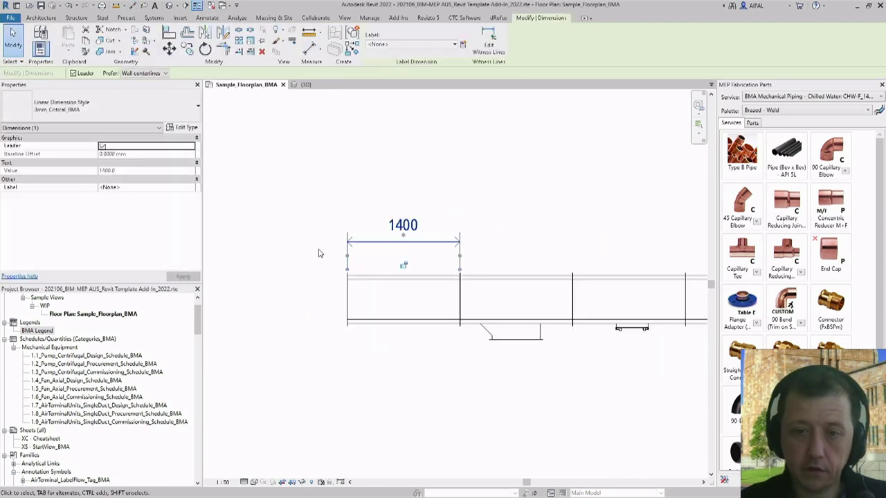
click(78, 108)
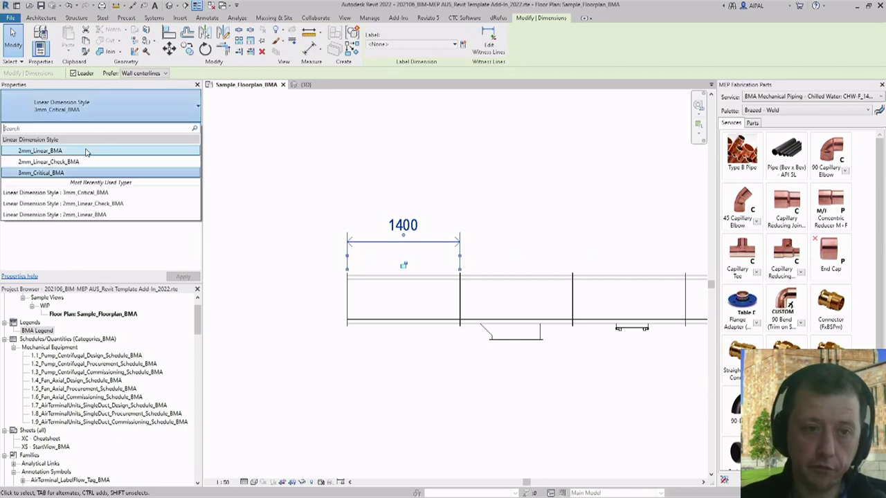
click(86, 151)
click(249, 237)
scroll(249, 238, down, 2)
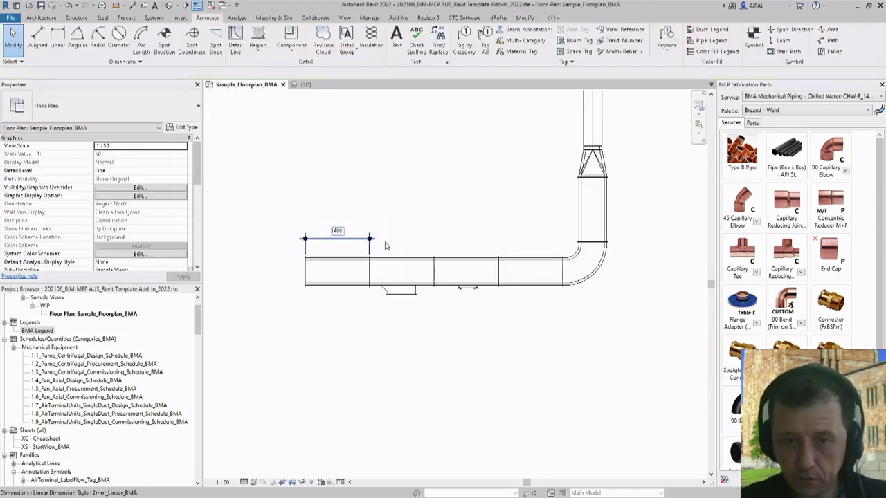
scroll(381, 177, up, 1)
click(396, 38)
click(409, 234)
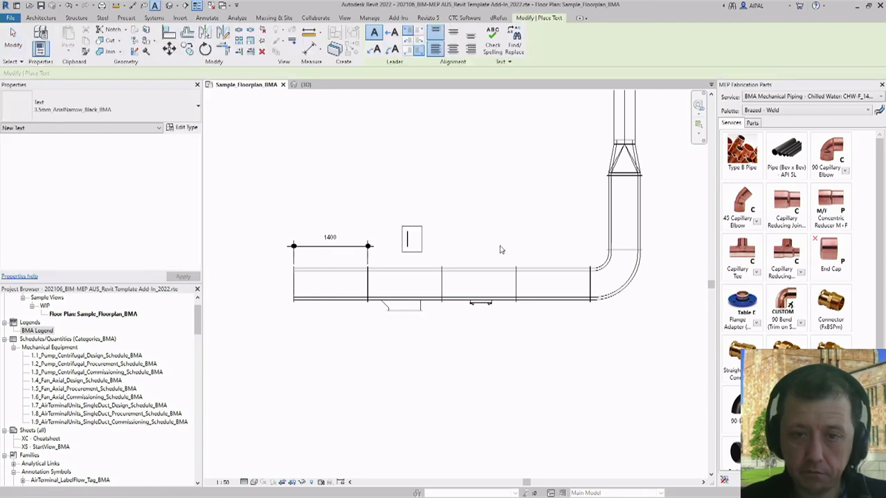
click(500, 247)
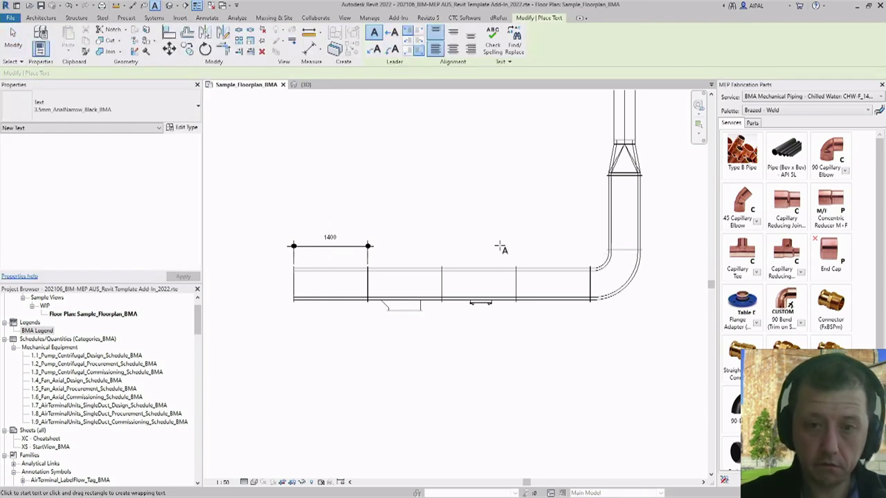
key(Escape)
Step: Place the text note "BMA 123" on the second straight duct section and nudge it up inside the duct outline
click(396, 38)
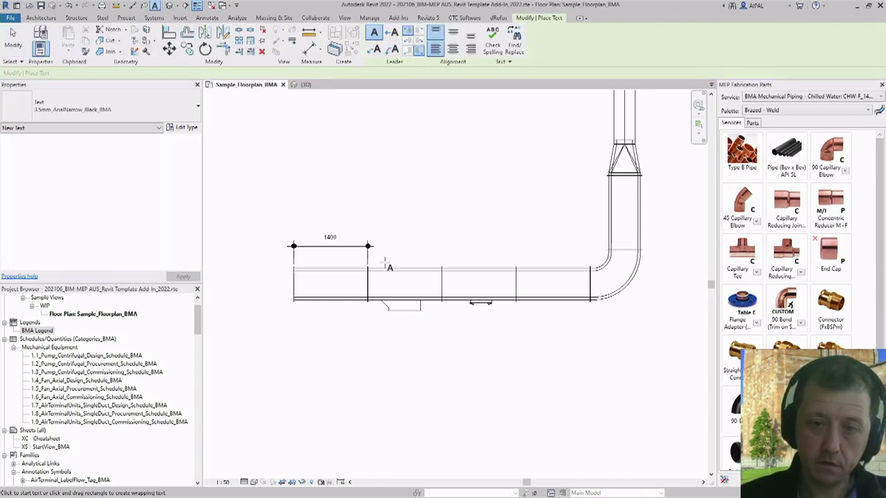
click(378, 283)
text(BMA 123)
click(449, 333)
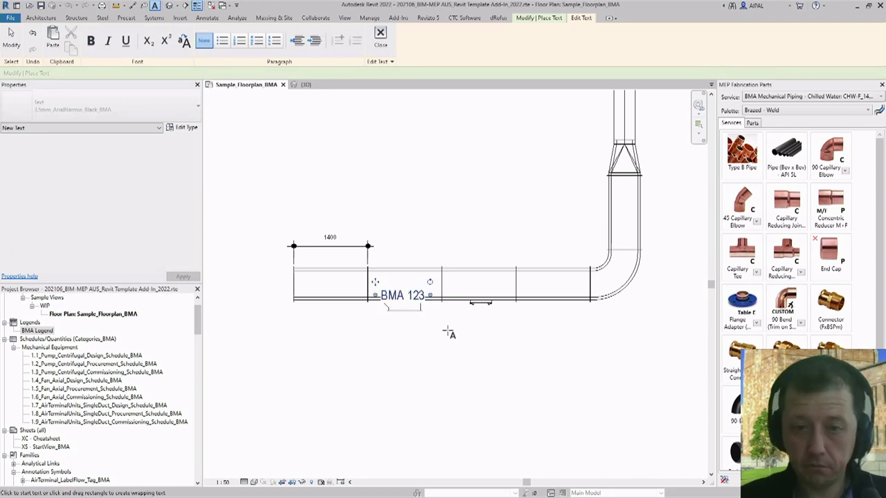
key(Escape)
key(Escape)
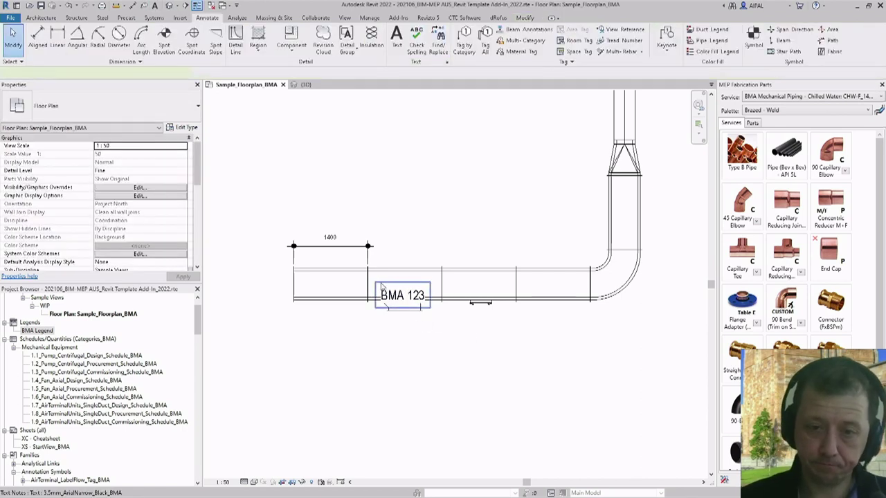
click(382, 287)
drag(381, 286, 382, 280)
key(Escape)
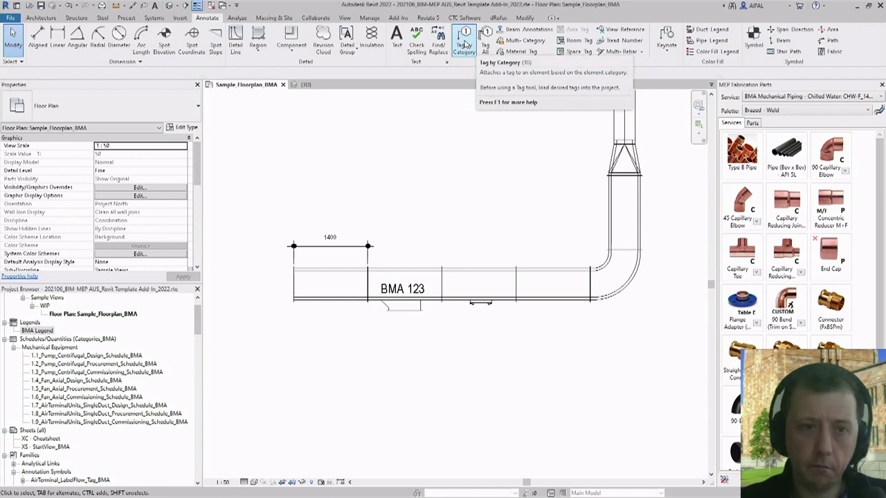
Step: Check the tags loaded for the MEP fabrication categories and tag the last straight section before the elbow by category, without a leader
click(465, 44)
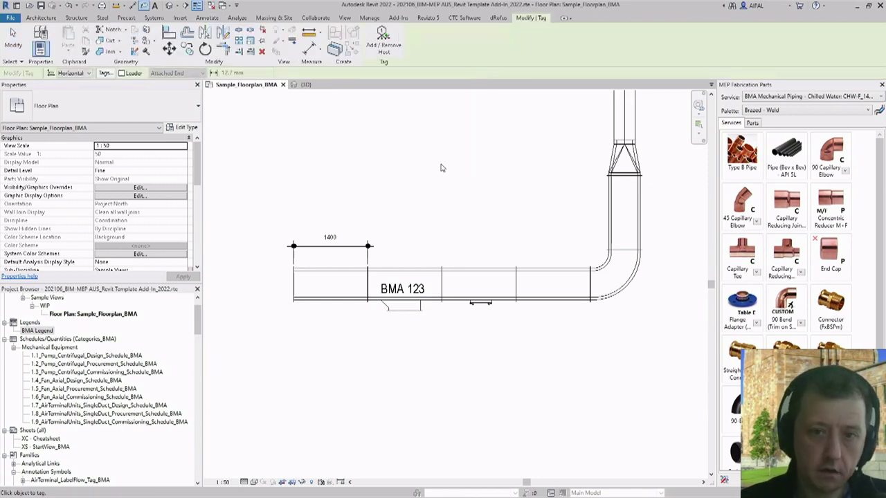
key(Escape)
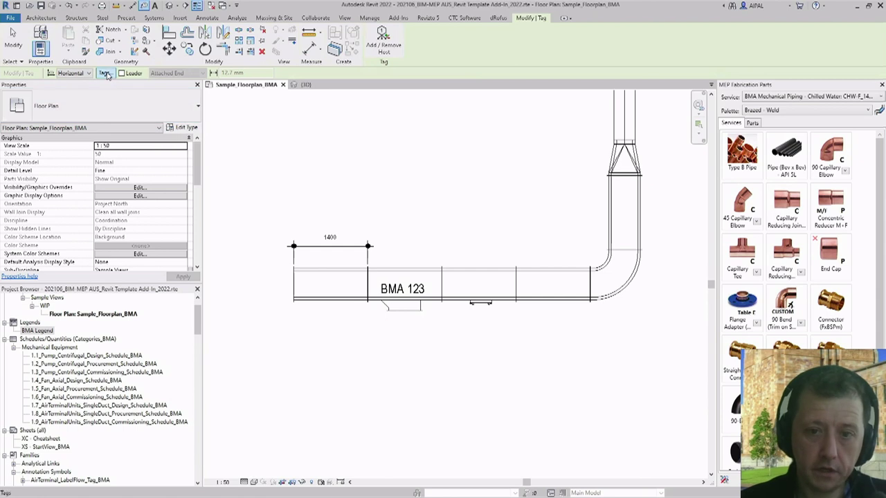
scroll(443, 270, down, 3)
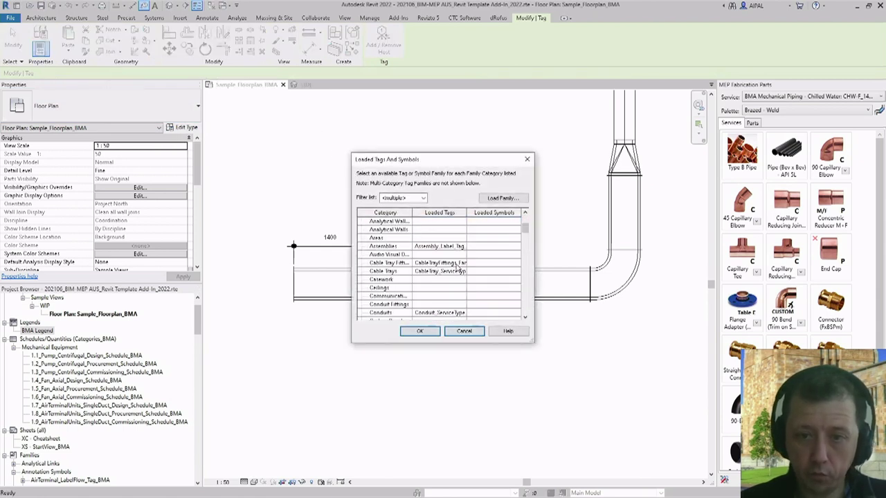
scroll(457, 272, down, 8)
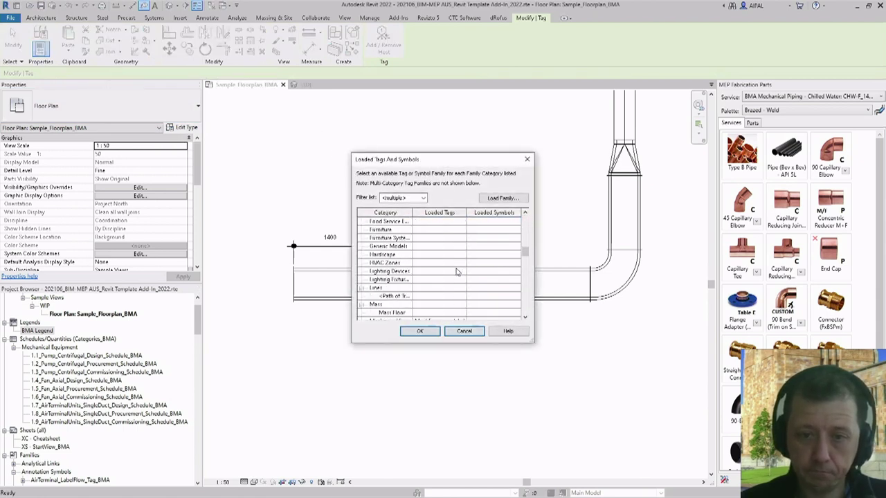
scroll(440, 291, down, 2)
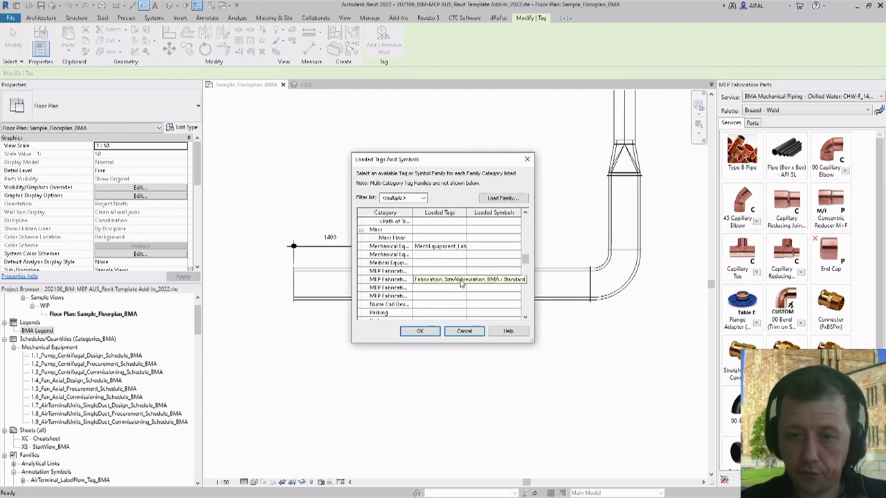
click(420, 331)
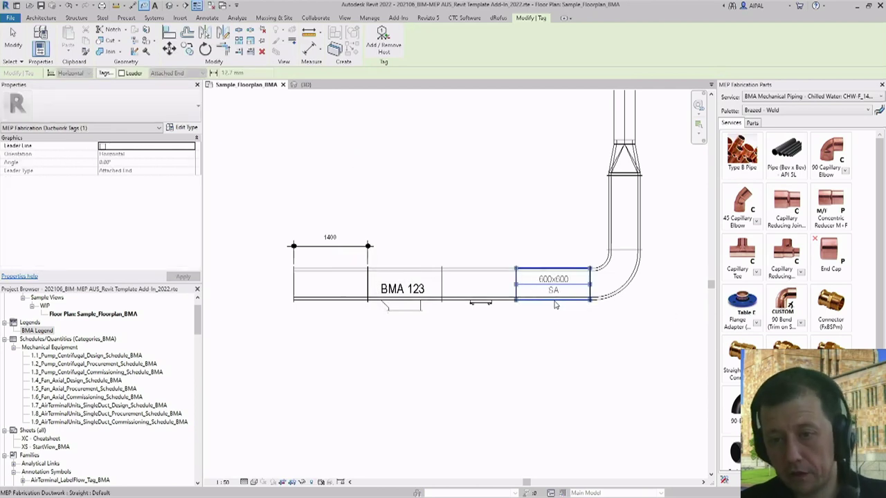
click(554, 305)
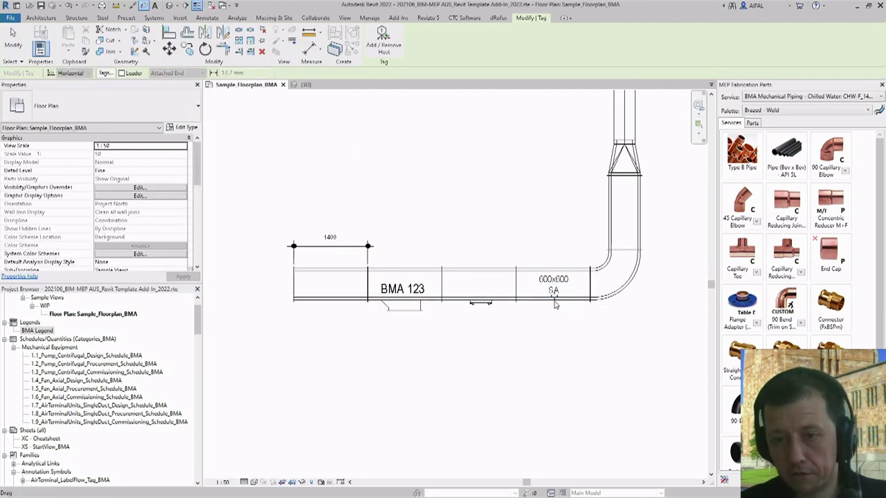
scroll(395, 298, down, 2)
scroll(518, 294, up, 2)
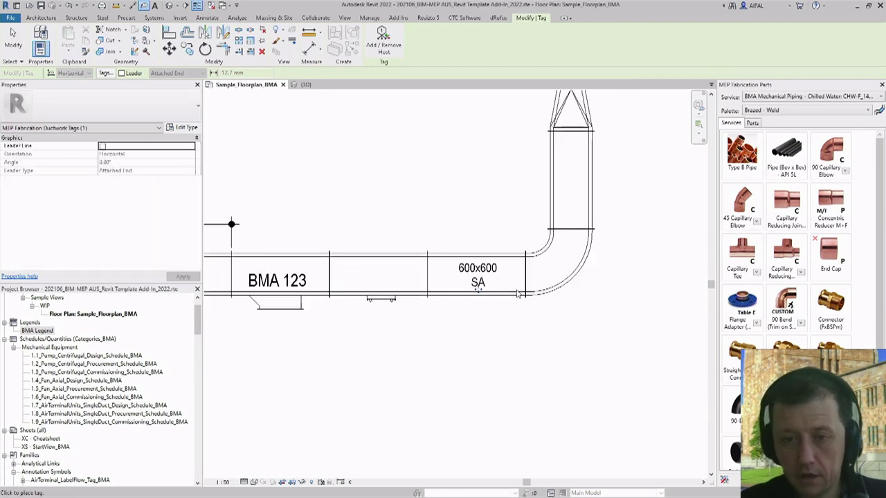
Step: Tag the duct elbow and the square-to-round transition, moving the transition's tag clear to the right of the duct
click(579, 273)
scroll(522, 326, down, 1)
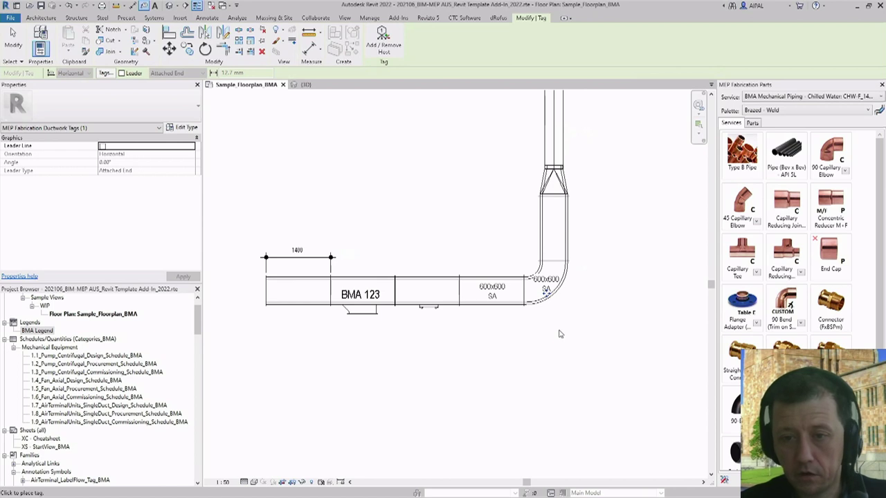
click(566, 184)
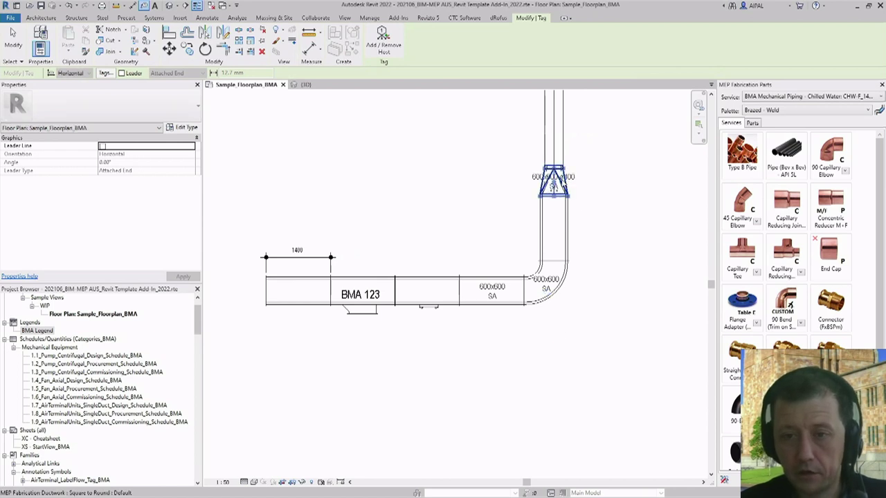
drag(560, 196, 603, 197)
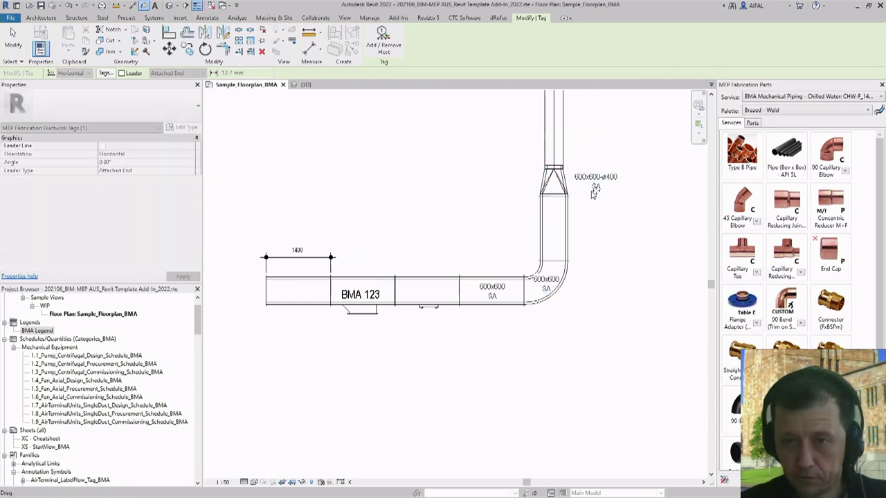
Step: Turn on the tag leader and tag the vertical round duct above the square-to-round transition
click(122, 73)
click(580, 137)
middle_drag(610, 160, 617, 220)
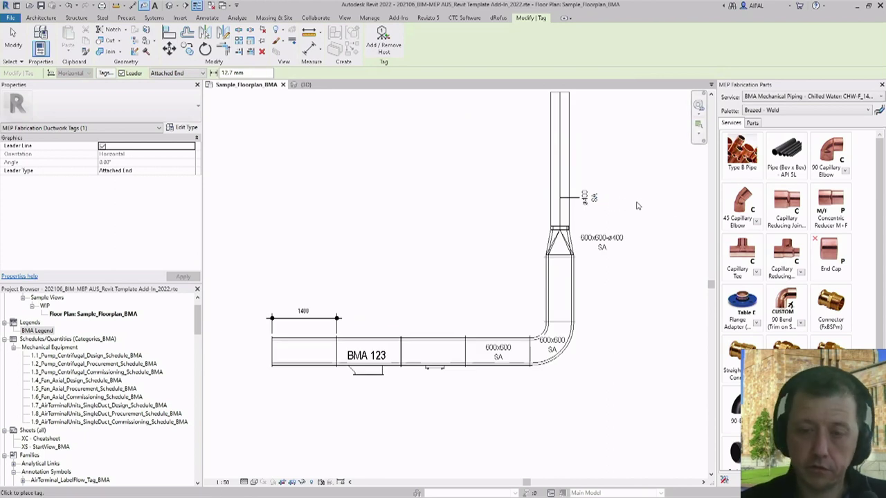
middle_drag(658, 240, 663, 238)
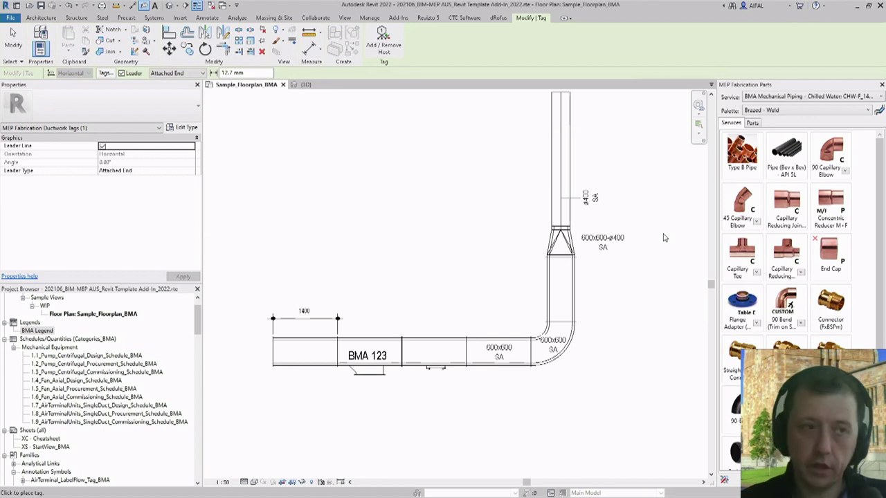
mouse_move(626, 277)
middle_down()
mouse_move(646, 279)
mouse_move(638, 284)
middle_up()
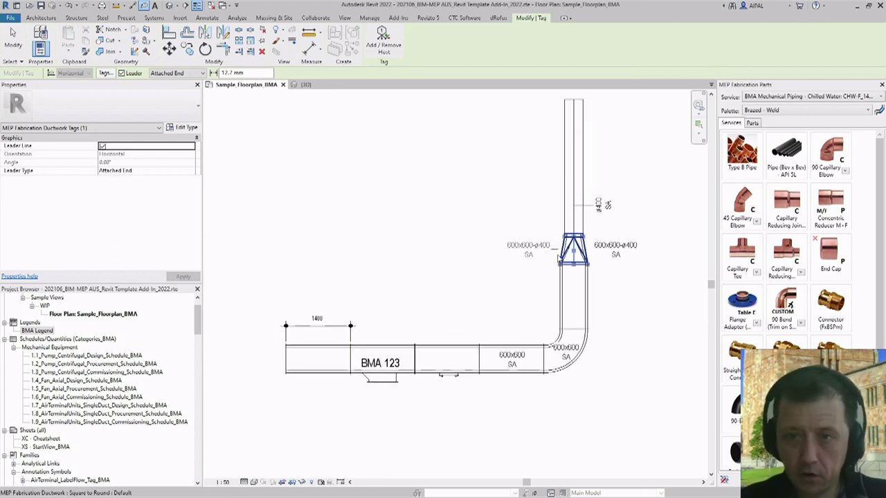
Step: Create a new sheet using the TitleBlock_A2_BMA : Landscape title block
scroll(519, 232, down, 2)
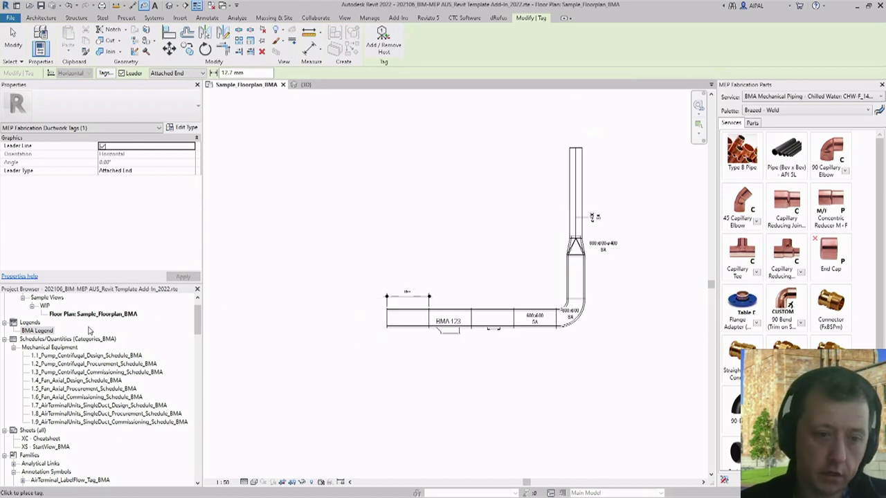
scroll(82, 330, down, 3)
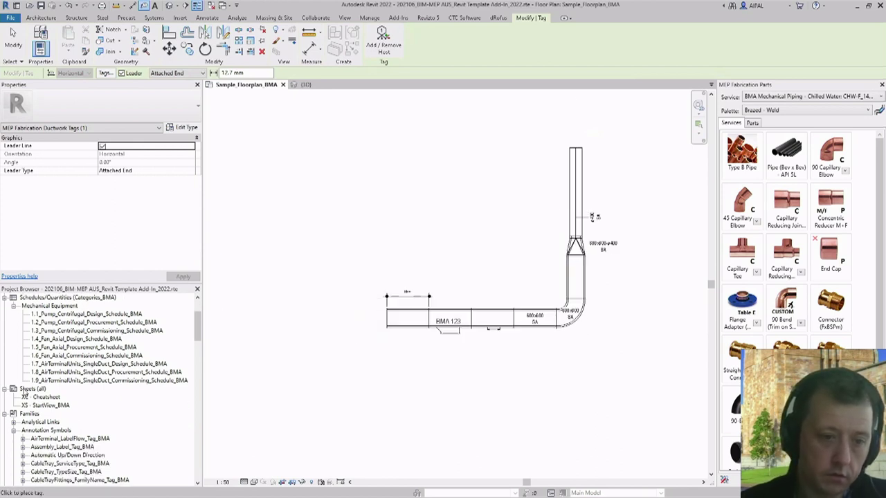
click(31, 389)
right_click(42, 389)
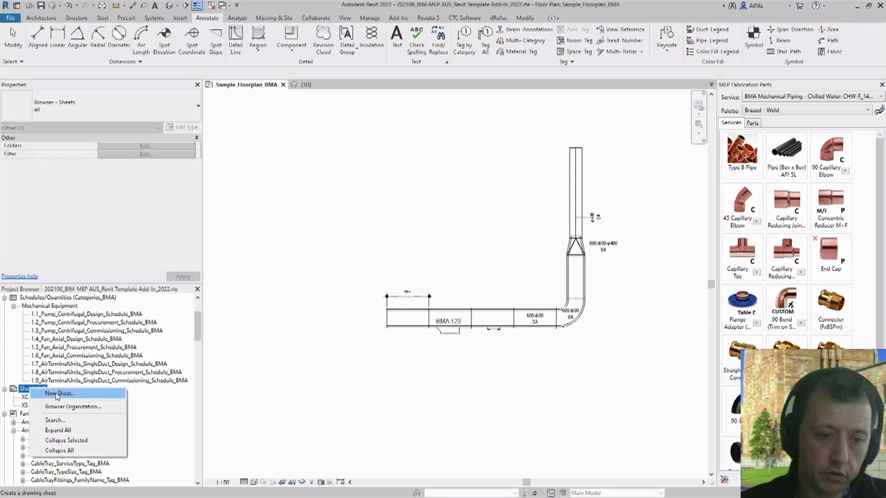
click(58, 394)
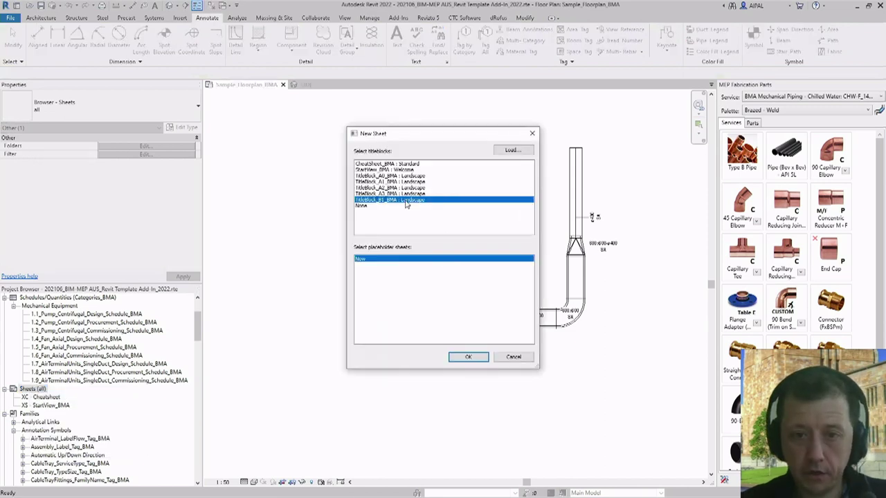
click(390, 188)
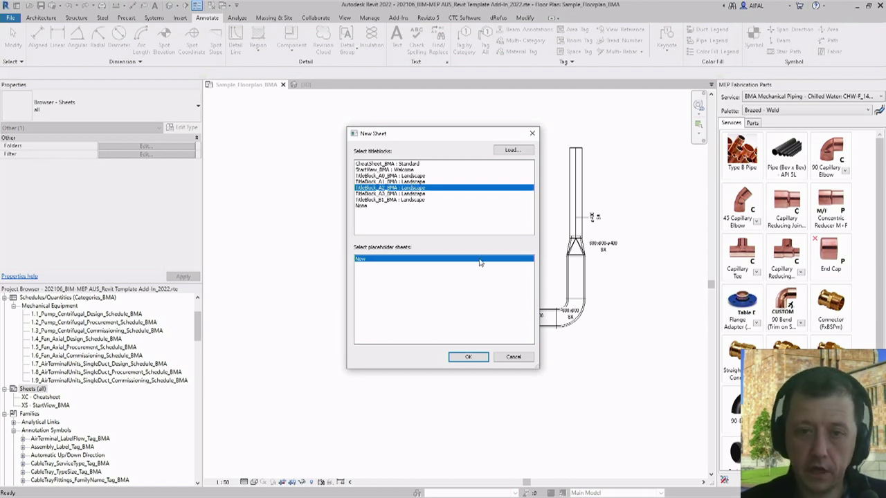
click(471, 354)
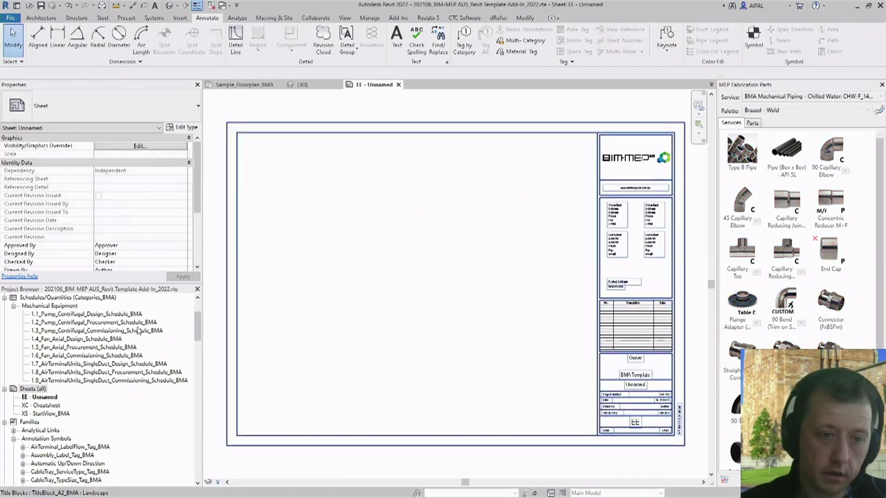
Step: Place the Sample_Floorplan_BMA floor plan in the middle of the new sheet, then close the sheet view to return to the floor plan
scroll(76, 317, up, 3)
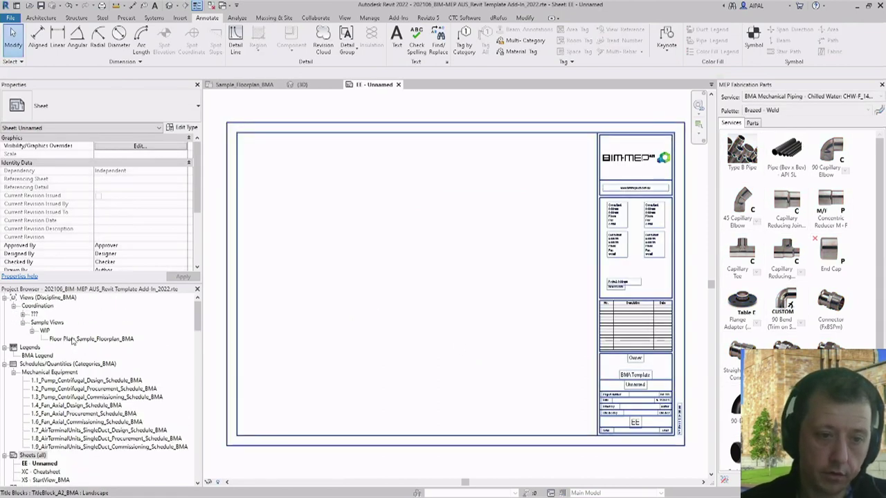
drag(72, 340, 276, 321)
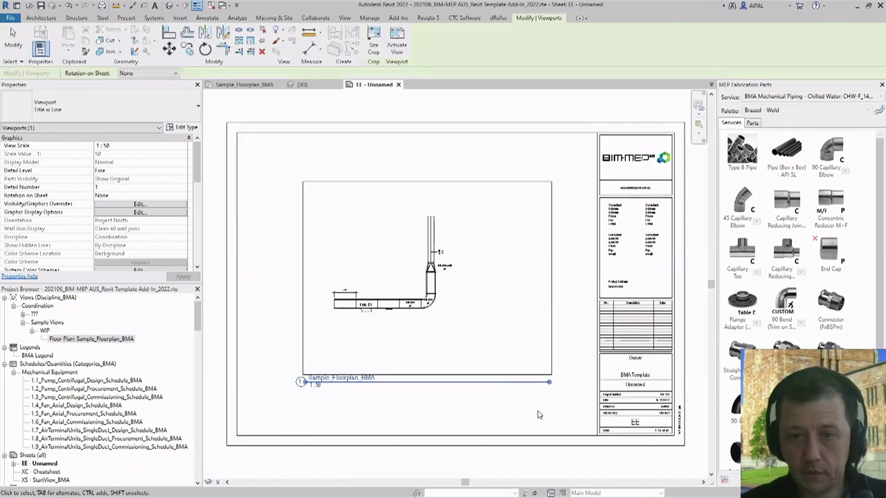
click(573, 409)
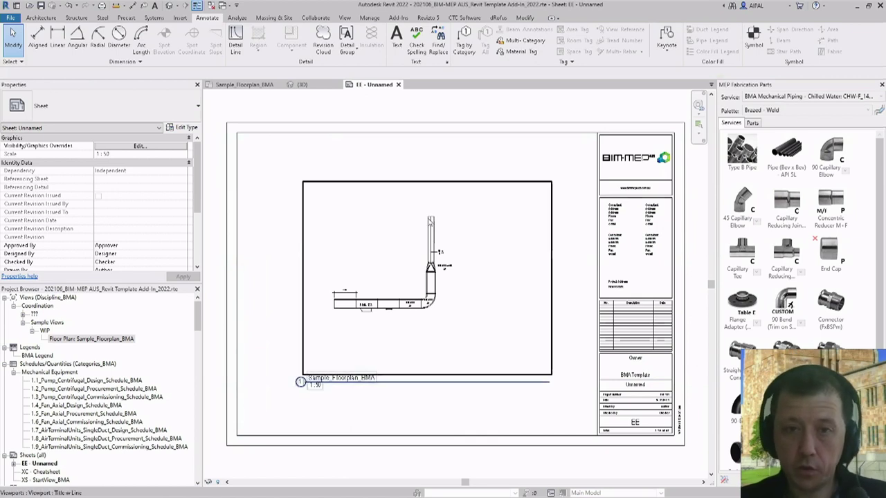
key(ctrl+F4)
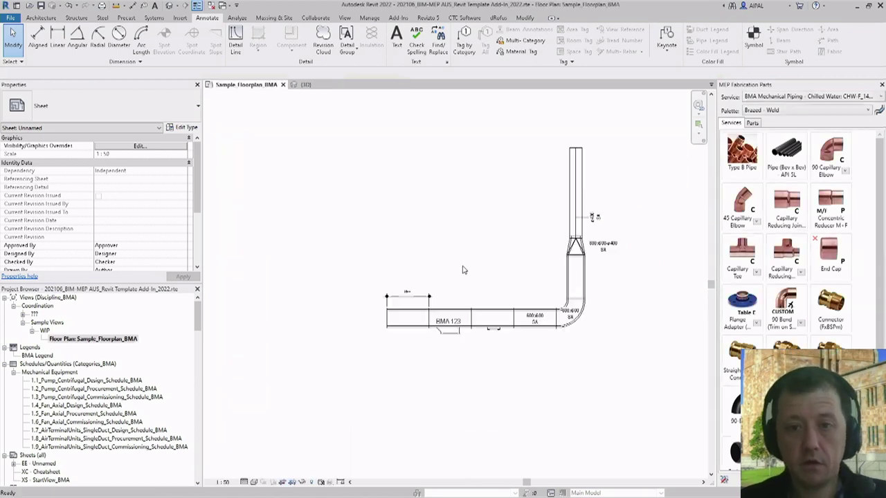
click(503, 290)
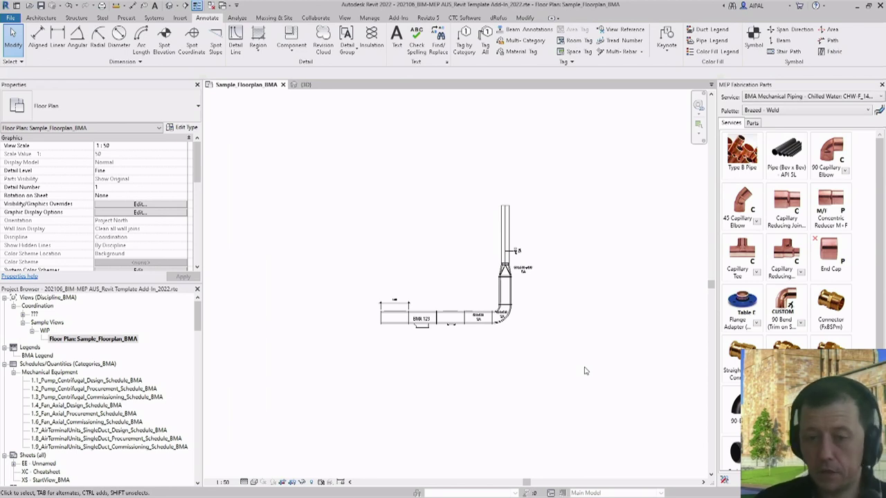
Step: Select the whole annotated duct run and filter the selection down to MEP Fabrication Ductwork only
scroll(486, 294, up, 2)
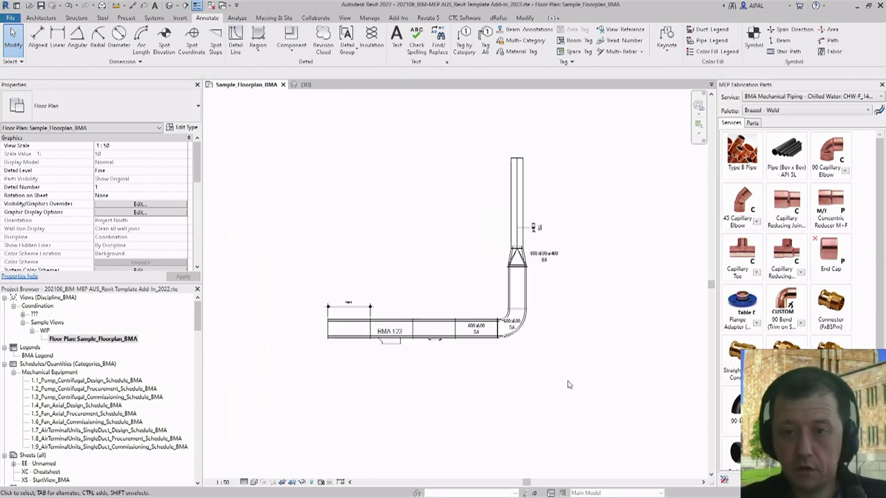
drag(572, 392, 320, 197)
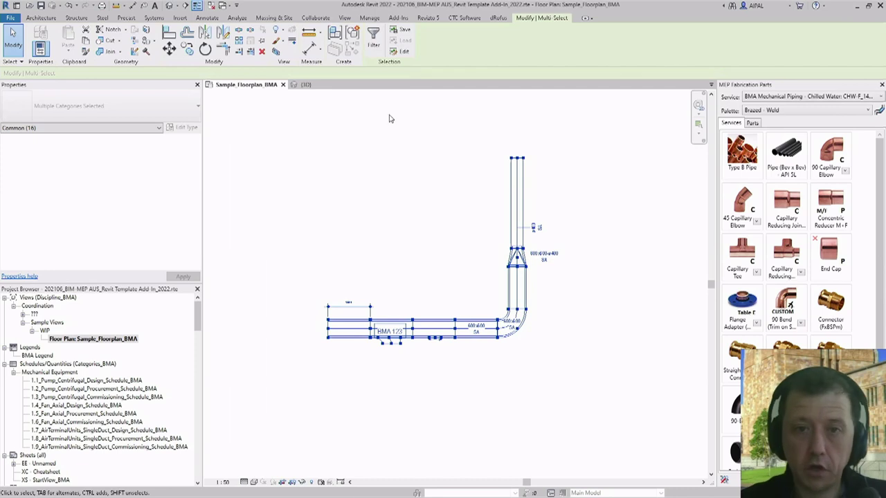
click(377, 40)
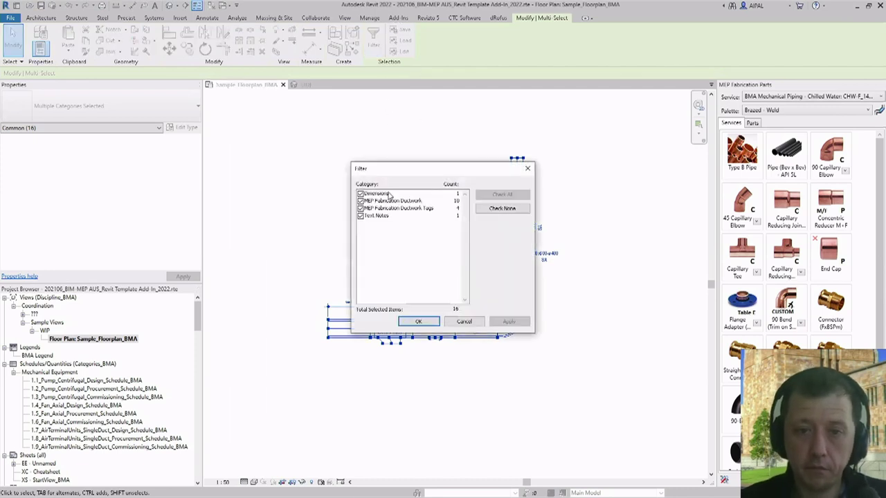
click(360, 195)
click(360, 208)
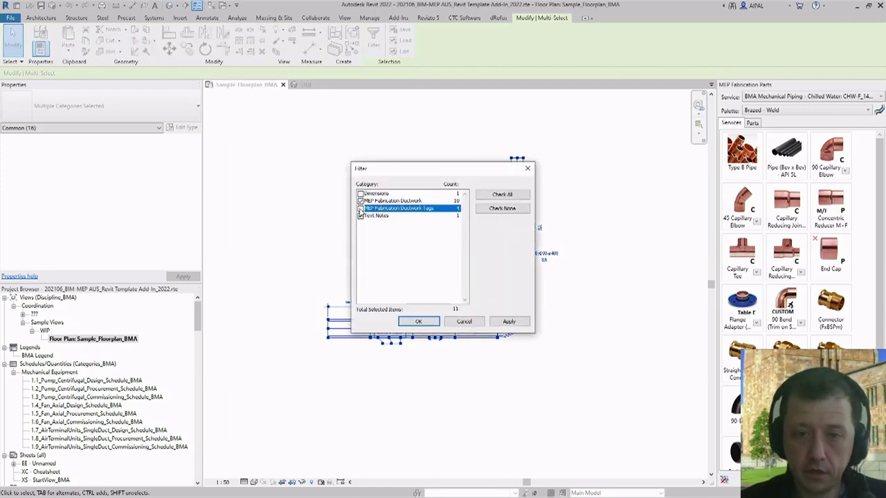
click(360, 215)
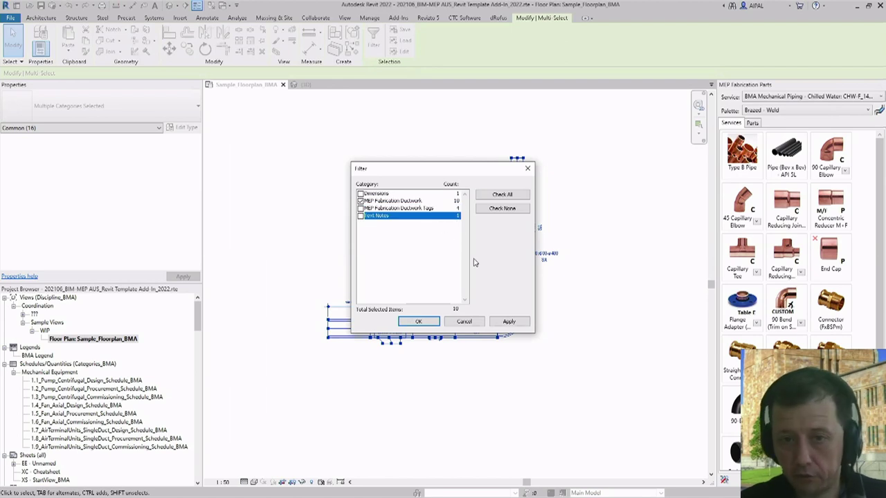
click(420, 322)
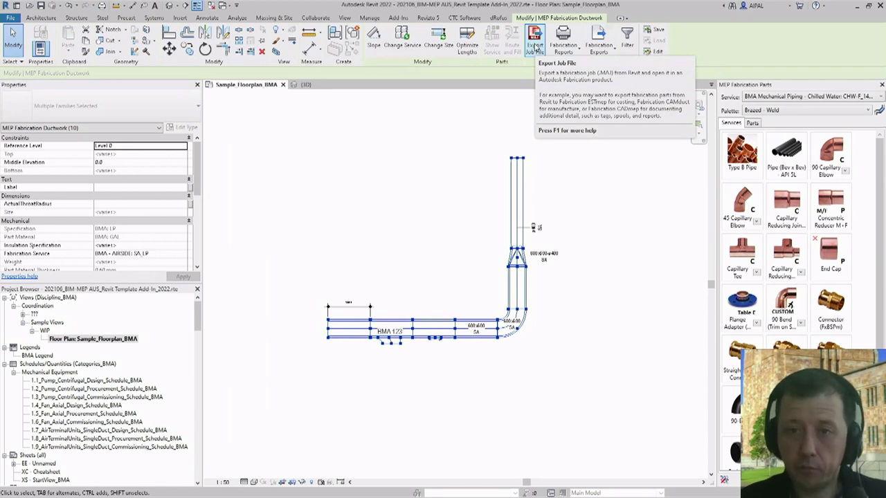
Step: Open the fabrication job file export for the selected ductwork, choose BMA_Webinar.MAJ on the Desktop, then cancel the export and clear the selection
click(537, 48)
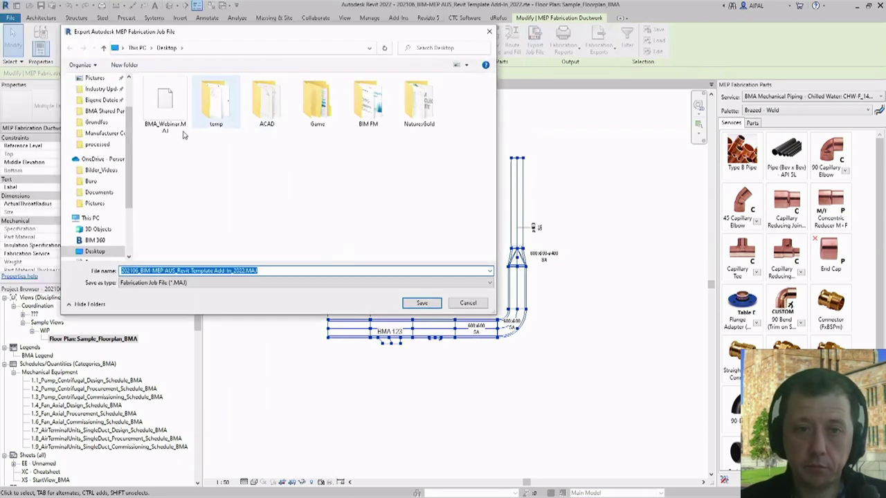
click(166, 102)
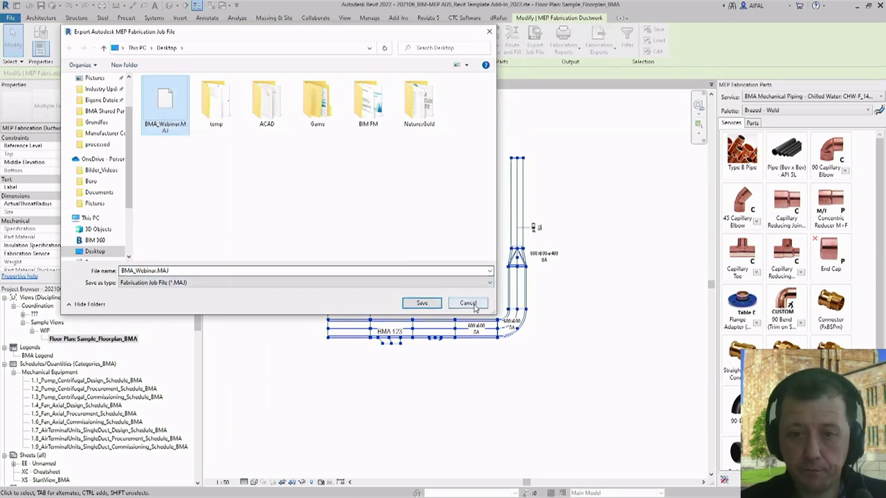
click(468, 302)
click(616, 290)
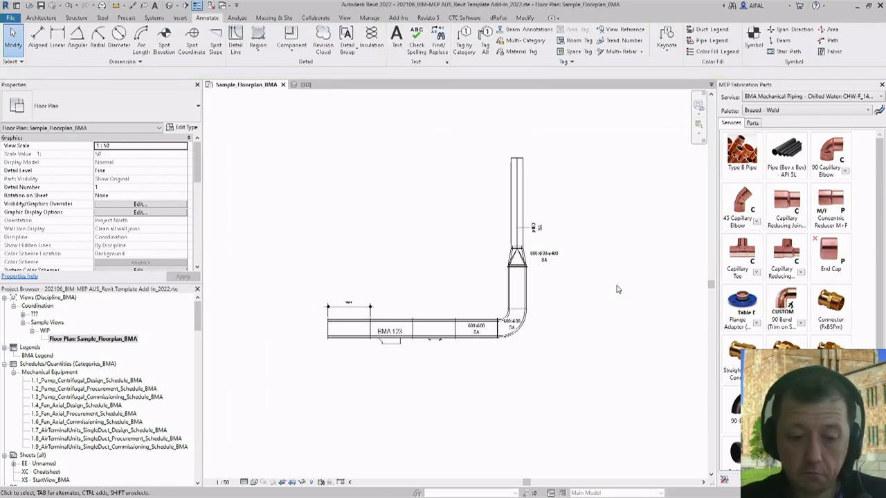
Step: Switch from Revit to AutoCAD Plant 3D with Drawing1.dwg open
key(alt+Tab)
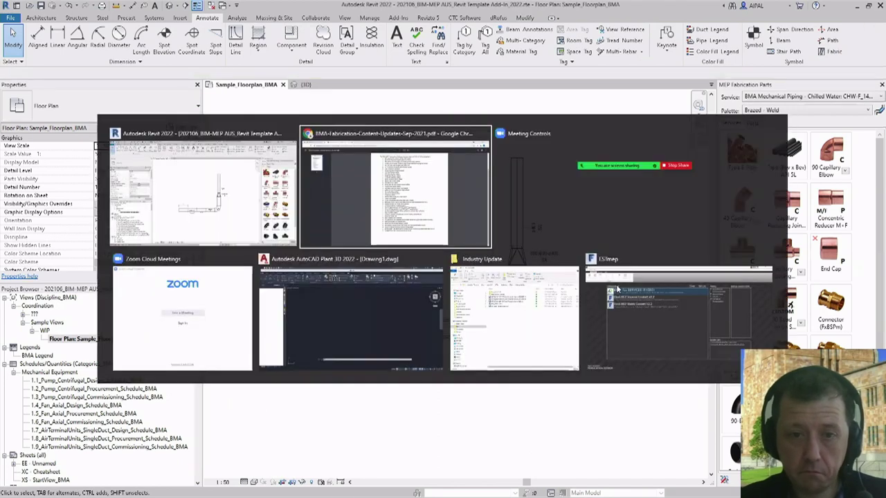
key(alt+Tab)
key(alt+Tab)
key(alt+Tab)
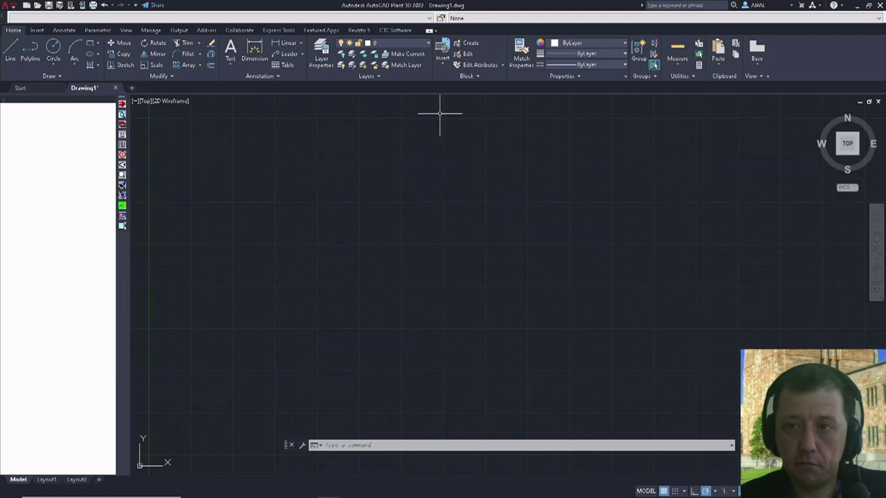
Step: Look through the available BMA fabrication services, from airside and containment to mechanical piping, without choosing one
click(429, 18)
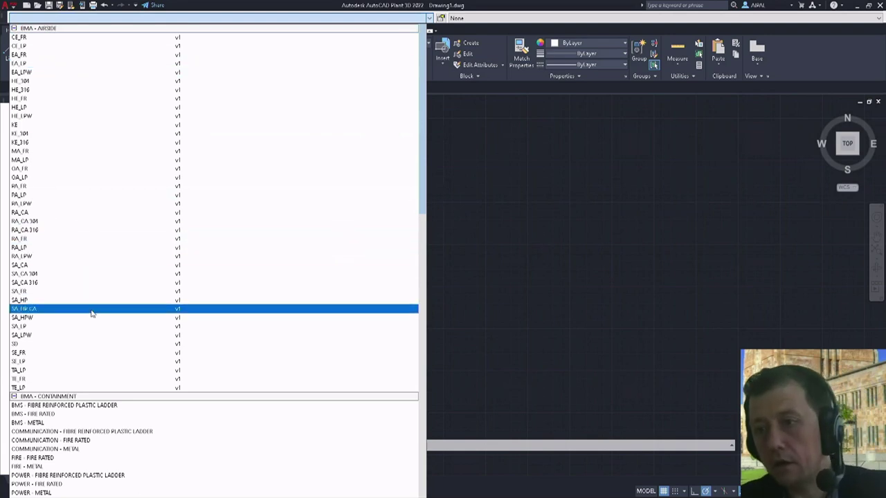
scroll(109, 180, down, 9)
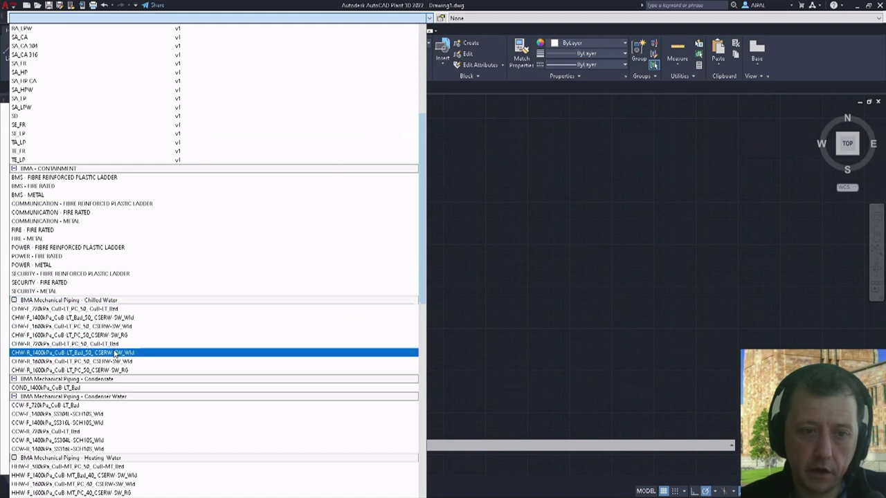
scroll(158, 339, up, 9)
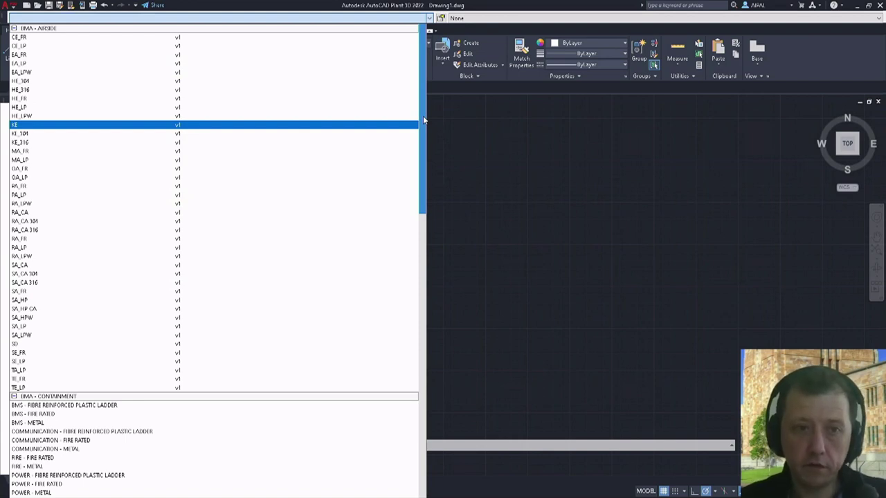
click(518, 10)
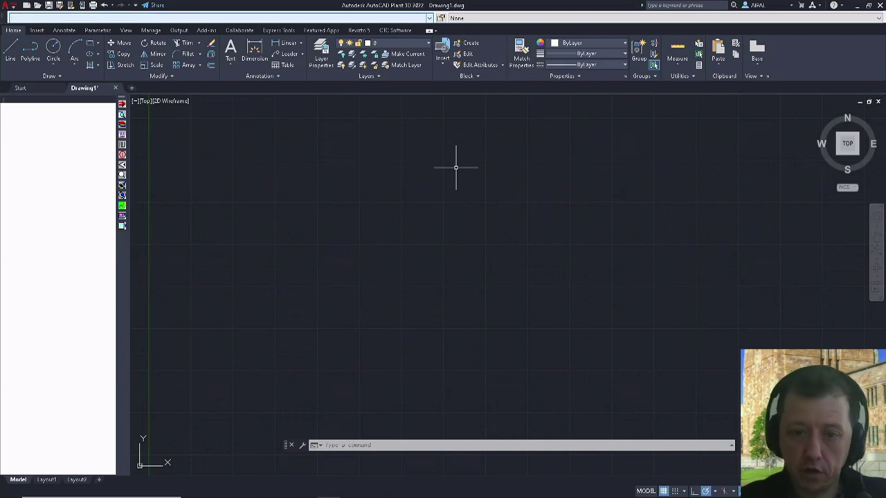
Step: Run OPENJOB to open BMA_Webinar.MAJ from the Desktop, check the ductwork in the Fab Viewer preview and accept it
text(openjob)
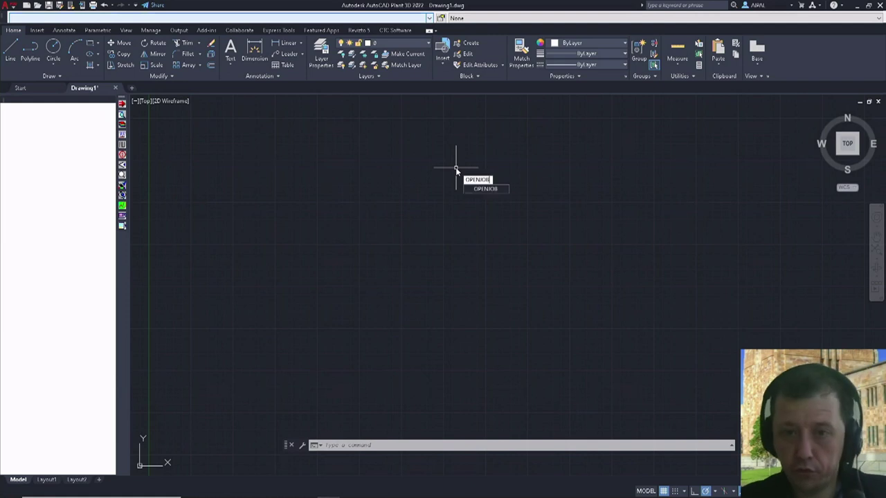
key(Return)
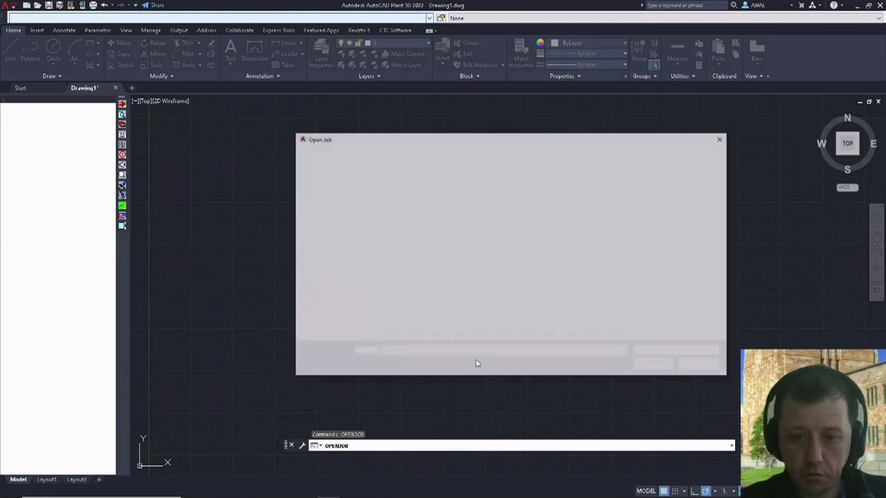
click(406, 218)
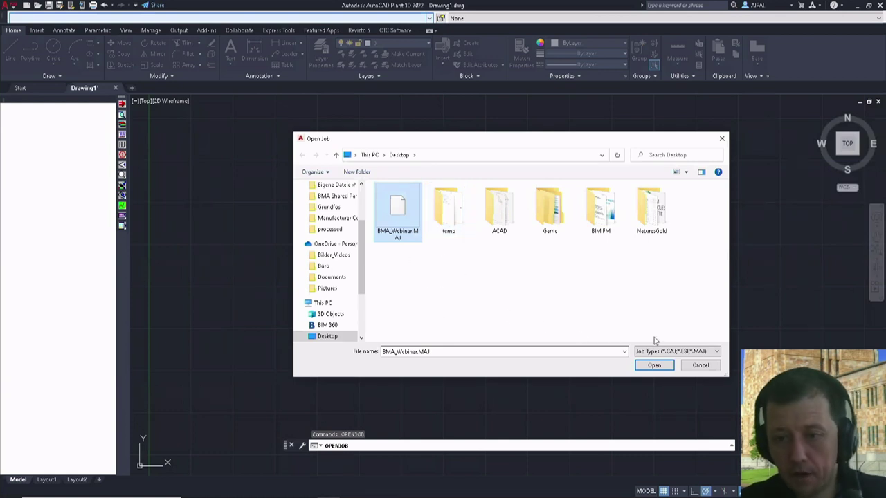
click(654, 366)
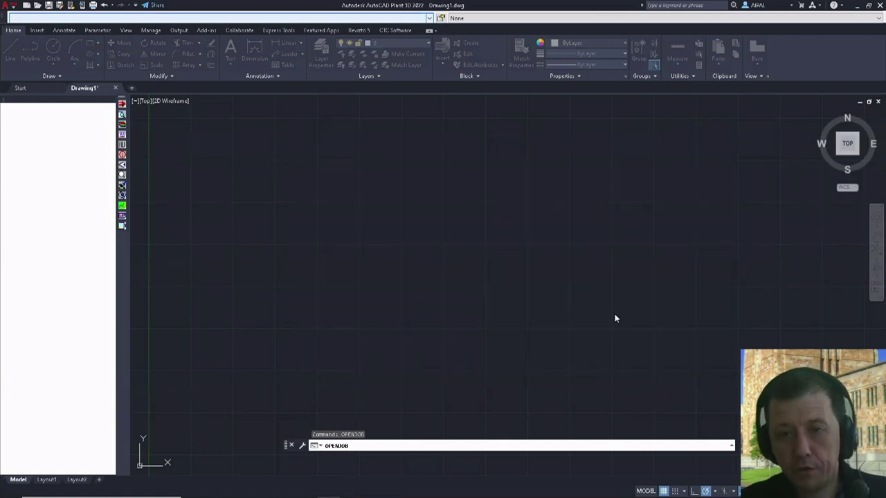
drag(520, 272, 416, 240)
drag(464, 253, 524, 230)
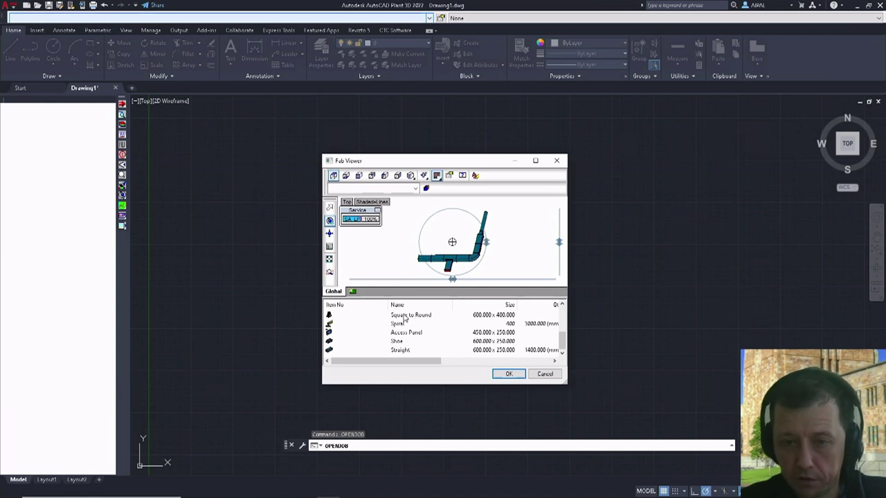
mouse_move(563, 344)
mouse_down()
mouse_move(564, 319)
mouse_move(564, 348)
mouse_up()
click(509, 375)
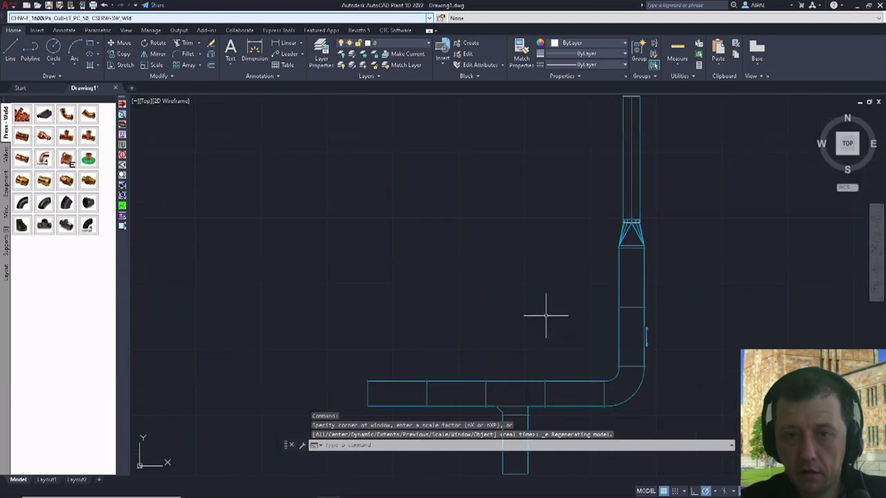
Step: Open the CADmep item properties of the straight rectangular duct directly above the elbow
scroll(459, 256, down, 2)
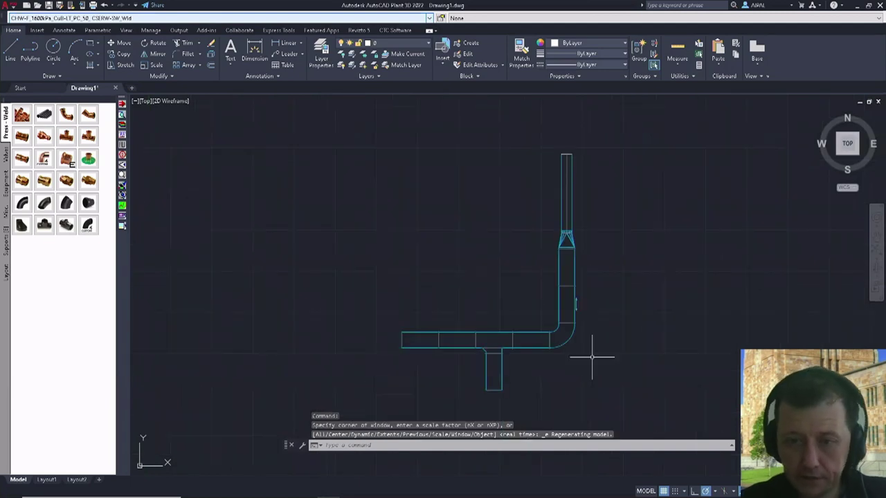
middle_drag(591, 358, 575, 350)
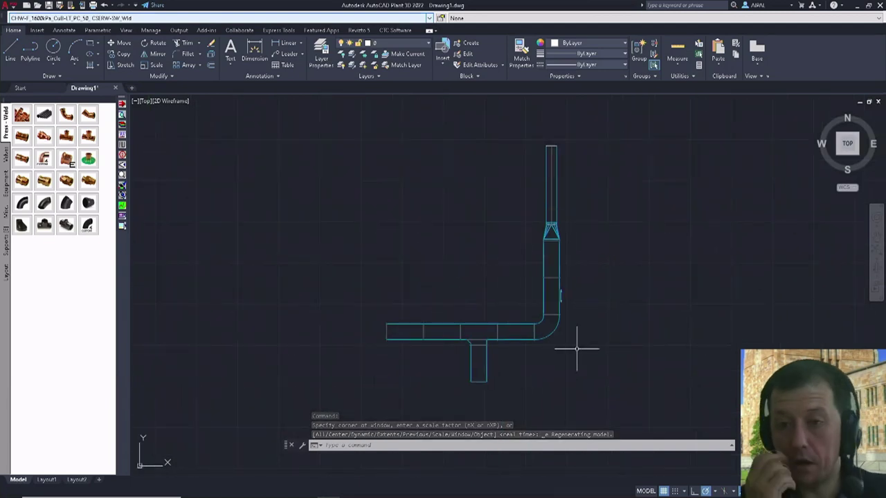
scroll(554, 343, up, 2)
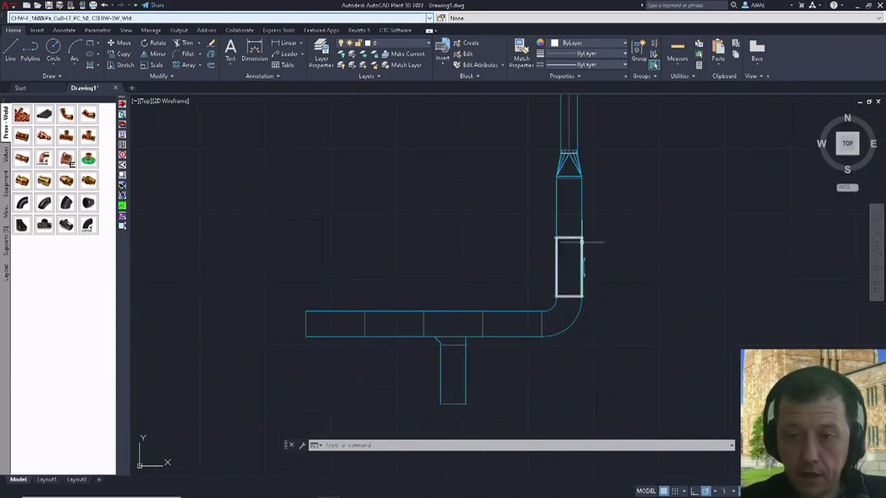
click(586, 241)
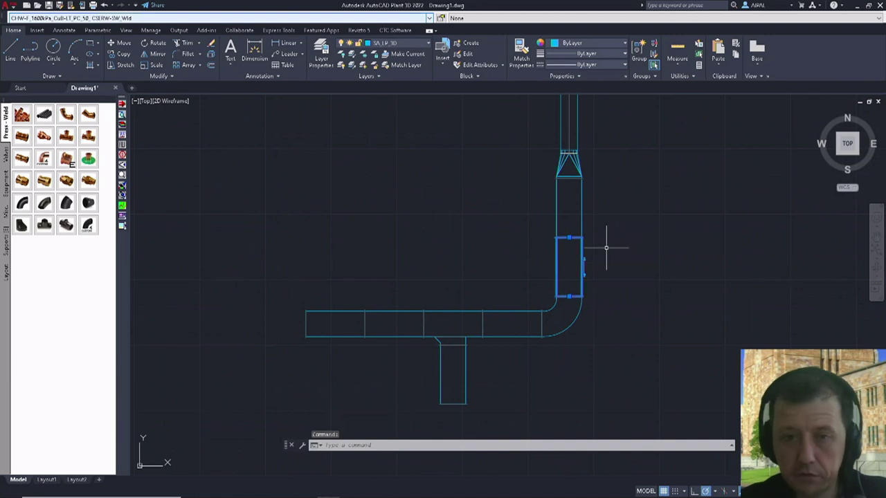
scroll(589, 249, up, 2)
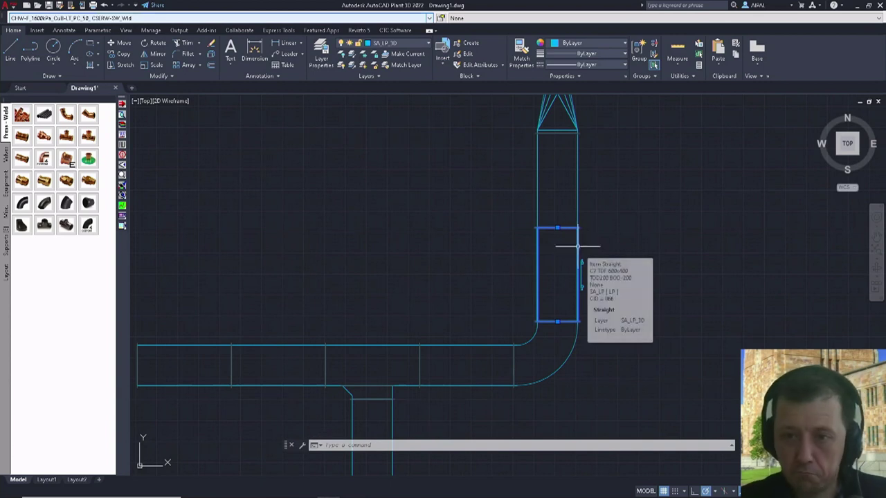
right_click(578, 247)
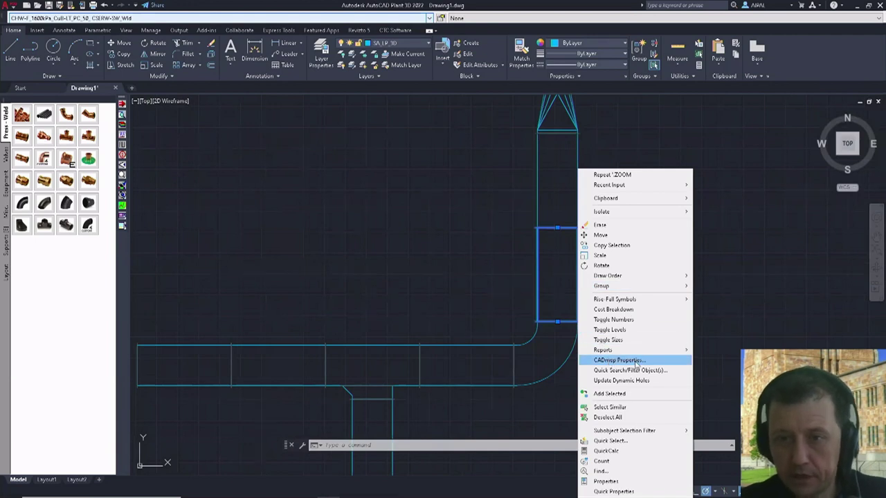
key(Return)
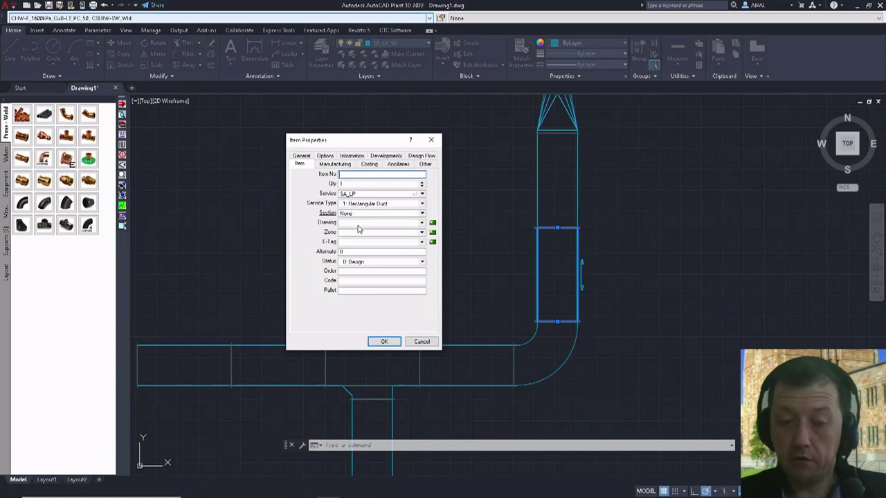
Step: Review the duct's manufacturing, costing and ancillary properties and its connectors and seams
click(338, 167)
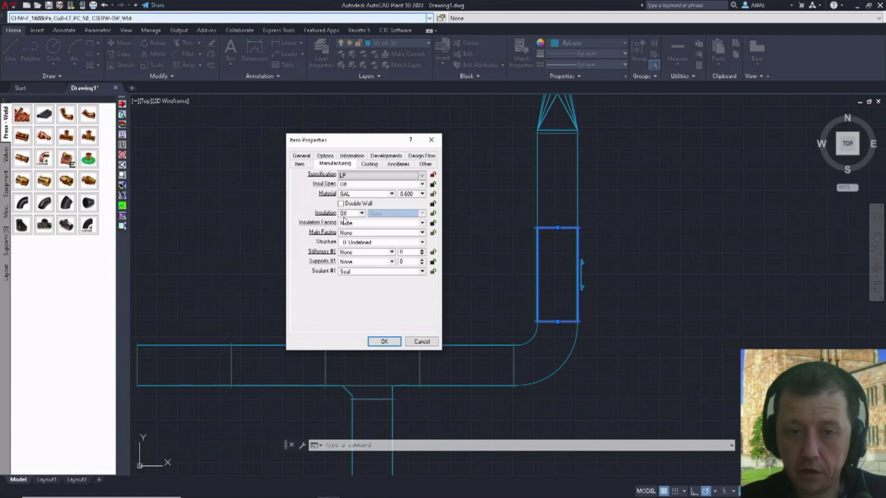
click(373, 165)
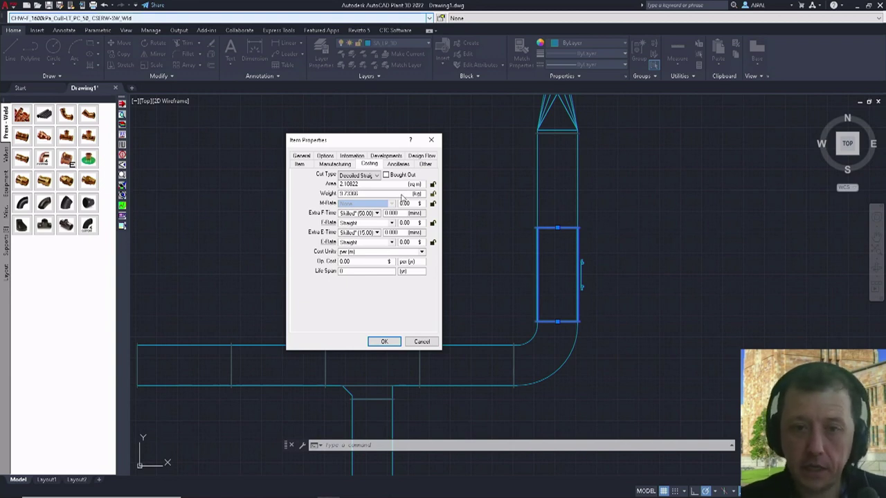
click(398, 164)
click(425, 164)
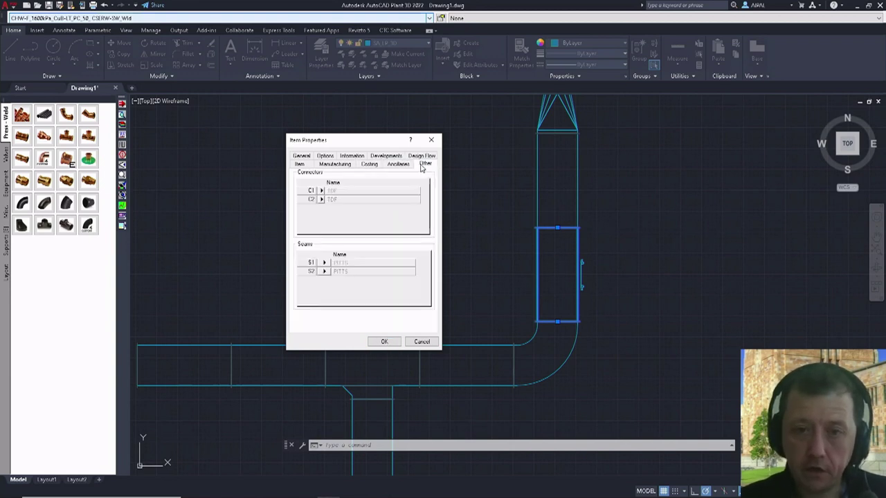
Step: Examine the duct's item, general, options, information and developments properties, then cancel the dialog and clear the selection
click(309, 167)
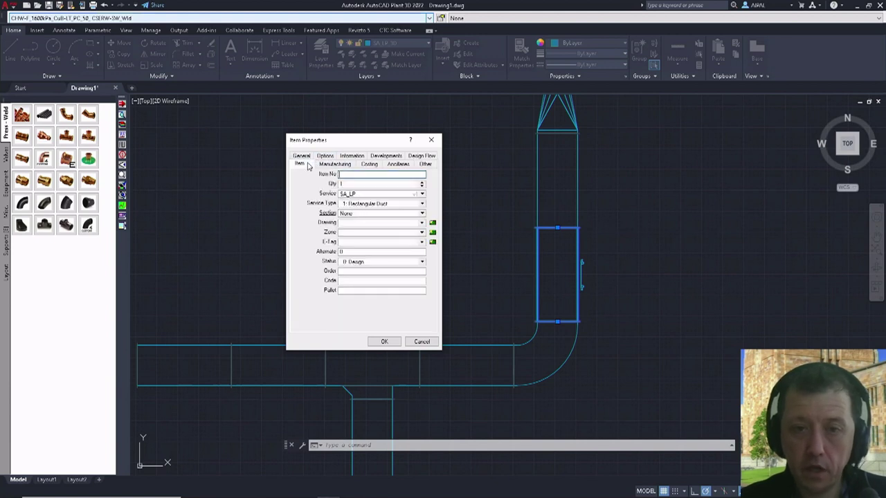
click(304, 157)
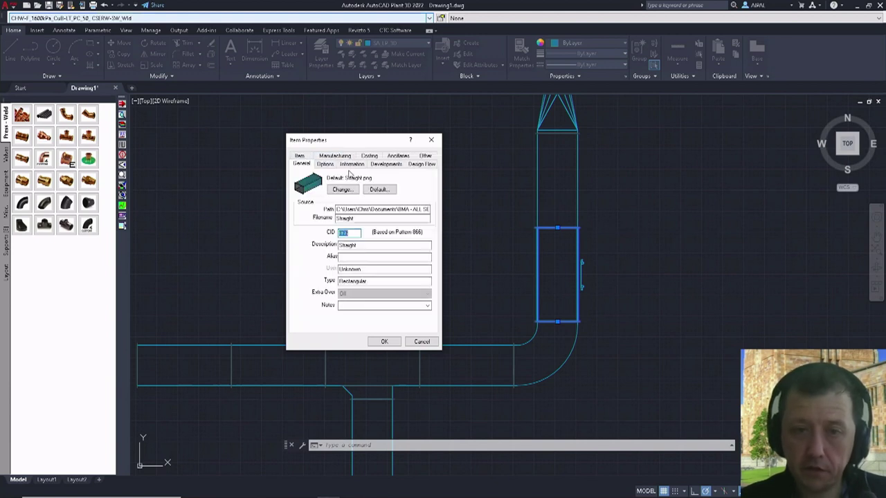
click(325, 165)
click(351, 166)
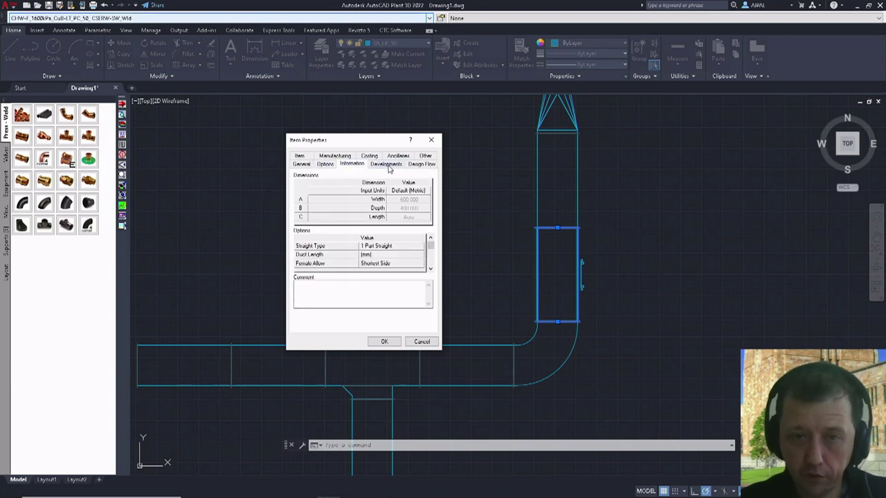
click(387, 166)
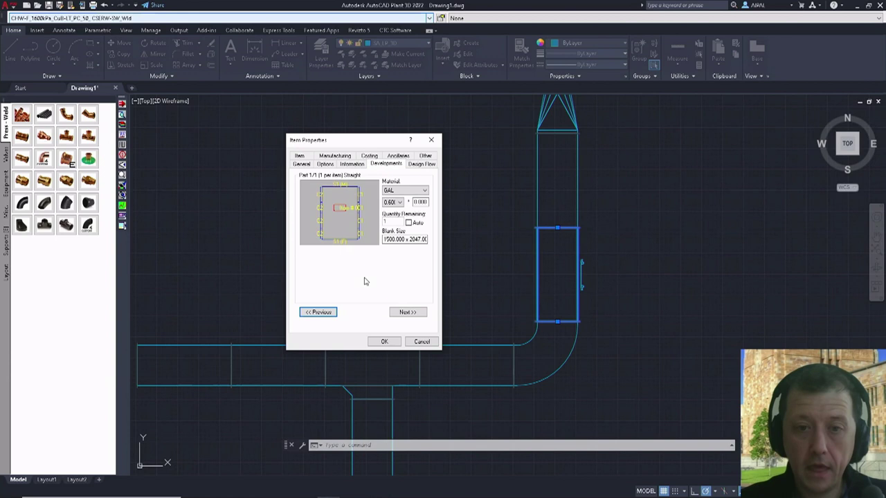
click(423, 345)
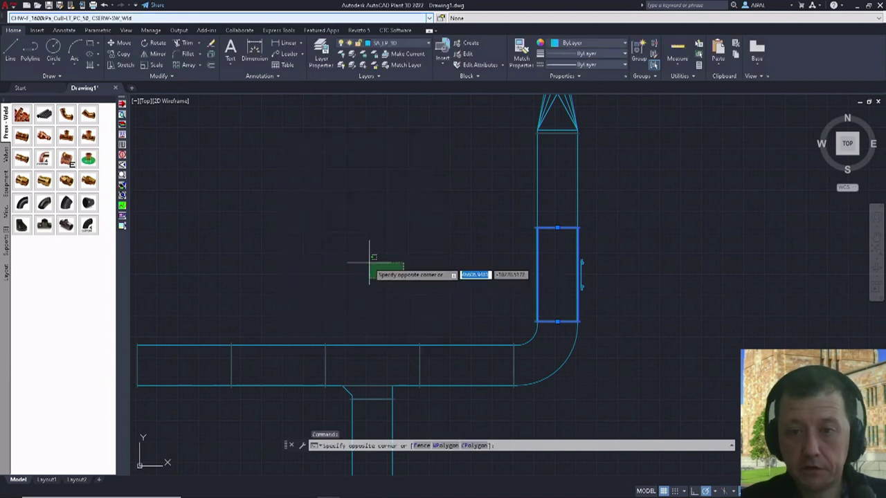
key(Escape)
scroll(445, 237, down, 1)
scroll(447, 243, down, 1)
scroll(491, 325, down, 1)
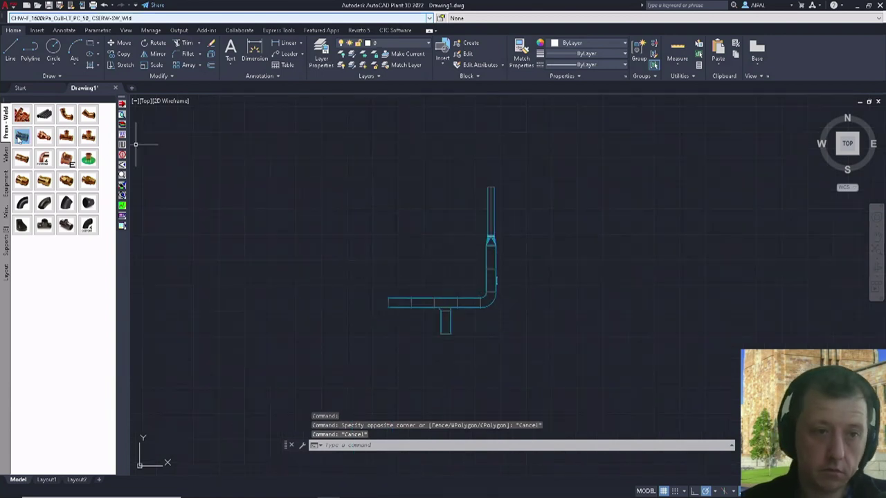
Step: Set the active fabrication service to SA_LP from the BMA - AIRSIDE group
click(153, 20)
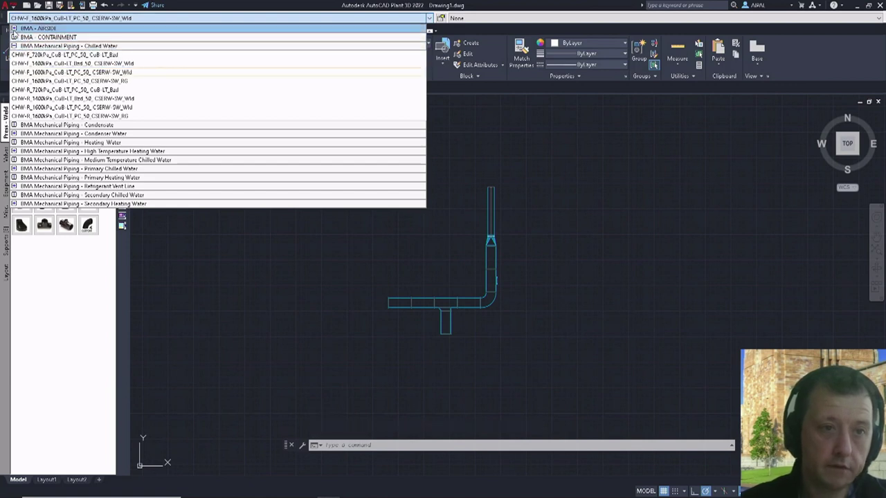
click(14, 28)
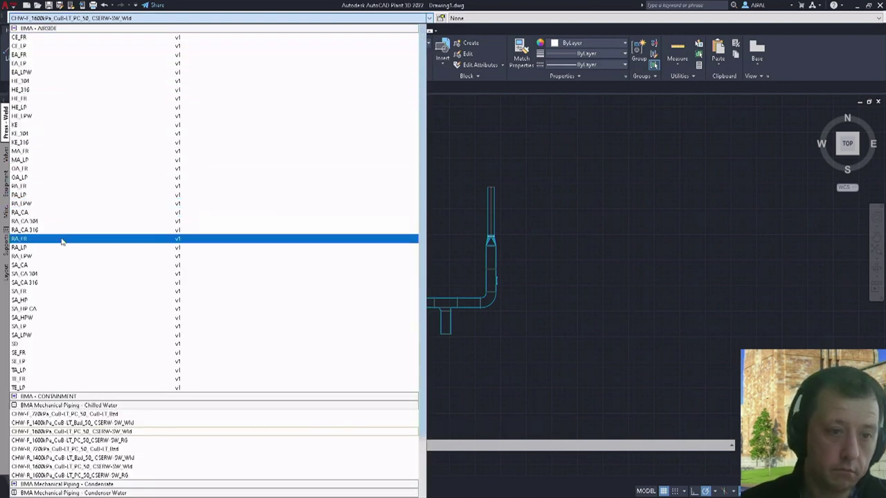
click(40, 328)
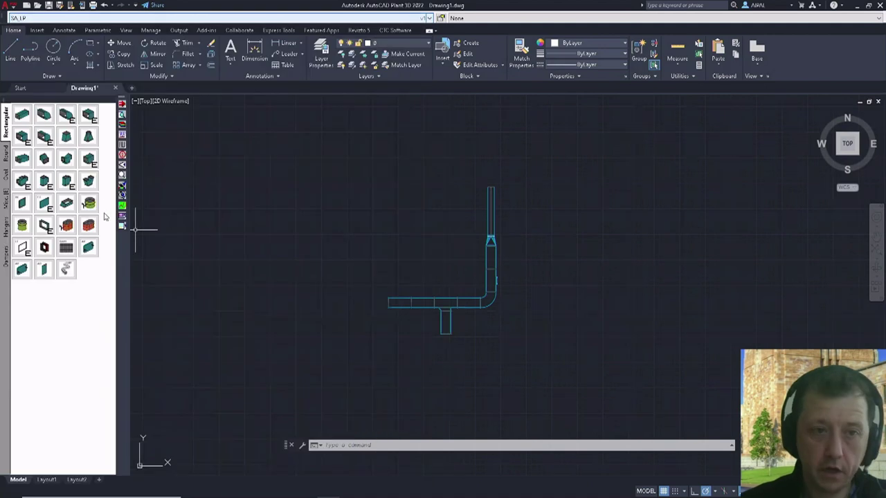
Step: Place a 400 x 400 straight rectangular duct with automatic length at the horizontal run's open end, then erase it
click(22, 114)
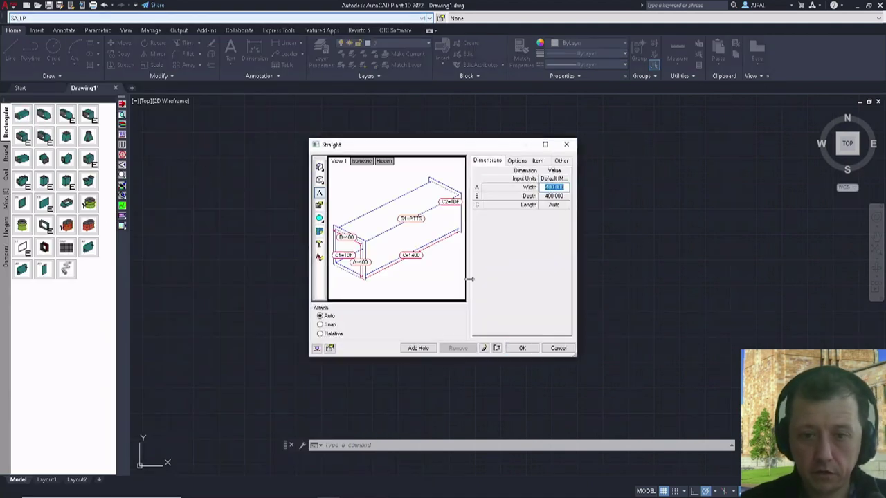
click(521, 348)
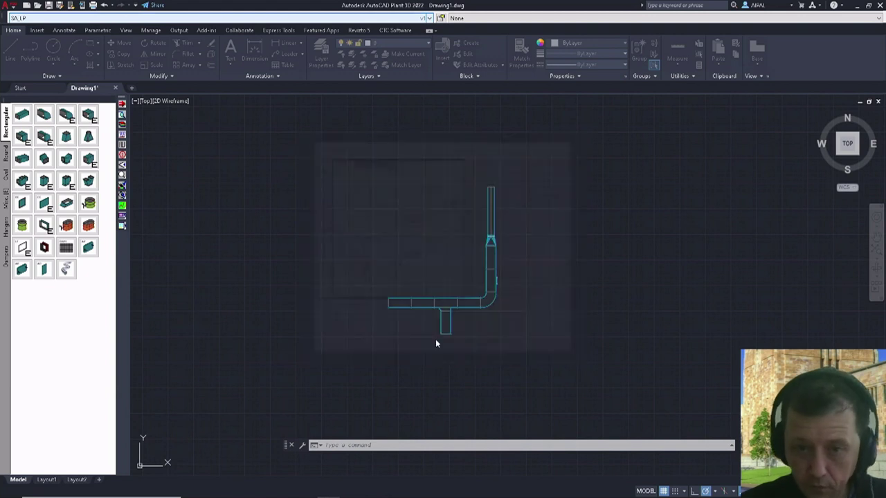
click(387, 302)
key(Escape)
key(Escape)
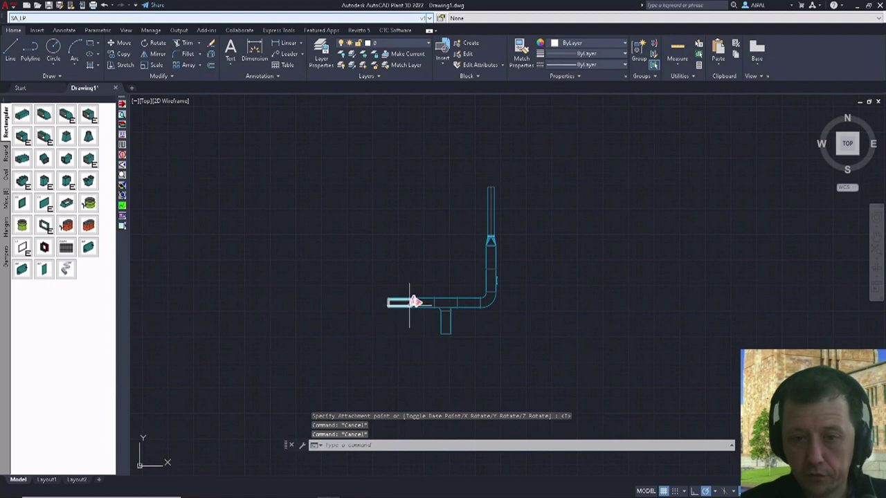
click(410, 302)
key(Delete)
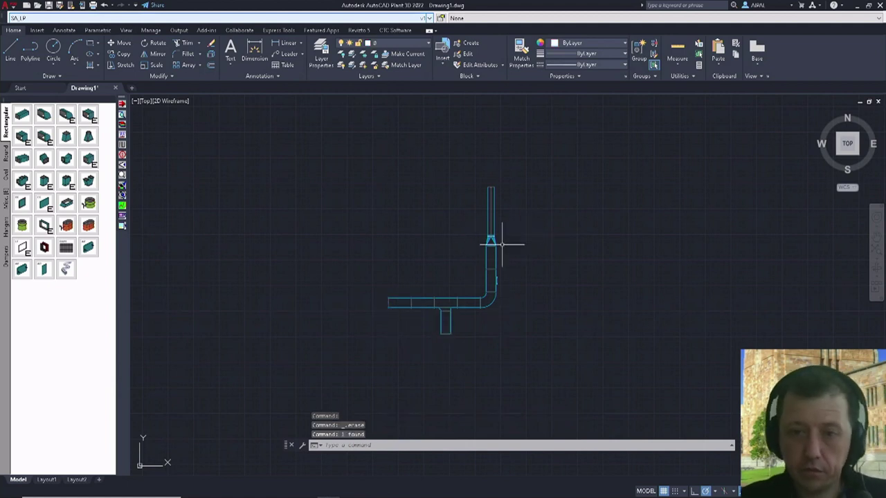
Step: Switch to Fabrication ESTmep and open the BMA_Webinar.MAJ job from the Desktop with the BMA - ALL SERVICES 18102021 configuration
scroll(489, 237, up, 2)
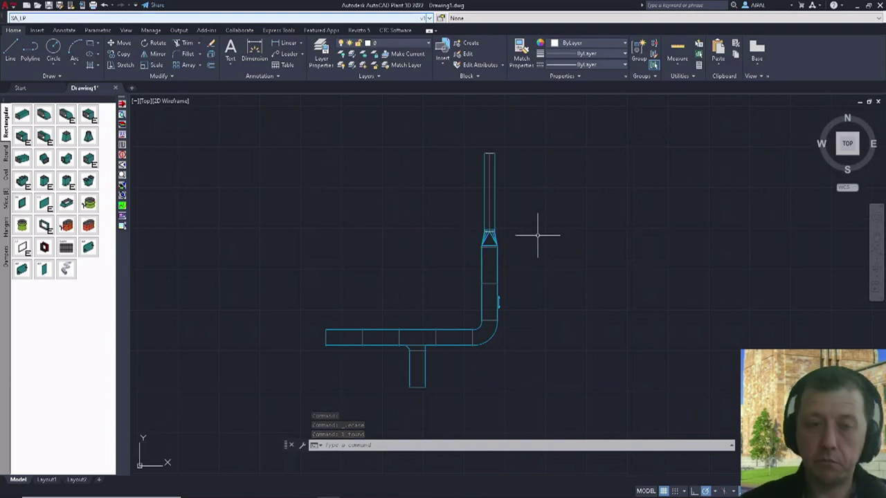
middle_drag(557, 230, 578, 219)
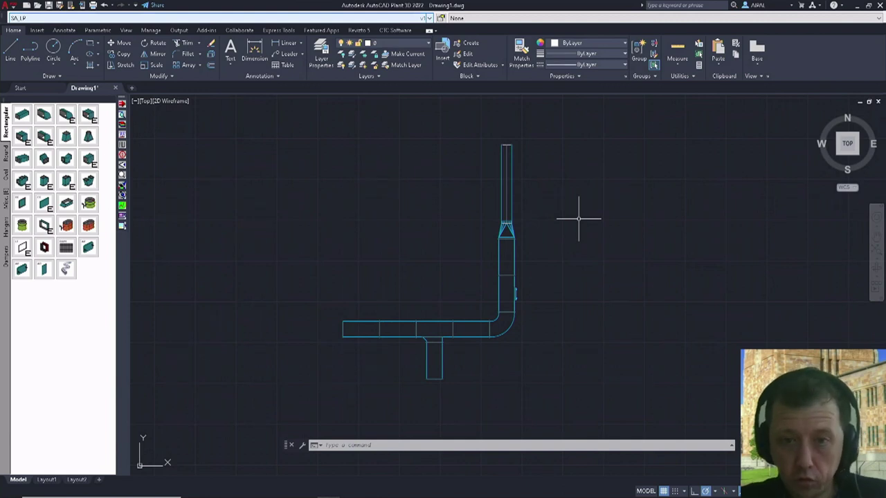
key(alt+Tab)
key(alt+Tab)
key(alt+Tab)
key(alt+Tab)
key(alt+Tab)
key(alt+Tab)
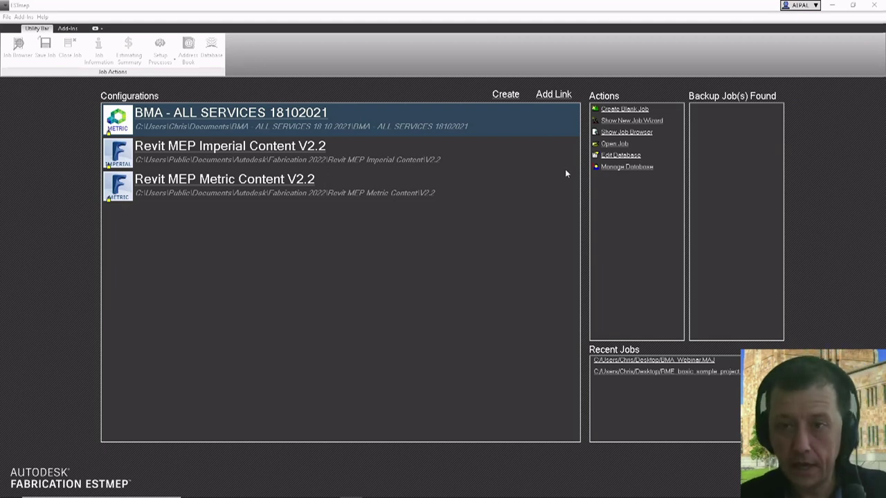
click(614, 146)
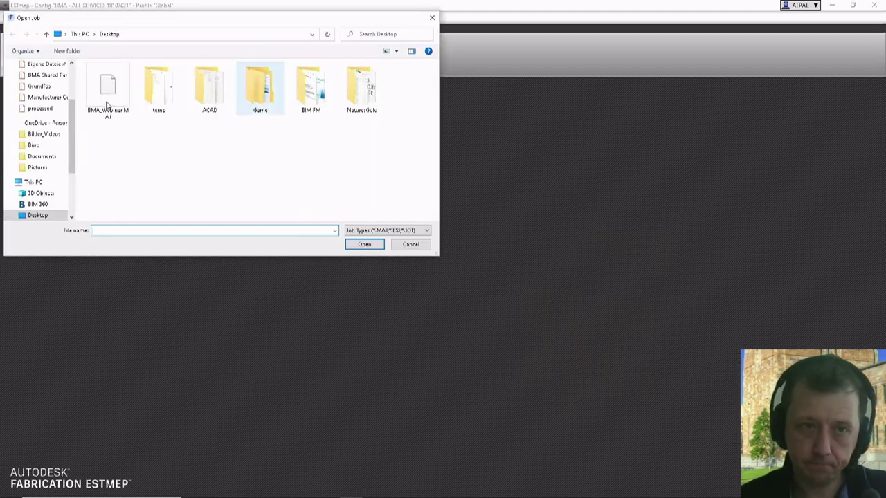
click(108, 97)
click(365, 245)
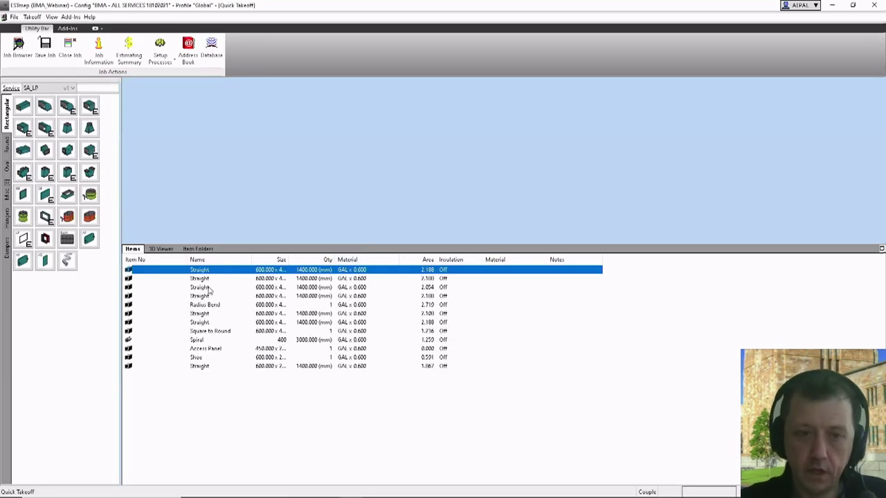
Step: Open the third straight in the item list, review the database's costing price lists and fittings materials, and cancel the database dialog
double_click(200, 288)
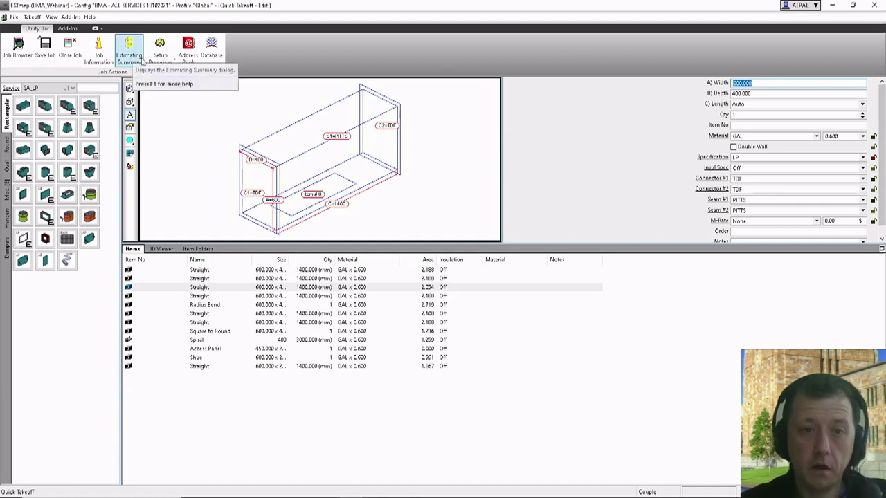
click(211, 49)
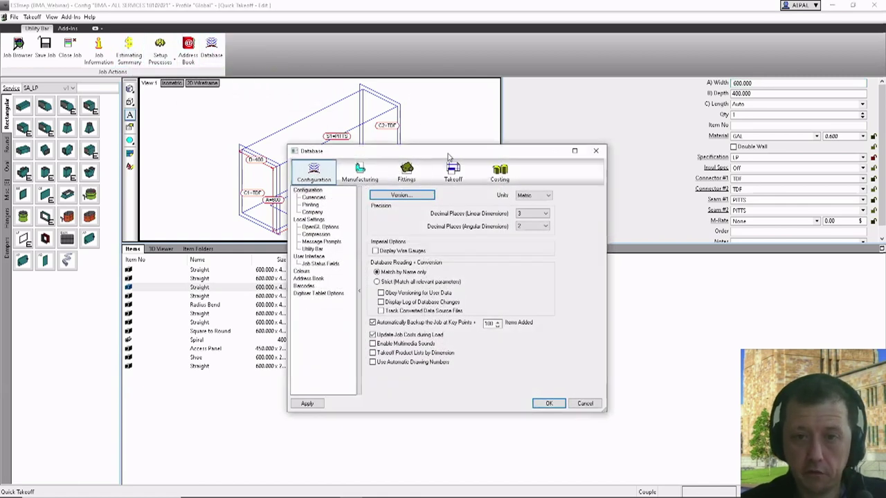
drag(449, 157, 442, 144)
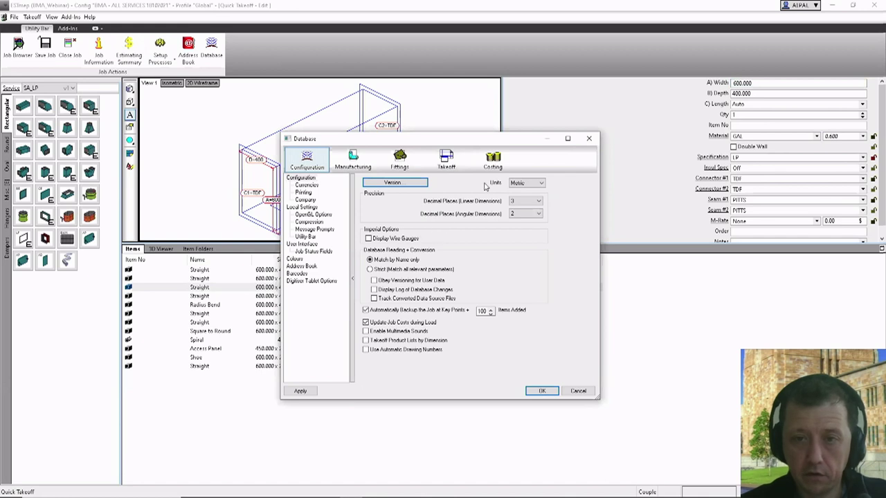
click(492, 160)
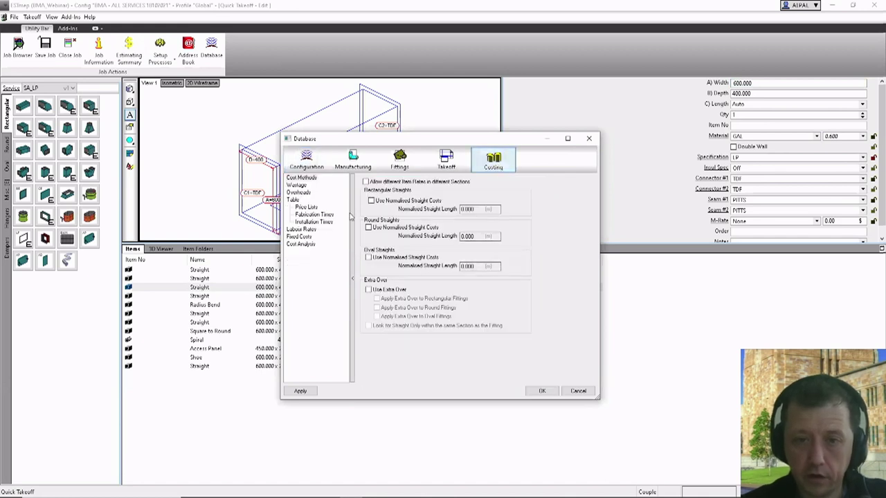
click(308, 208)
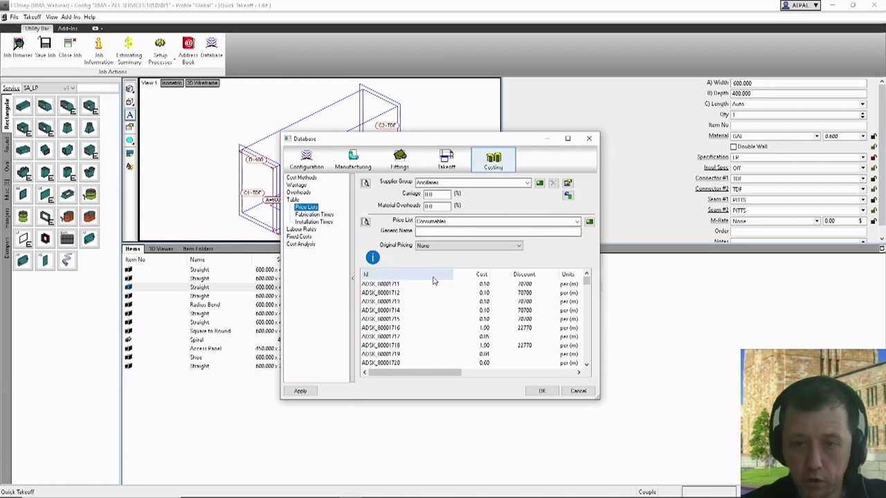
click(400, 161)
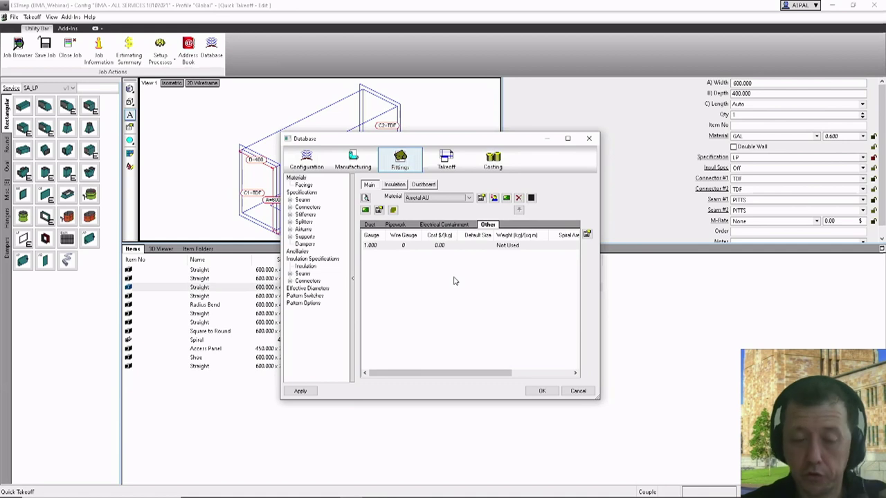
click(579, 392)
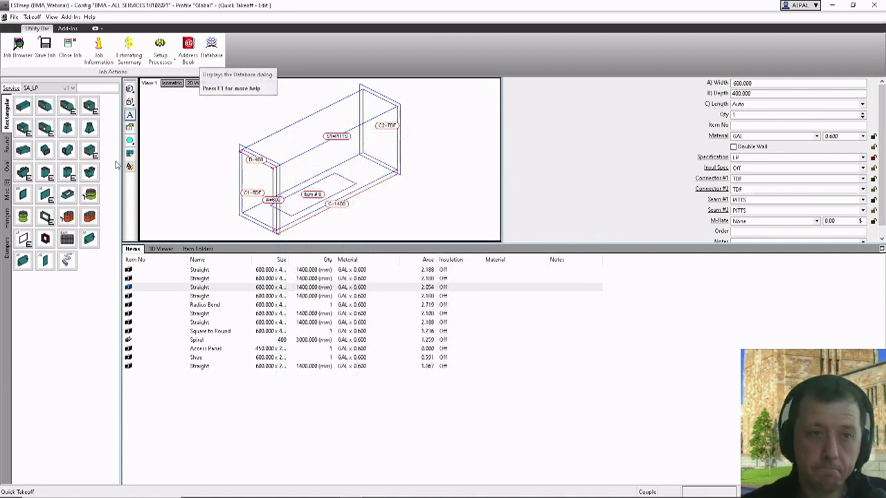
Step: Open the job's print preview and review the Bill of Quantities, Straights (All) and Weight Report item reports
click(14, 16)
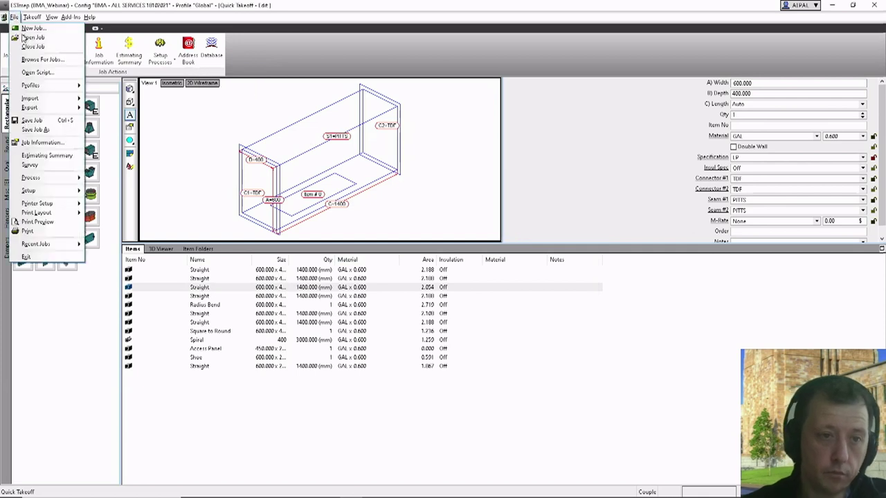
click(38, 223)
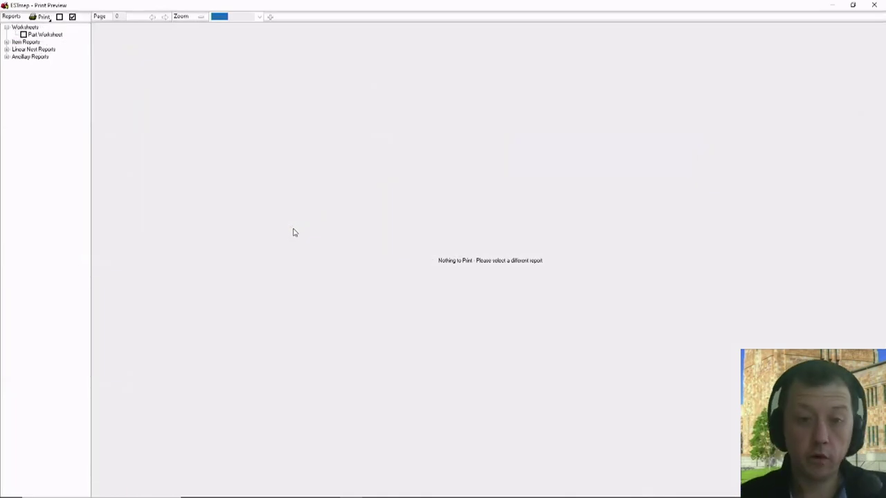
click(7, 42)
click(45, 57)
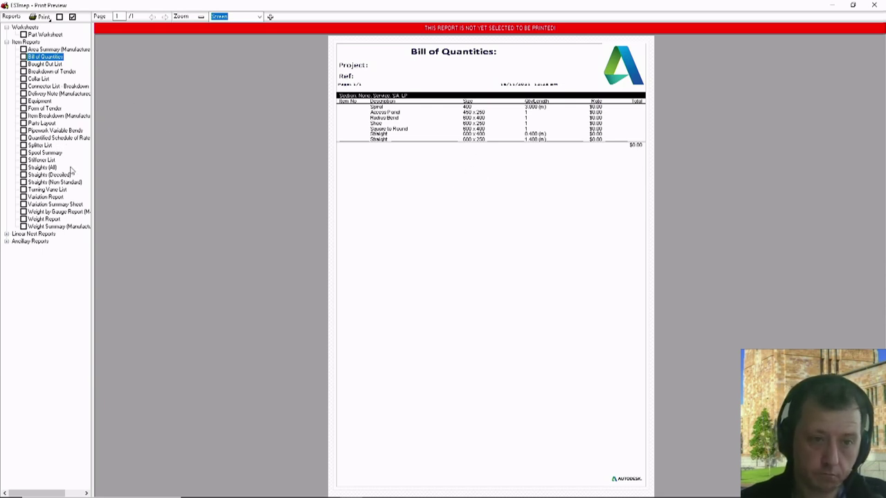
click(44, 168)
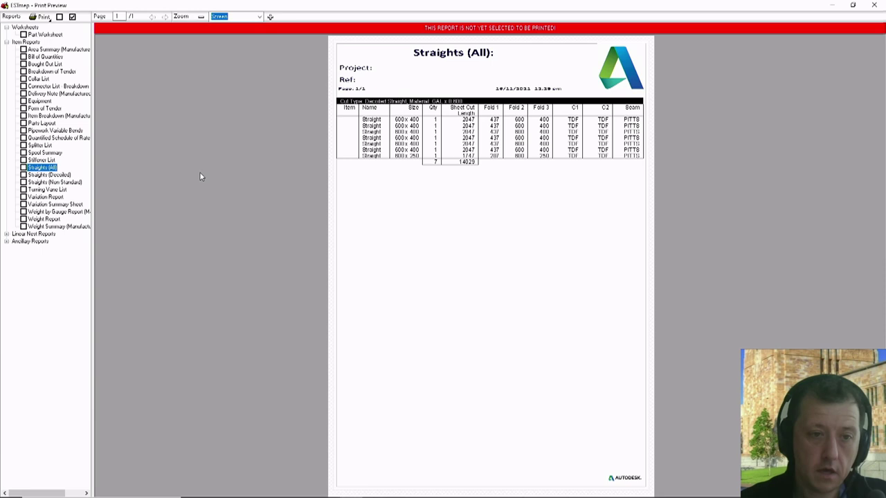
click(43, 219)
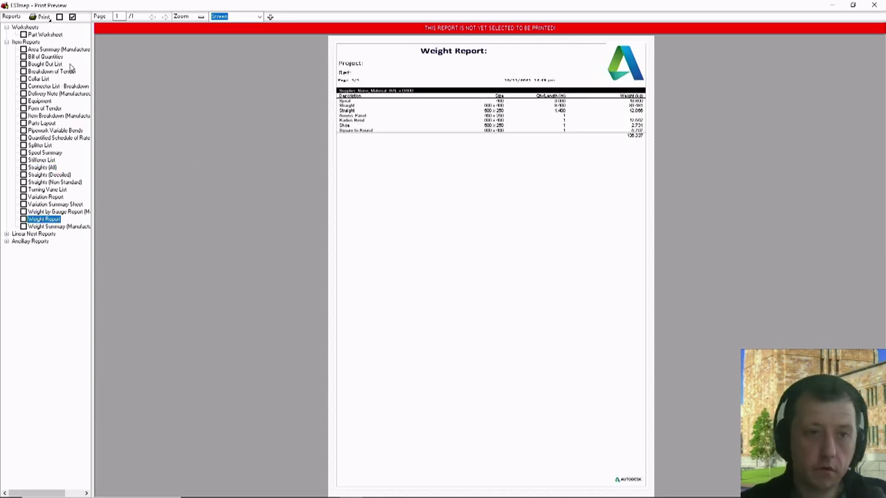
Step: Review the first two pages of the Part Worksheet and close the print preview
click(50, 35)
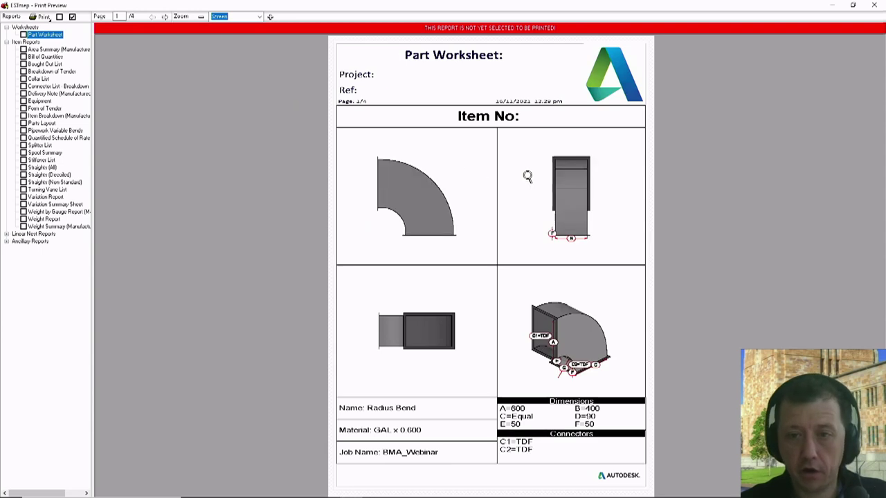
click(166, 17)
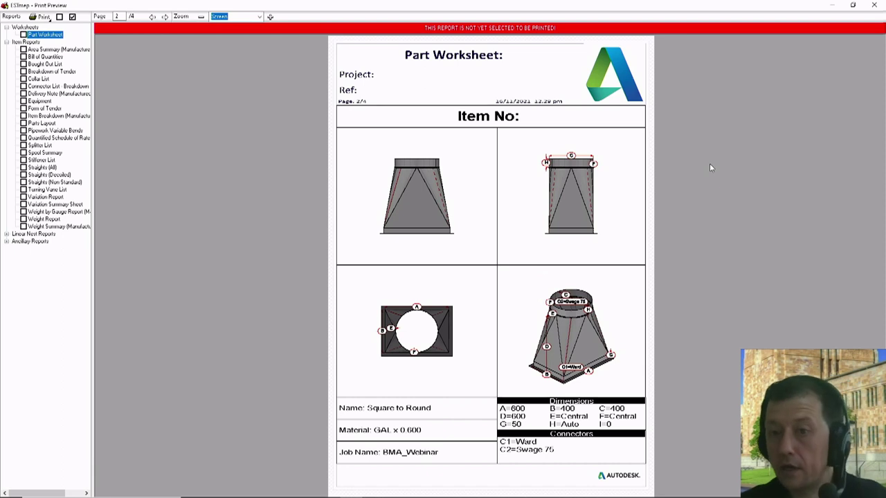
click(871, 12)
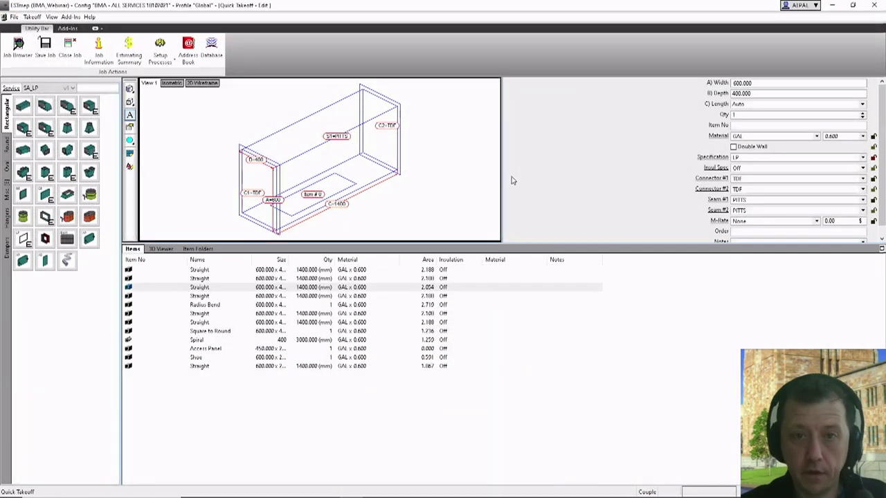
Step: Switch to Revit and select the whole duct run, filtering out dimensions, ductwork tags and text notes to keep only MEP Fabrication Ductwork
key(alt+Tab)
key(alt+Tab)
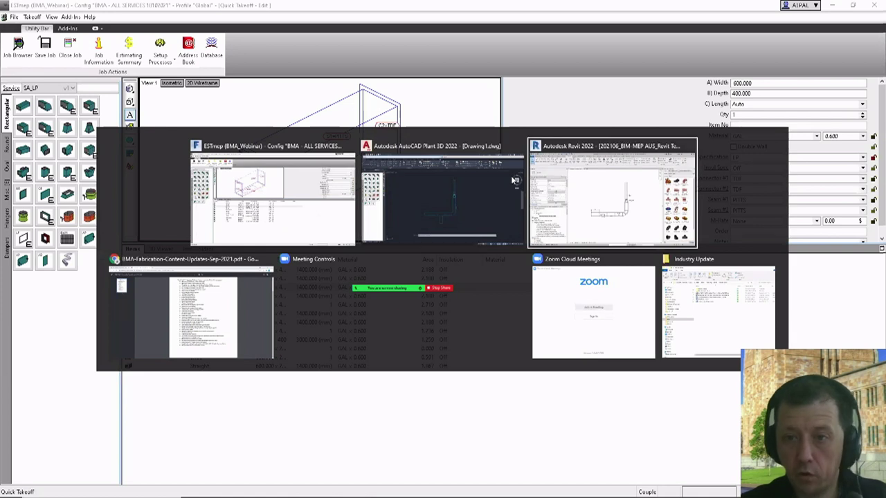
click(599, 194)
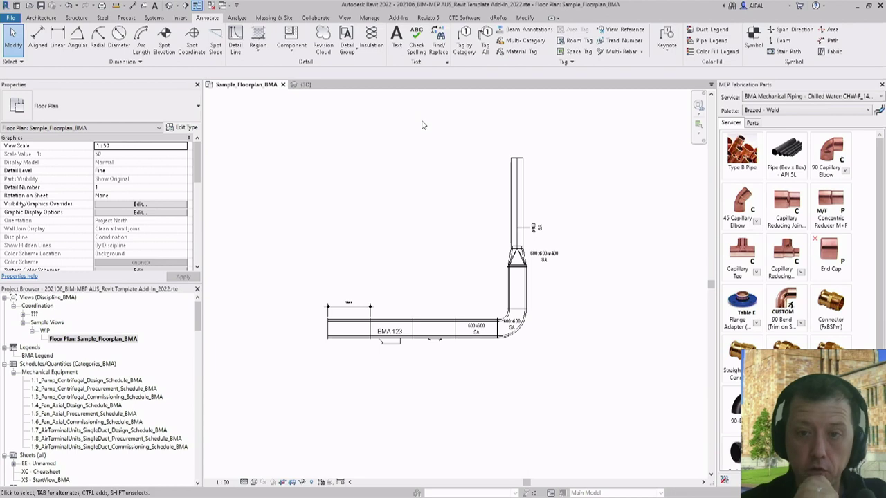
drag(309, 142, 574, 337)
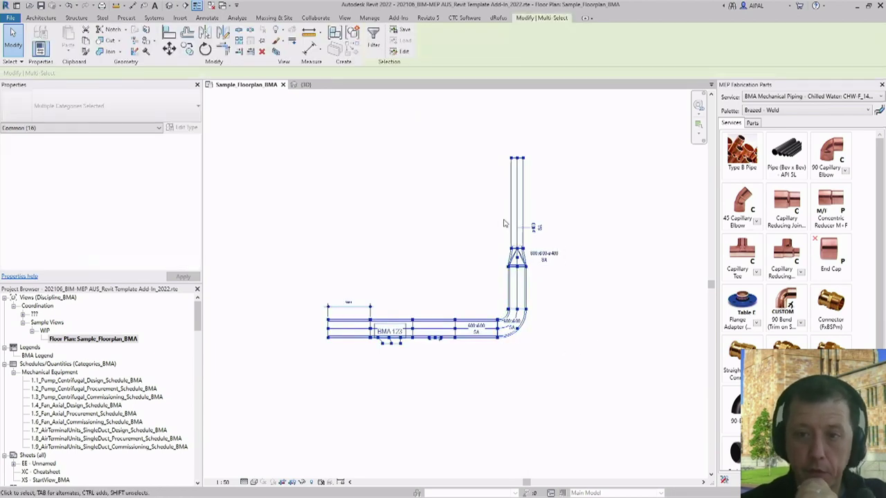
click(373, 36)
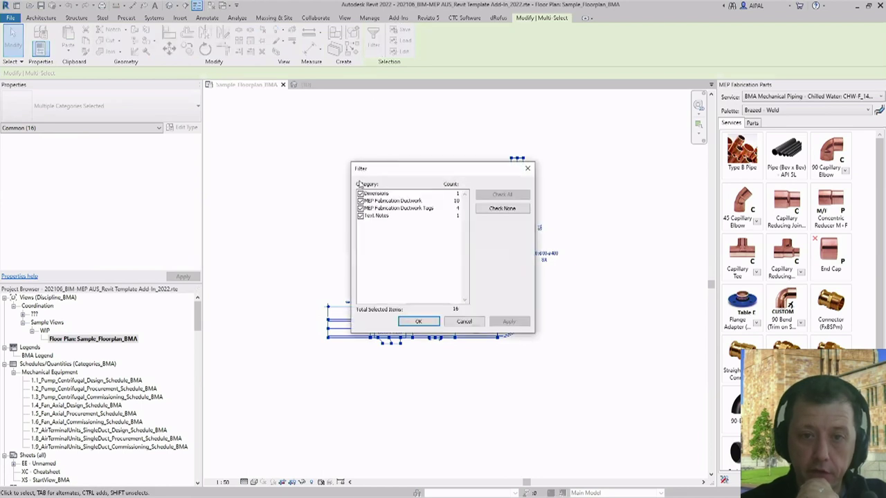
click(360, 193)
click(360, 208)
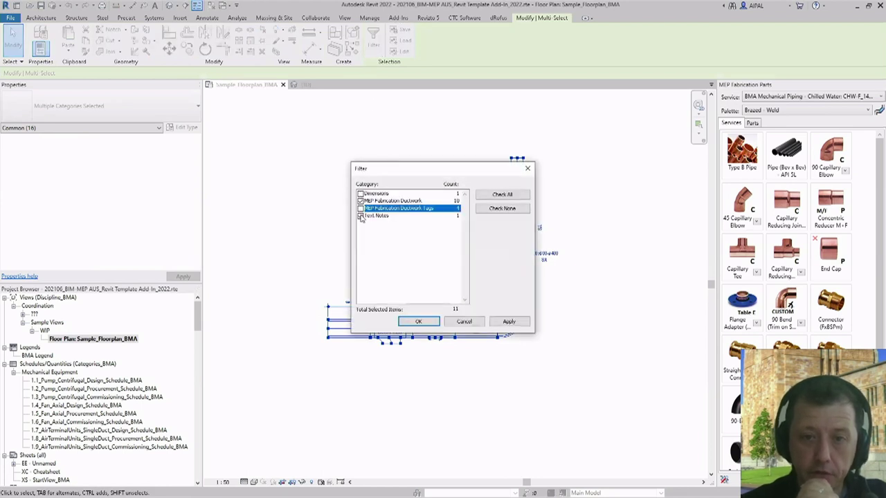
click(360, 216)
click(419, 322)
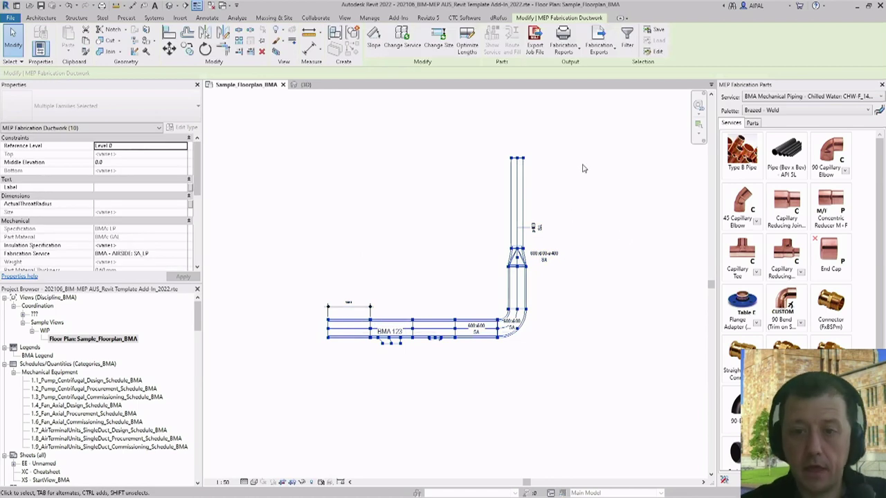
Step: Preview the Bill of Materials - Duct fabrication report for the selected ductwork and close the preview
click(568, 51)
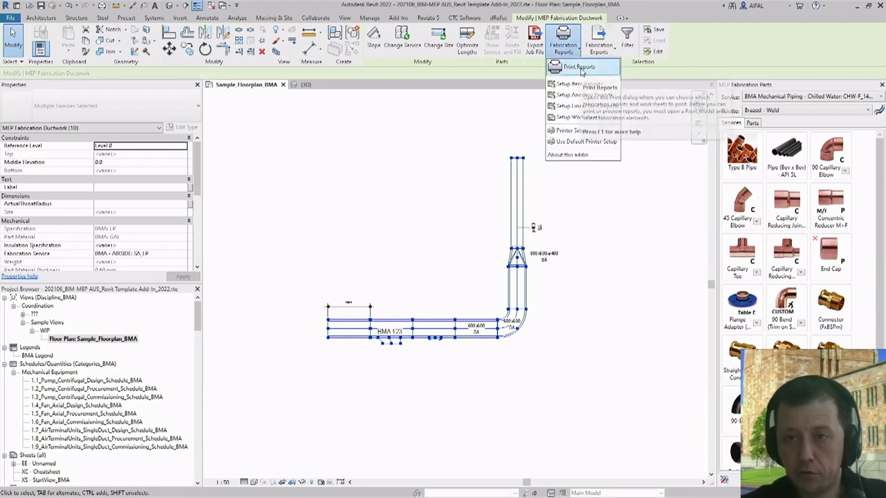
click(567, 67)
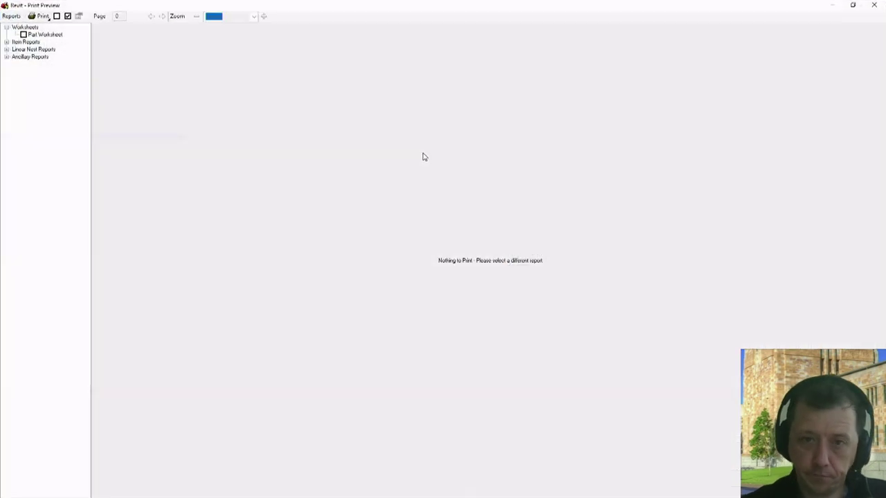
click(6, 43)
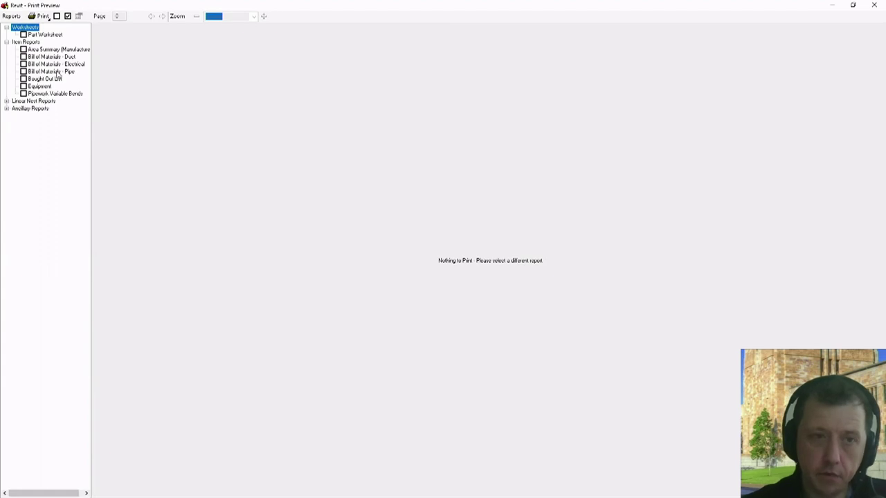
click(51, 57)
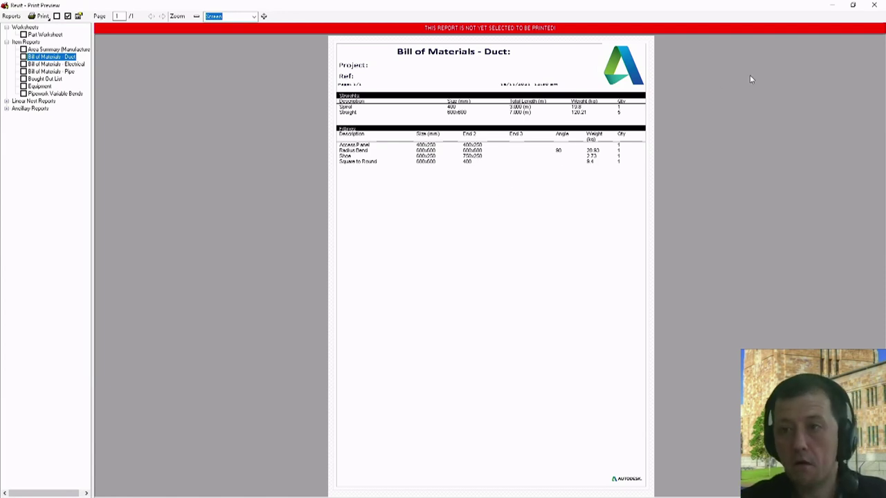
click(881, 5)
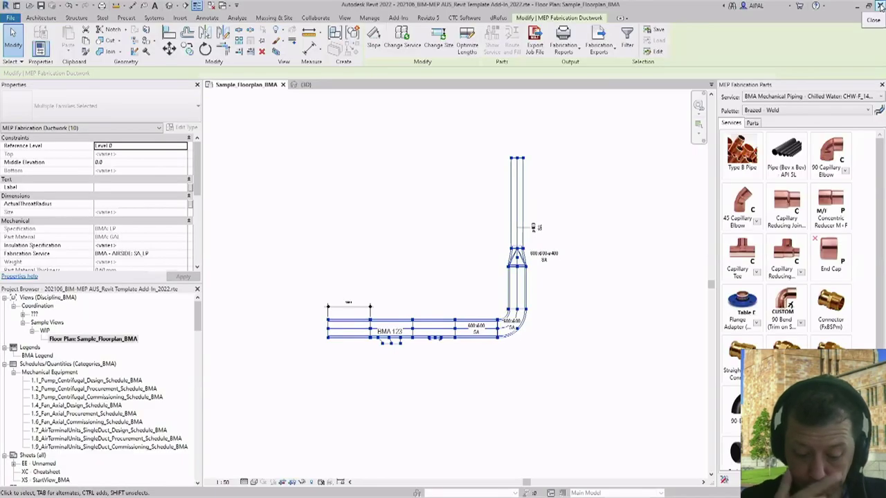
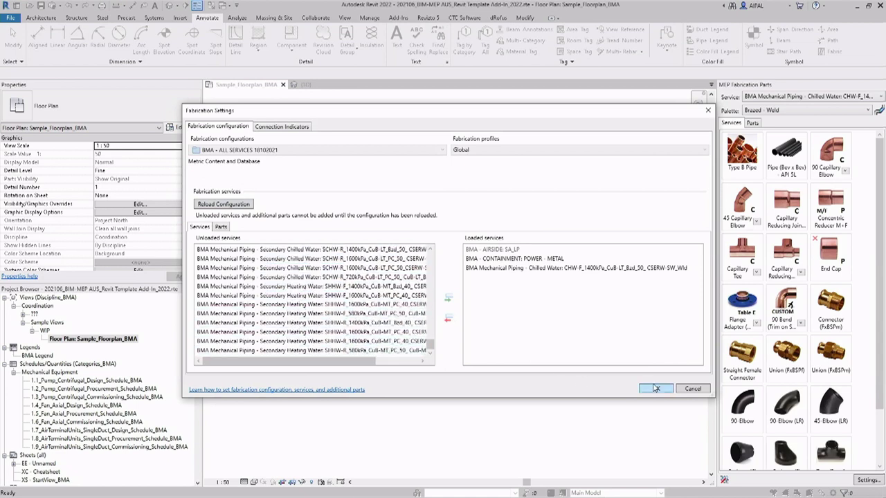
Step: Examine the full names of the unloaded mechanical piping services in the fabrication settings and cancel the dialog
drag(365, 362, 403, 362)
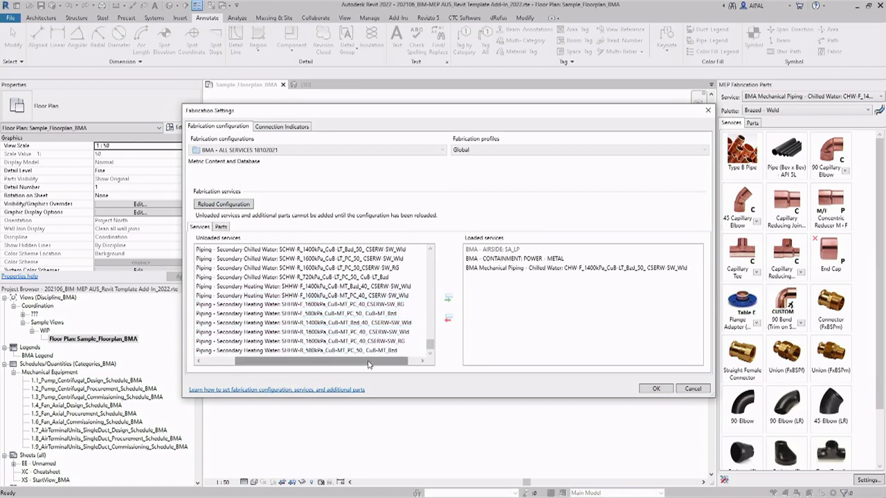
scroll(369, 365, left, 3)
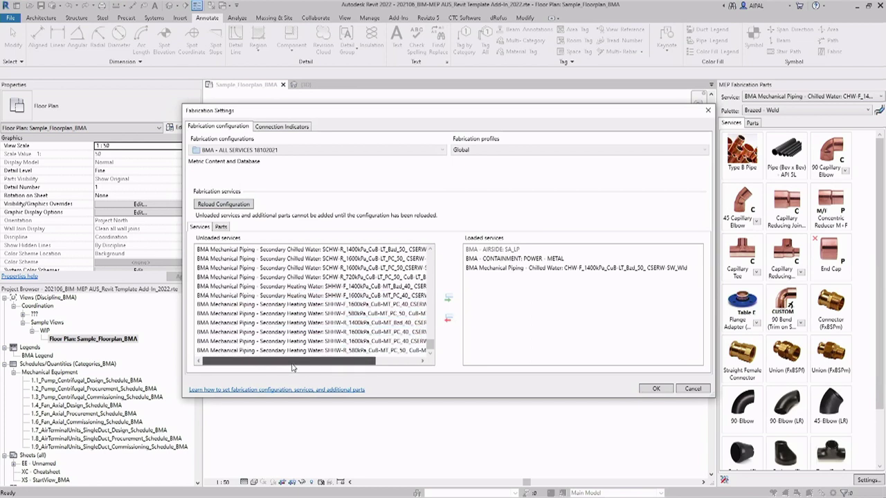
click(689, 388)
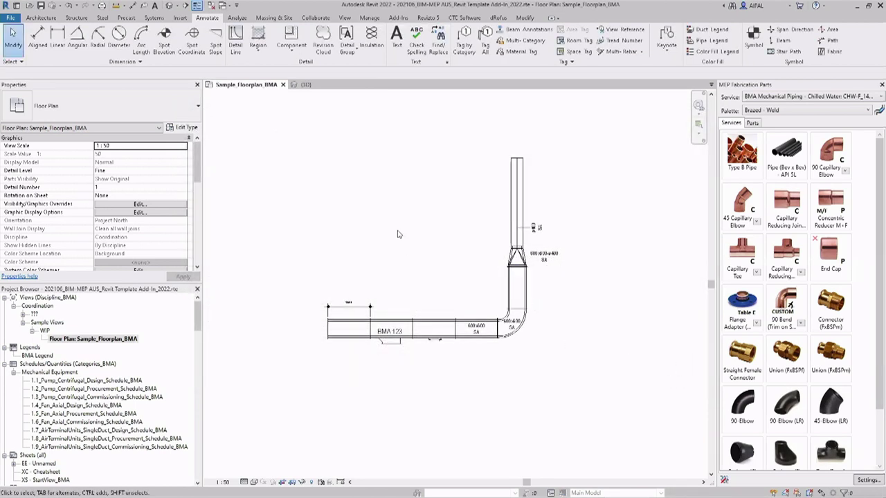
Step: Load the CHW-R_720kPa chilled water, COND_1400kPa condensate, and CCW-F_1400kPa SS304L and SS316L condenser water services in the fabrication settings
click(154, 18)
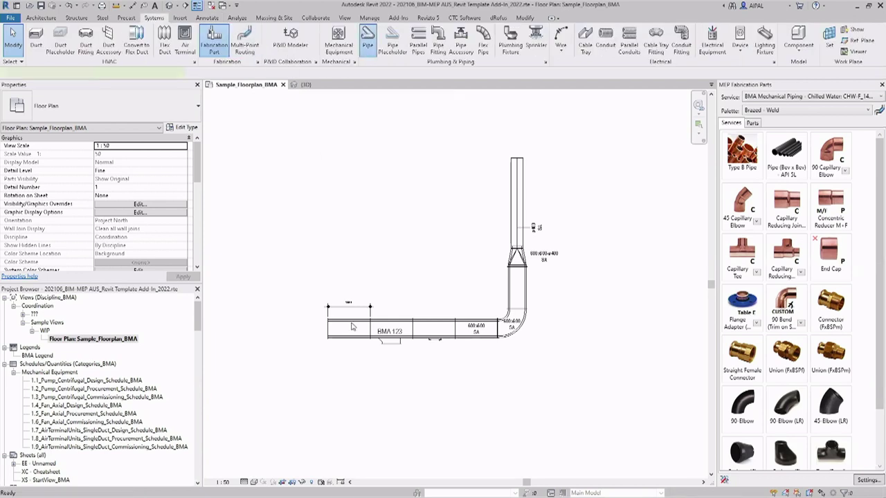
key(Escape)
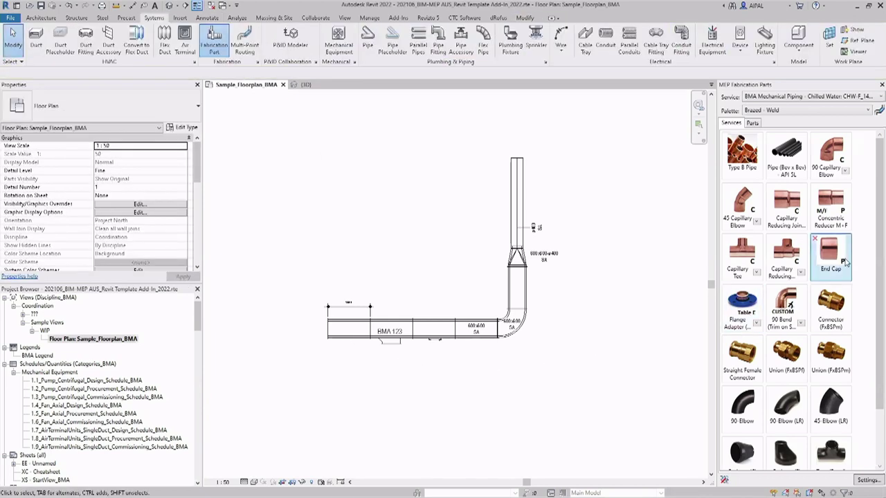
click(869, 481)
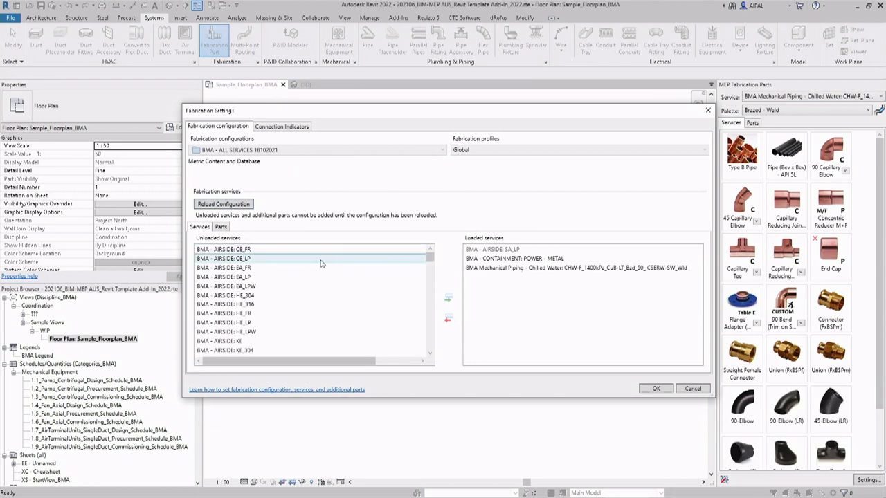
drag(431, 258, 435, 302)
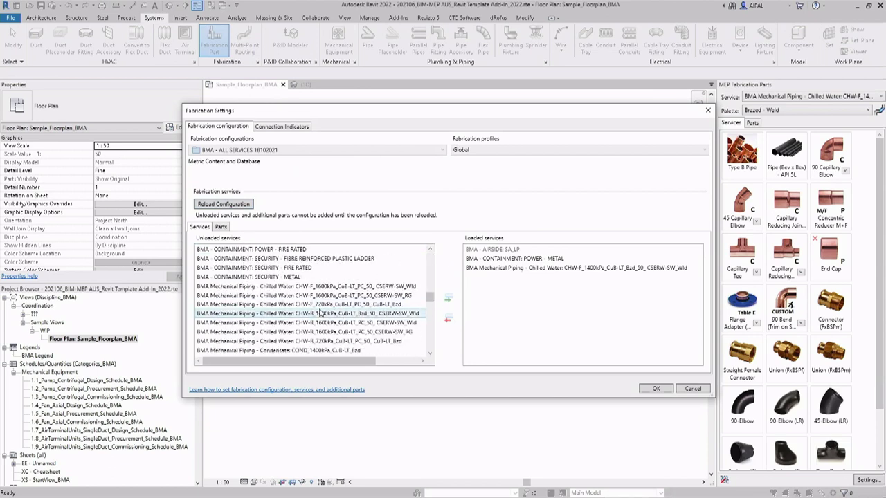
scroll(316, 309, down, 3)
drag(305, 259, 300, 287)
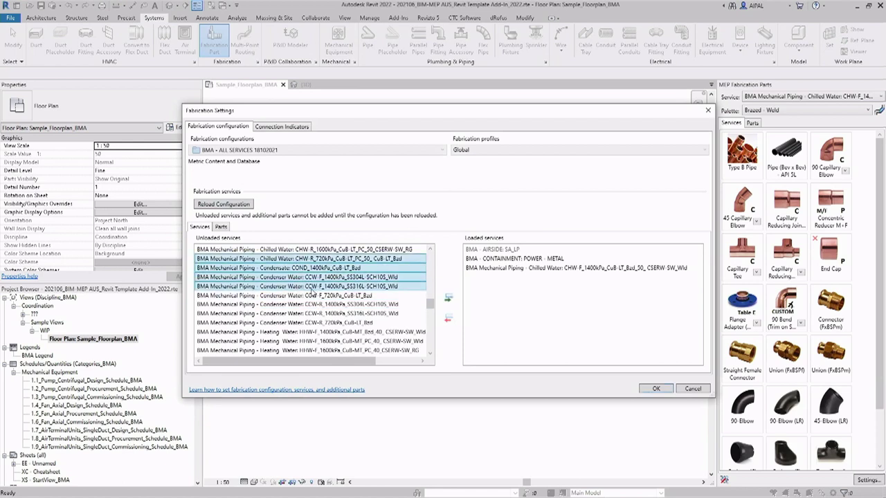
click(448, 299)
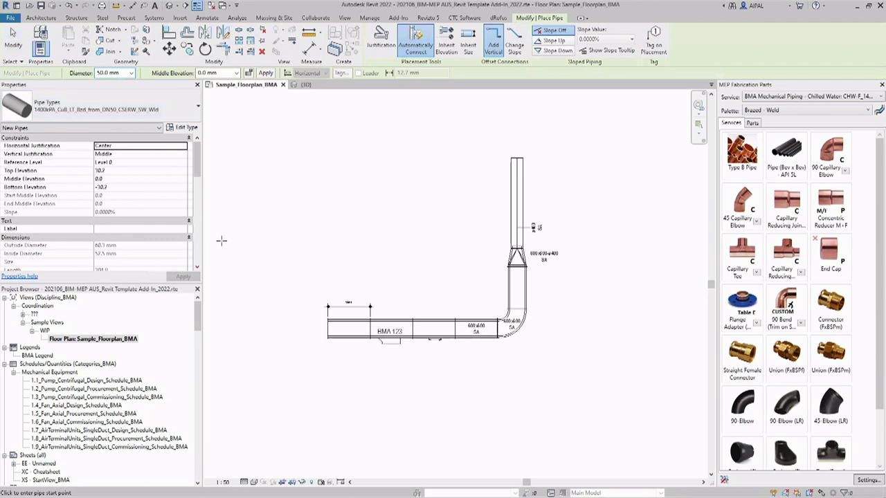
Step: Draw an L-shaped 50 mm pipe run at 0.0 mm middle elevation, running beneath the duct and turning up beyond the duct bend
click(342, 380)
click(588, 380)
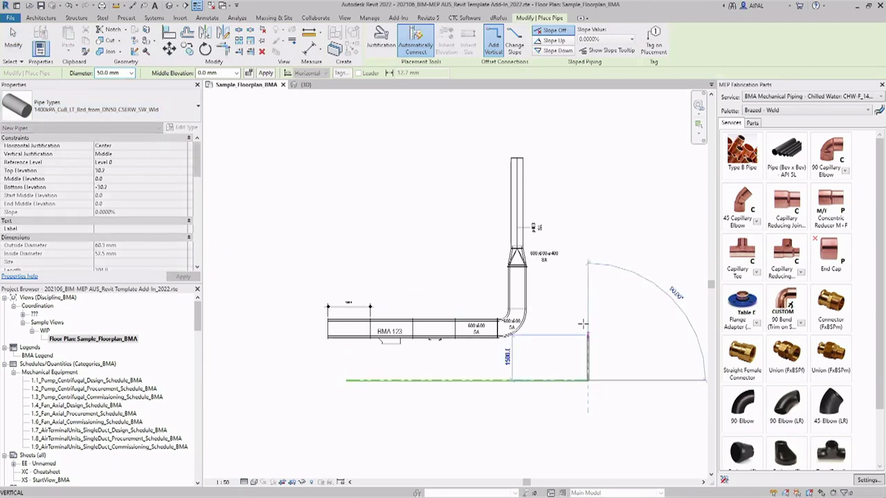
key(Escape)
key(Escape)
Step: Convert the L-shaped pipe run with Design to Fabrication, using the Chilled Water CHW-F_1400kPa service and size 50
drag(604, 396, 562, 333)
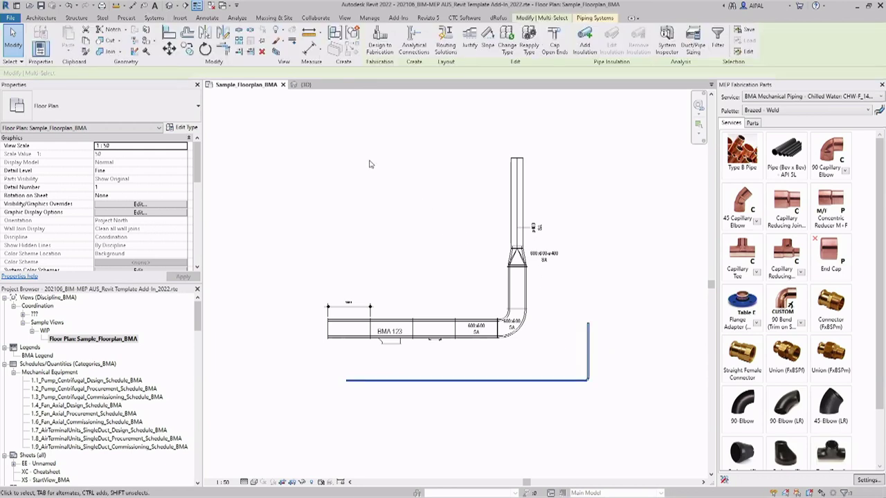
click(381, 46)
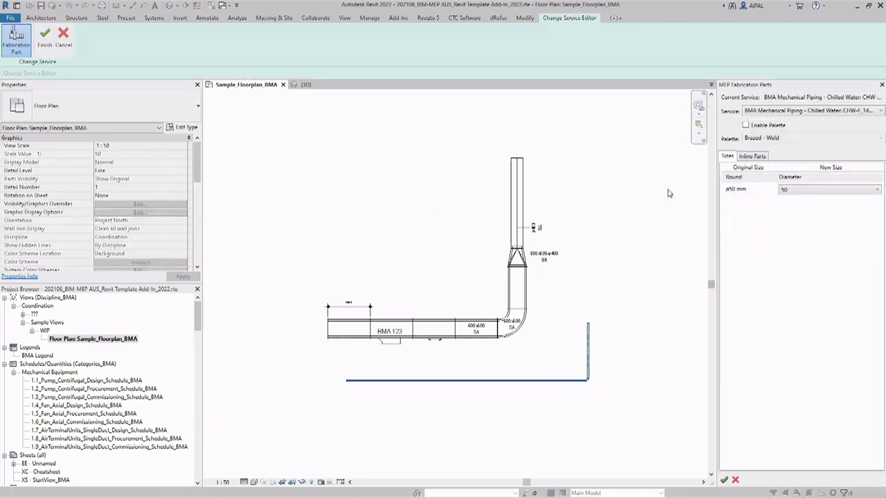
scroll(601, 359, up, 2)
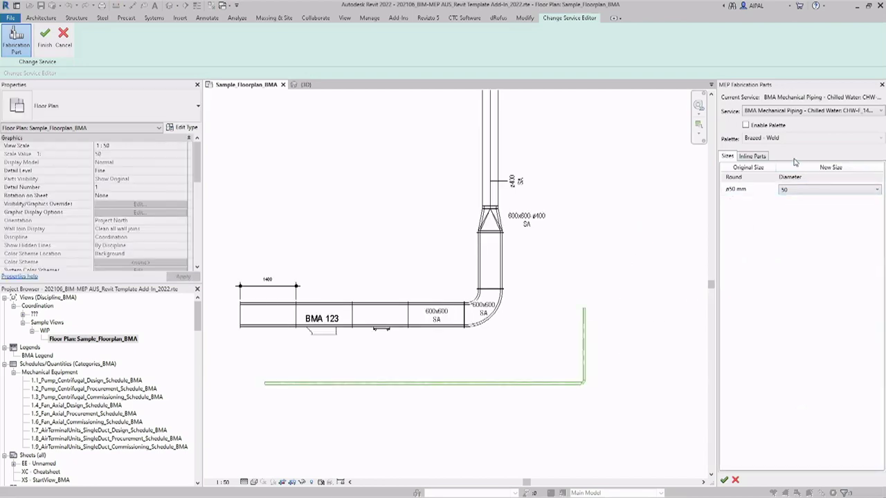
click(814, 112)
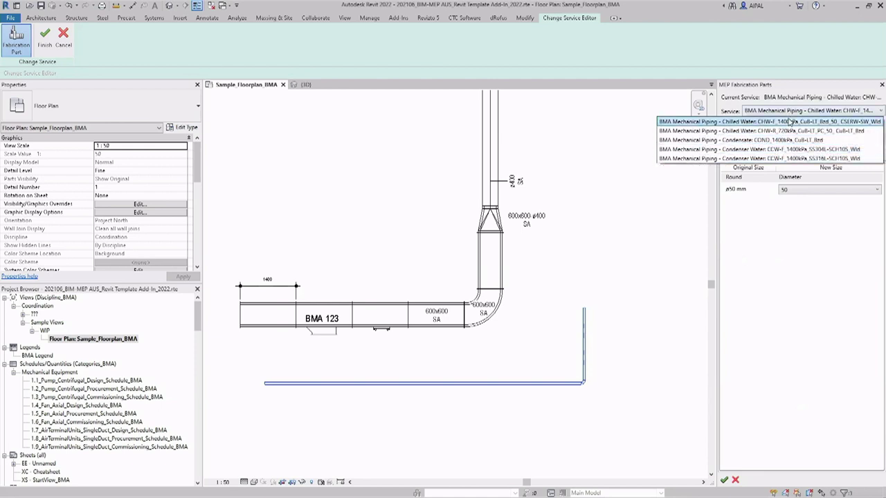
click(790, 121)
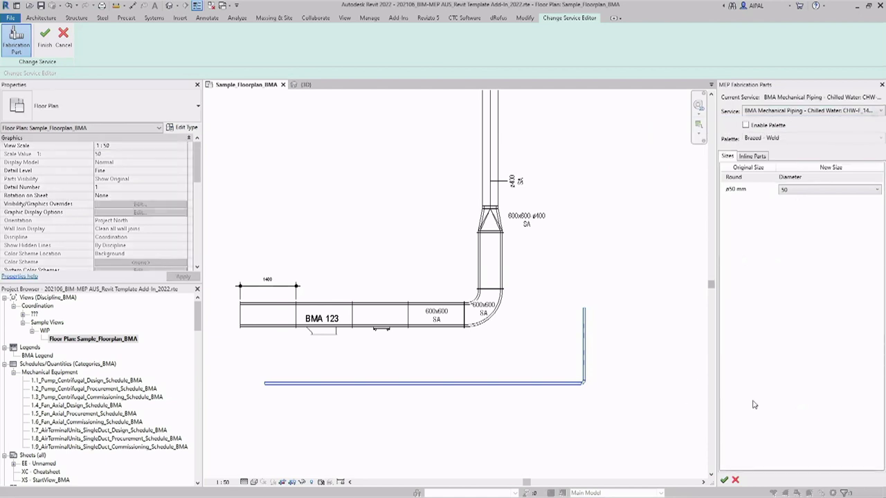
click(822, 115)
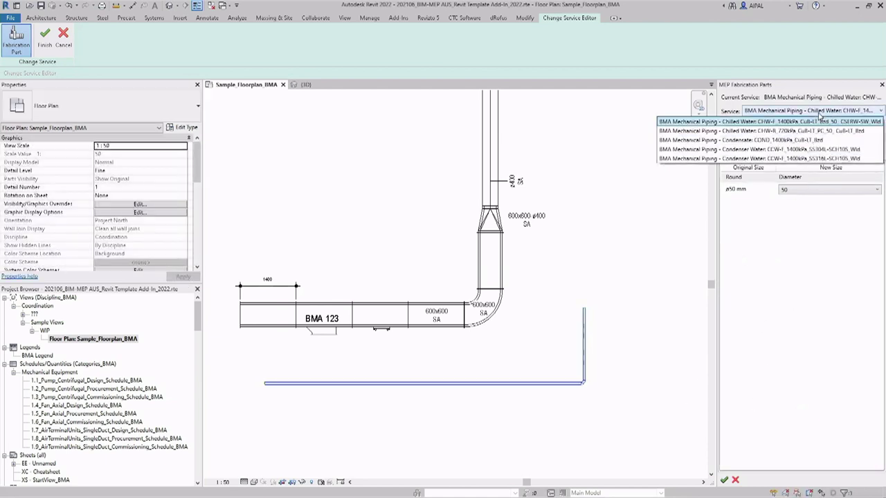
click(784, 122)
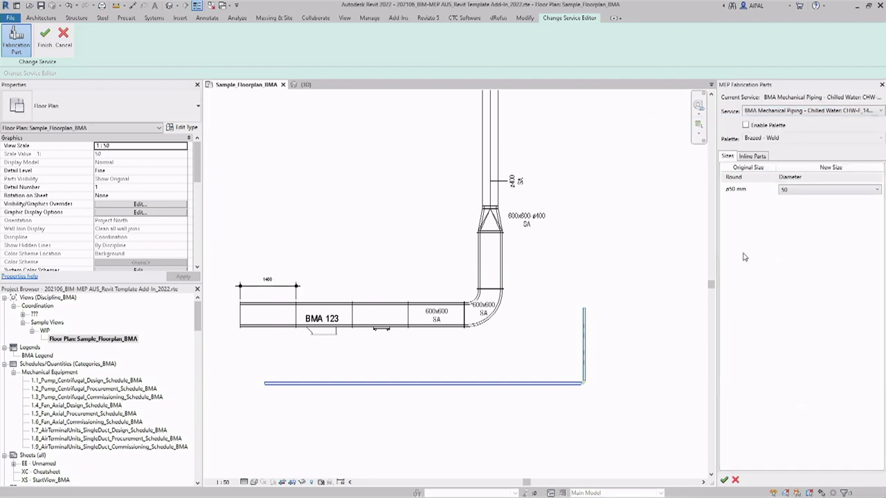
key(Return)
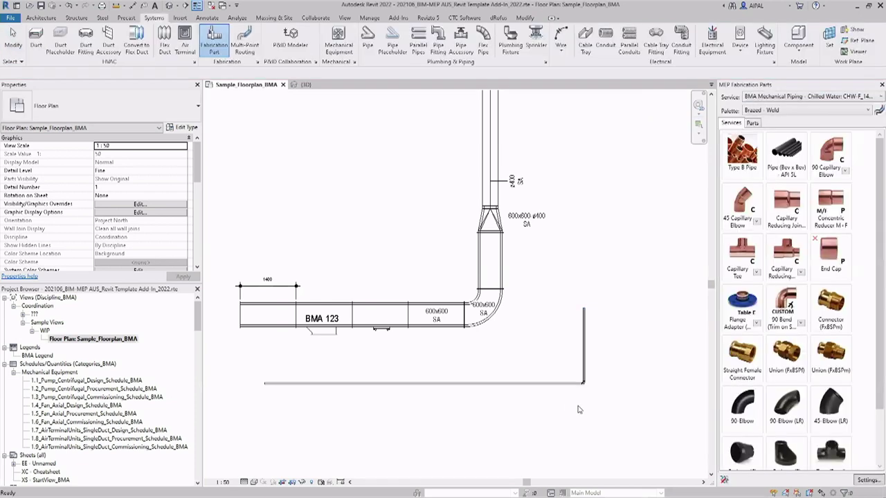
Step: Review the dimensions, mechanical properties and fabrication service of the converted pipe run, and clear the selection
click(546, 386)
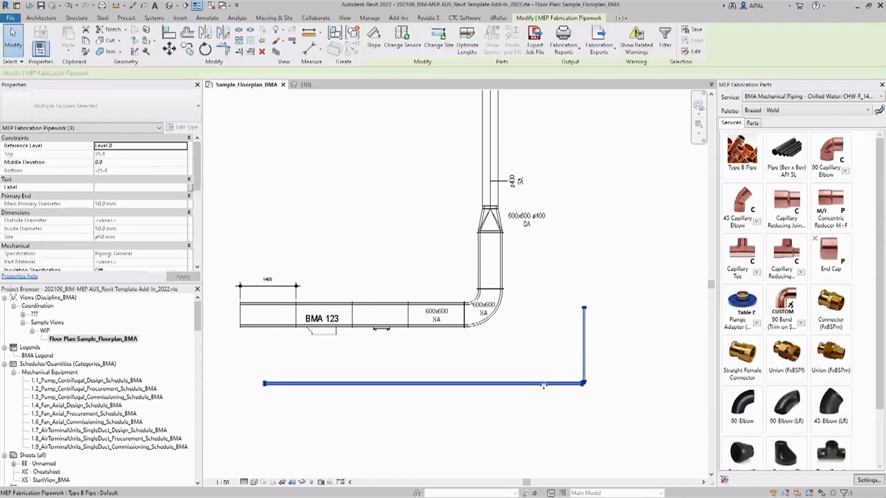
scroll(142, 201, down, 2)
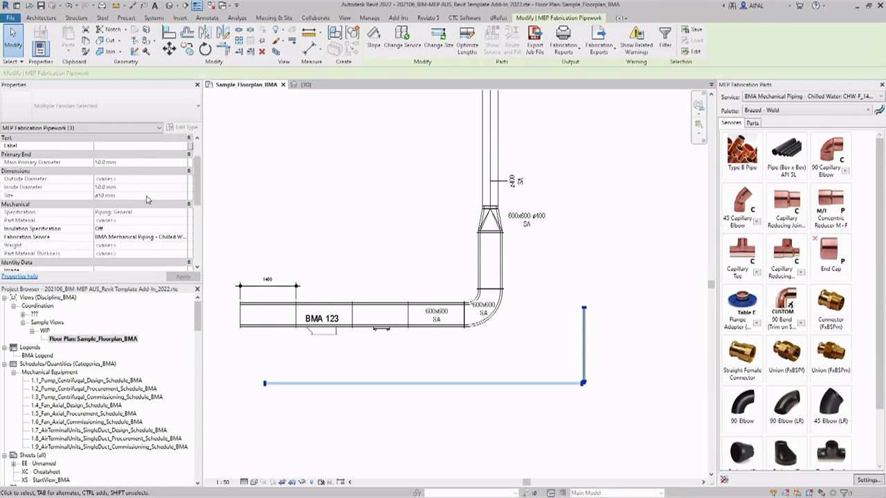
click(597, 259)
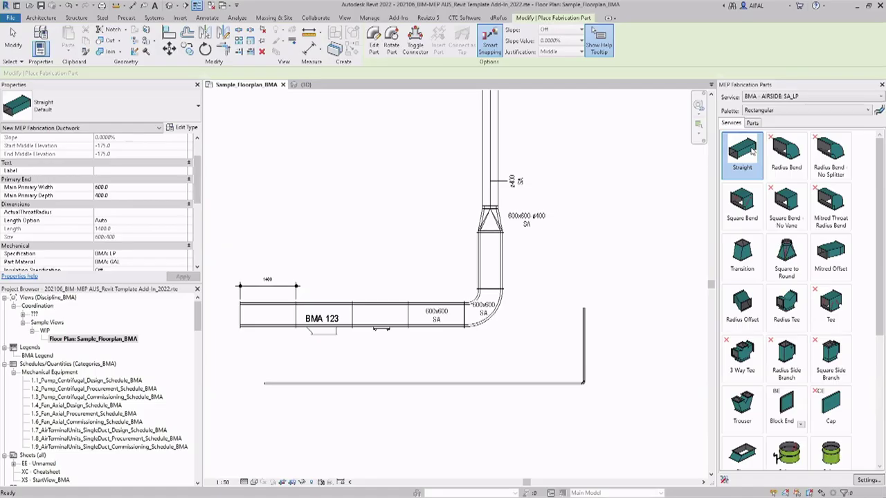
Step: Begin placing a Straight from the BMA - AIRSIDE: SA_LP rectangular palette and fix its length at 1000 mm in its part parameters
click(751, 153)
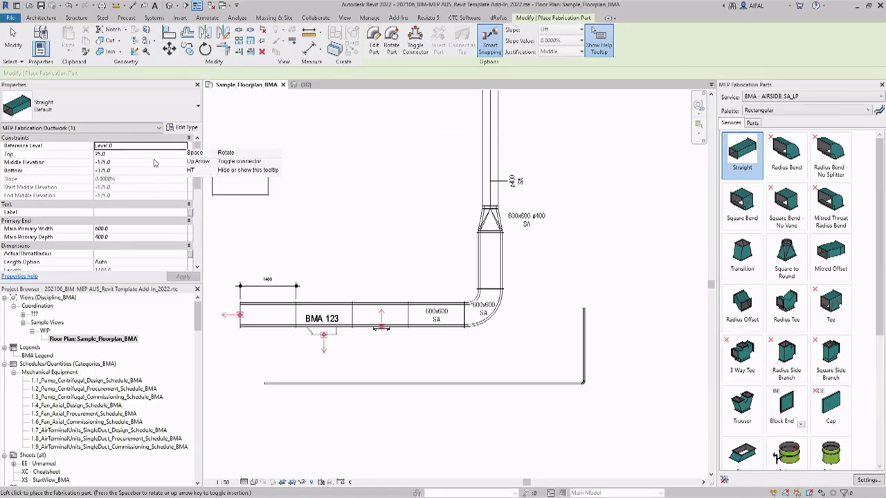
scroll(163, 173, down, 3)
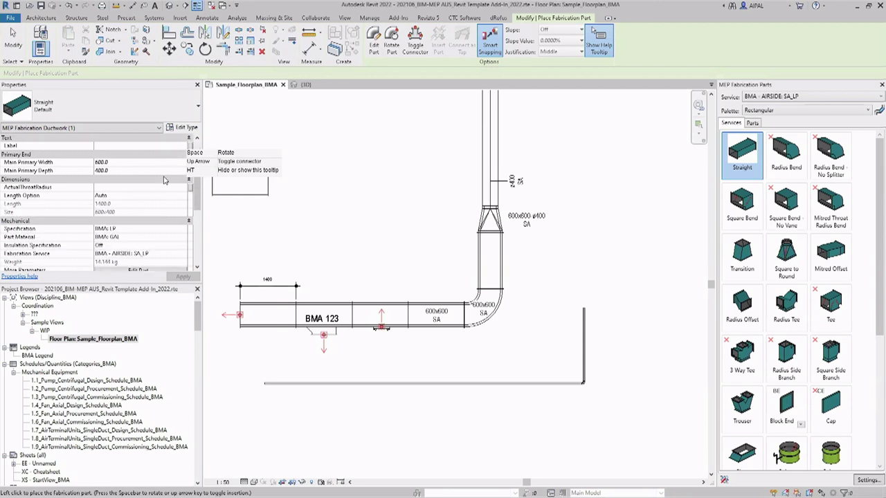
scroll(164, 176, down, 6)
scroll(140, 226, up, 5)
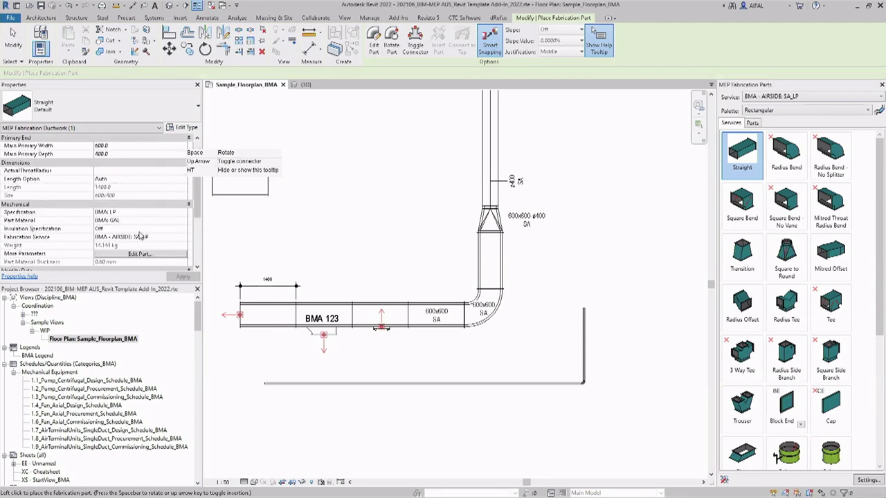
click(138, 255)
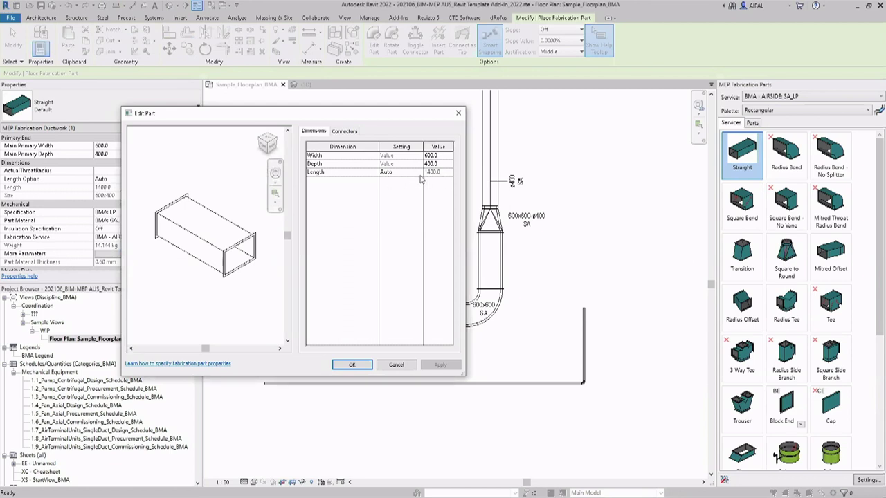
click(421, 173)
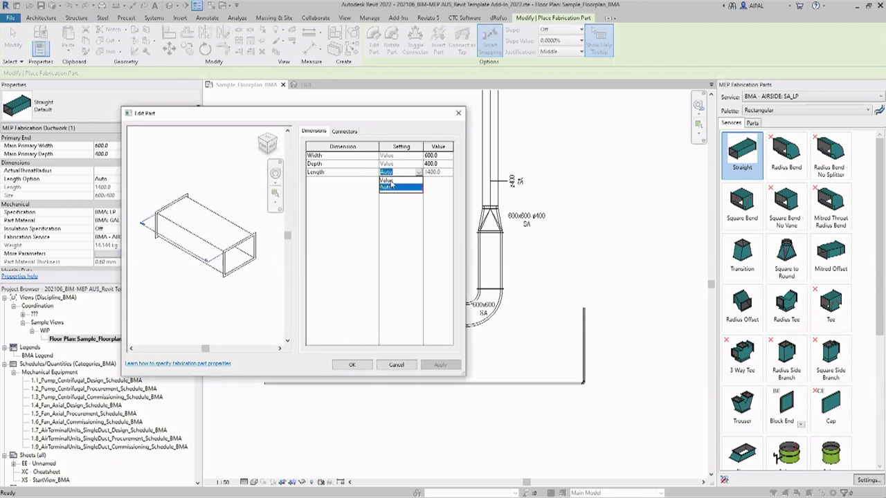
click(389, 181)
click(447, 173)
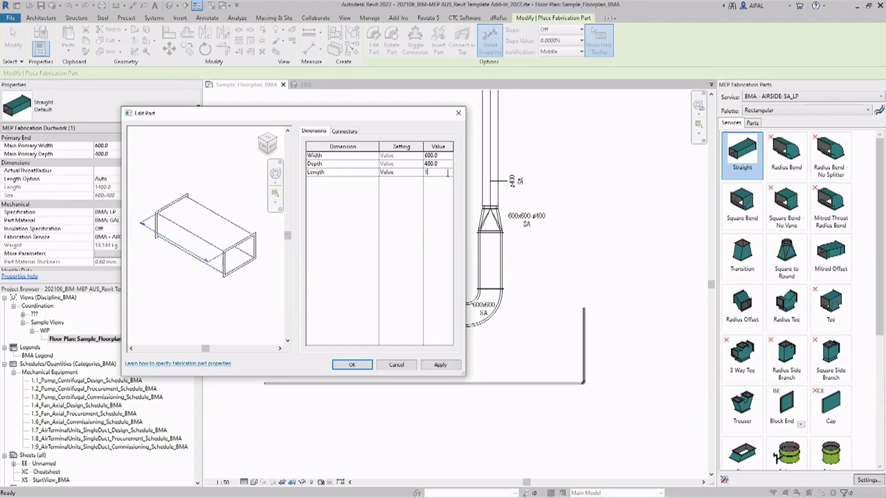
click(352, 365)
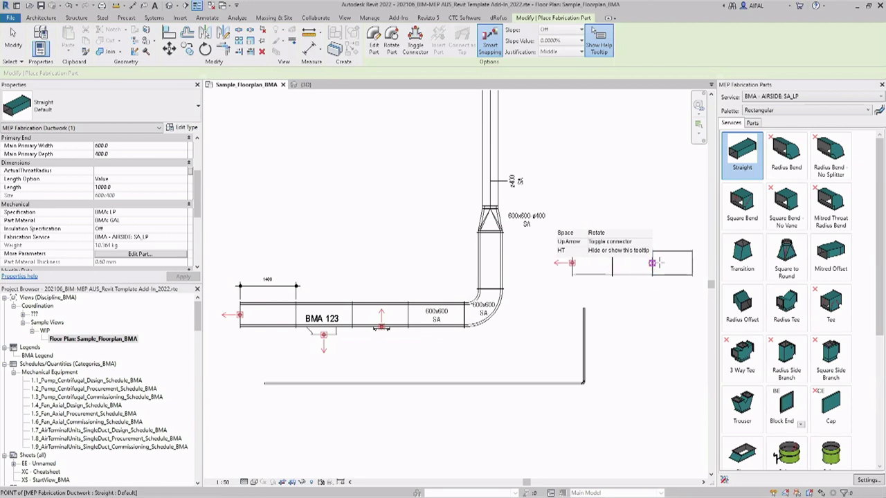
Step: Place the straight duct segments end to end beside the duct run and finish the placement
scroll(534, 284, up, 2)
click(532, 266)
key(Escape)
key(Escape)
Step: Open the Fabrication_SizeAbbreviation_BMA family from the transition's tag and select its Overall Size and Fabrication Service Abbreviation label
scroll(536, 250, down, 2)
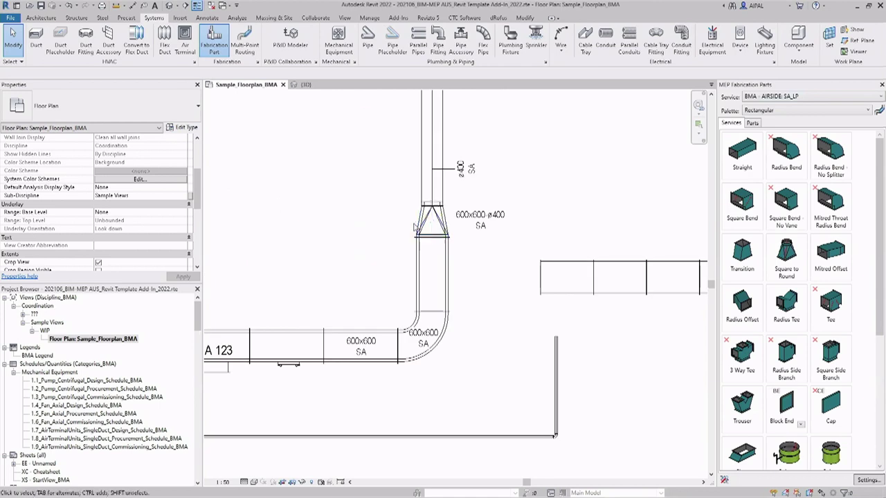
middle_drag(394, 223, 438, 234)
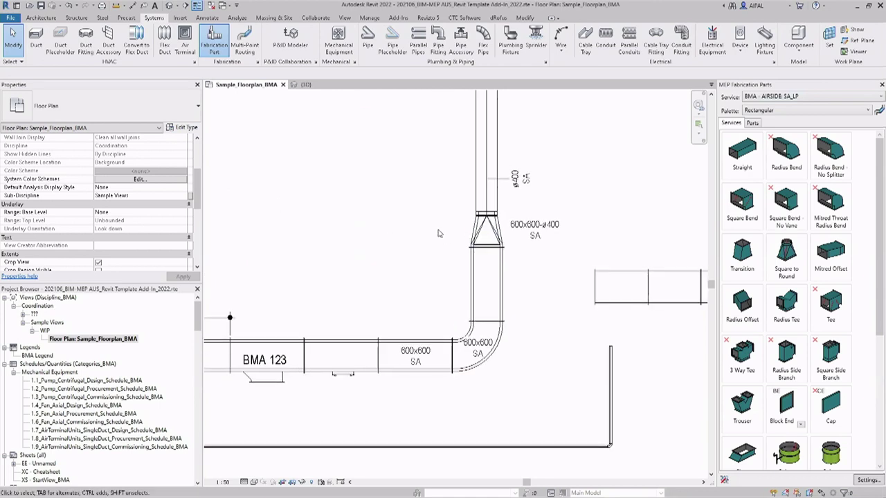
scroll(533, 225, up, 2)
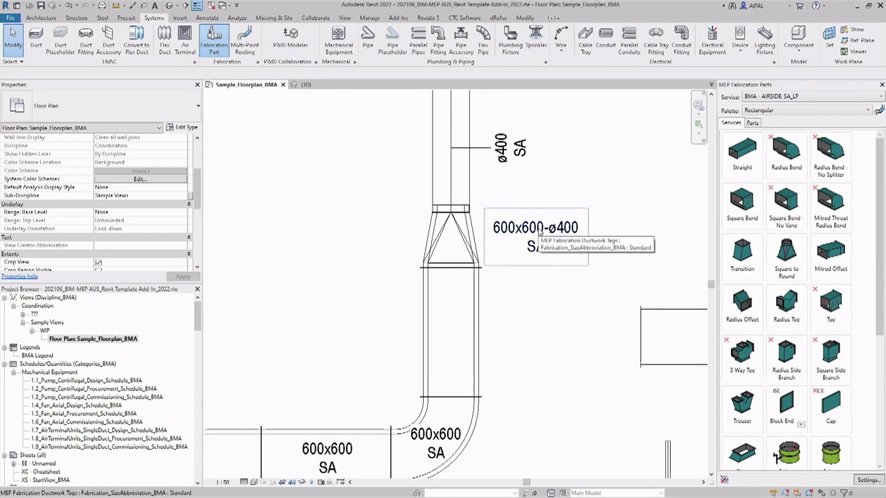
double_click(580, 238)
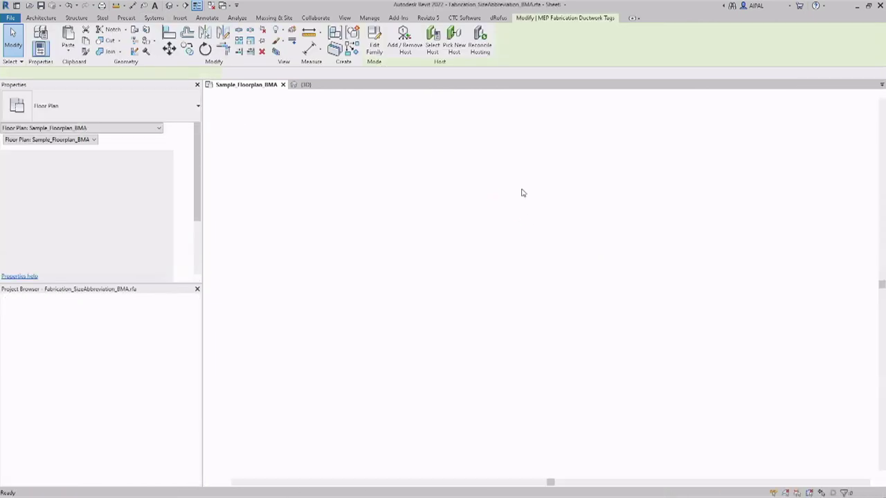
scroll(540, 273, up, 6)
scroll(540, 272, up, 4)
click(557, 272)
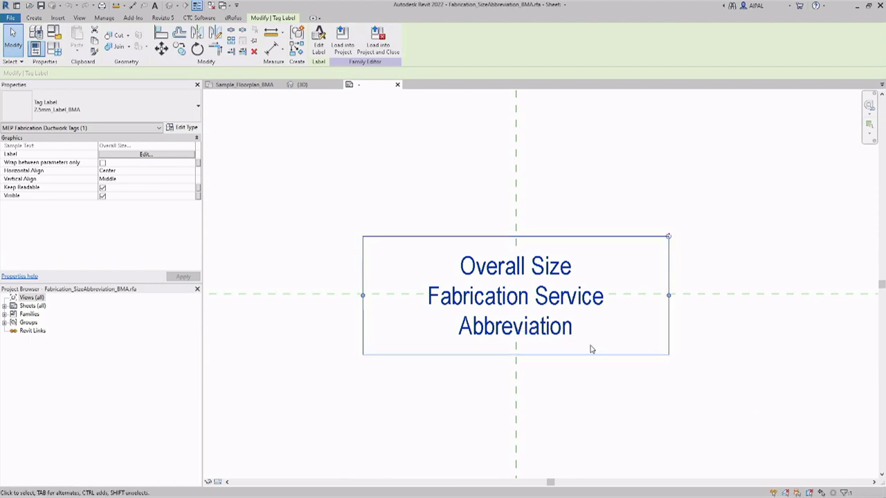
scroll(526, 352, up, 1)
scroll(553, 376, up, 1)
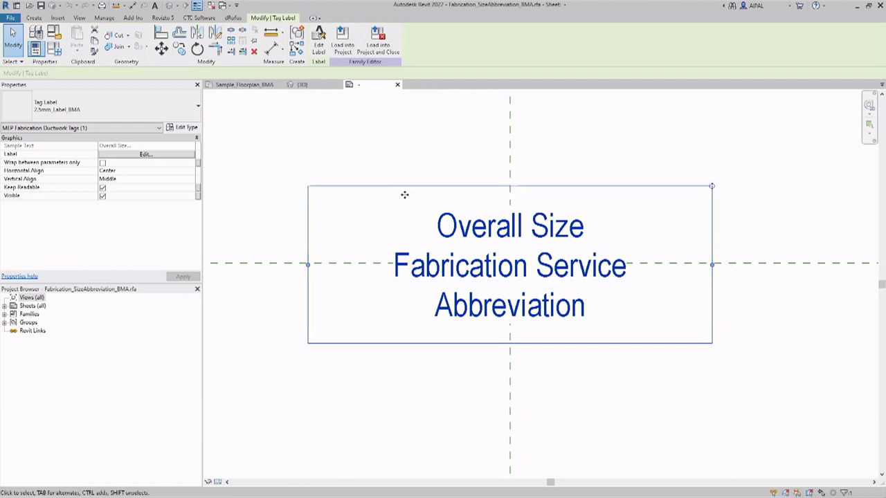
Step: Examine the MEP Fabrication Ductwork parameters available for the tag label and cancel the label edit
click(319, 40)
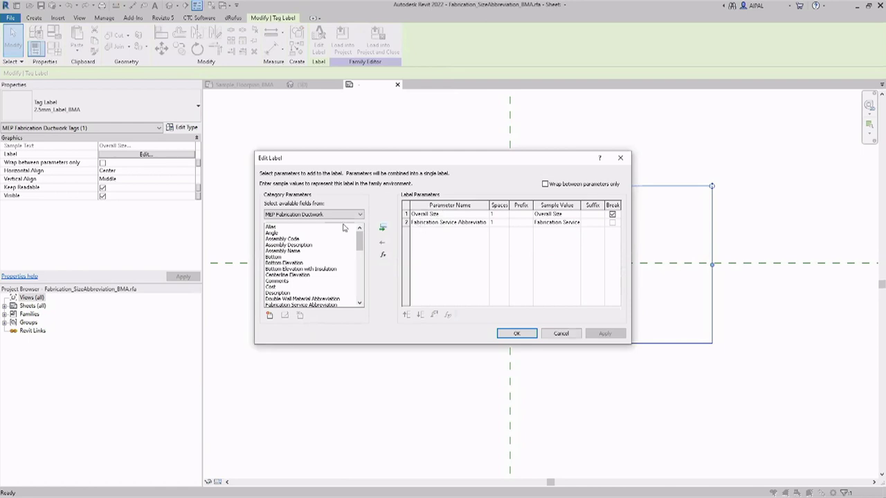
click(304, 215)
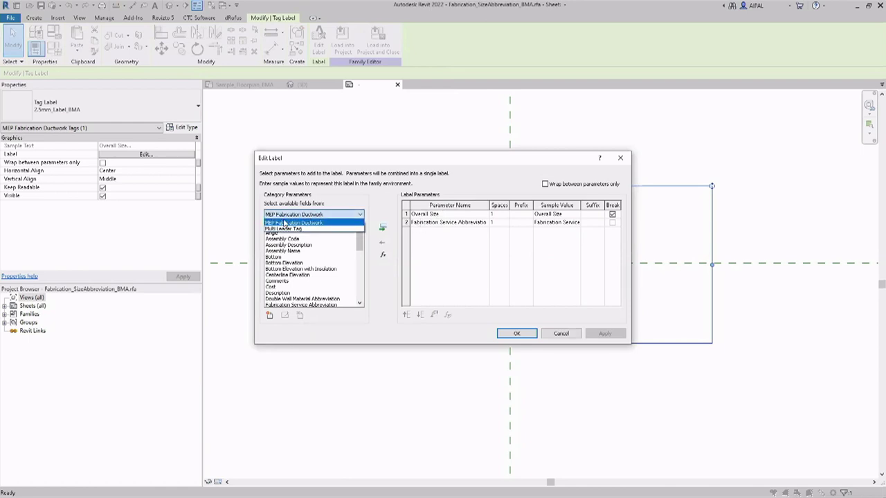
click(312, 224)
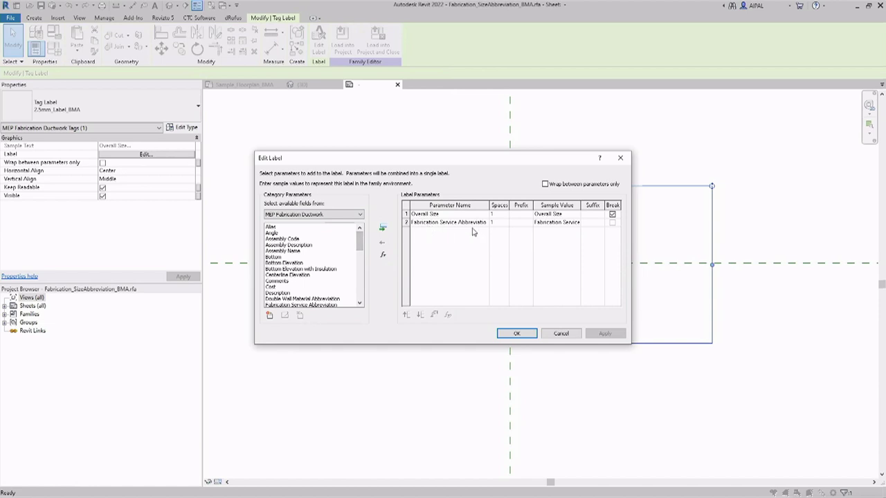
drag(361, 243, 360, 254)
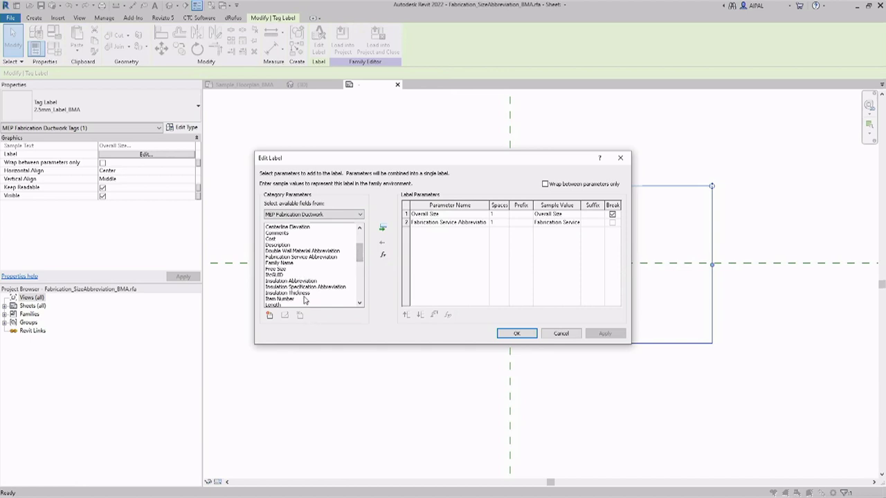
drag(357, 259, 360, 239)
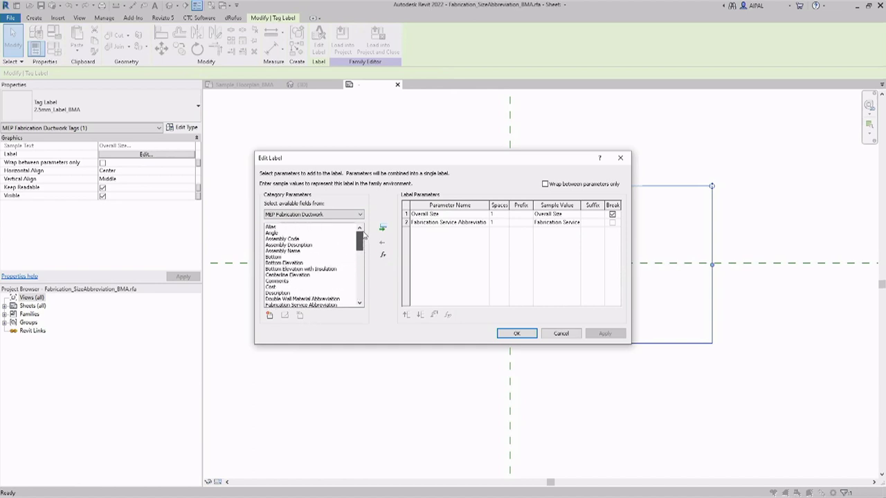
click(561, 334)
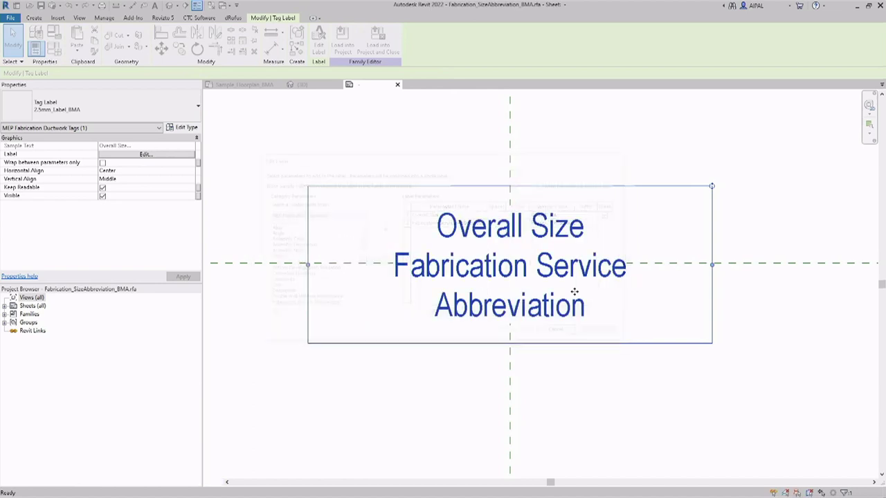
Step: Load the tag family back into the project and close the family
click(378, 39)
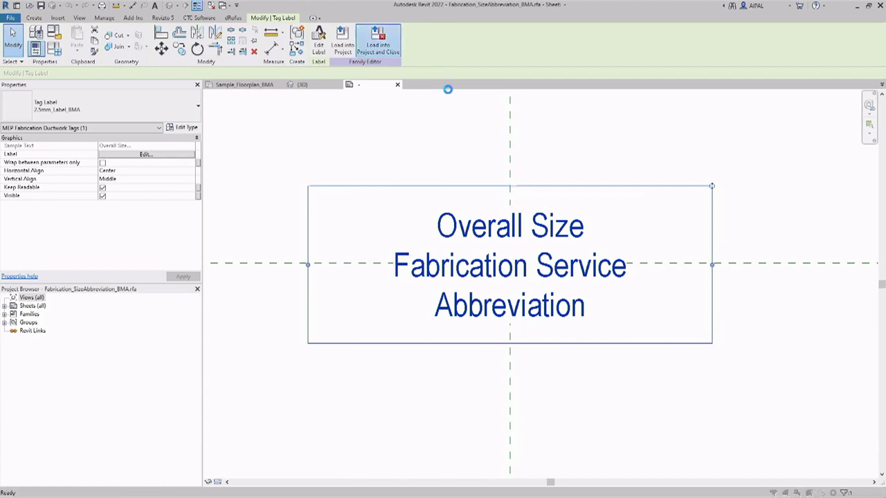
click(465, 261)
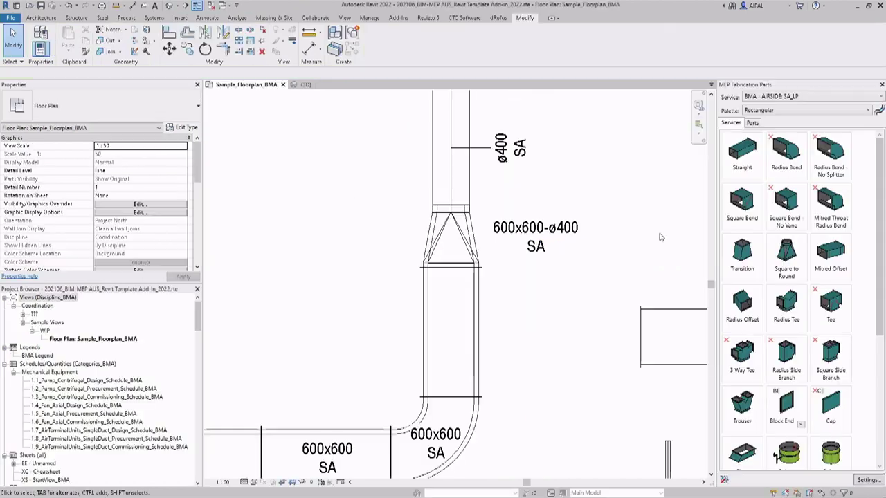